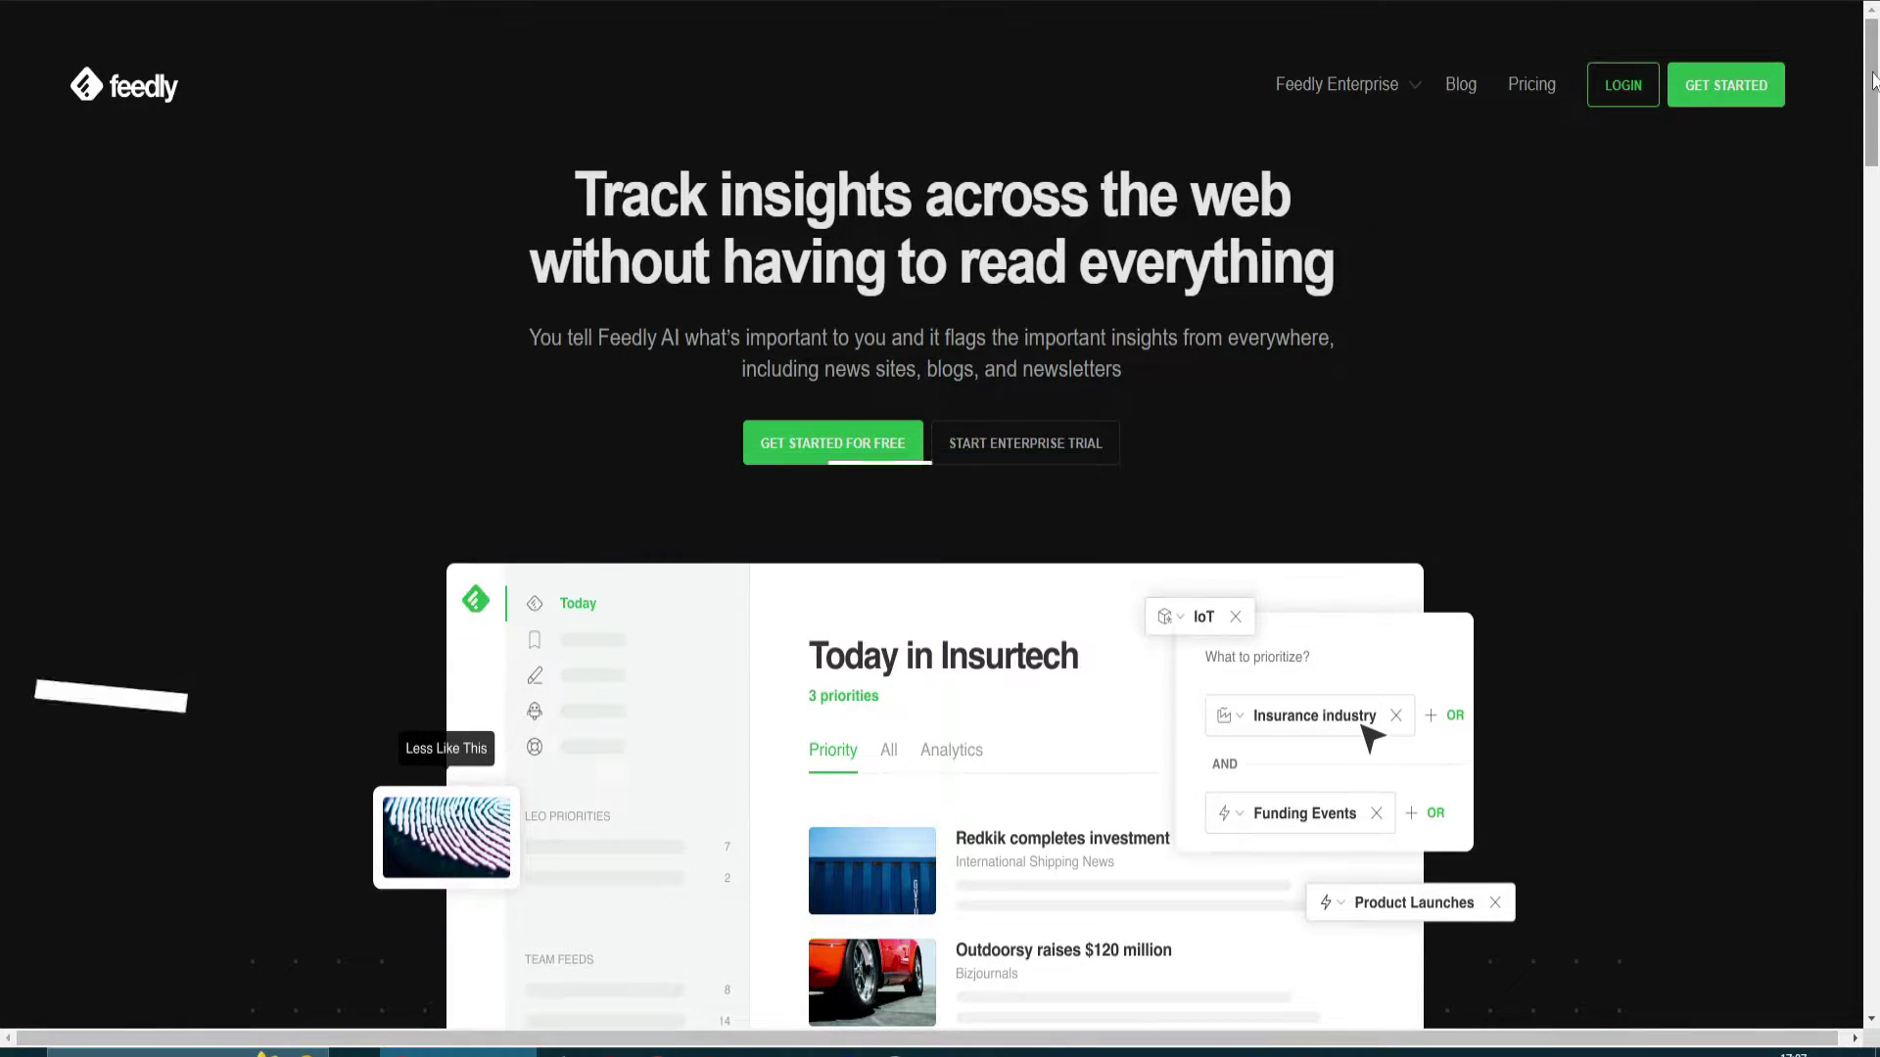
Step: Scroll through the Feedly landing page and start using Feedly
{"action": "left_click_drag", "start_coordinate": [1873, 83], "coordinate": [1868, 197]}
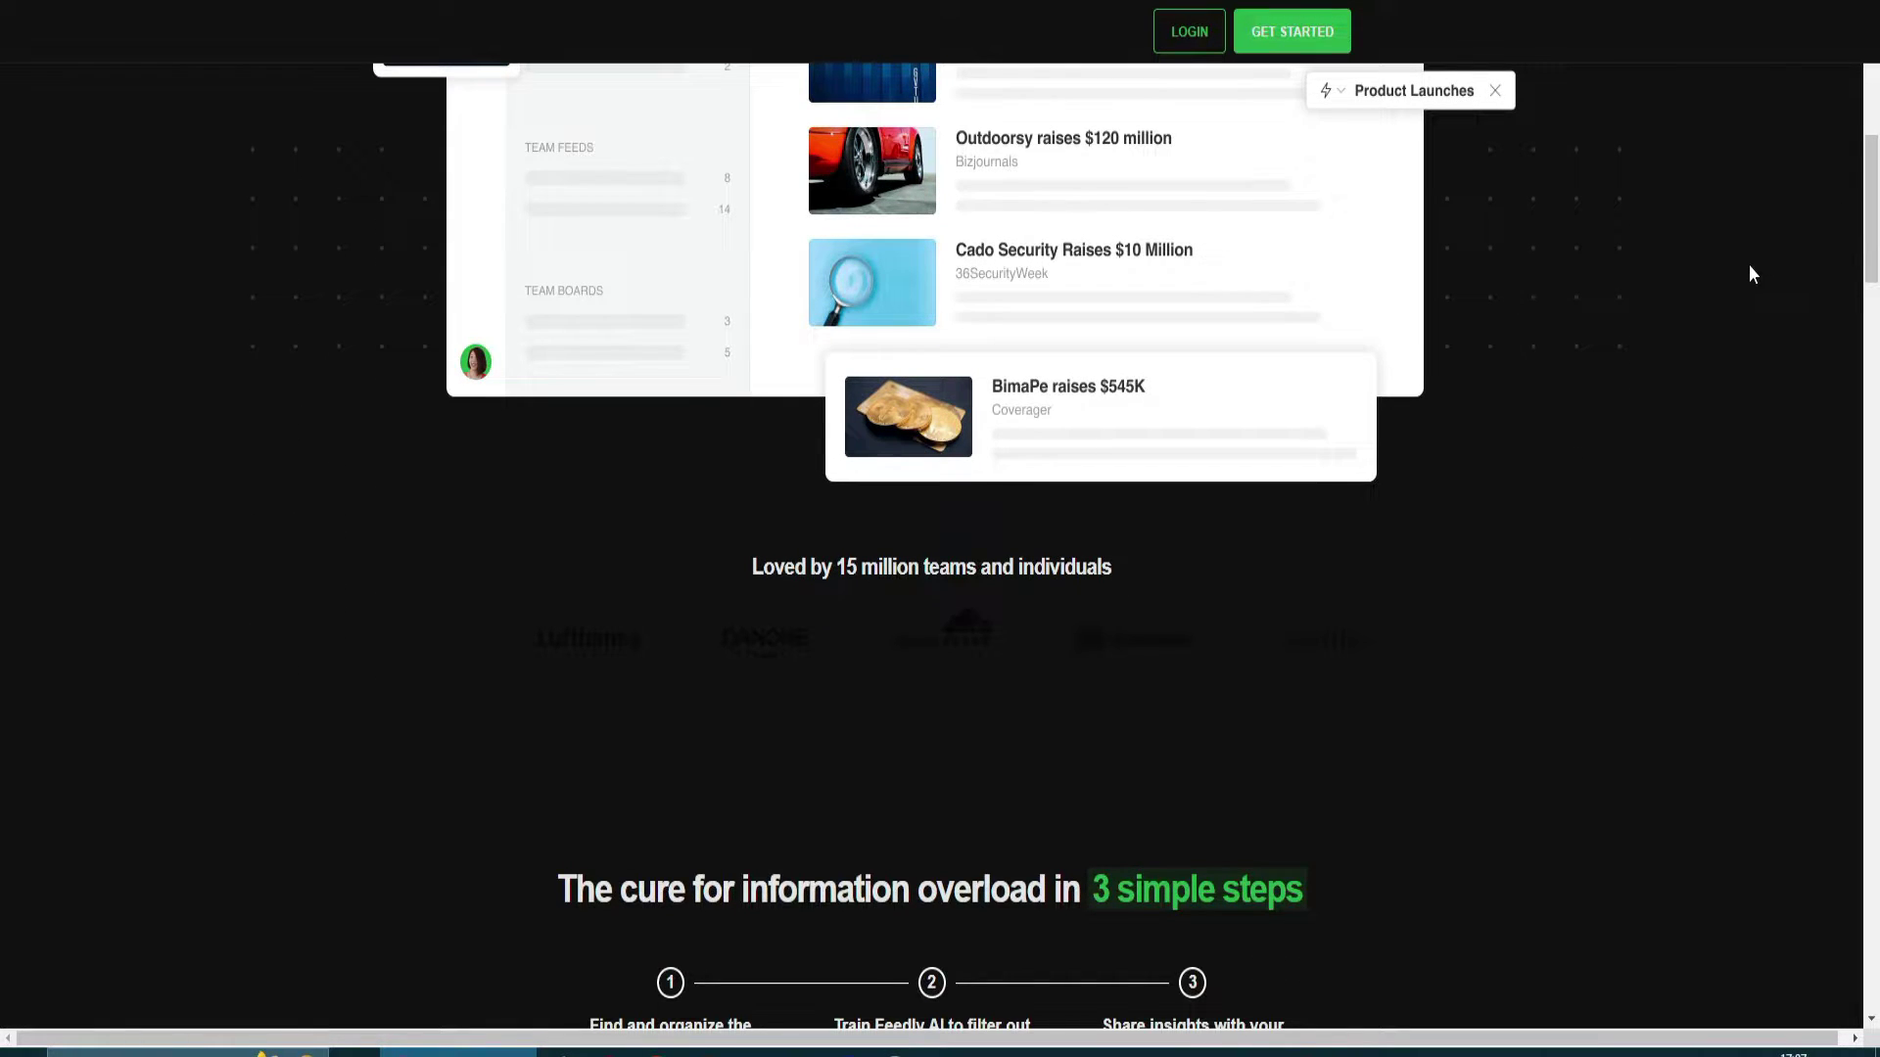
{"action": "scroll", "coordinate": [1749, 265], "scroll_direction": "down", "scroll_amount": 1}
{"action": "scroll", "coordinate": [1750, 267], "scroll_direction": "down", "scroll_amount": 1}
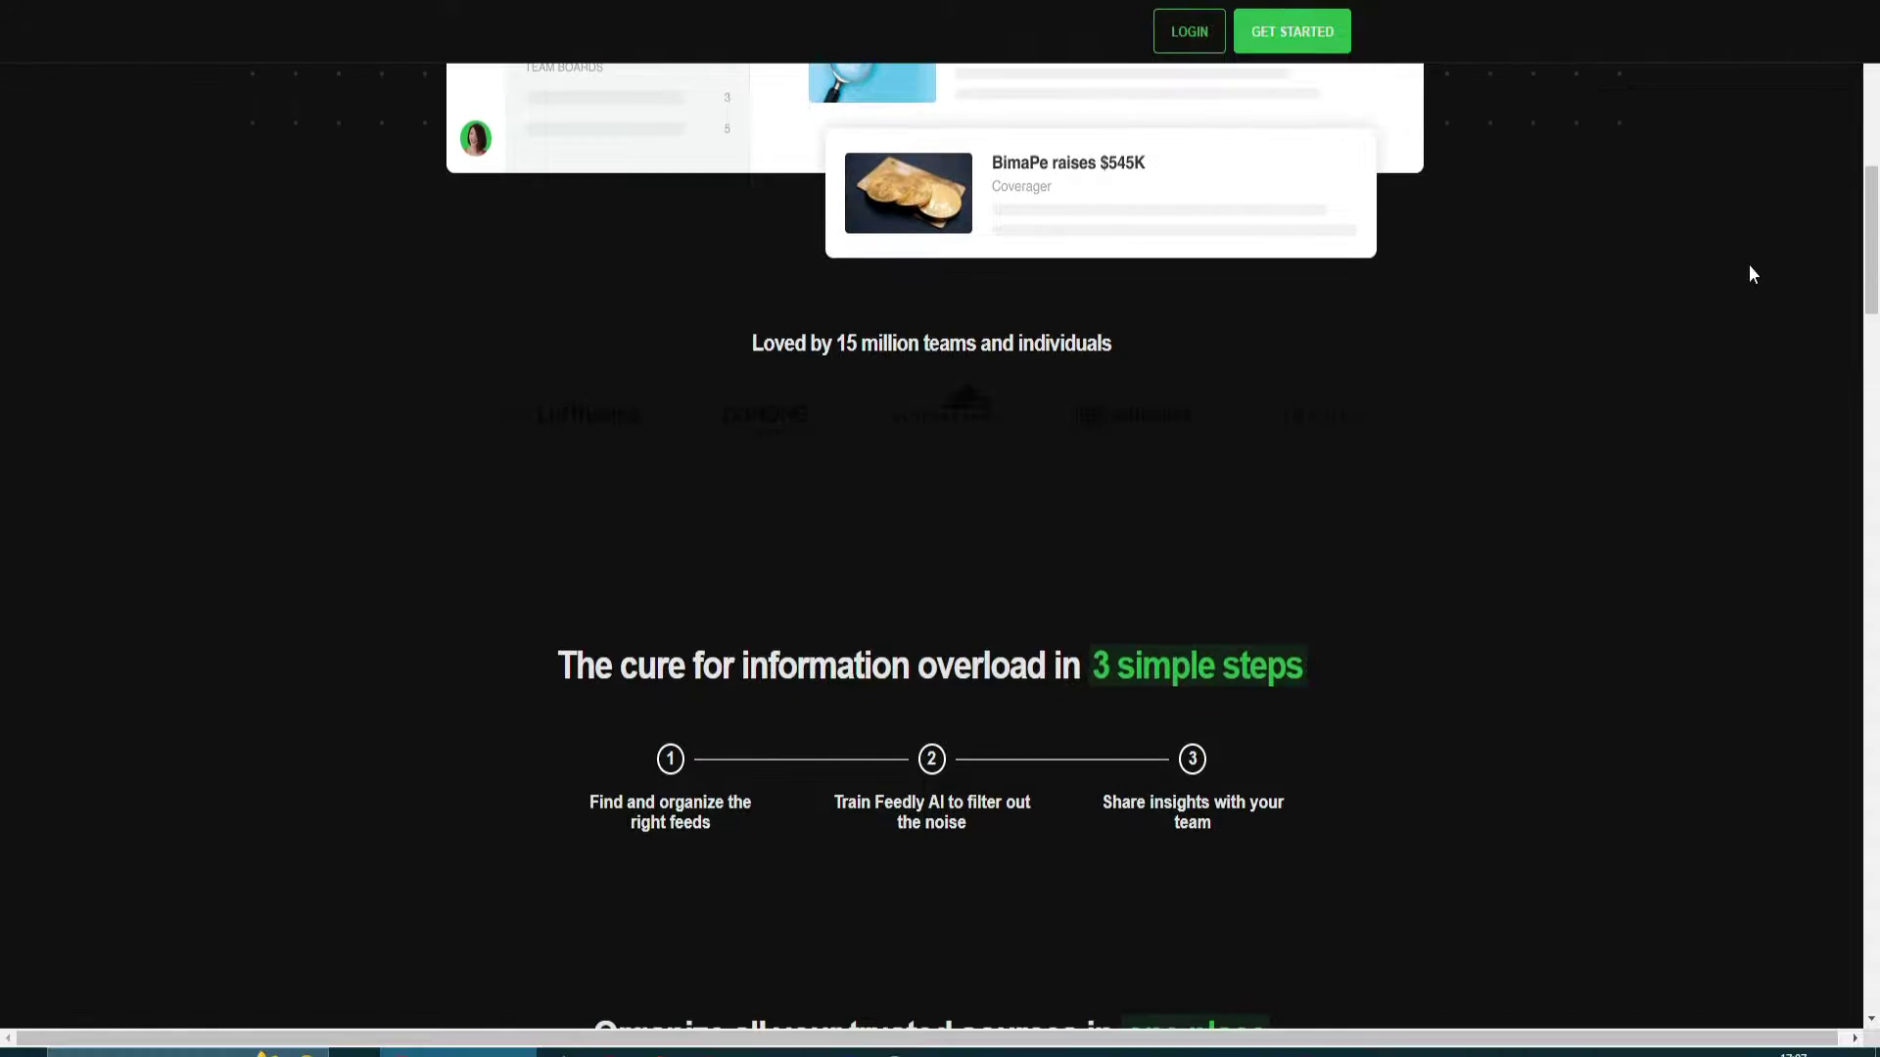
{"action": "scroll", "coordinate": [1752, 274], "scroll_direction": "down", "scroll_amount": 1}
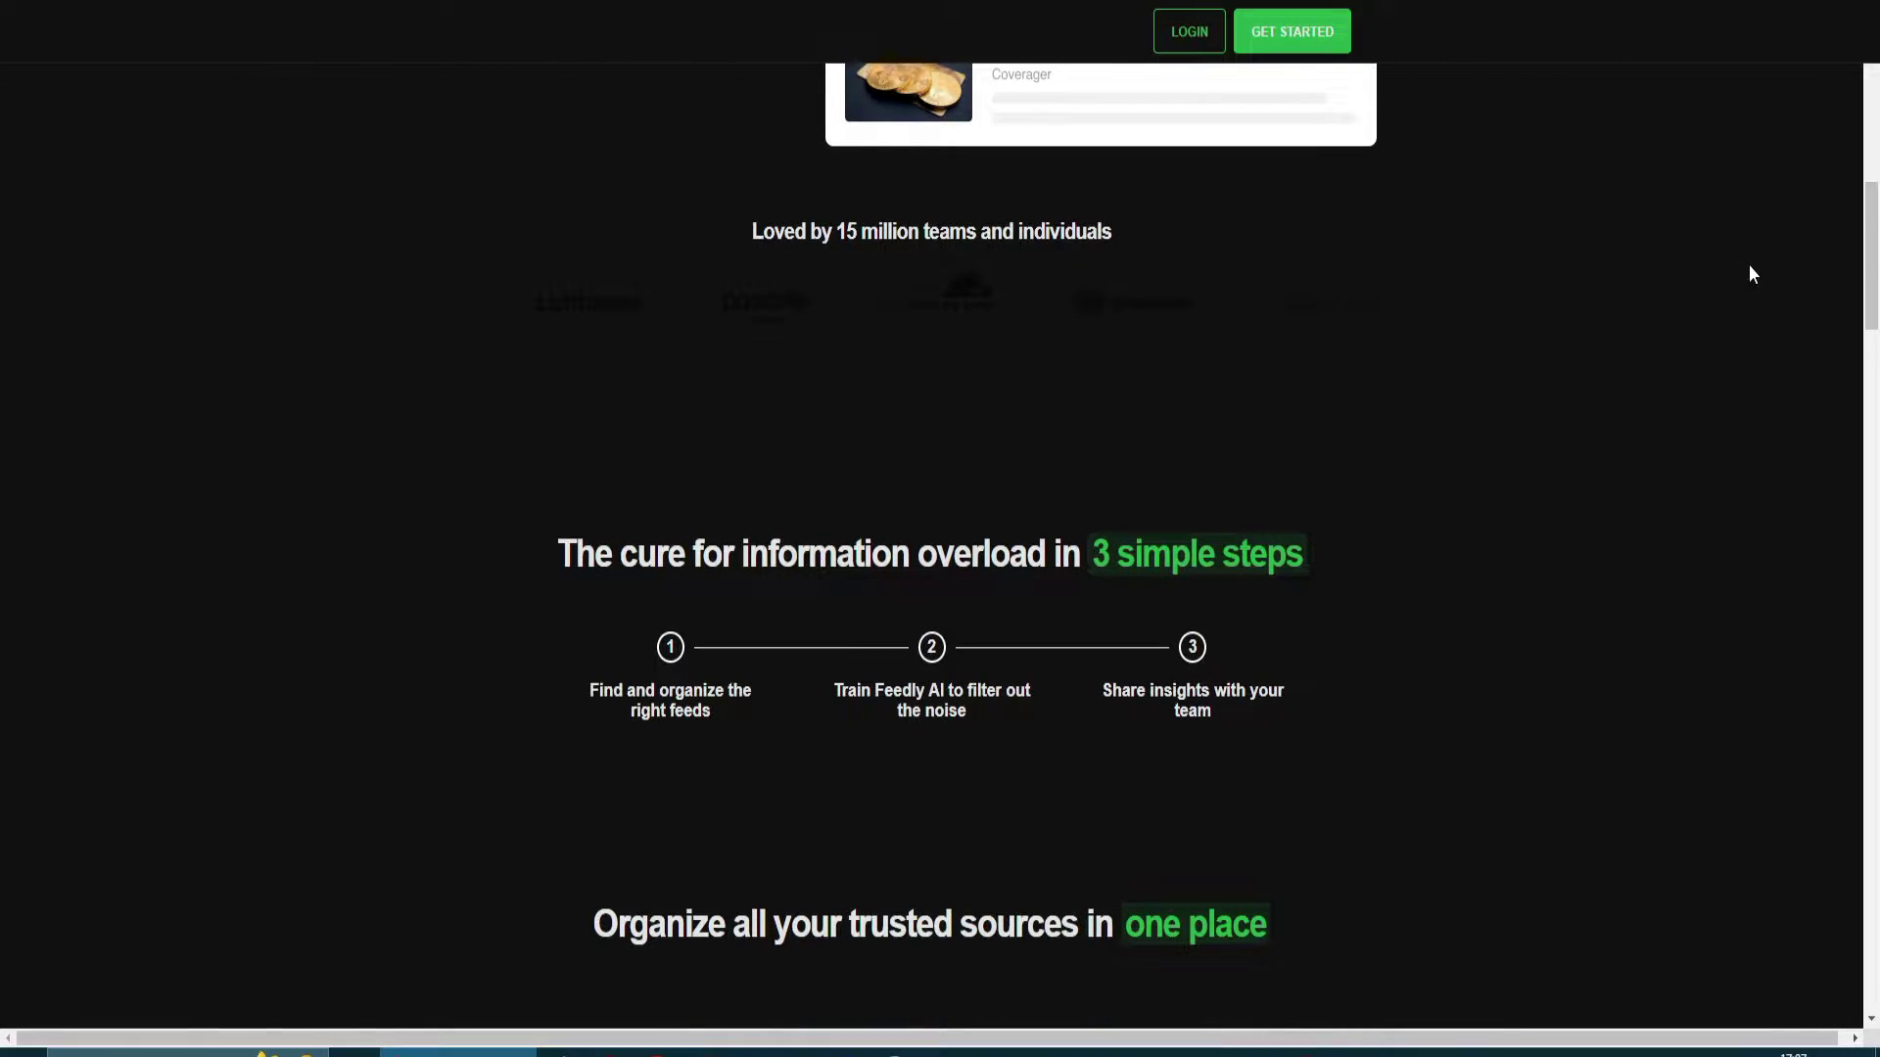
{"action": "scroll", "coordinate": [1753, 274], "scroll_direction": "down", "scroll_amount": 1}
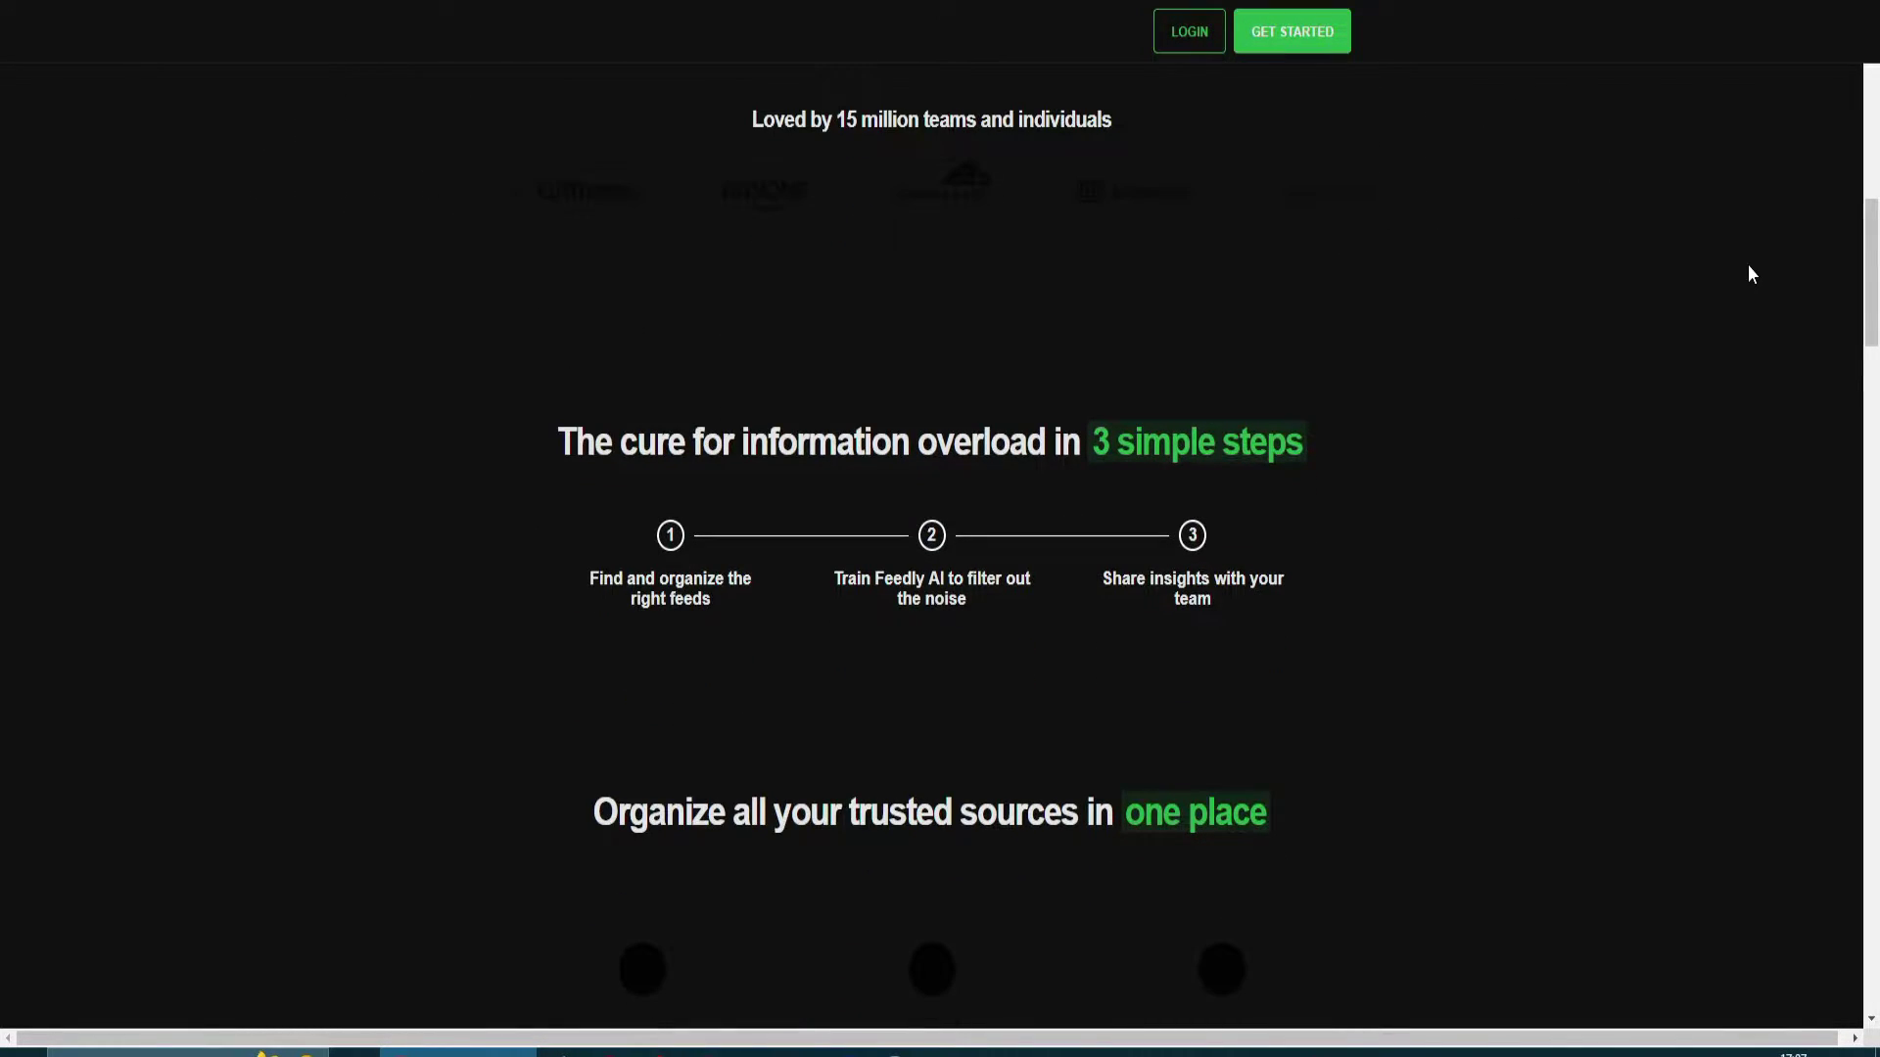
{"action": "scroll", "coordinate": [1753, 274], "scroll_direction": "down", "scroll_amount": 1}
{"action": "scroll", "coordinate": [1753, 274], "scroll_direction": "down", "scroll_amount": 1}
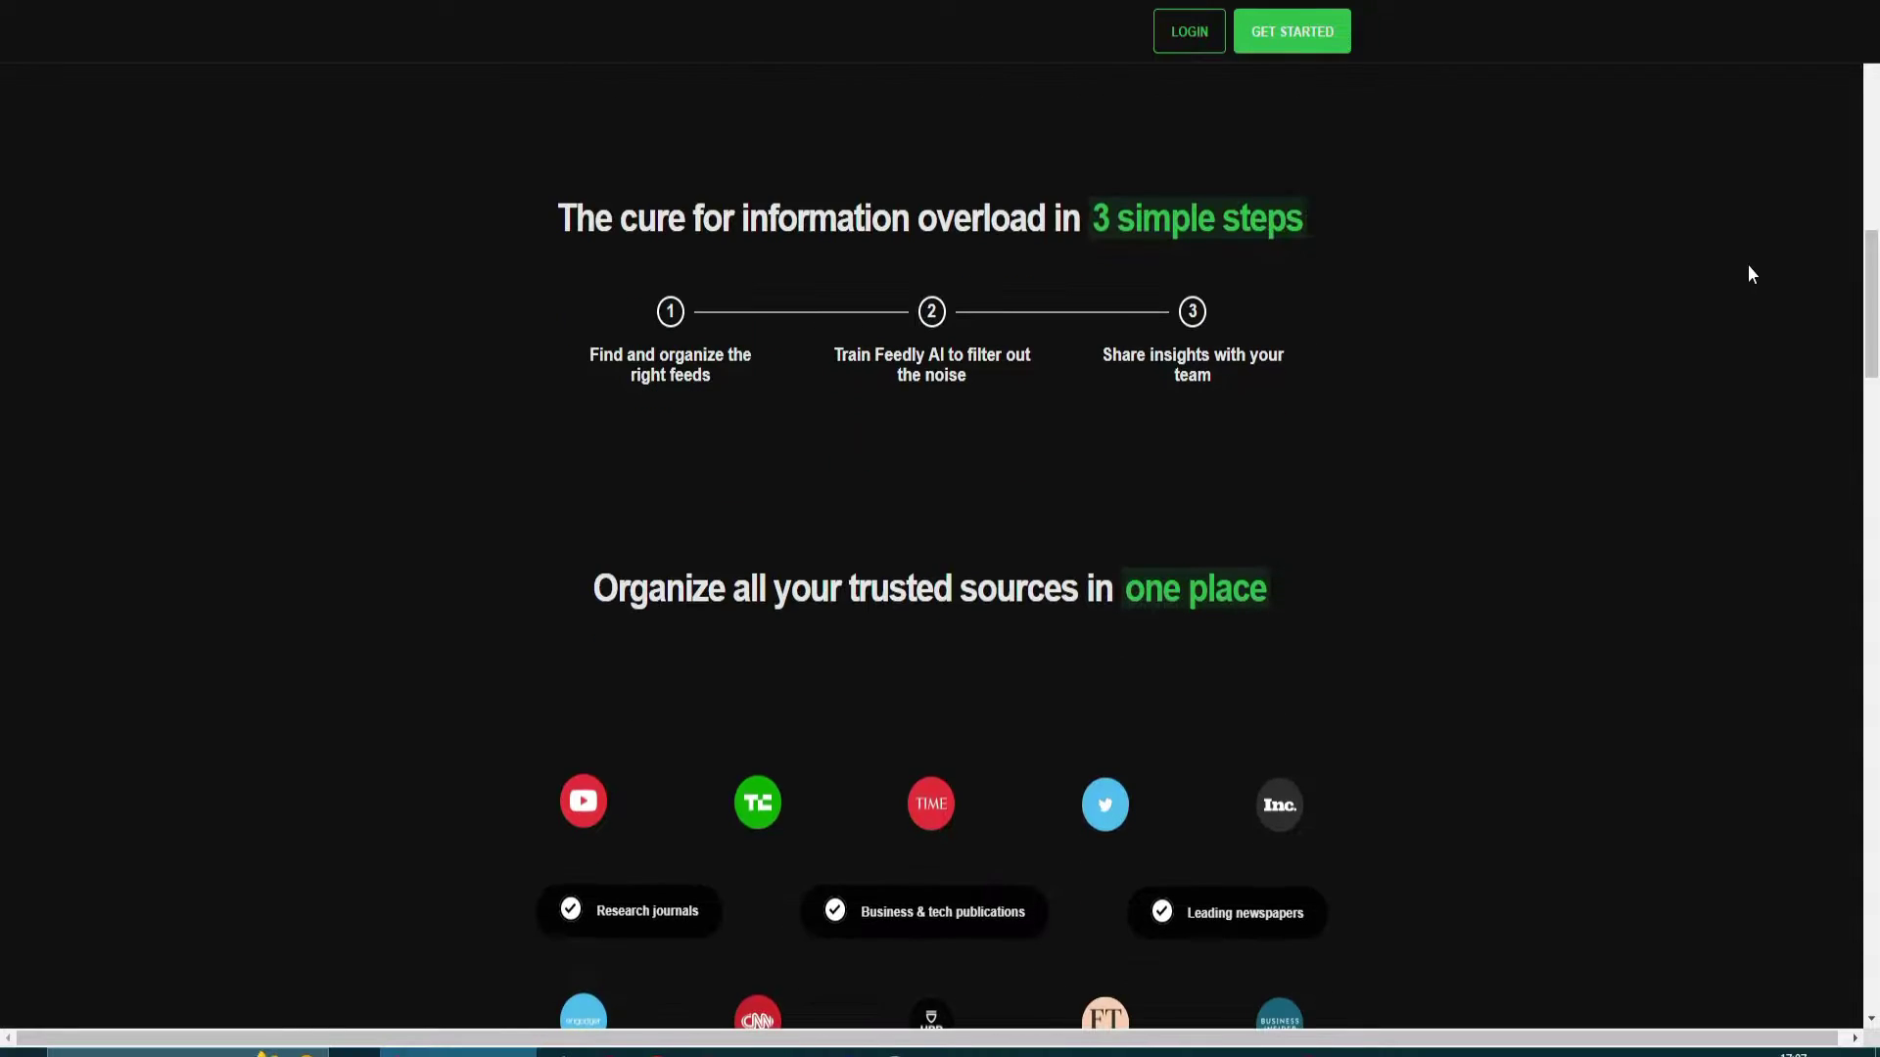
{"action": "scroll", "coordinate": [1752, 273], "scroll_direction": "down", "scroll_amount": 1}
{"action": "scroll", "coordinate": [1750, 273], "scroll_direction": "down", "scroll_amount": 1}
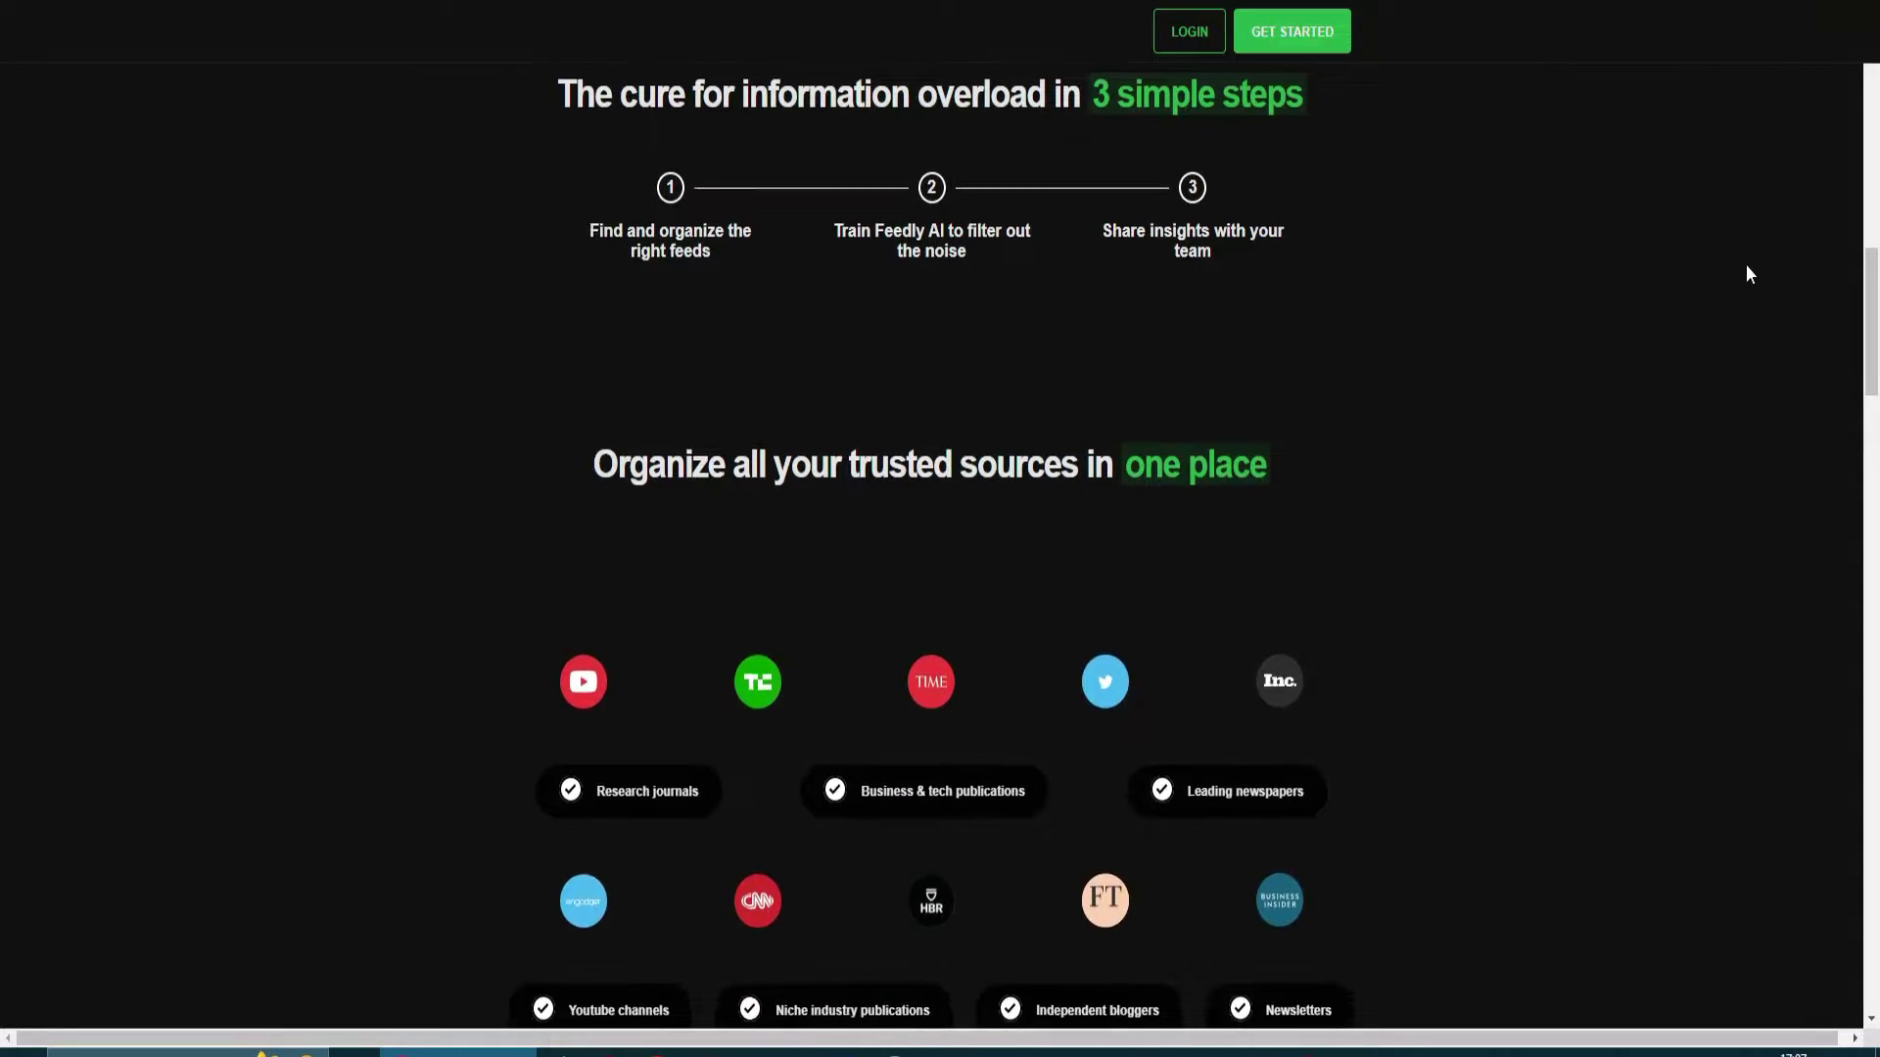
{"action": "scroll", "coordinate": [1749, 274], "scroll_direction": "down", "scroll_amount": 2}
{"action": "scroll", "coordinate": [1749, 273], "scroll_direction": "down", "scroll_amount": 1}
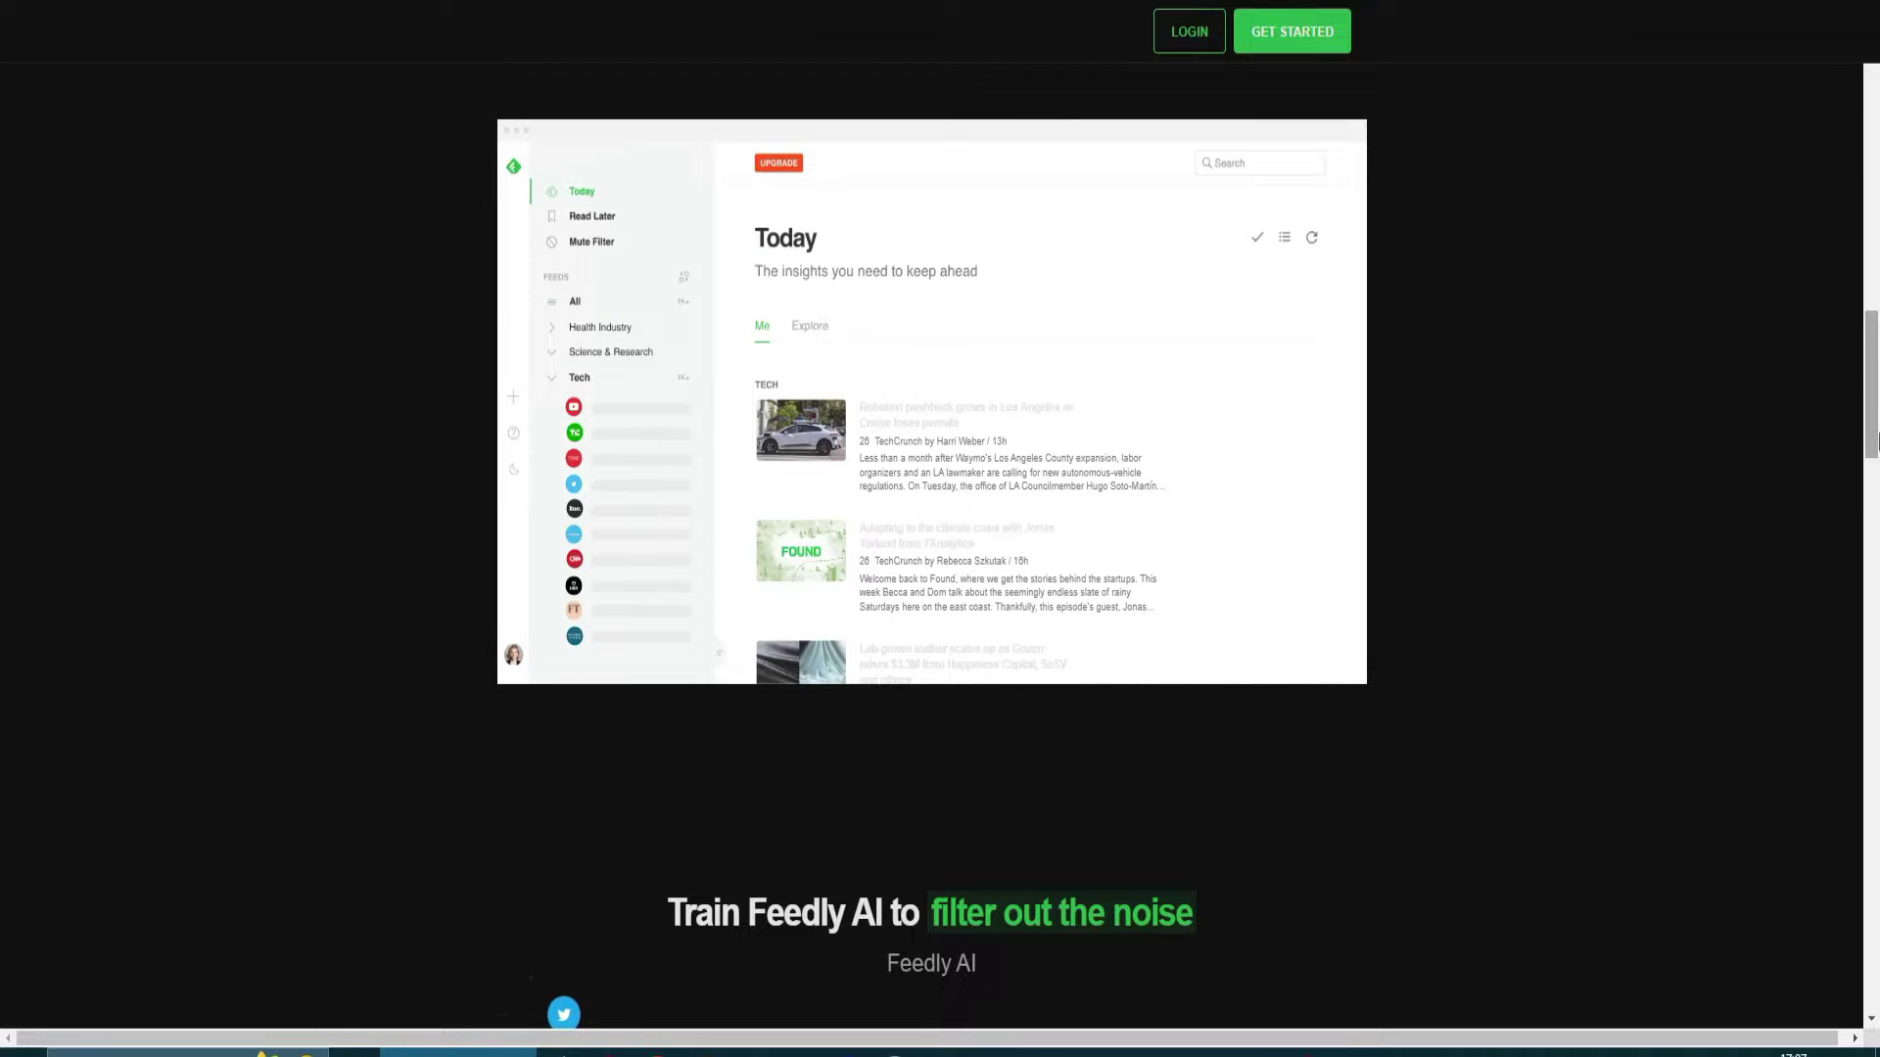
{"action": "left_click_drag", "start_coordinate": [1873, 443], "coordinate": [1871, 147]}
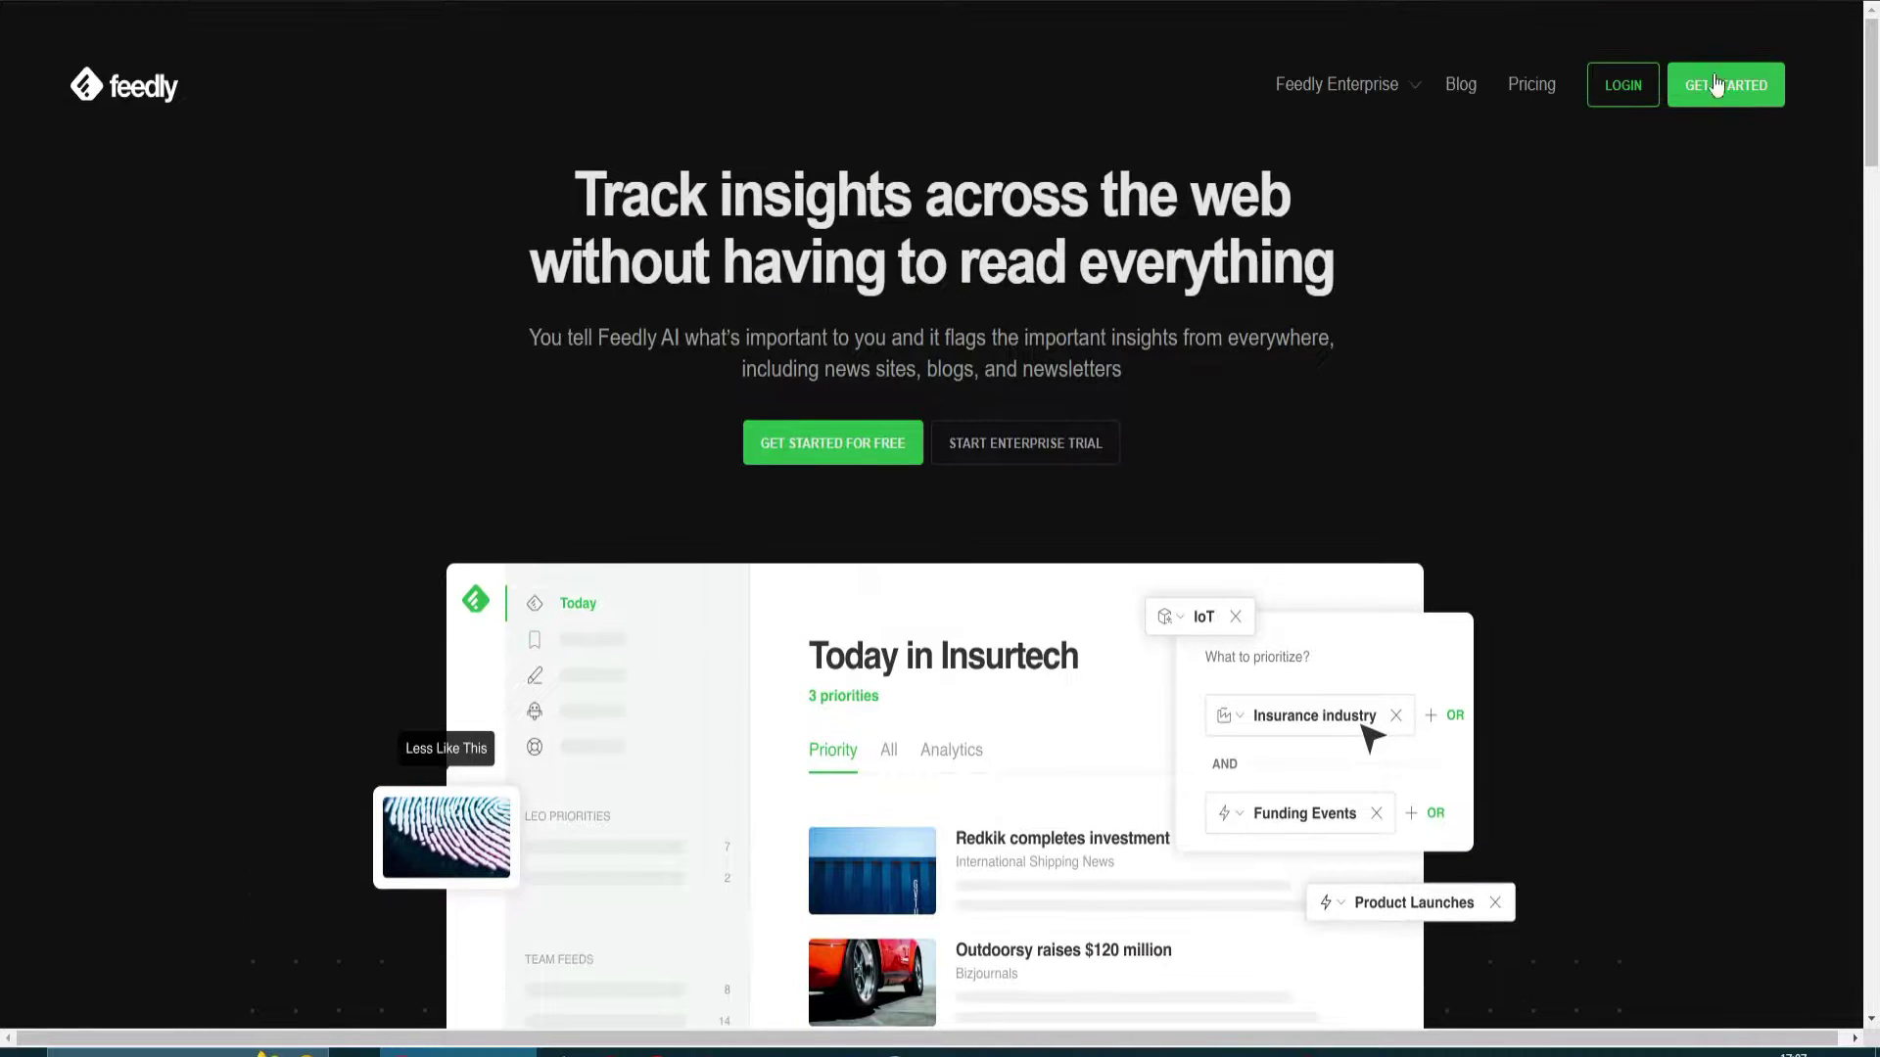
{"action": "left_click", "coordinate": [1716, 86]}
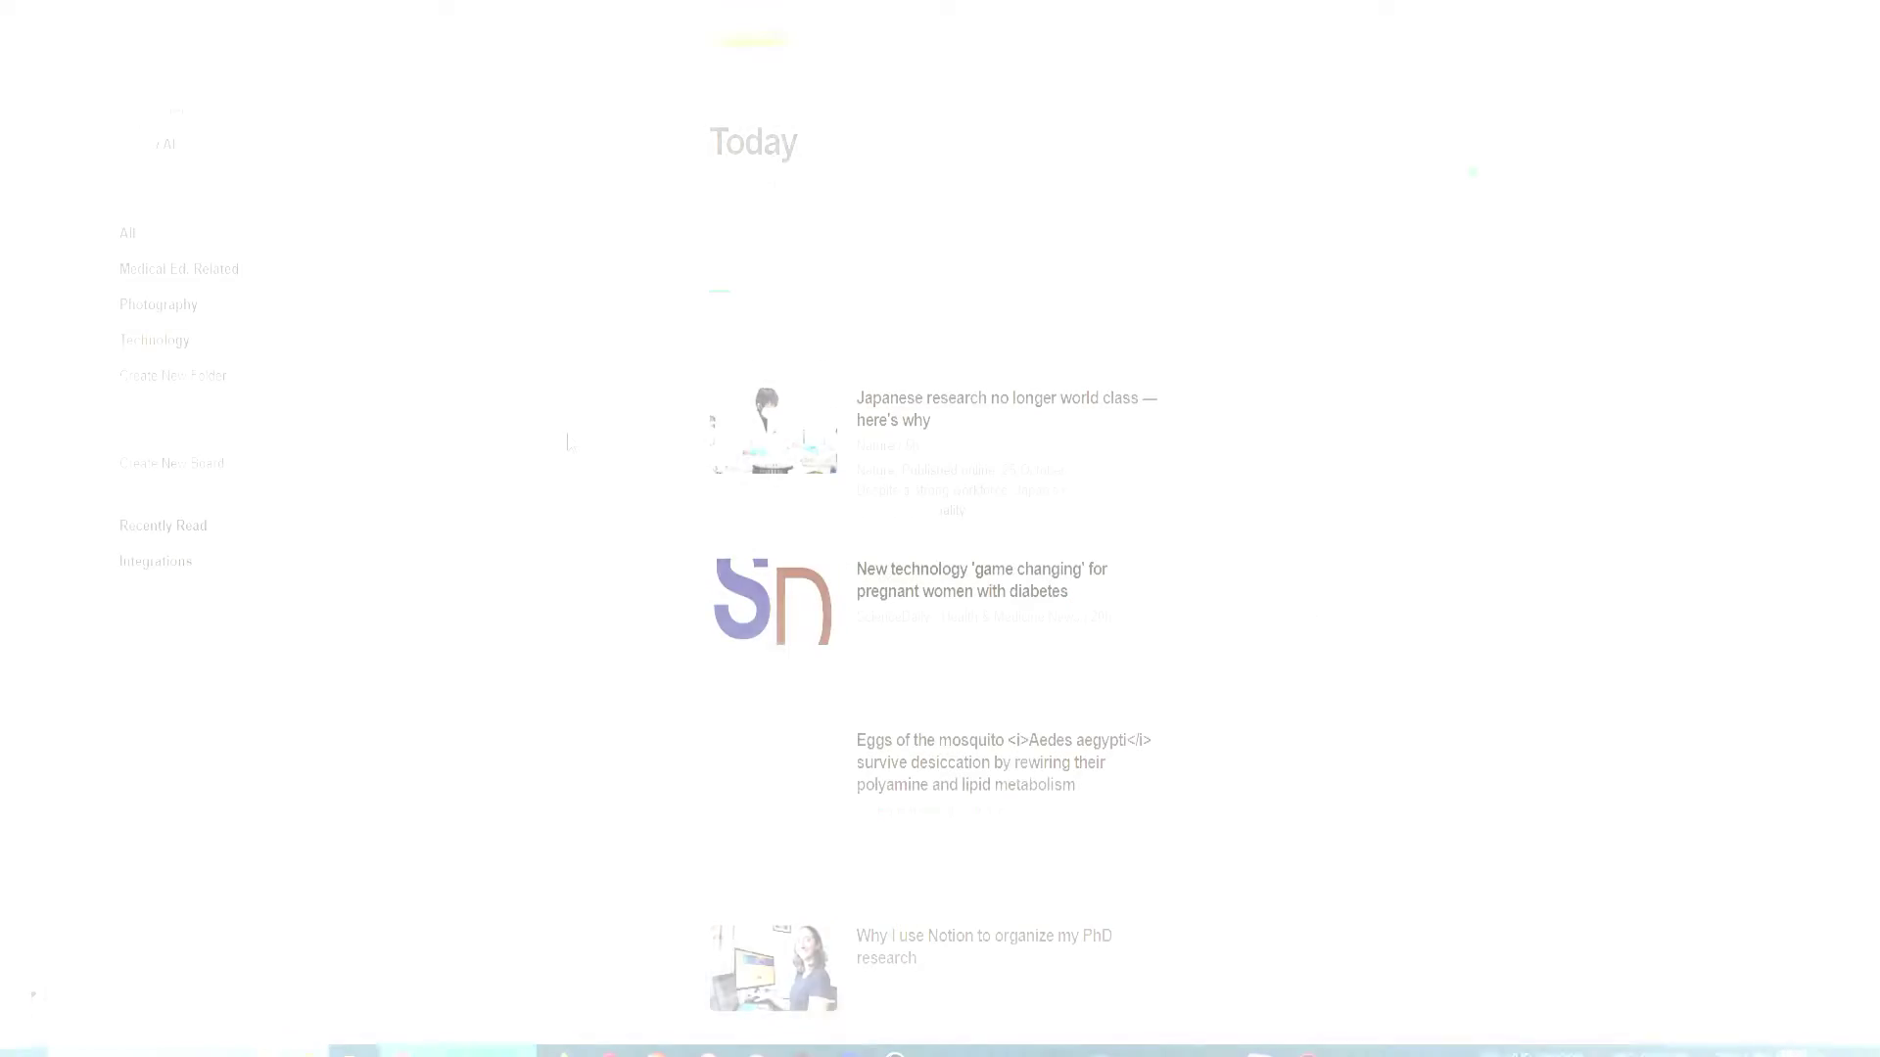
Step: Scroll through the Medical Ed. Related articles on the Today page and back to the top
{"action": "scroll", "coordinate": [571, 444], "scroll_direction": "down", "scroll_amount": 3}
{"action": "scroll", "coordinate": [566, 436], "scroll_direction": "up", "scroll_amount": 3}
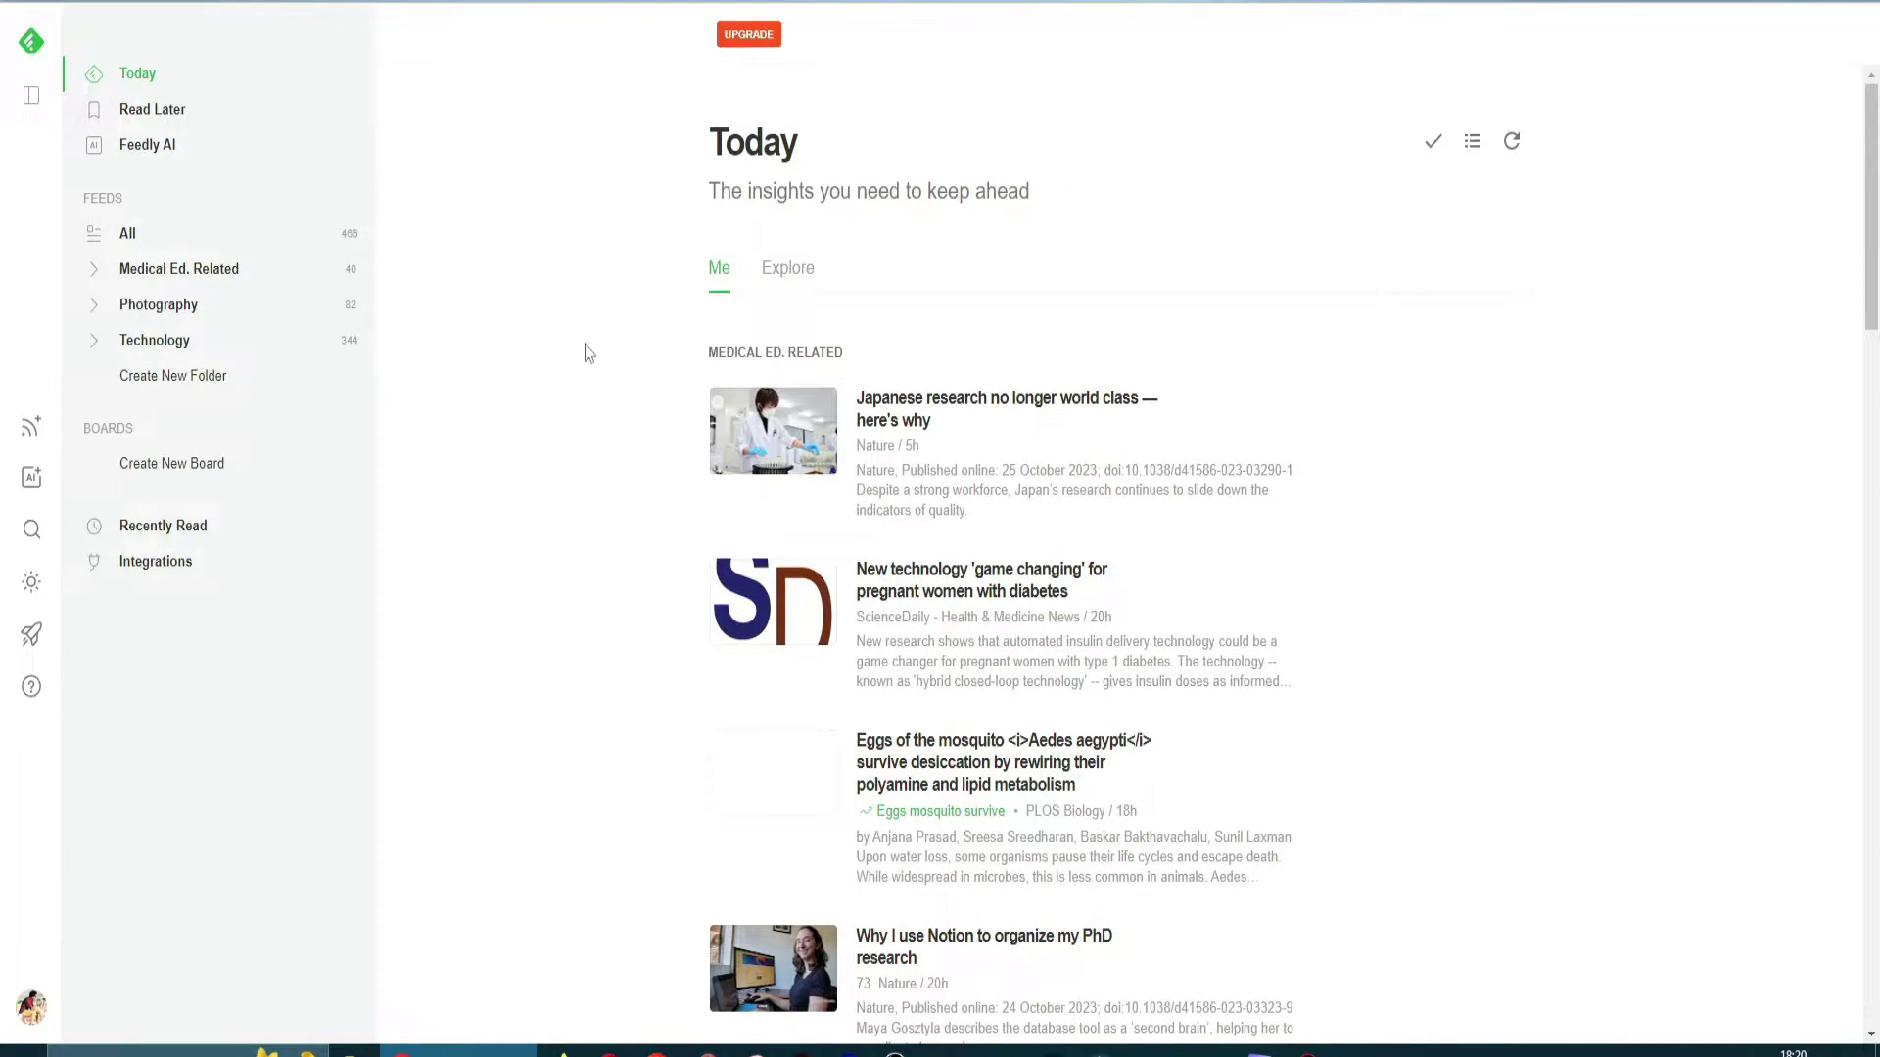
{"action": "scroll", "coordinate": [570, 369], "scroll_direction": "down", "scroll_amount": 3}
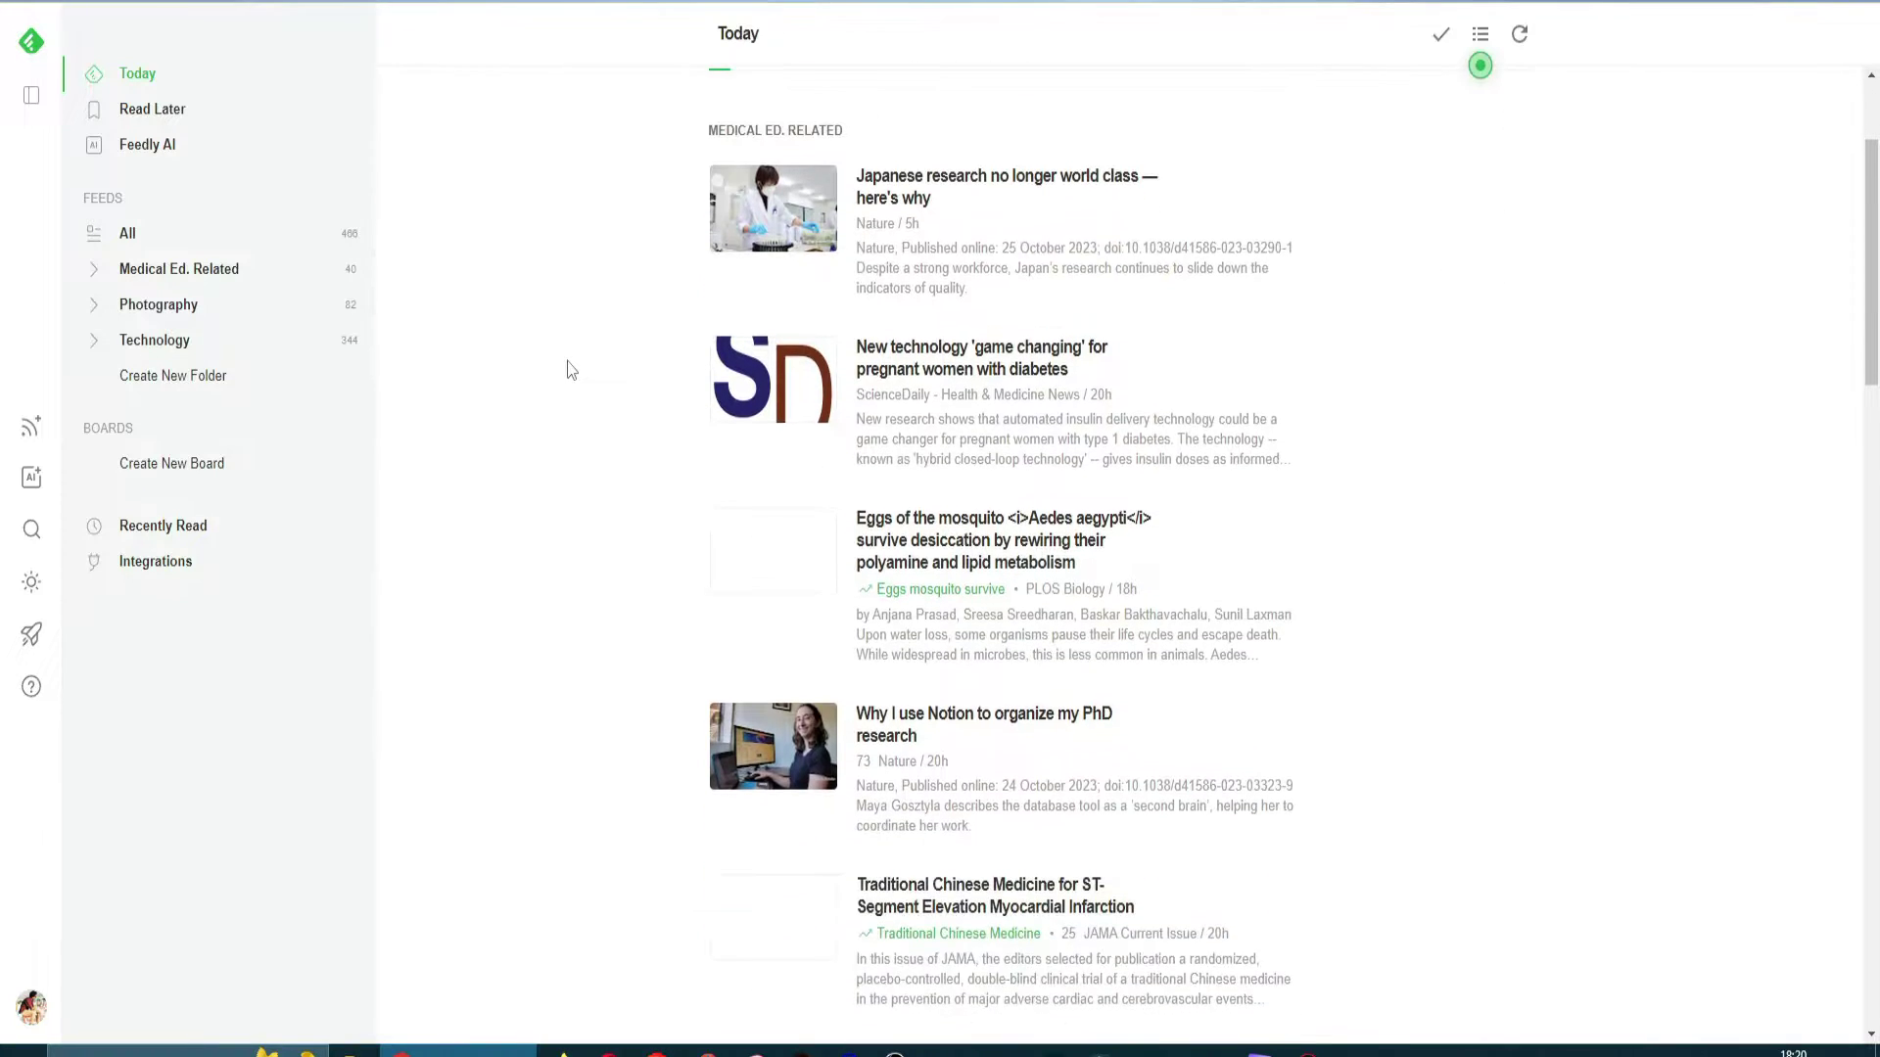
{"action": "scroll", "coordinate": [571, 369], "scroll_direction": "up", "scroll_amount": 3}
{"action": "scroll", "coordinate": [571, 370], "scroll_direction": "down", "scroll_amount": 3}
{"action": "scroll", "coordinate": [571, 369], "scroll_direction": "up", "scroll_amount": 3}
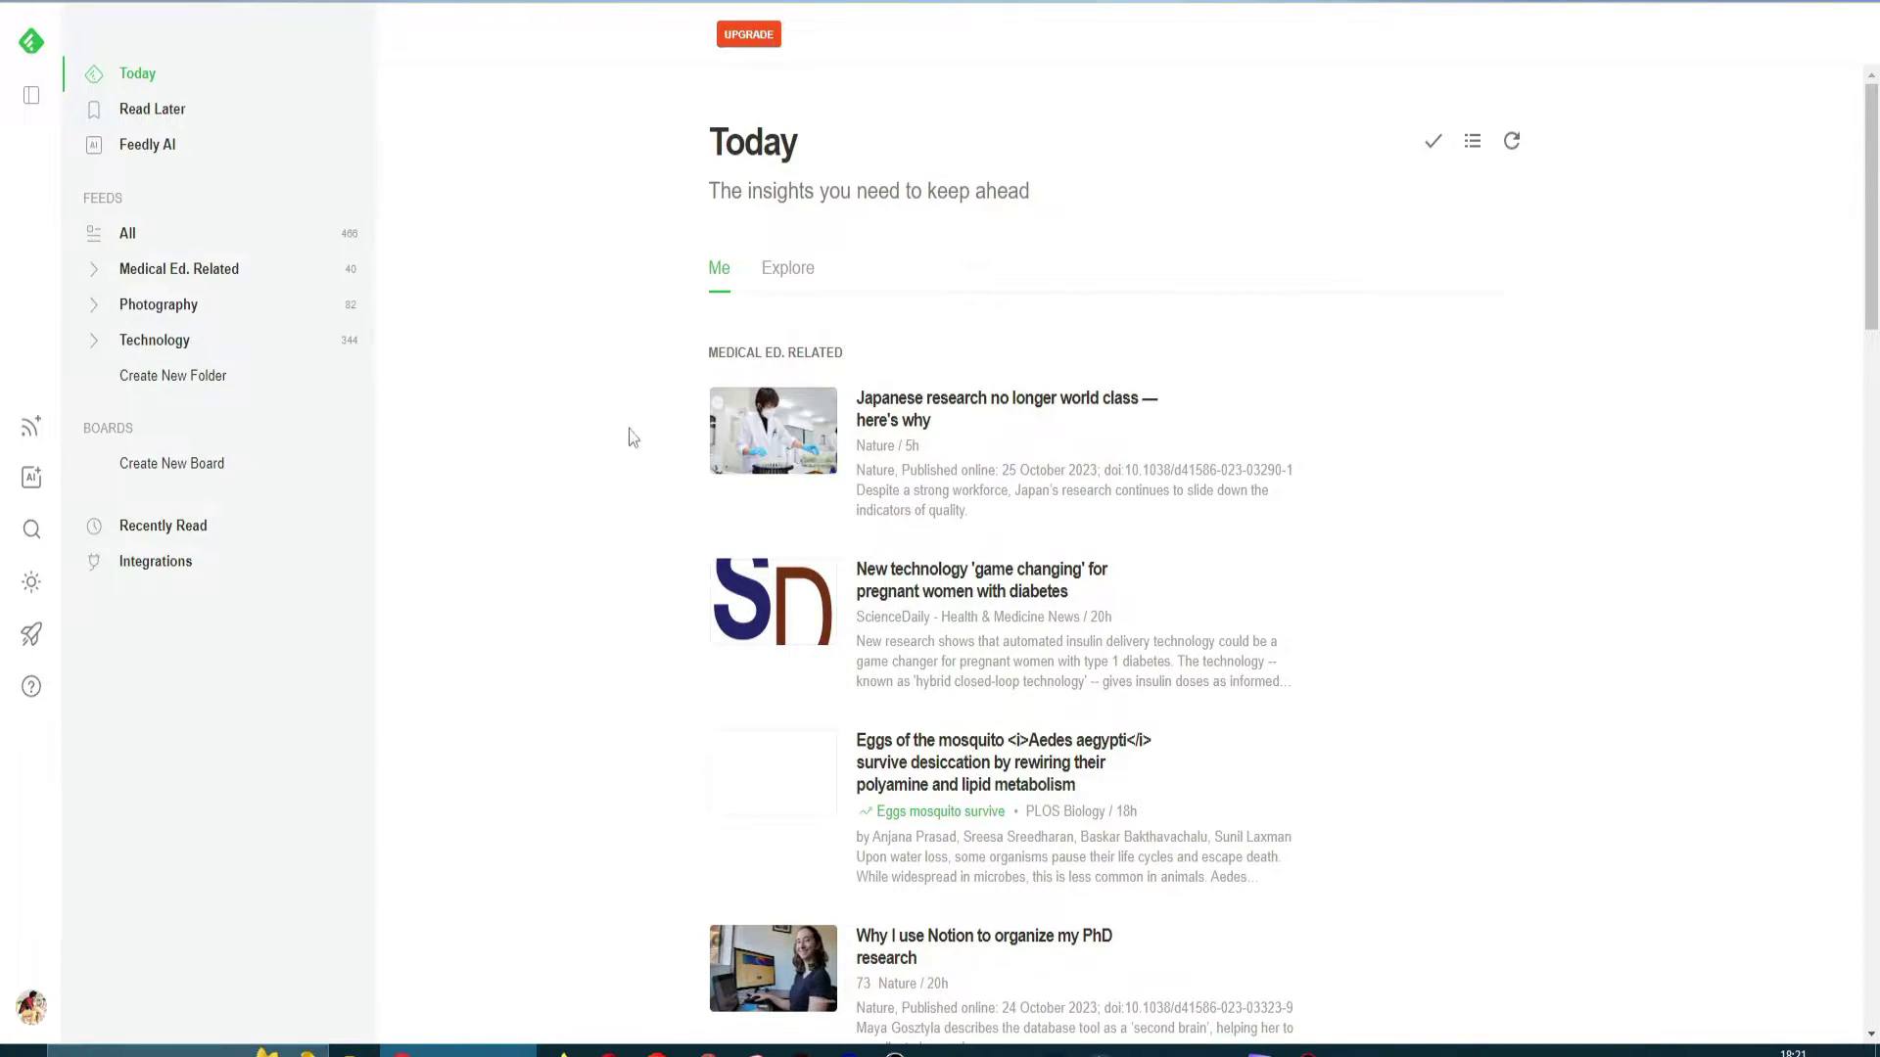
{"action": "scroll", "coordinate": [594, 404], "scroll_direction": "down", "scroll_amount": 12}
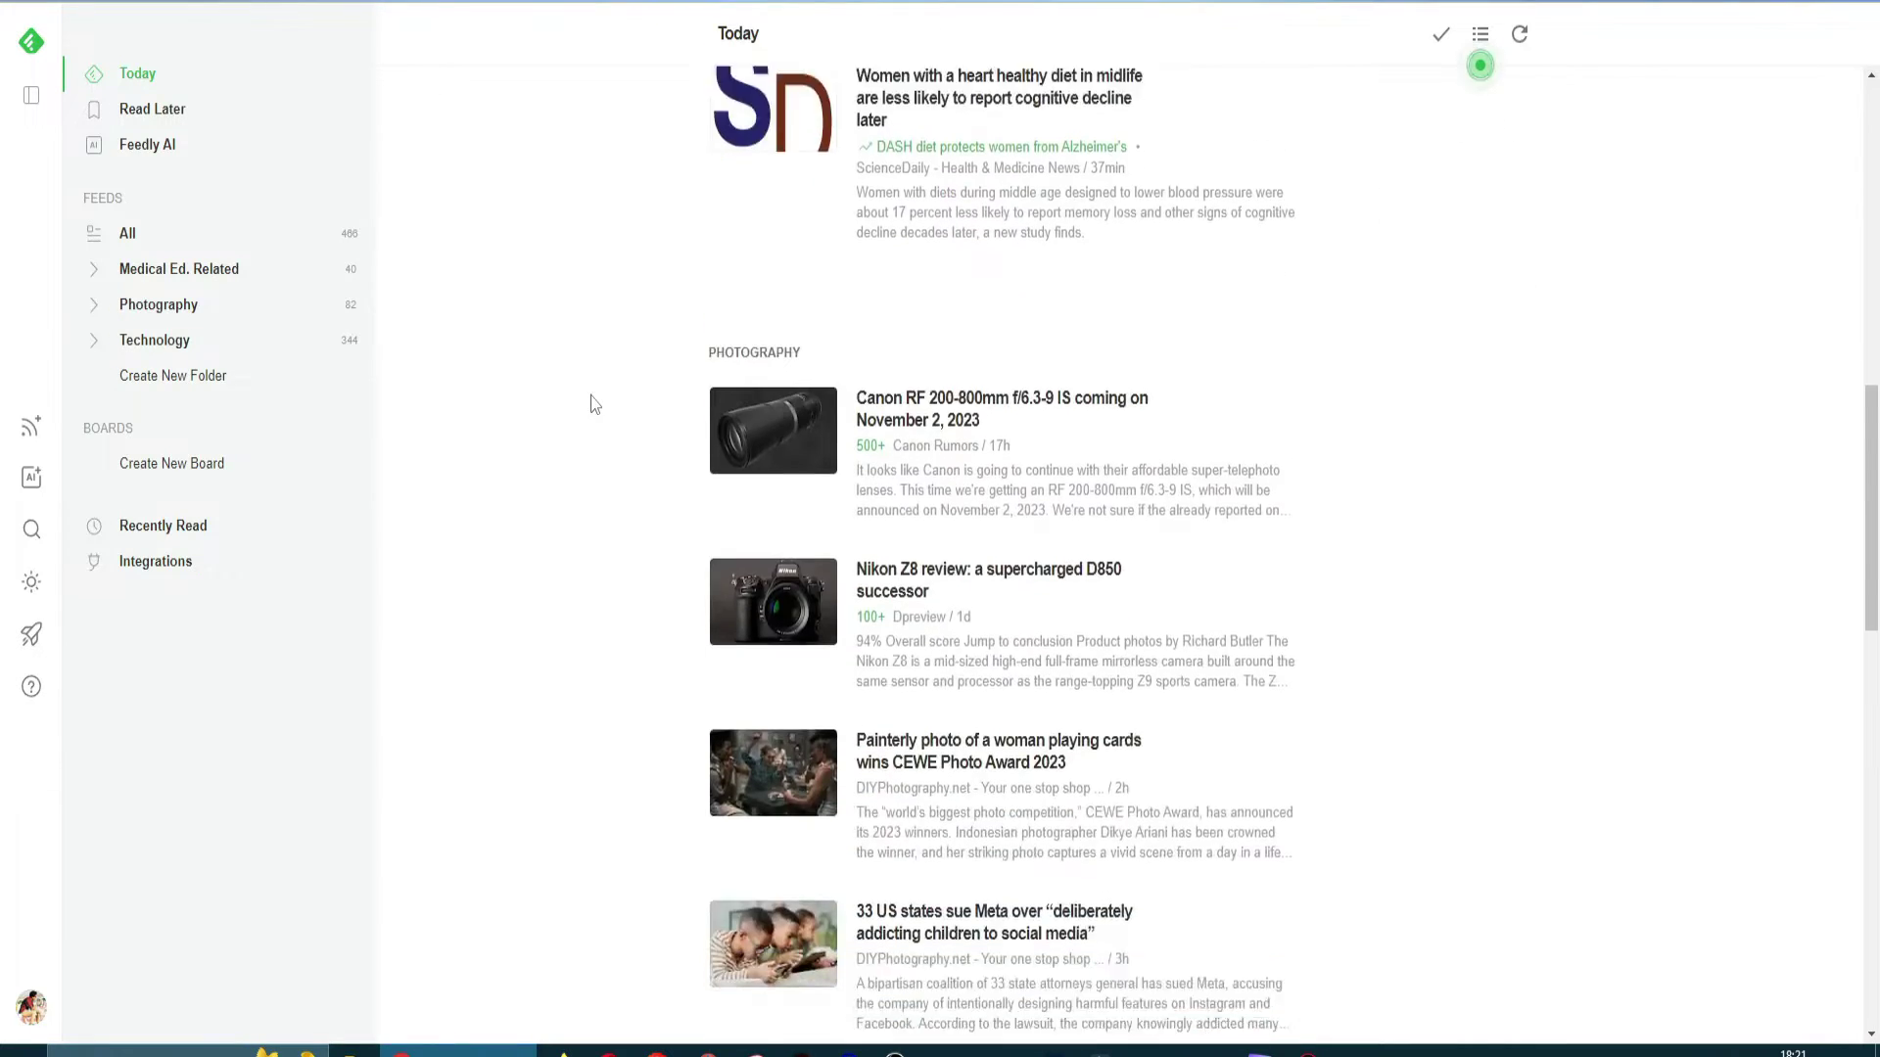
{"action": "scroll", "coordinate": [594, 404], "scroll_direction": "up", "scroll_amount": 12}
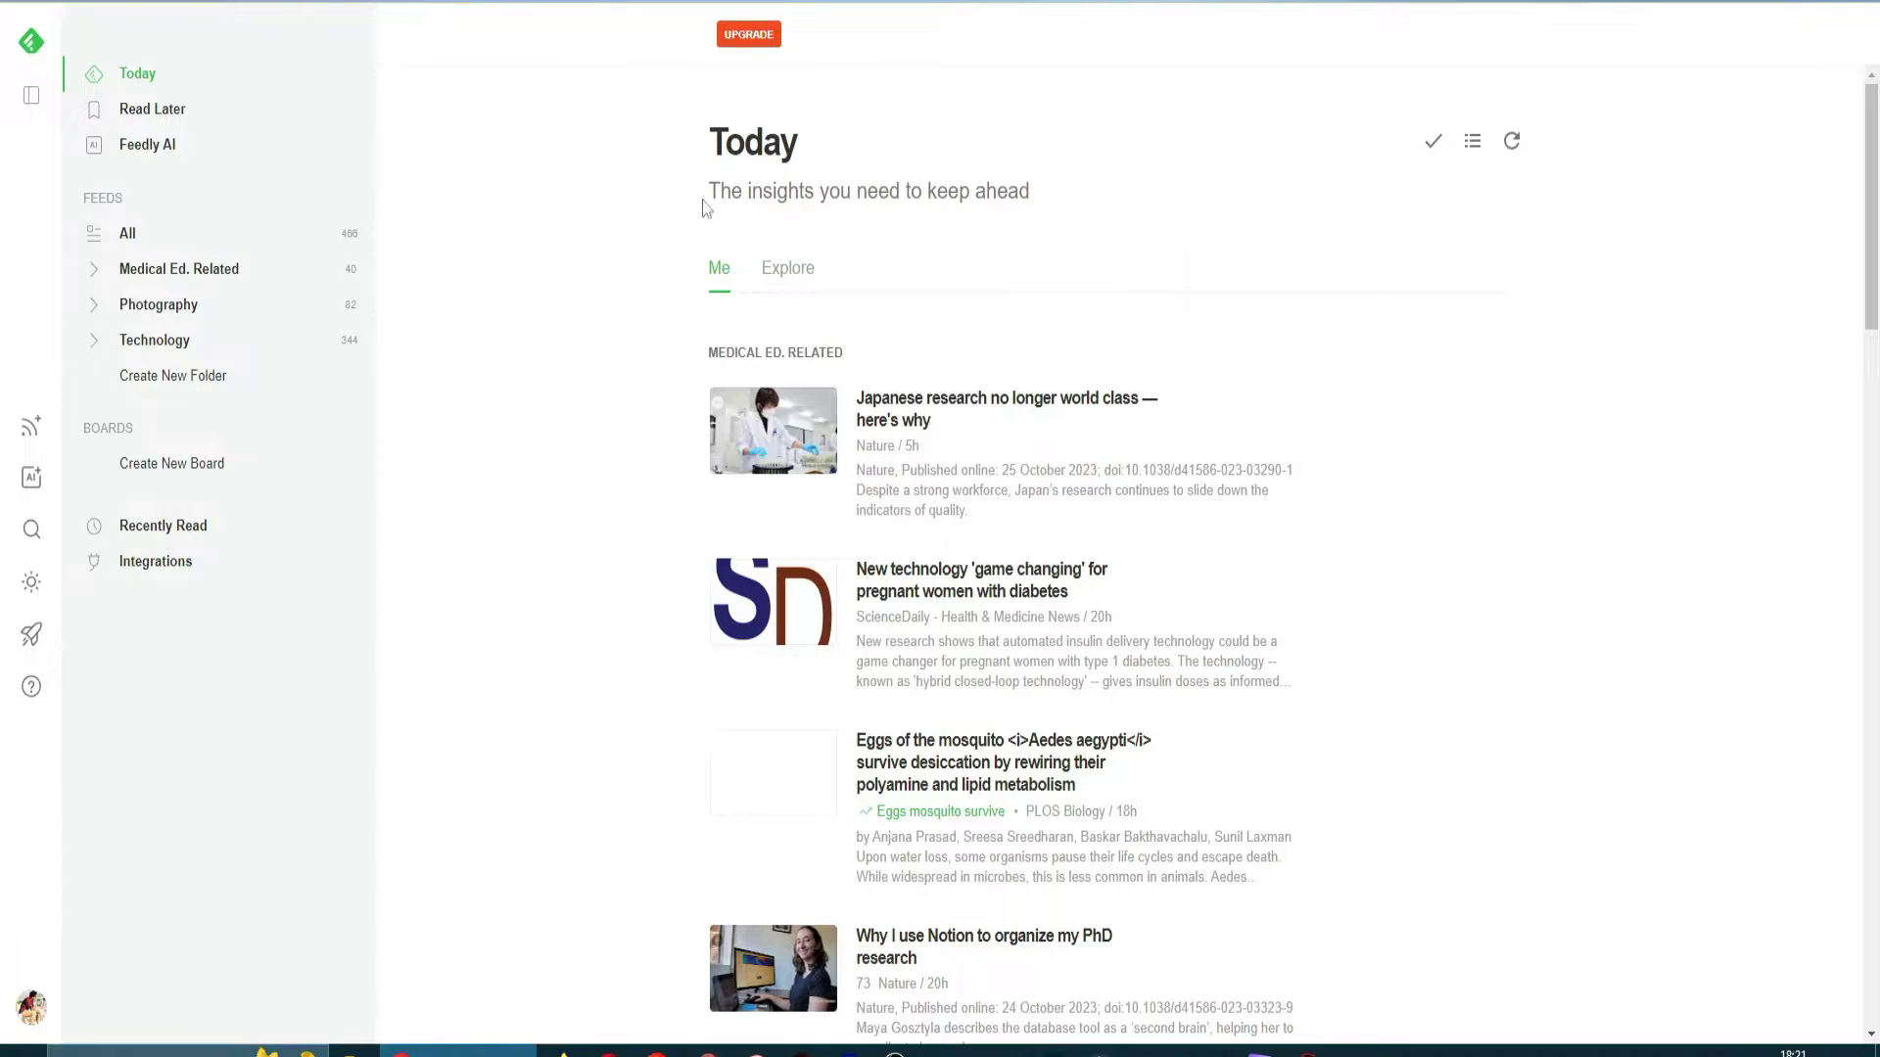
{"action": "double_click", "coordinate": [752, 143]}
{"action": "left_click", "coordinate": [847, 147]}
{"action": "mouse_move", "coordinate": [853, 403]}
{"action": "scroll", "coordinate": [783, 445], "scroll_direction": "down", "scroll_amount": 5}
{"action": "scroll", "coordinate": [784, 445], "scroll_direction": "up", "scroll_amount": 5}
Step: Switch to Explore and scroll through the Trending in Tech articles, then back up
{"action": "left_click", "coordinate": [803, 279]}
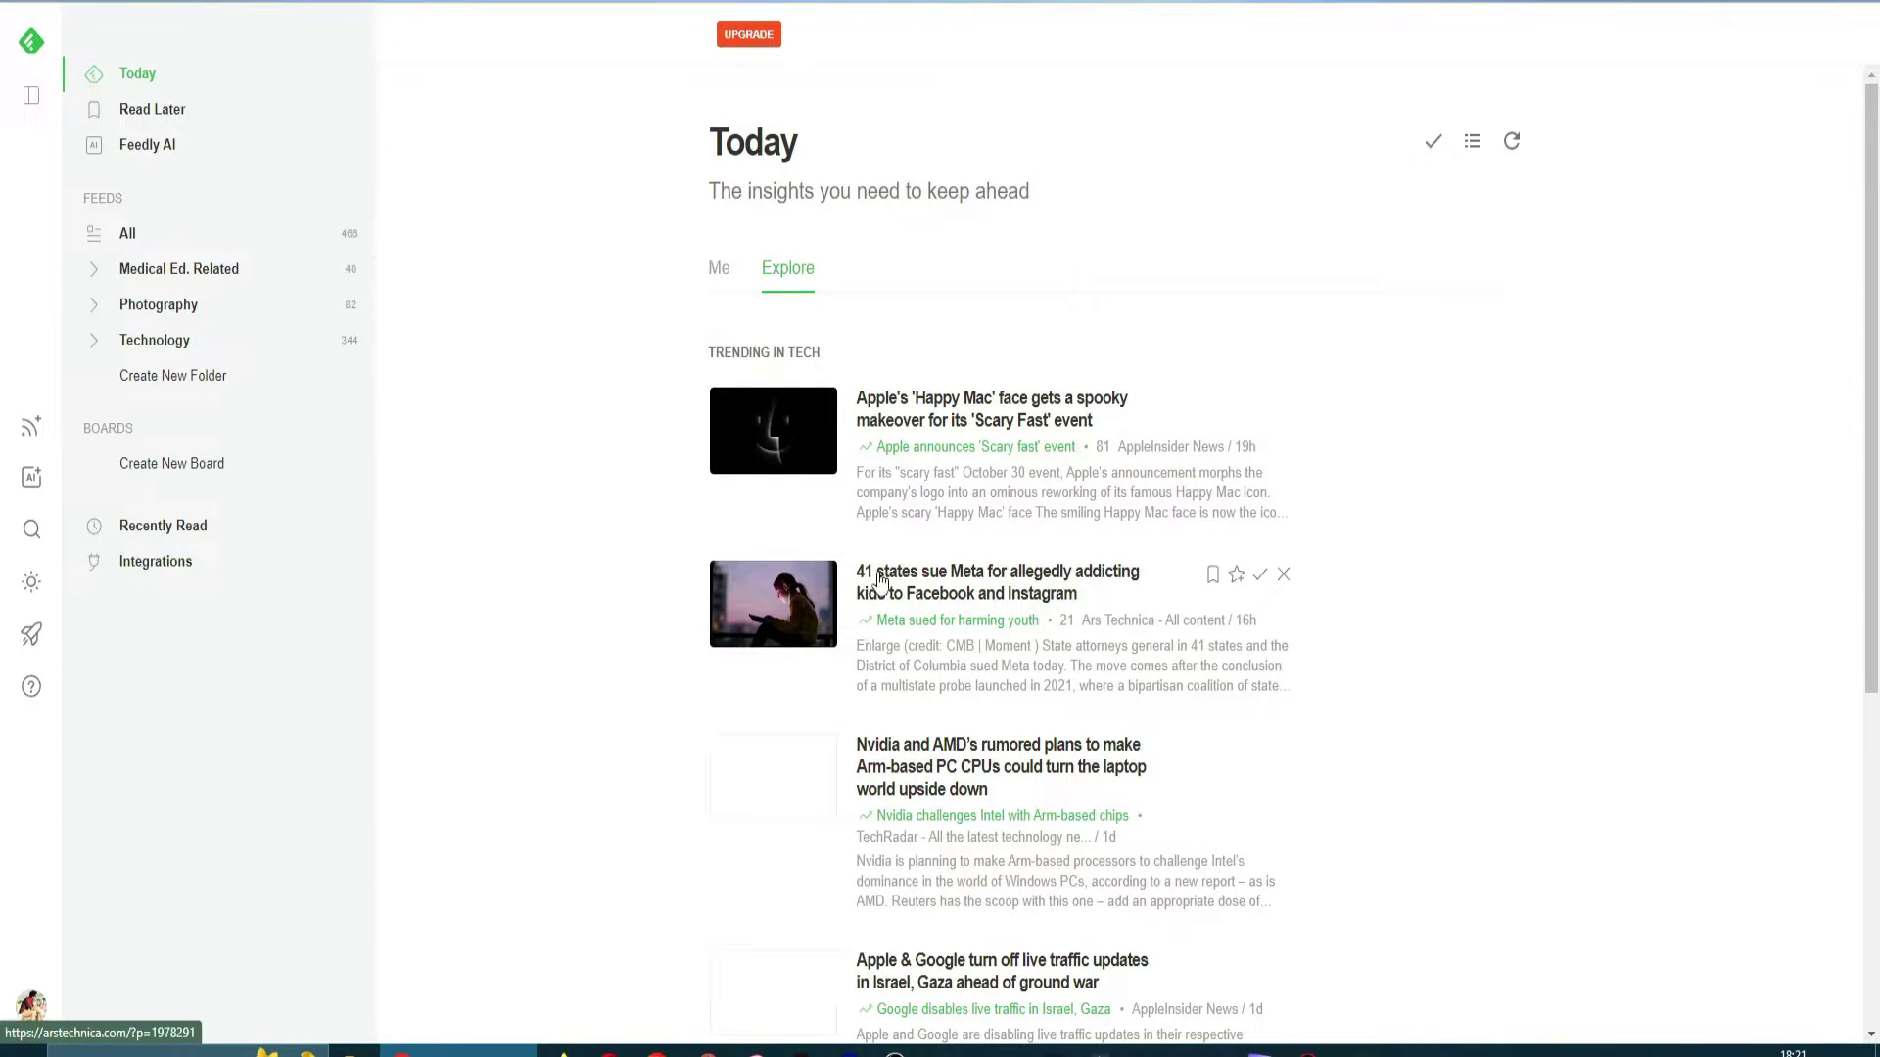
{"action": "scroll", "coordinate": [879, 580], "scroll_direction": "down", "scroll_amount": 1}
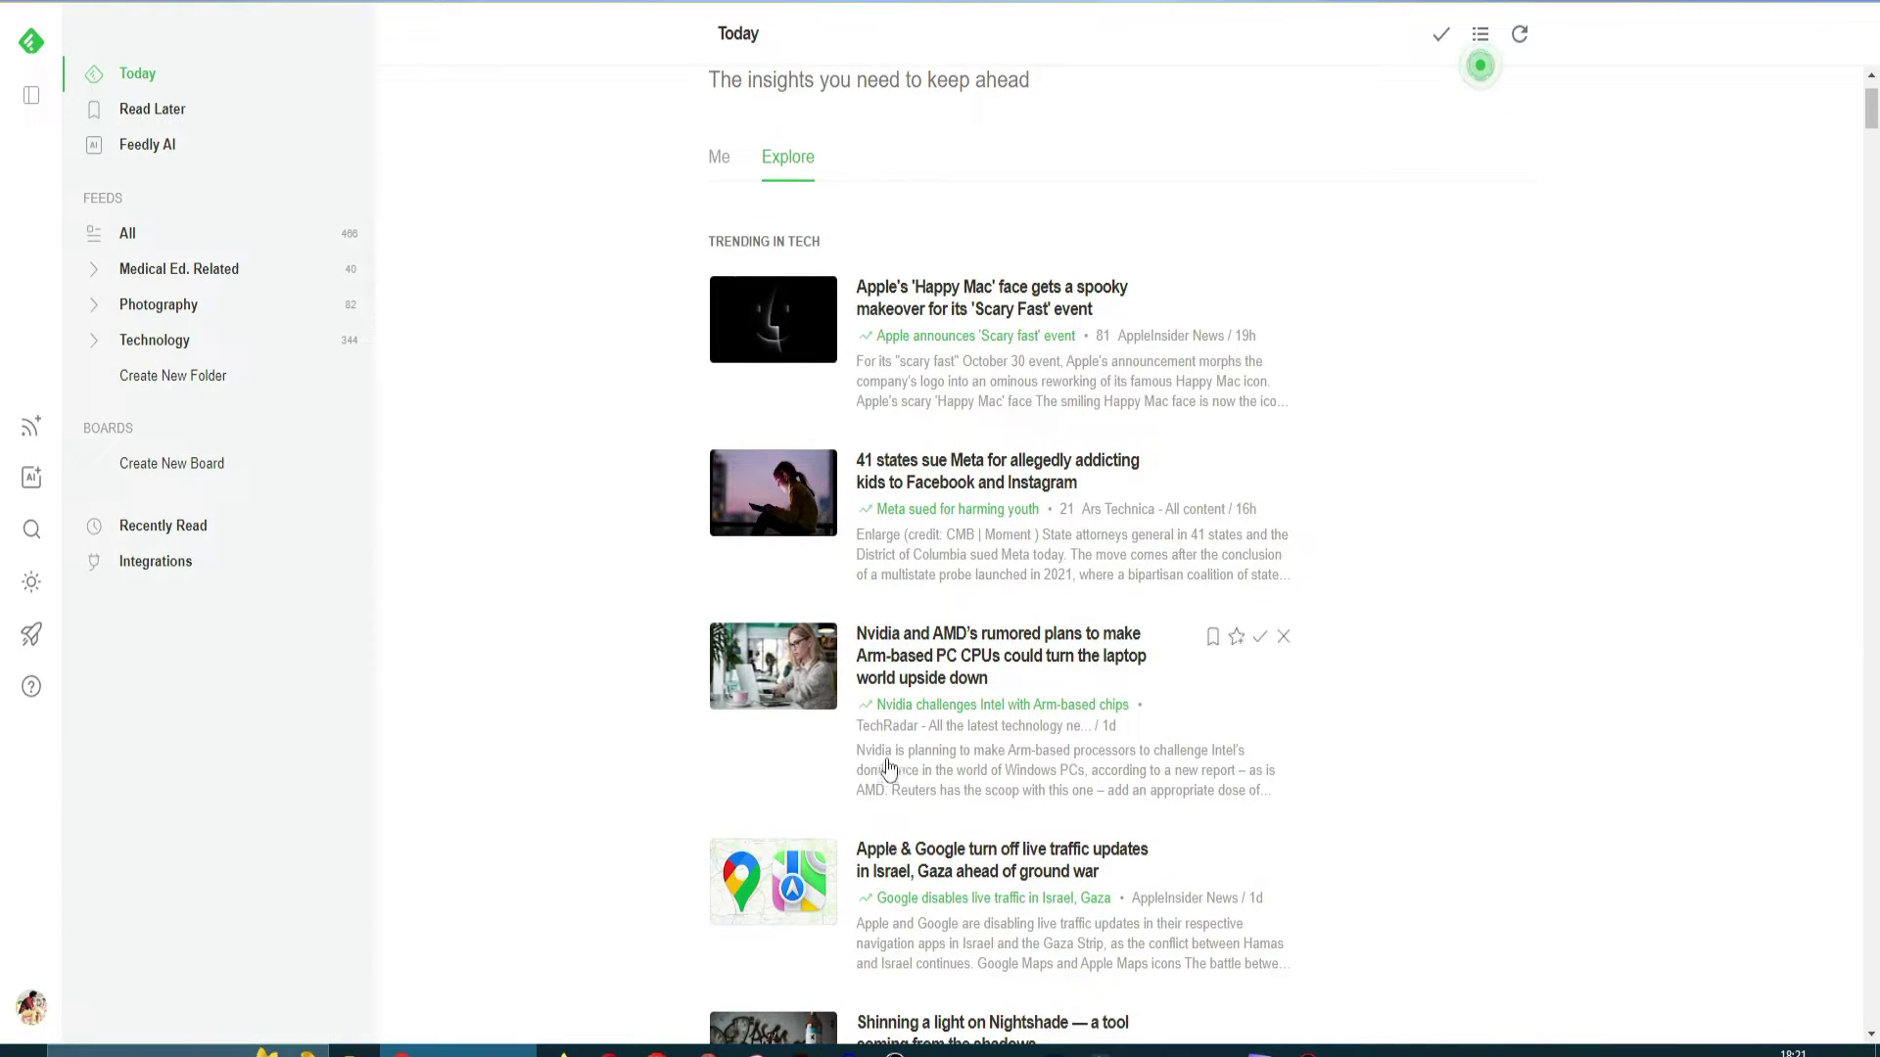
{"action": "scroll", "coordinate": [887, 764], "scroll_direction": "up", "scroll_amount": 1}
{"action": "scroll", "coordinate": [886, 568], "scroll_direction": "down", "scroll_amount": 5}
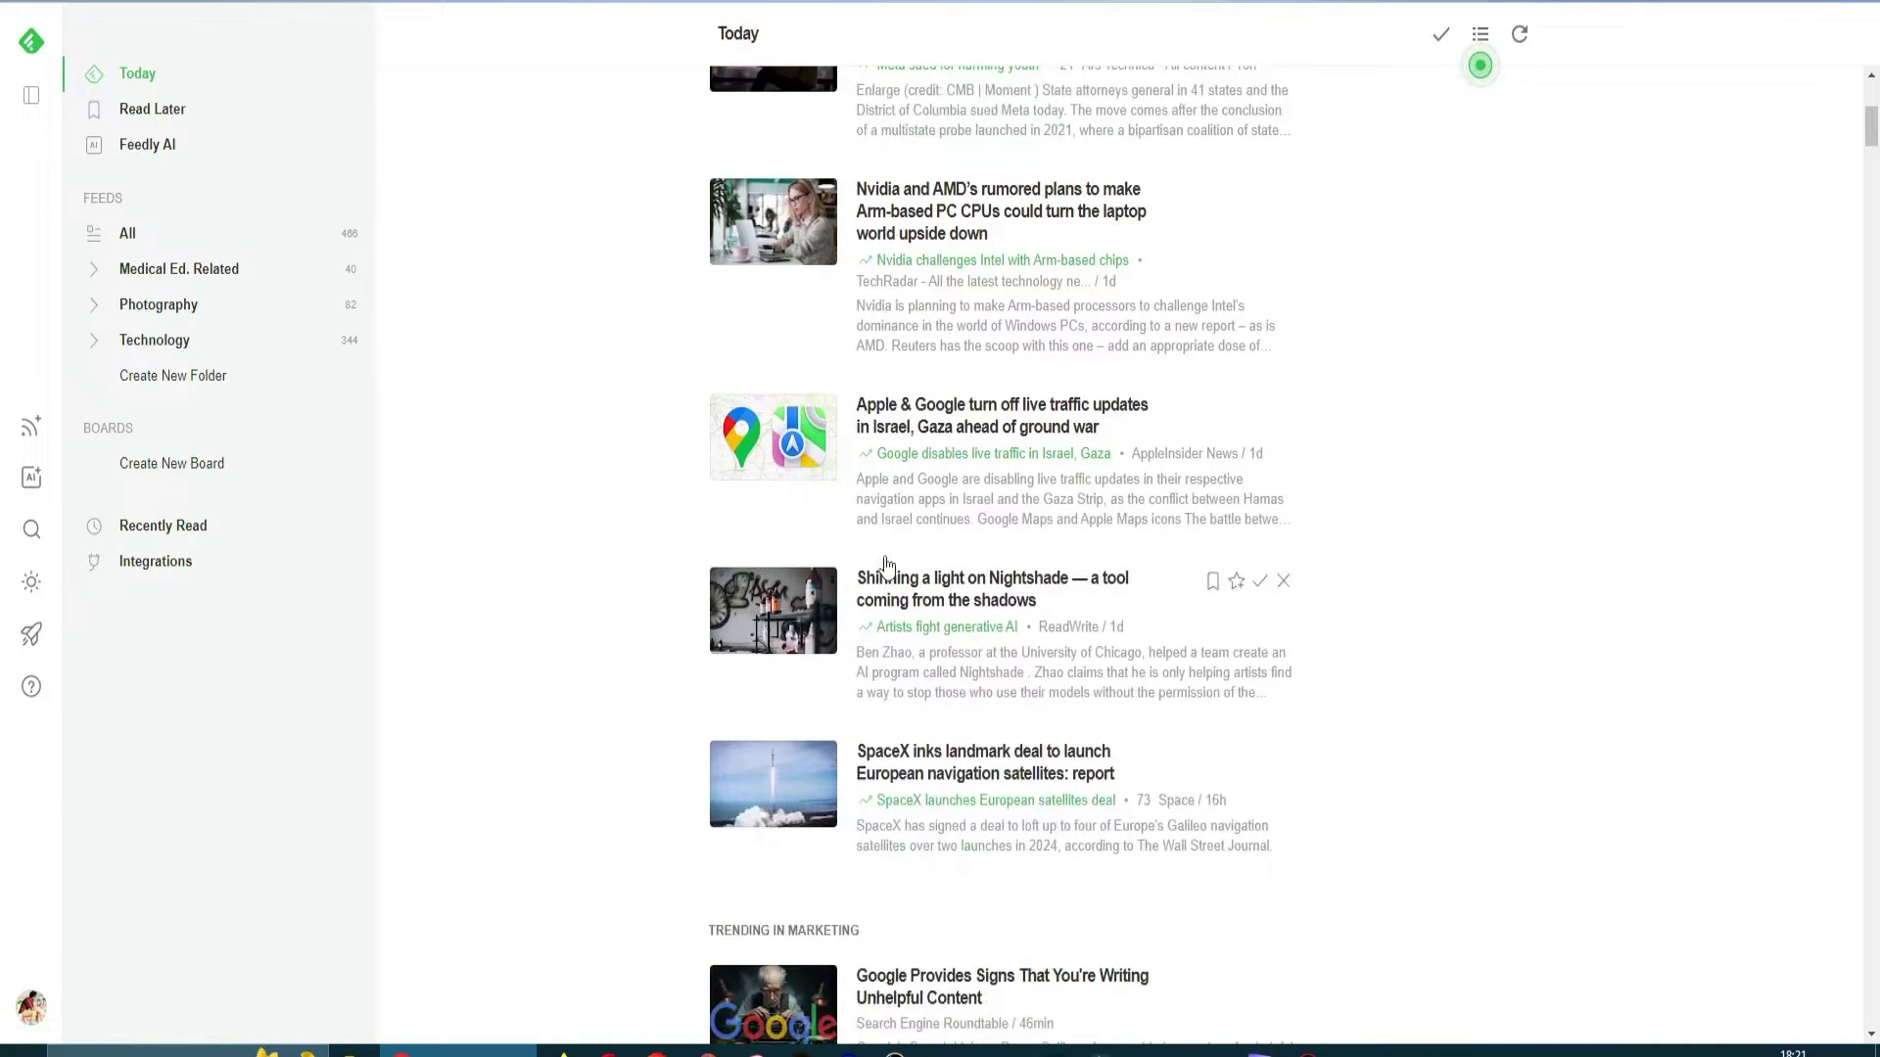
{"action": "scroll", "coordinate": [887, 564], "scroll_direction": "down", "scroll_amount": 5}
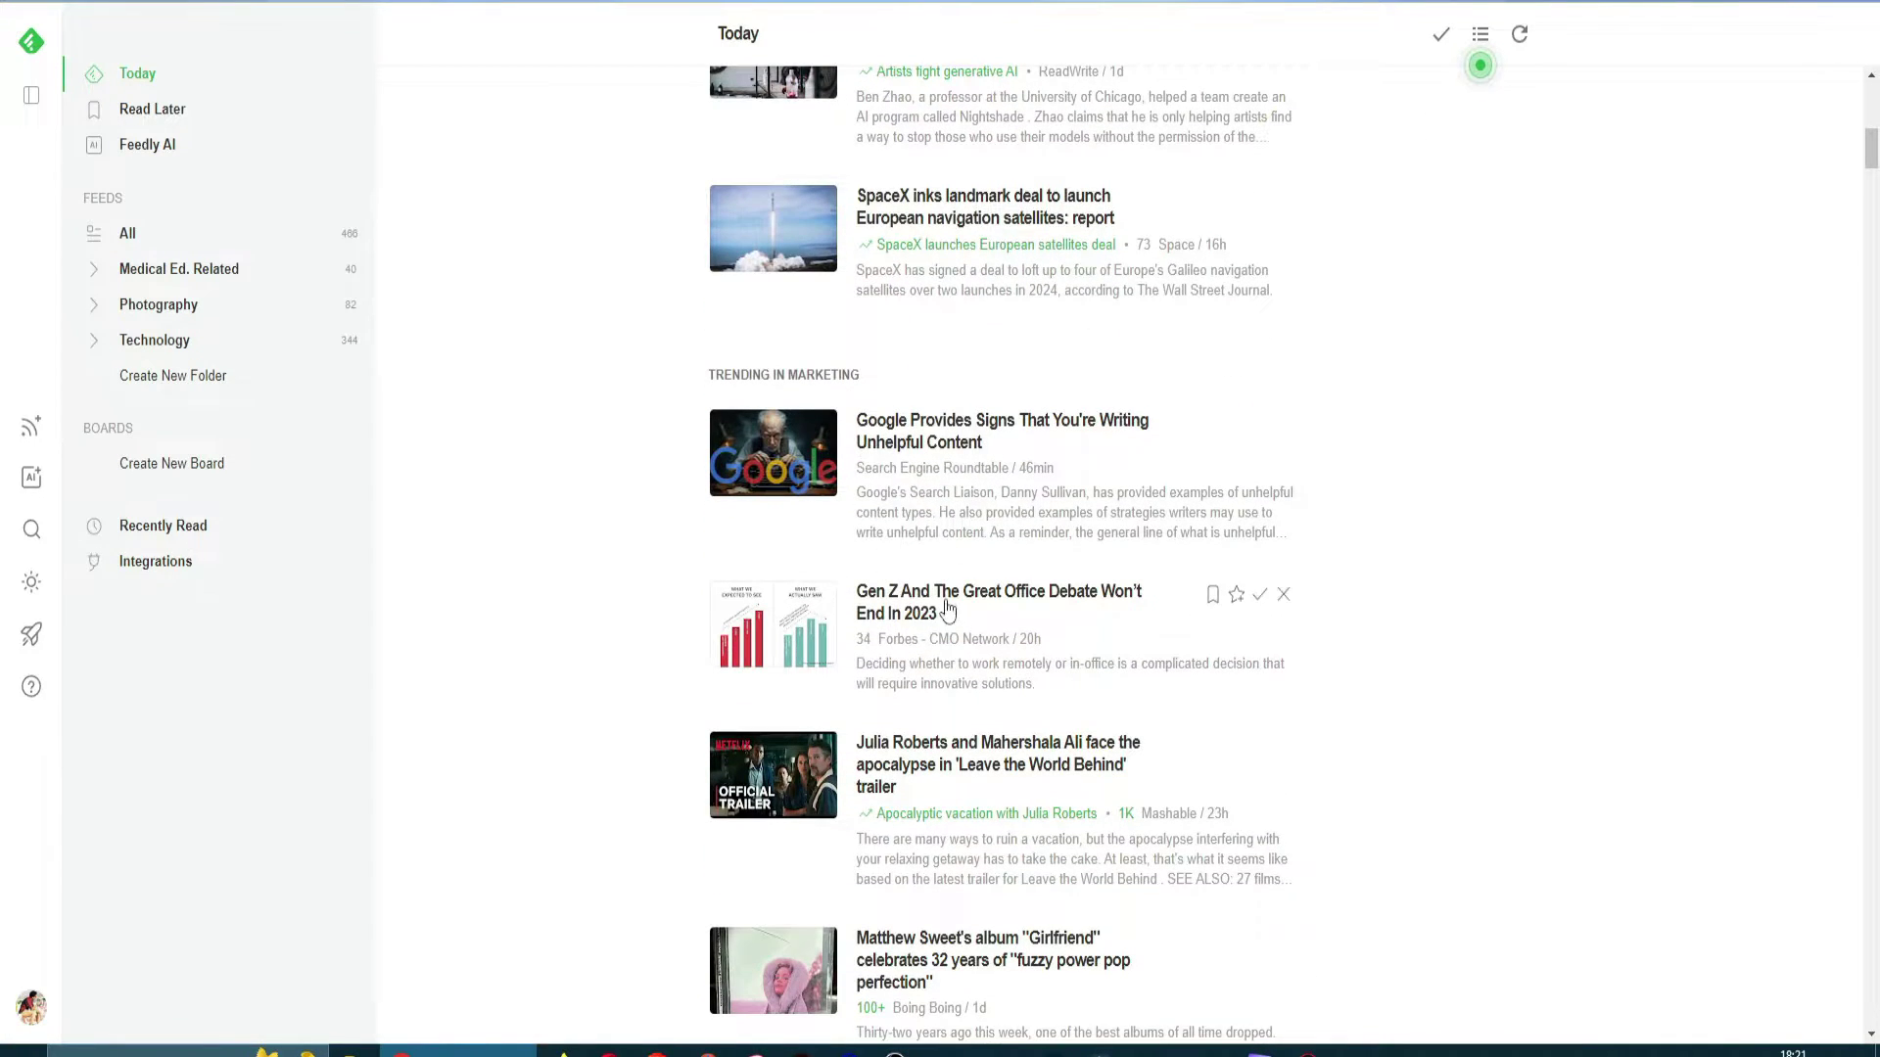
{"action": "scroll", "coordinate": [946, 605], "scroll_direction": "up", "scroll_amount": 10}
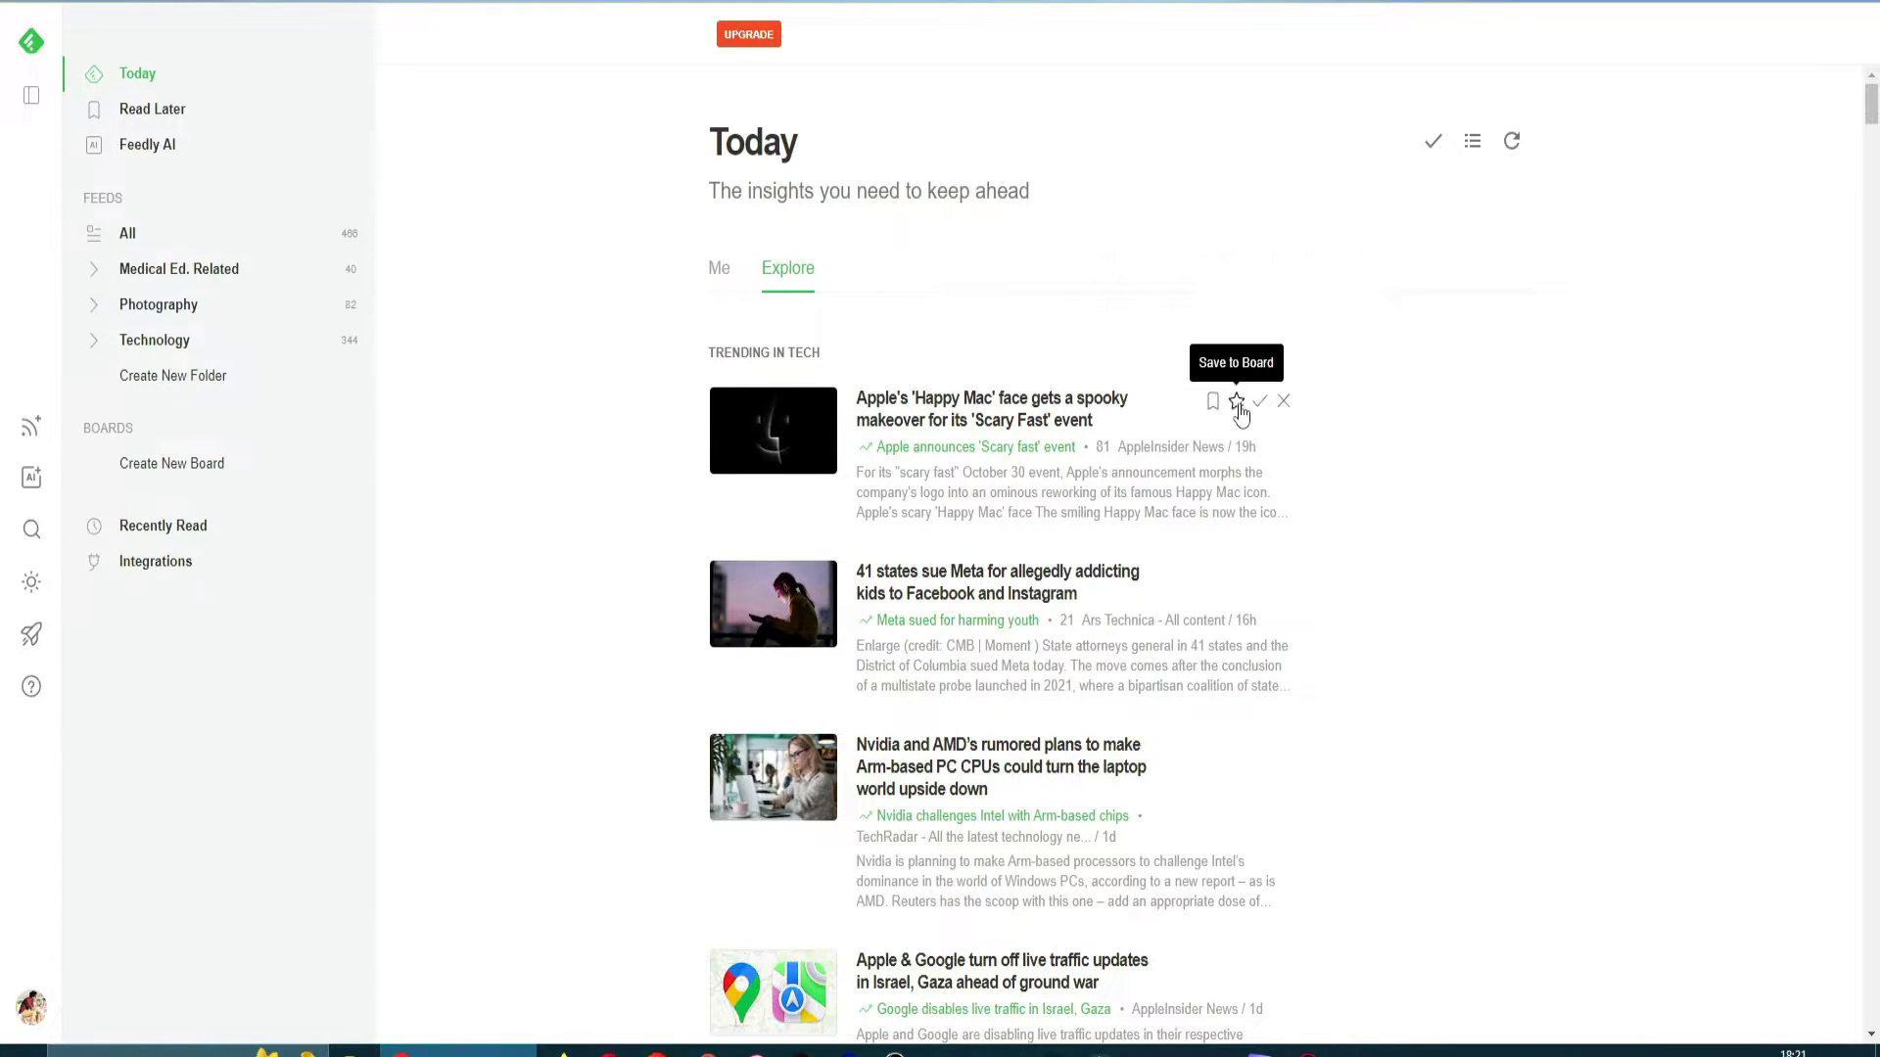
Step: Mark the Apple Happy Mac article as read and return to the Me feed
{"action": "left_click", "coordinate": [1238, 405]}
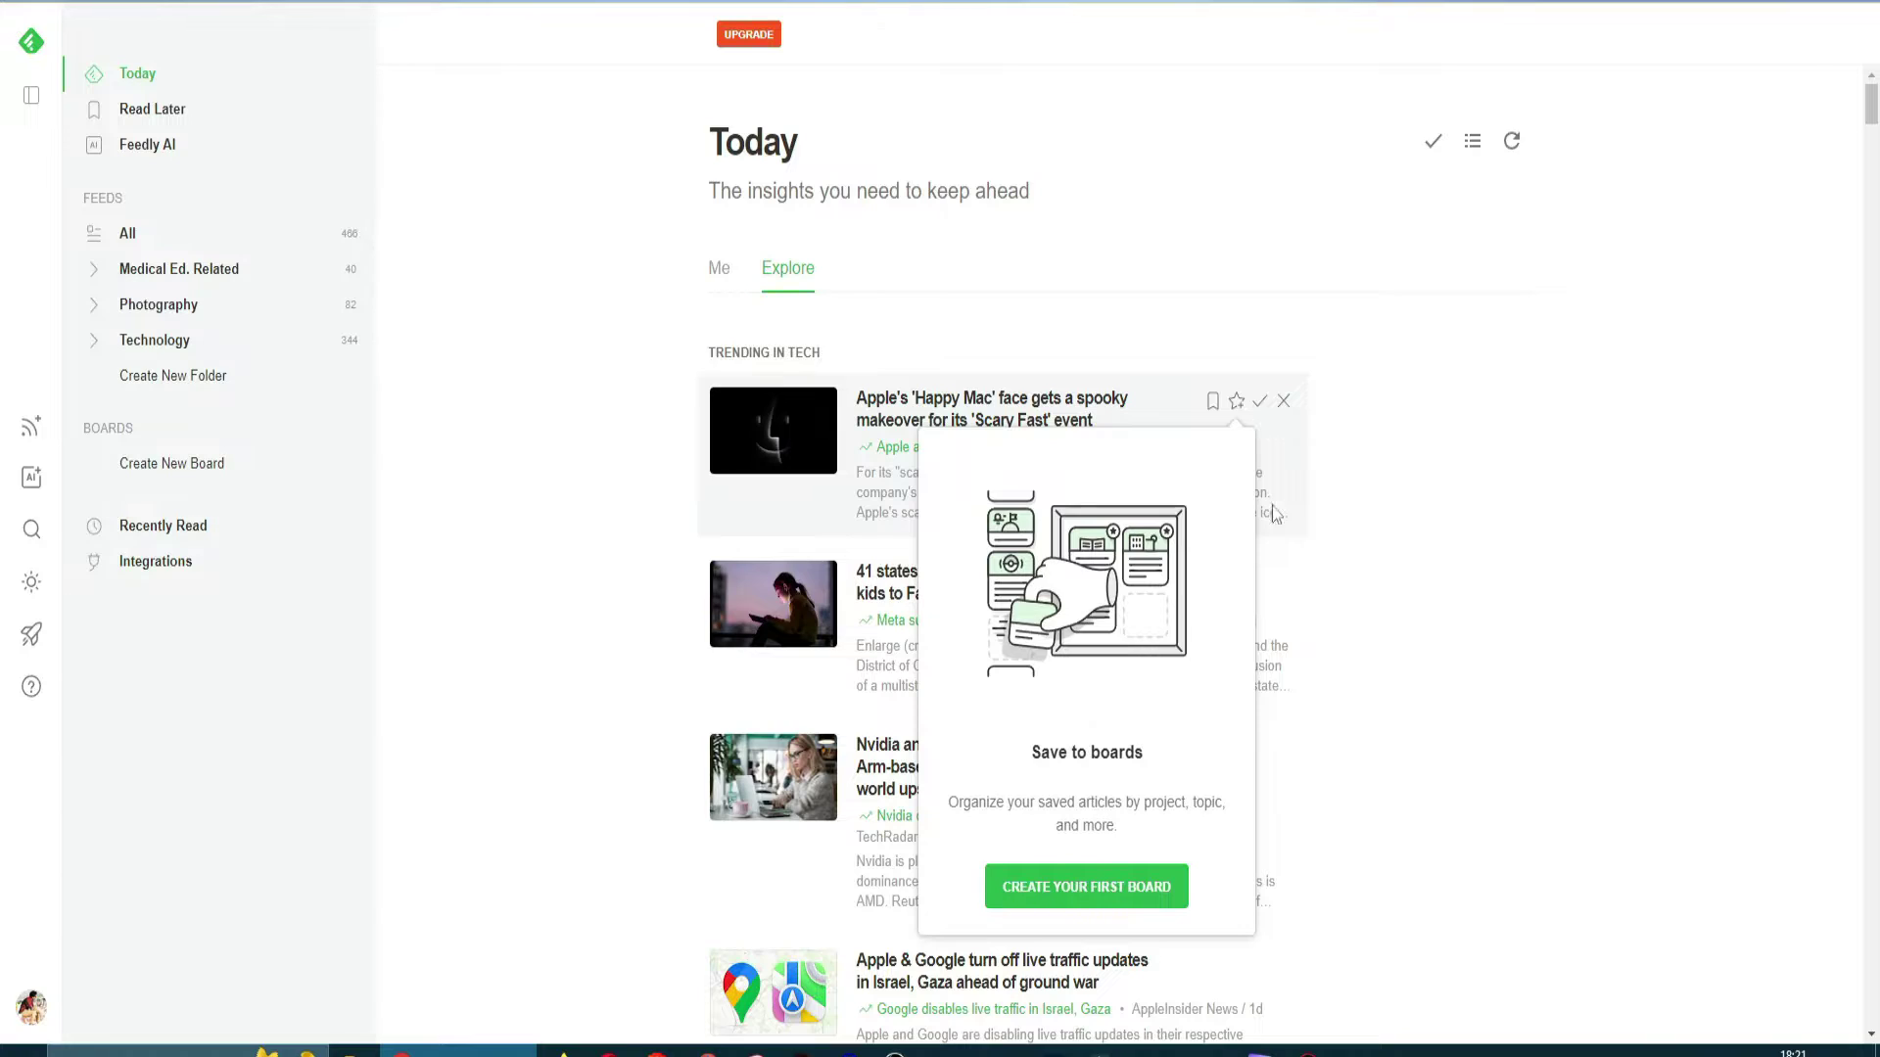
{"action": "left_click", "coordinate": [1459, 529]}
{"action": "left_click", "coordinate": [1261, 402]}
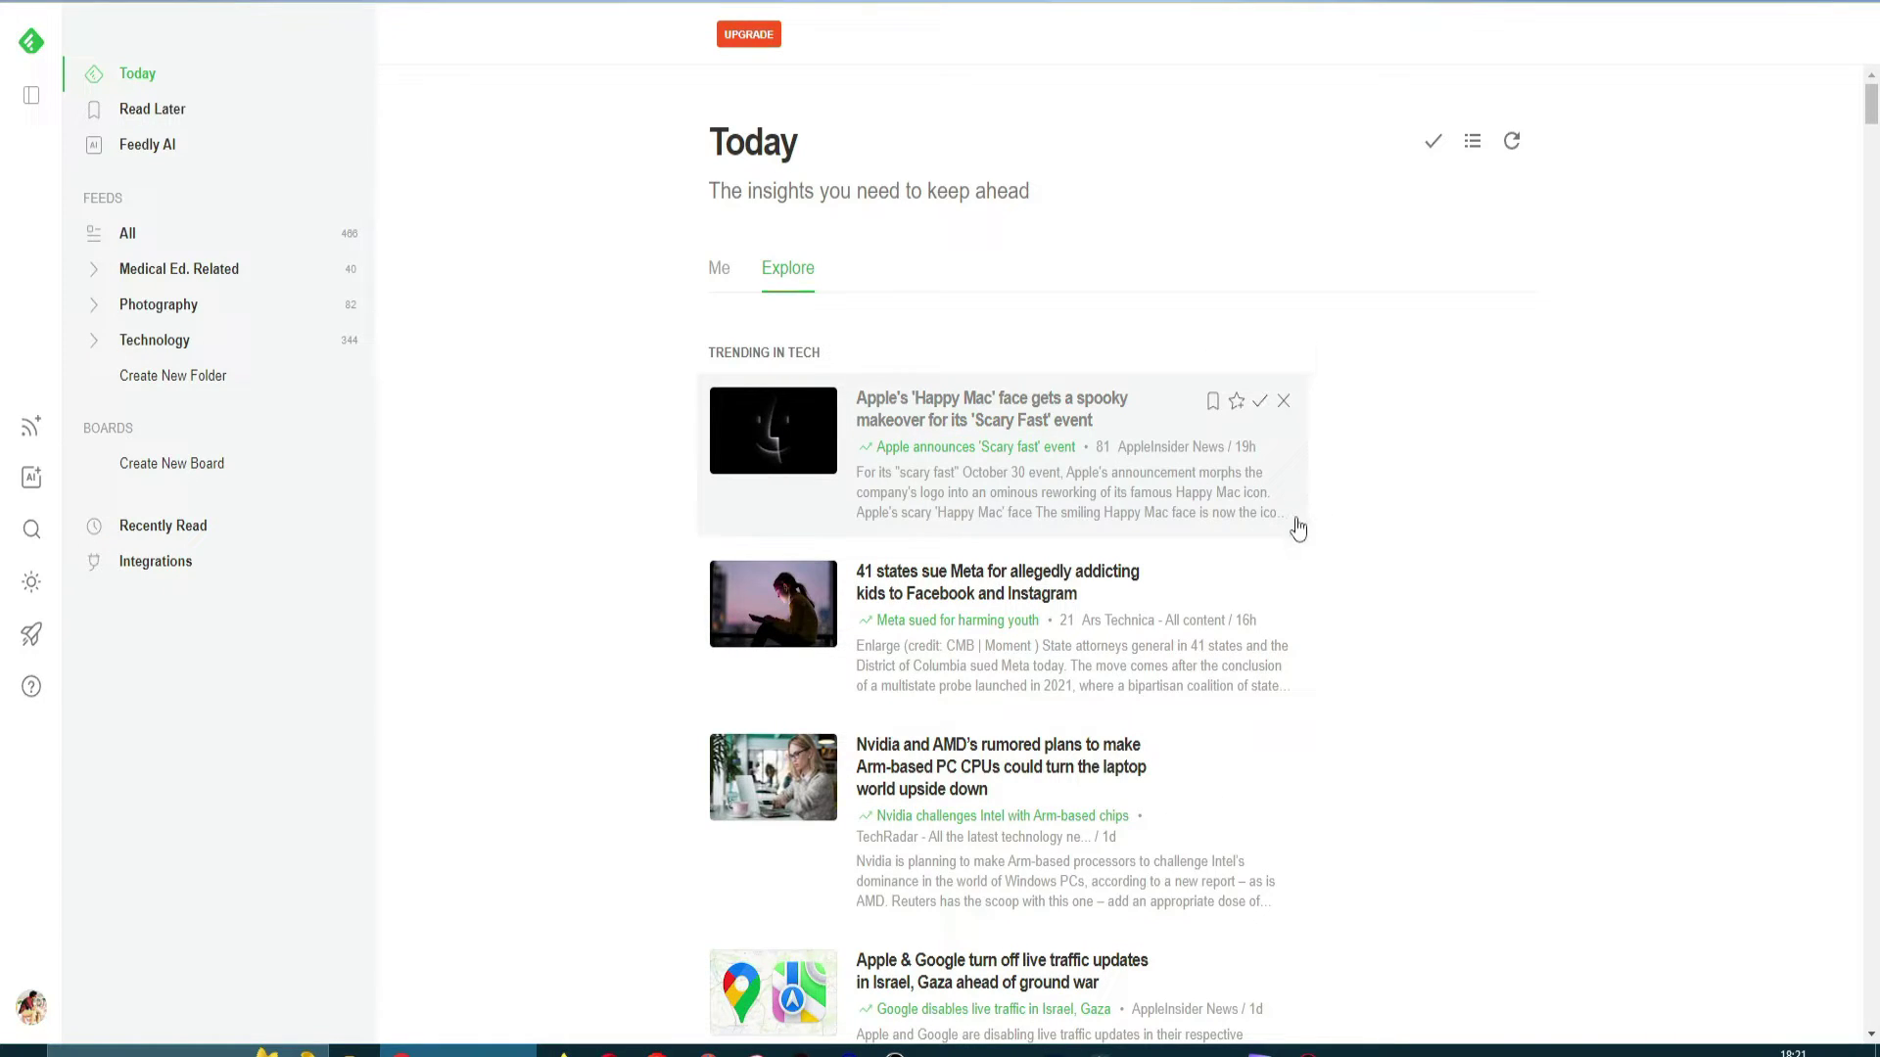
{"action": "left_click", "coordinate": [720, 272]}
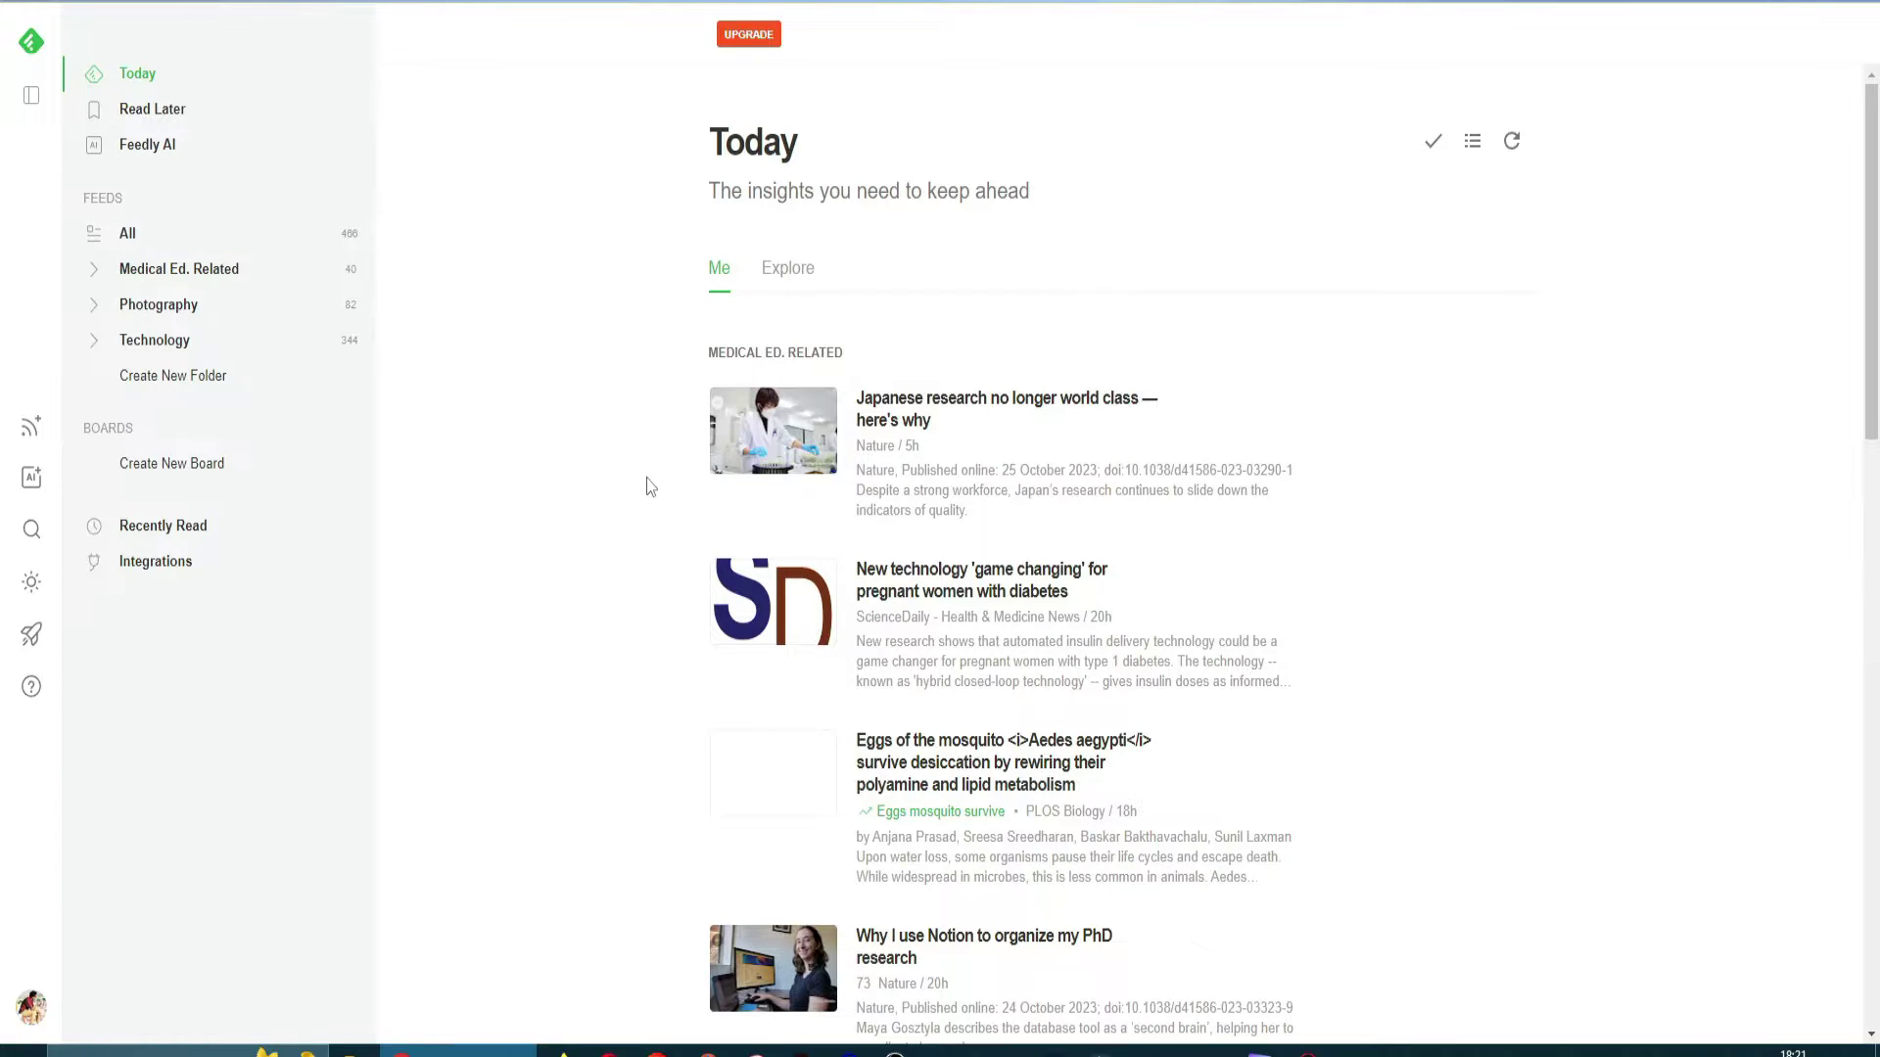
Step: Look through the Nature, ScienceDaily and JAMA articles listed on the Today page
{"action": "scroll", "coordinate": [650, 495], "scroll_direction": "down", "scroll_amount": 3}
{"action": "scroll", "coordinate": [650, 486], "scroll_direction": "down", "scroll_amount": 5}
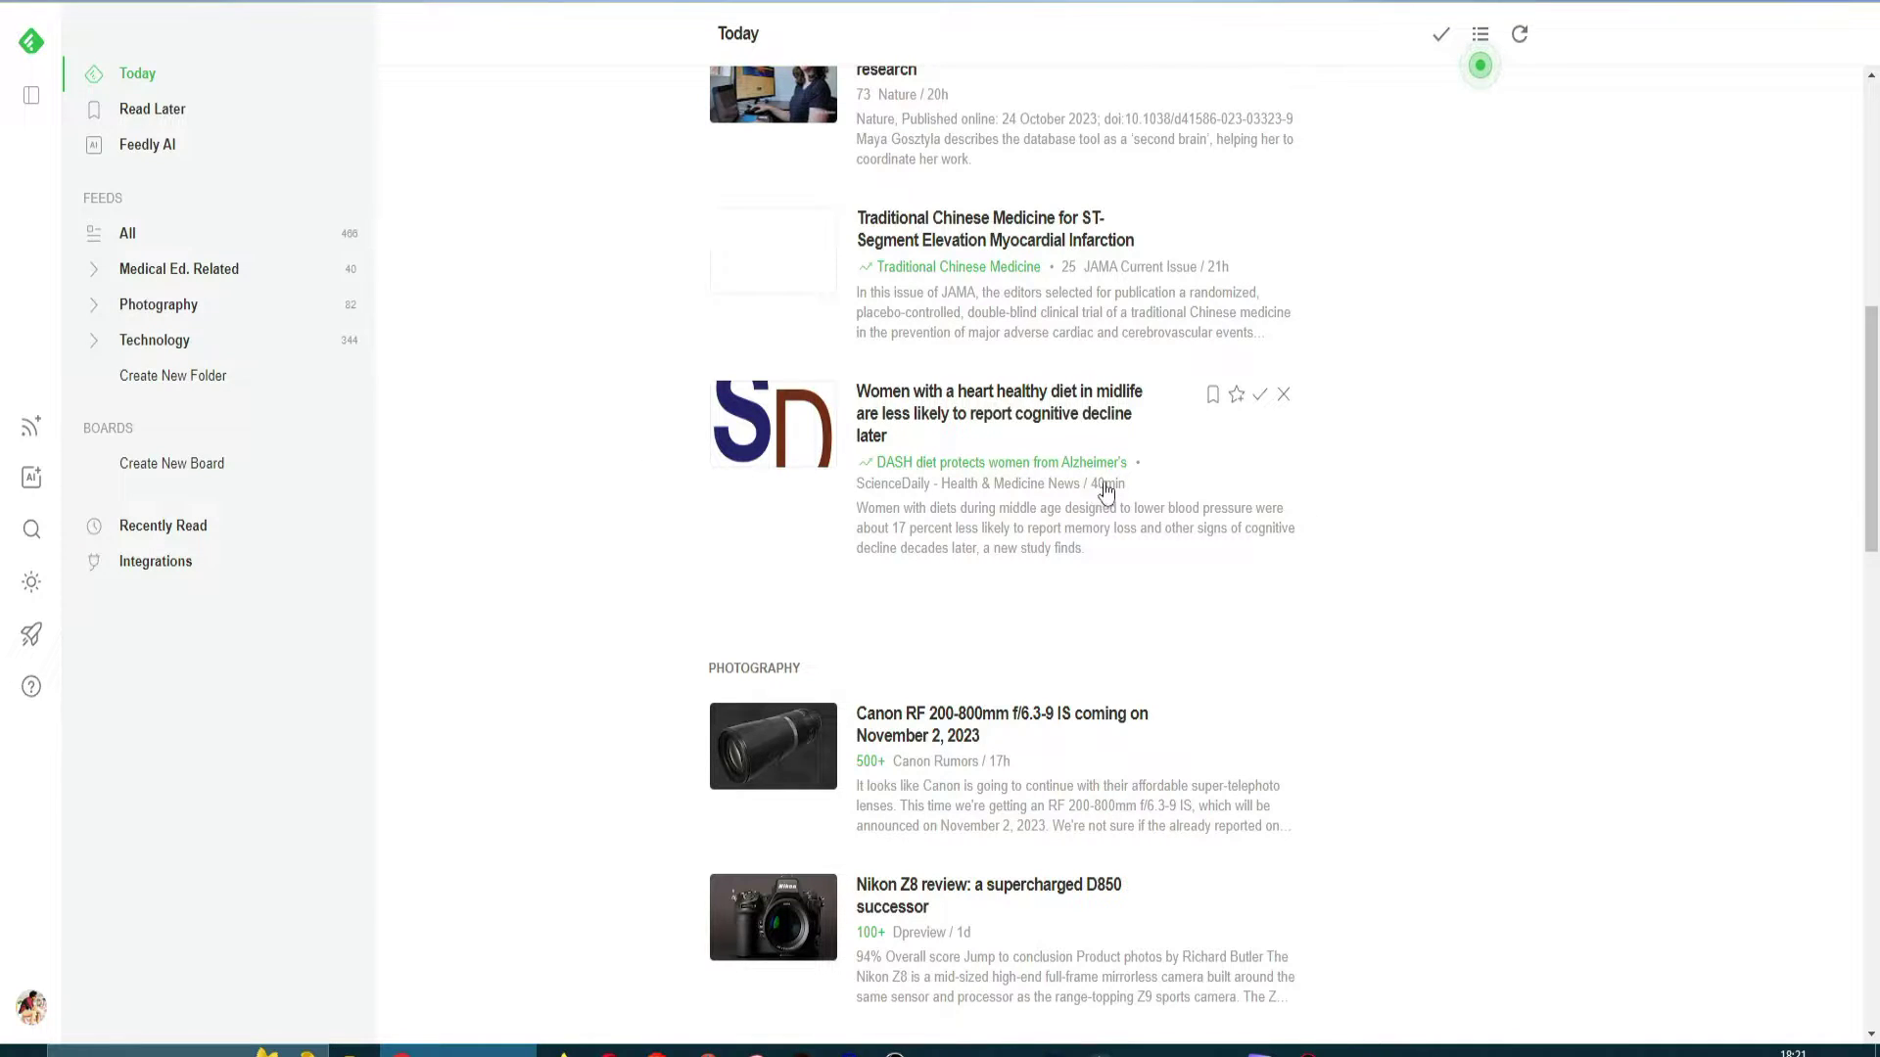
{"action": "scroll", "coordinate": [726, 529], "scroll_direction": "up", "scroll_amount": 2}
{"action": "scroll", "coordinate": [726, 528], "scroll_direction": "up", "scroll_amount": 6}
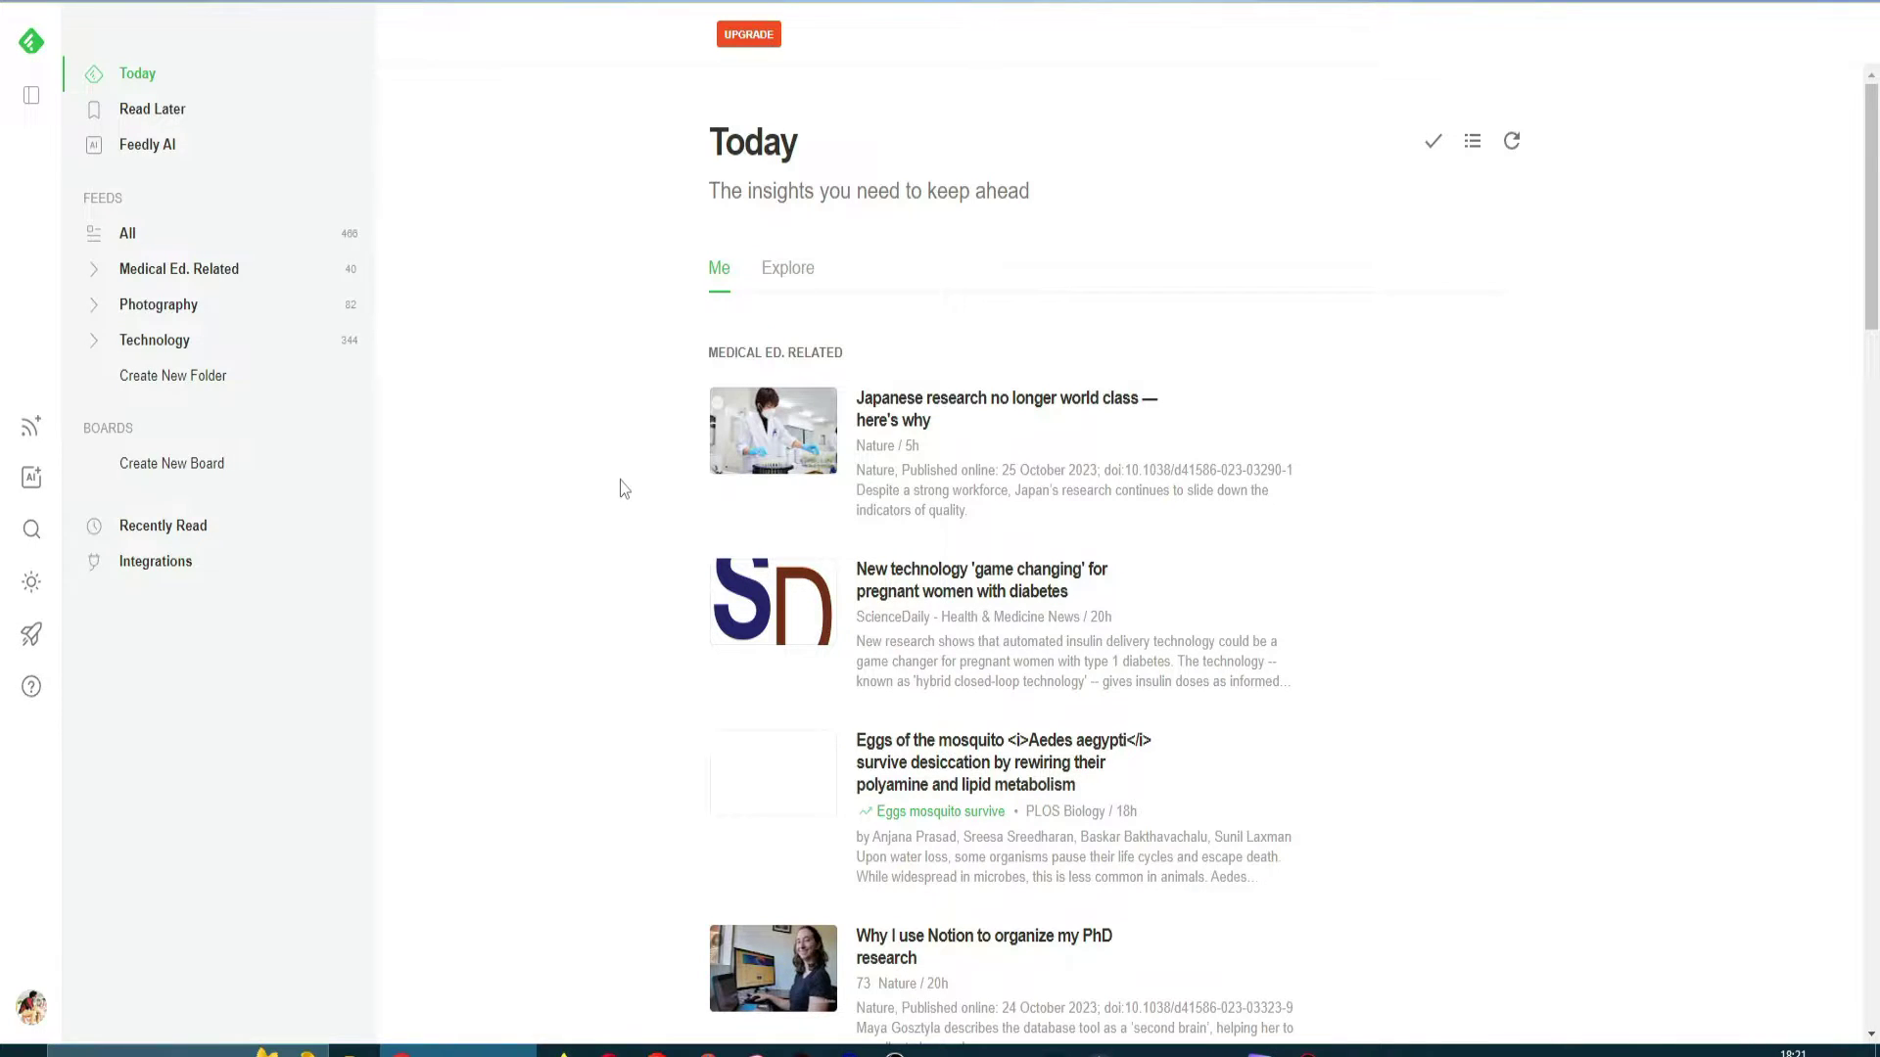
{"action": "scroll", "coordinate": [623, 479], "scroll_direction": "down", "scroll_amount": 8}
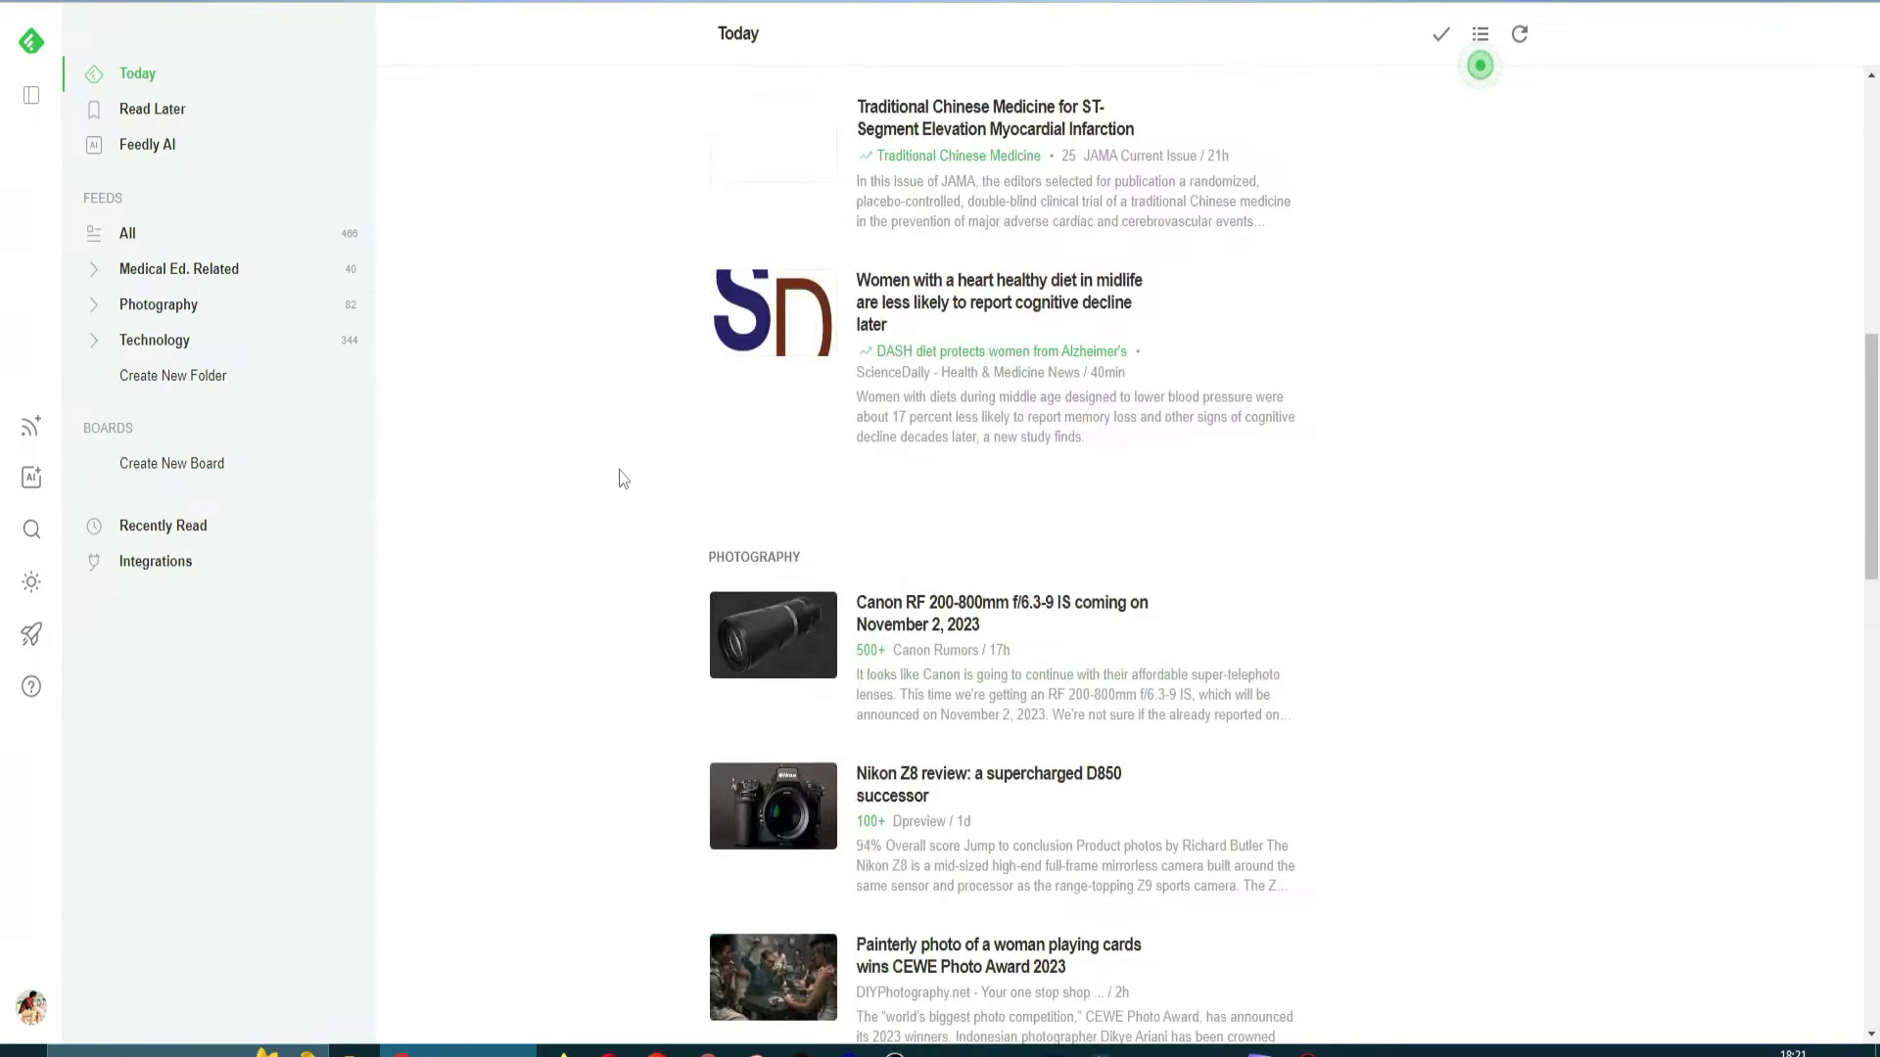
{"action": "scroll", "coordinate": [623, 480], "scroll_direction": "up", "scroll_amount": 7}
{"action": "scroll", "coordinate": [623, 480], "scroll_direction": "up", "scroll_amount": 1}
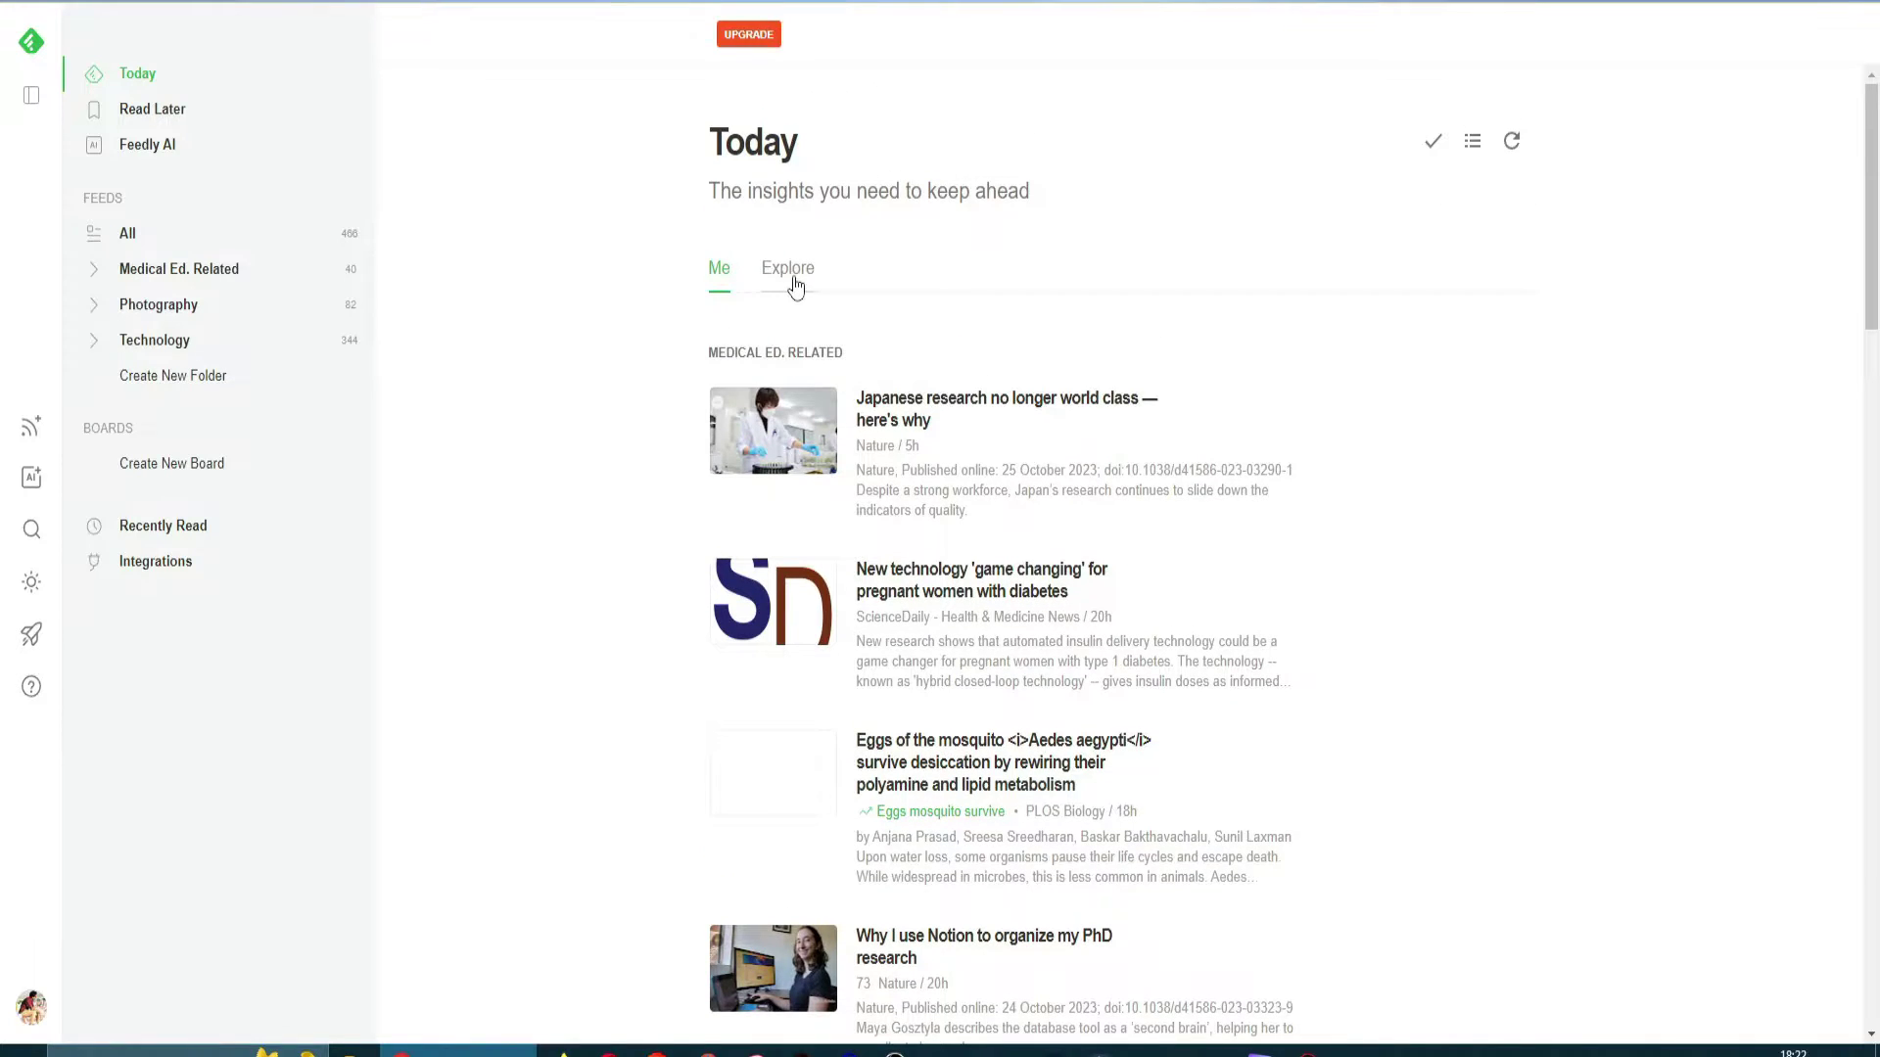
{"action": "double_click", "coordinate": [722, 154]}
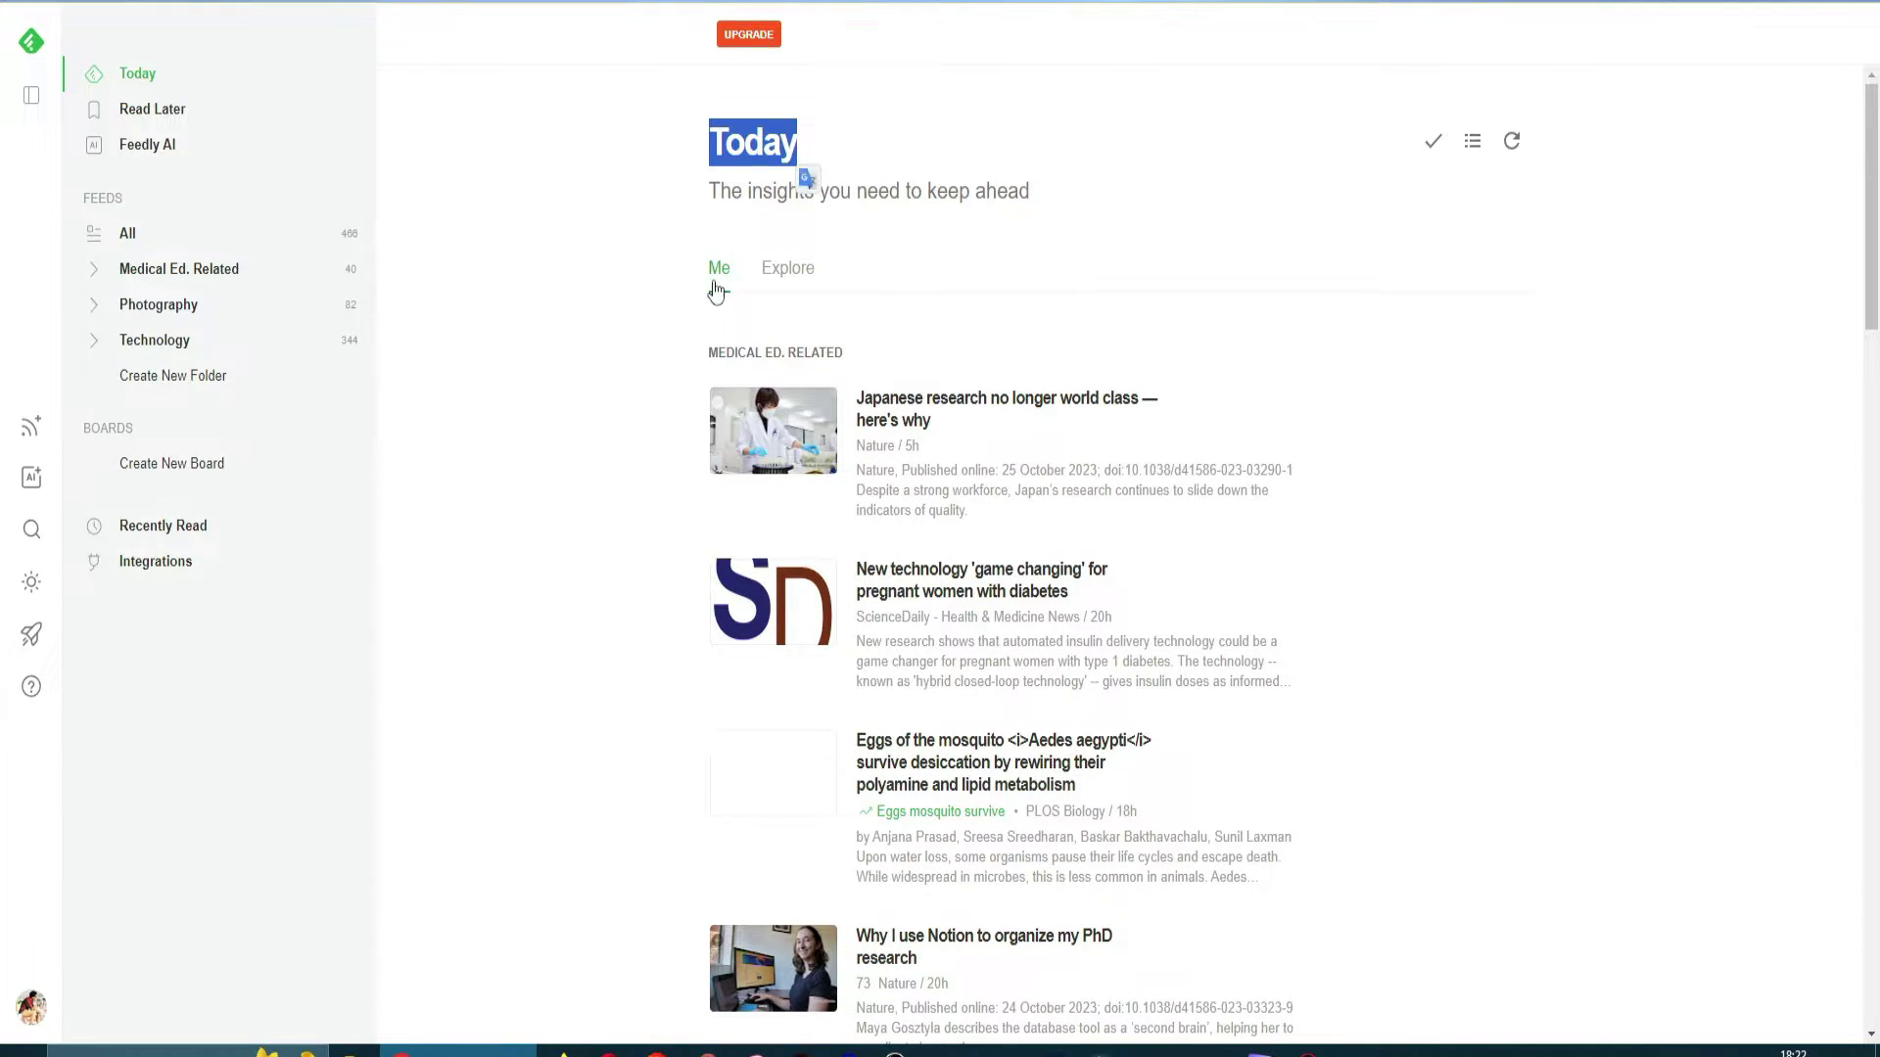
{"action": "left_click", "coordinate": [637, 297]}
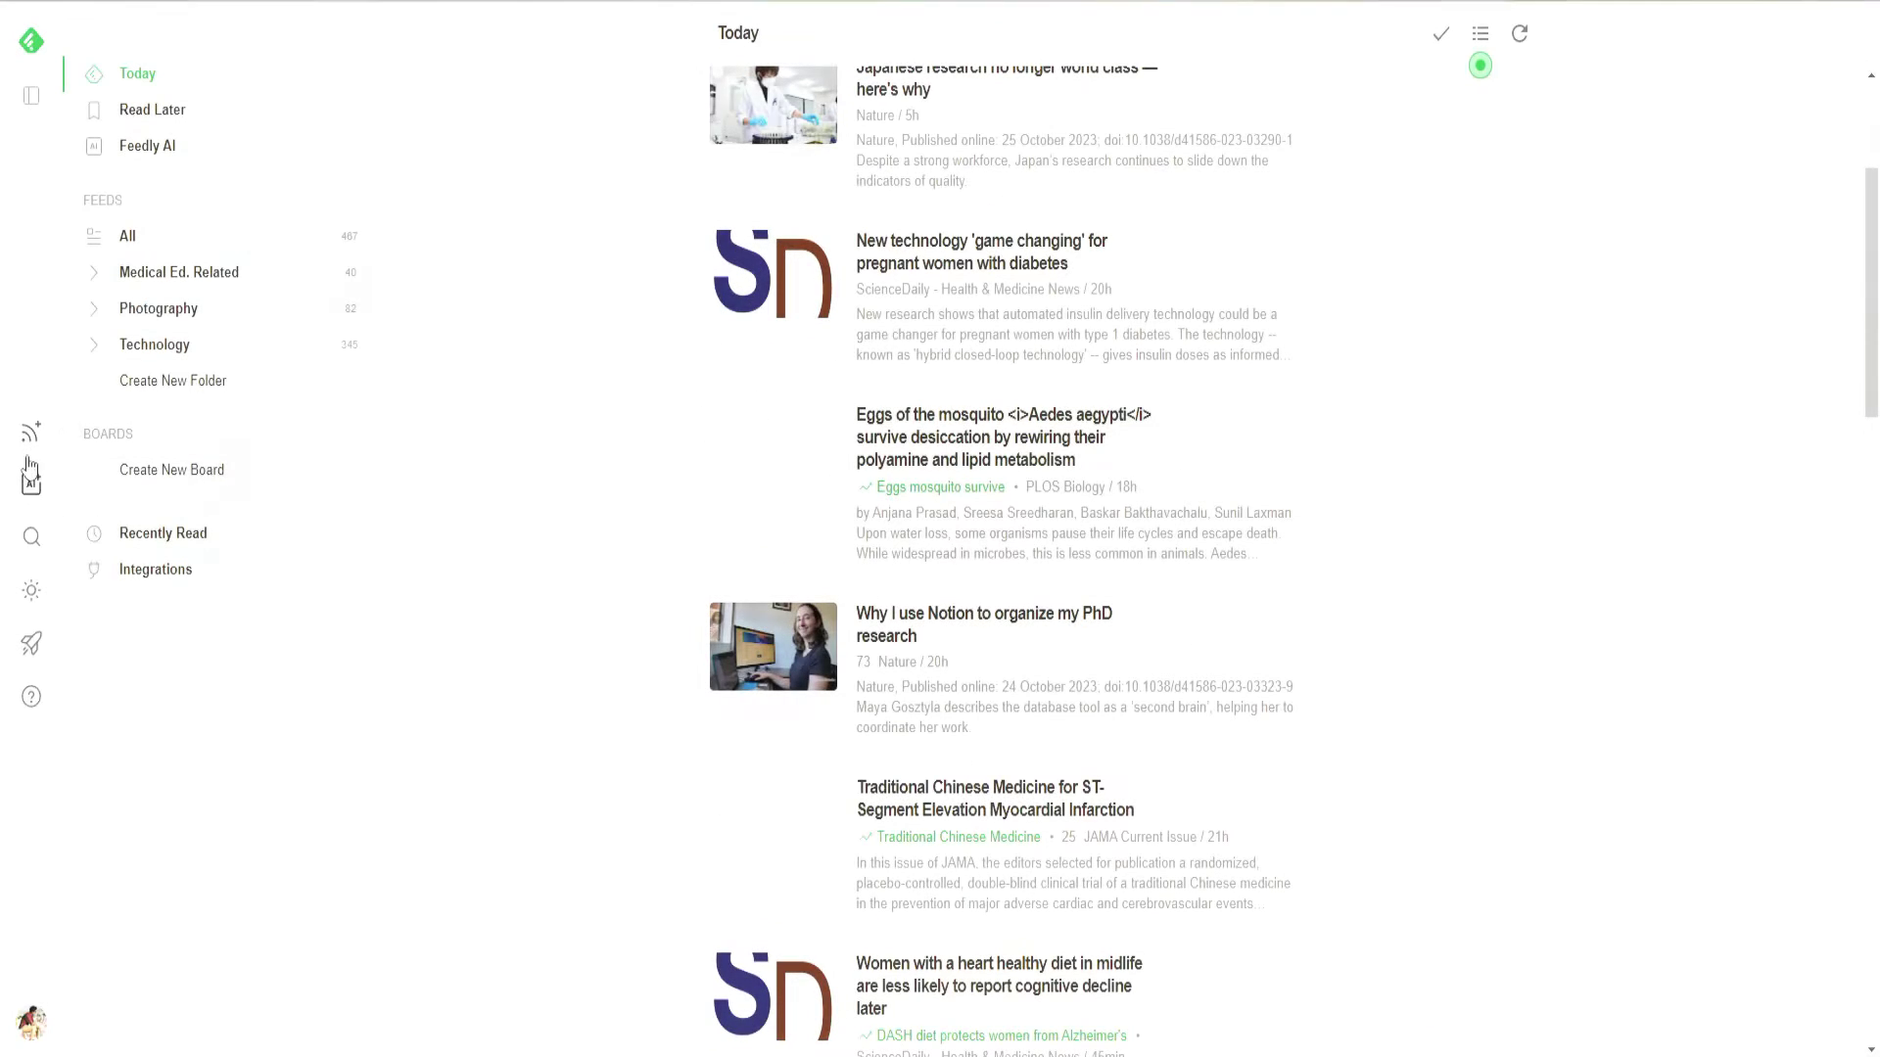
Step: Open the Follow Websites page, glance at the Twitter tab, and return to Websites
{"action": "left_click", "coordinate": [31, 432]}
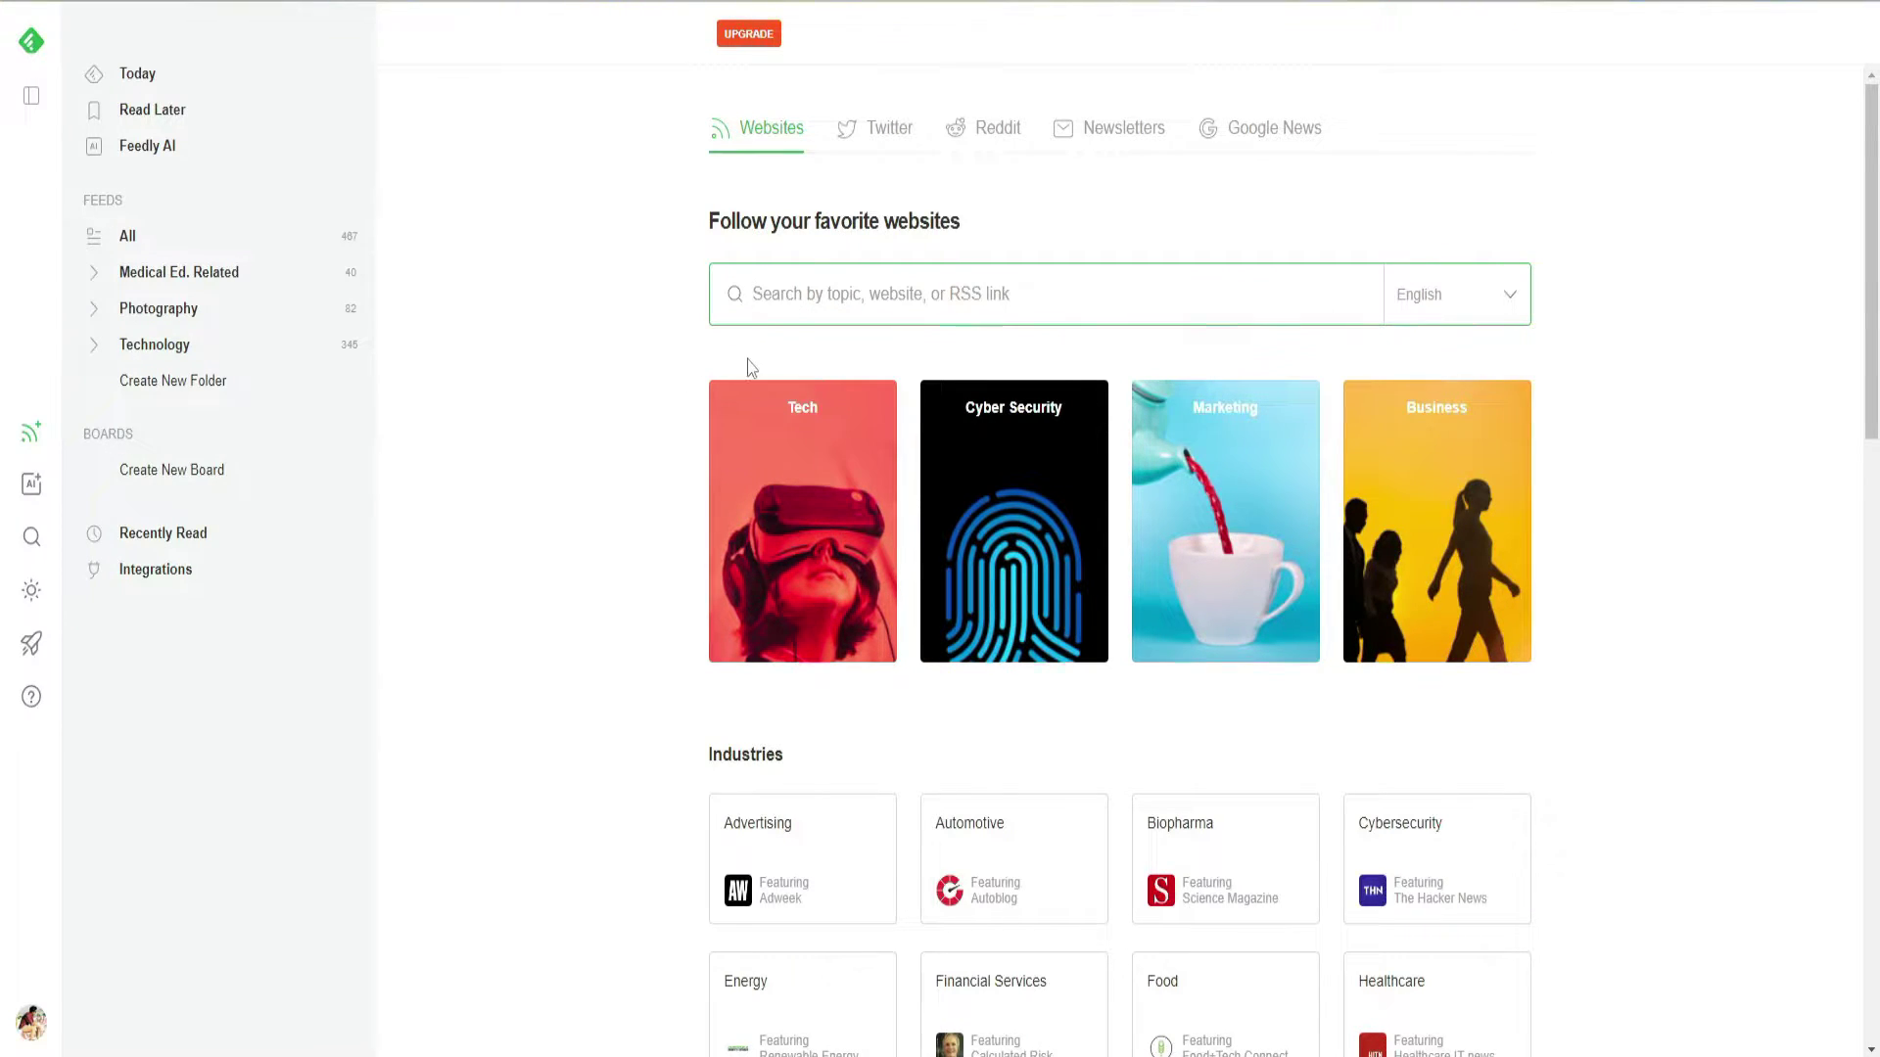
{"action": "scroll", "coordinate": [718, 461], "scroll_direction": "down", "scroll_amount": 3}
{"action": "scroll", "coordinate": [712, 462], "scroll_direction": "up", "scroll_amount": 3}
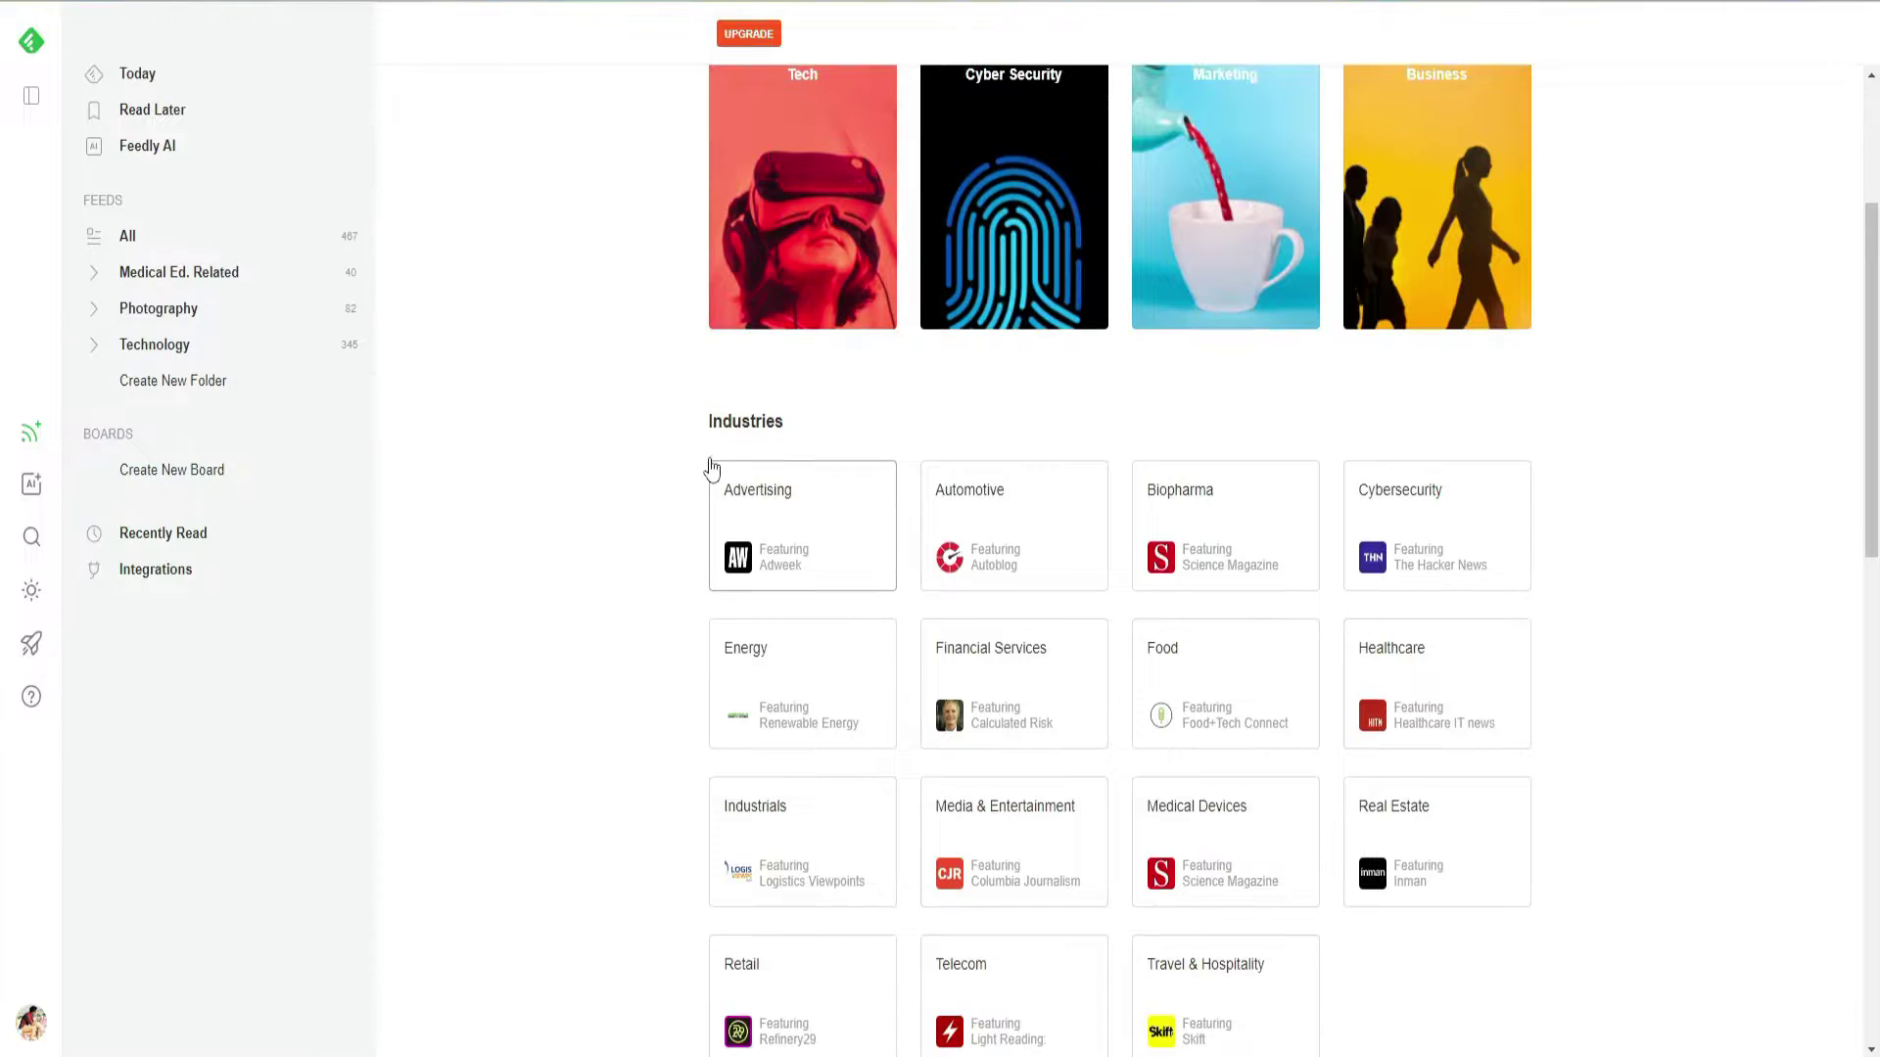
{"action": "left_click", "coordinate": [877, 134]}
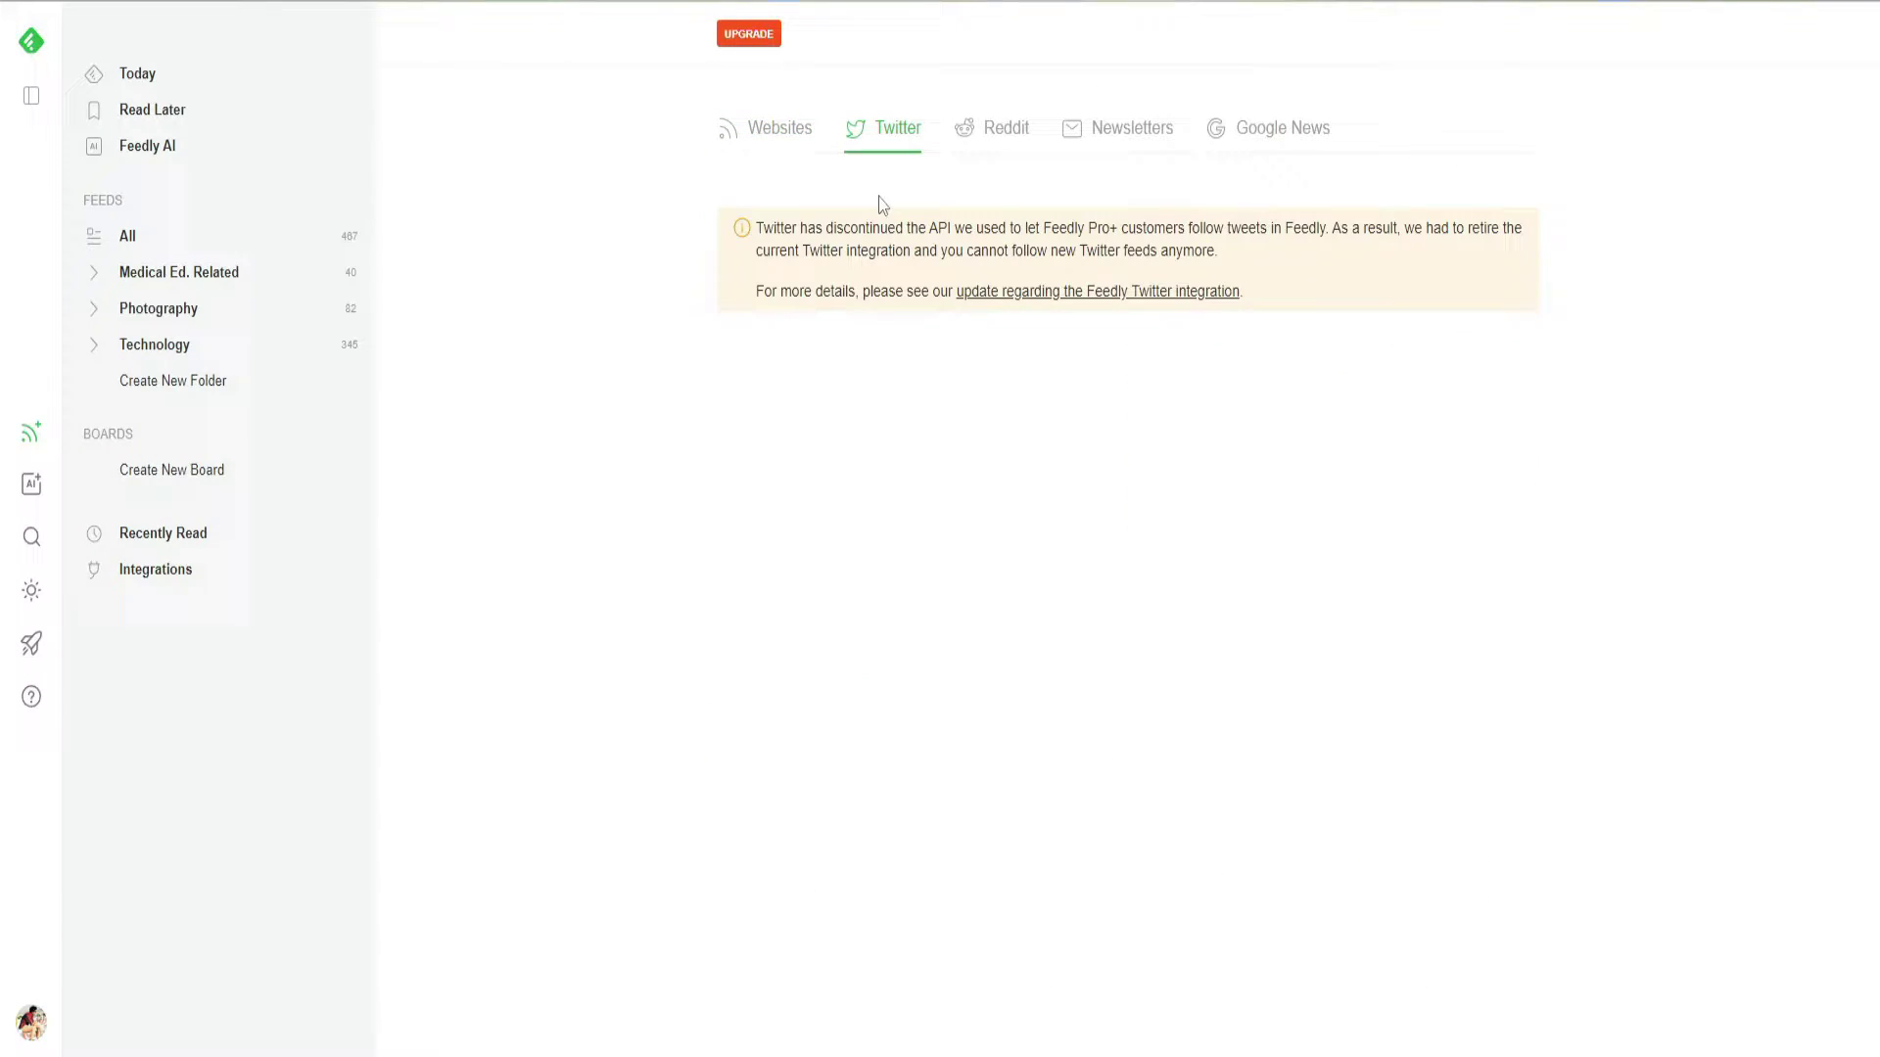
{"action": "left_click", "coordinate": [791, 149]}
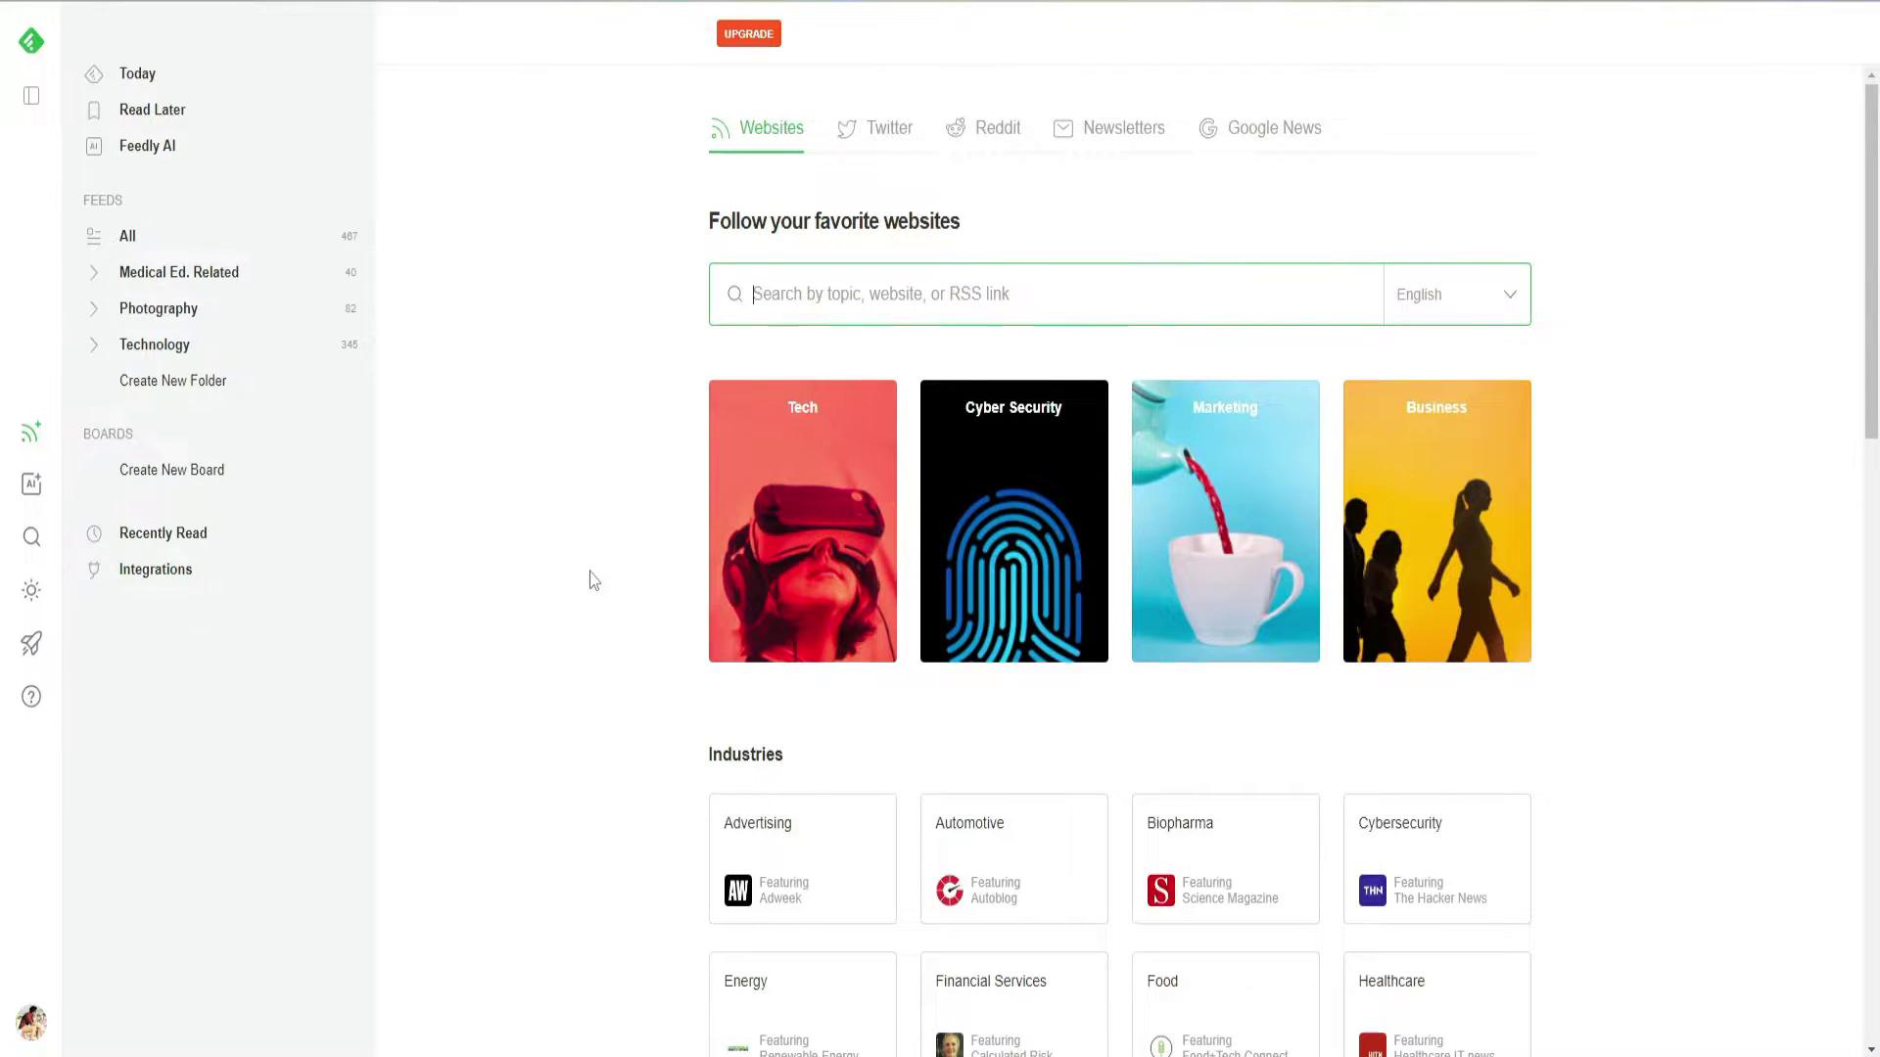
Step: Scroll down to the Fun section and open the Comics card to search #comics
{"action": "scroll", "coordinate": [594, 580], "scroll_direction": "down", "scroll_amount": 1}
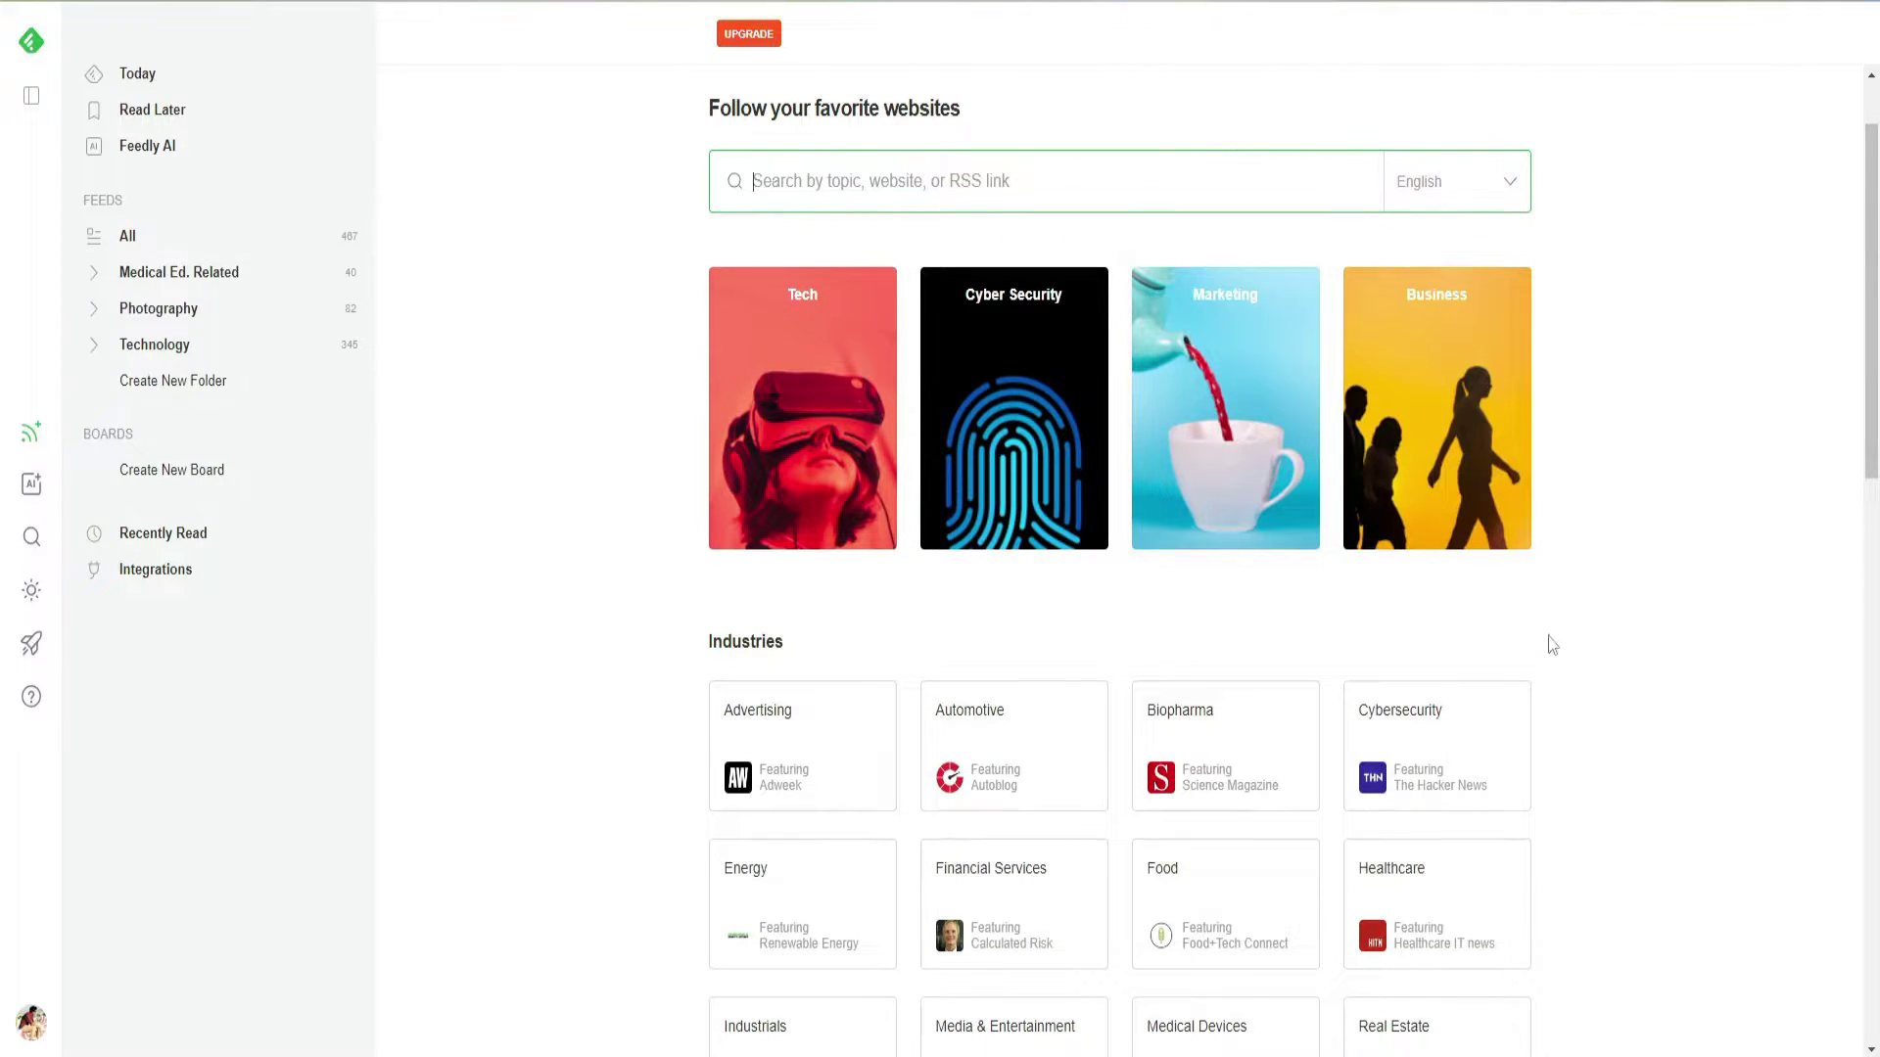
{"action": "scroll", "coordinate": [504, 703], "scroll_direction": "up", "scroll_amount": 1}
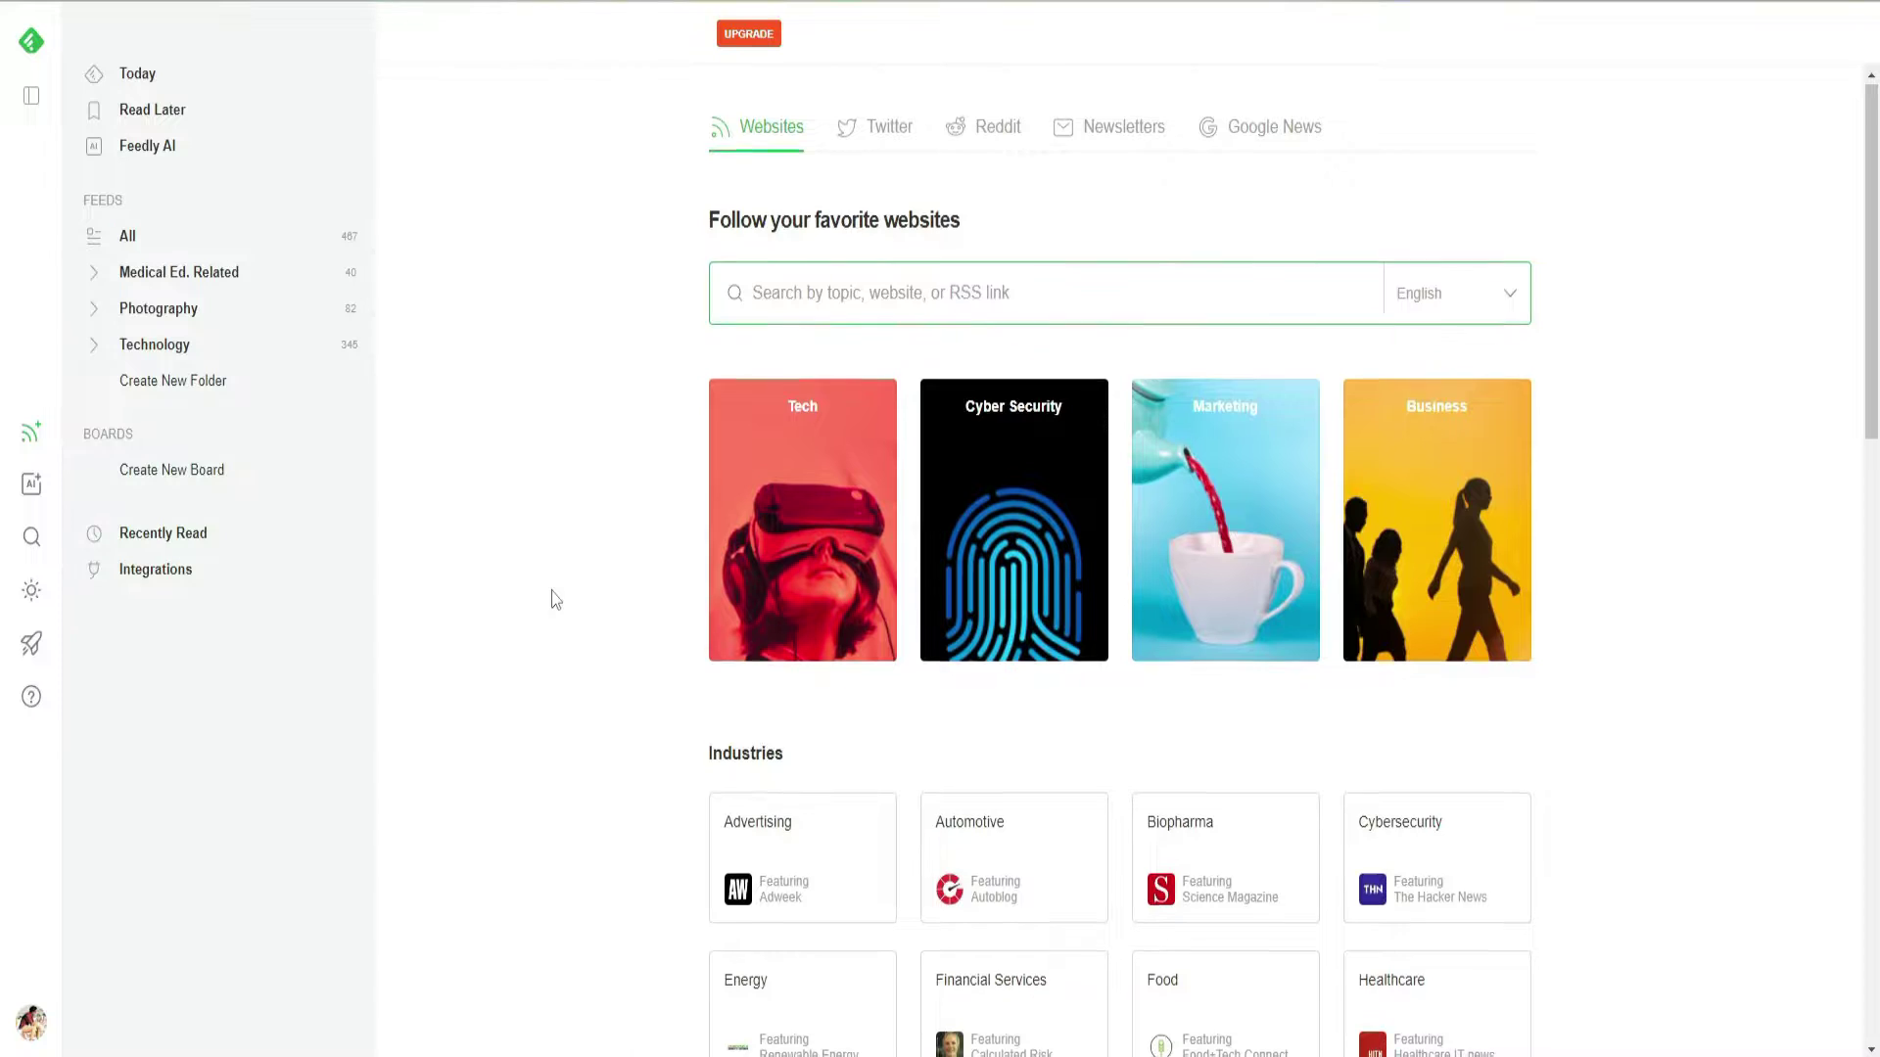
{"action": "scroll", "coordinate": [551, 597], "scroll_direction": "down", "scroll_amount": 5}
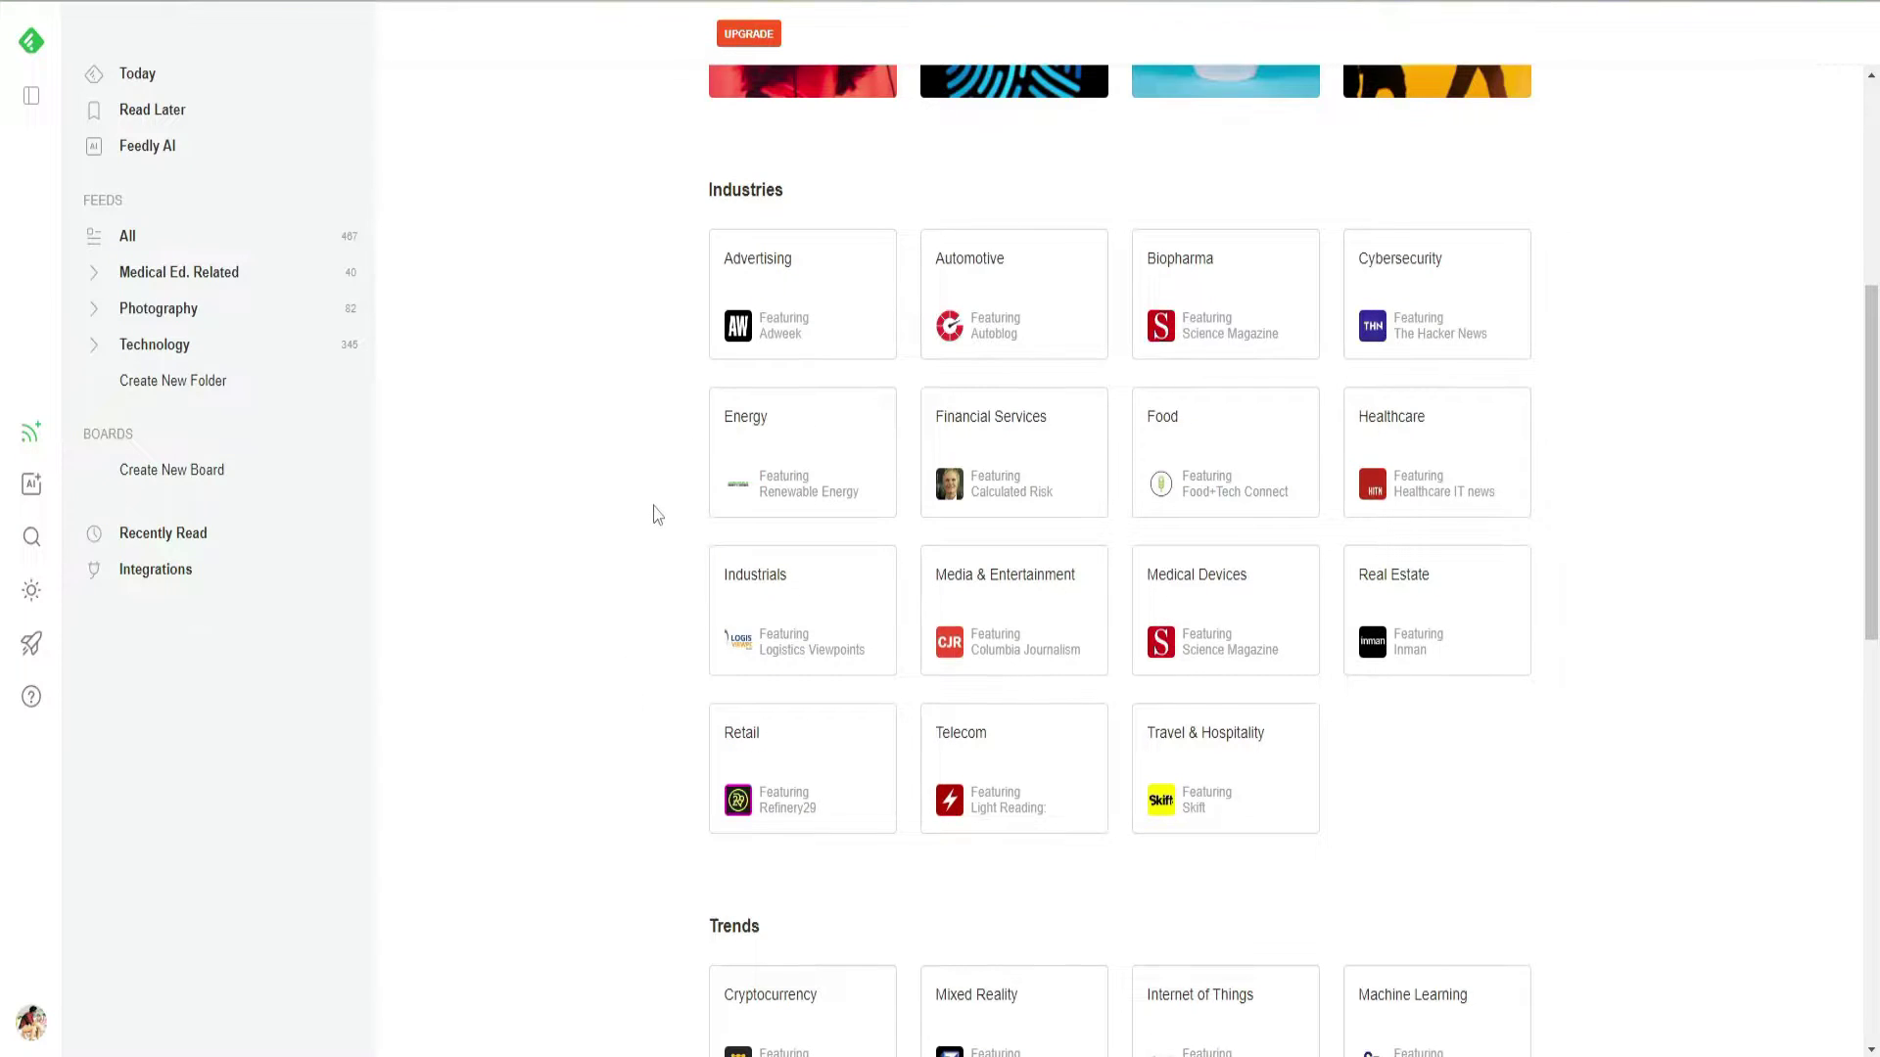
{"action": "scroll", "coordinate": [657, 515], "scroll_direction": "down", "scroll_amount": 5}
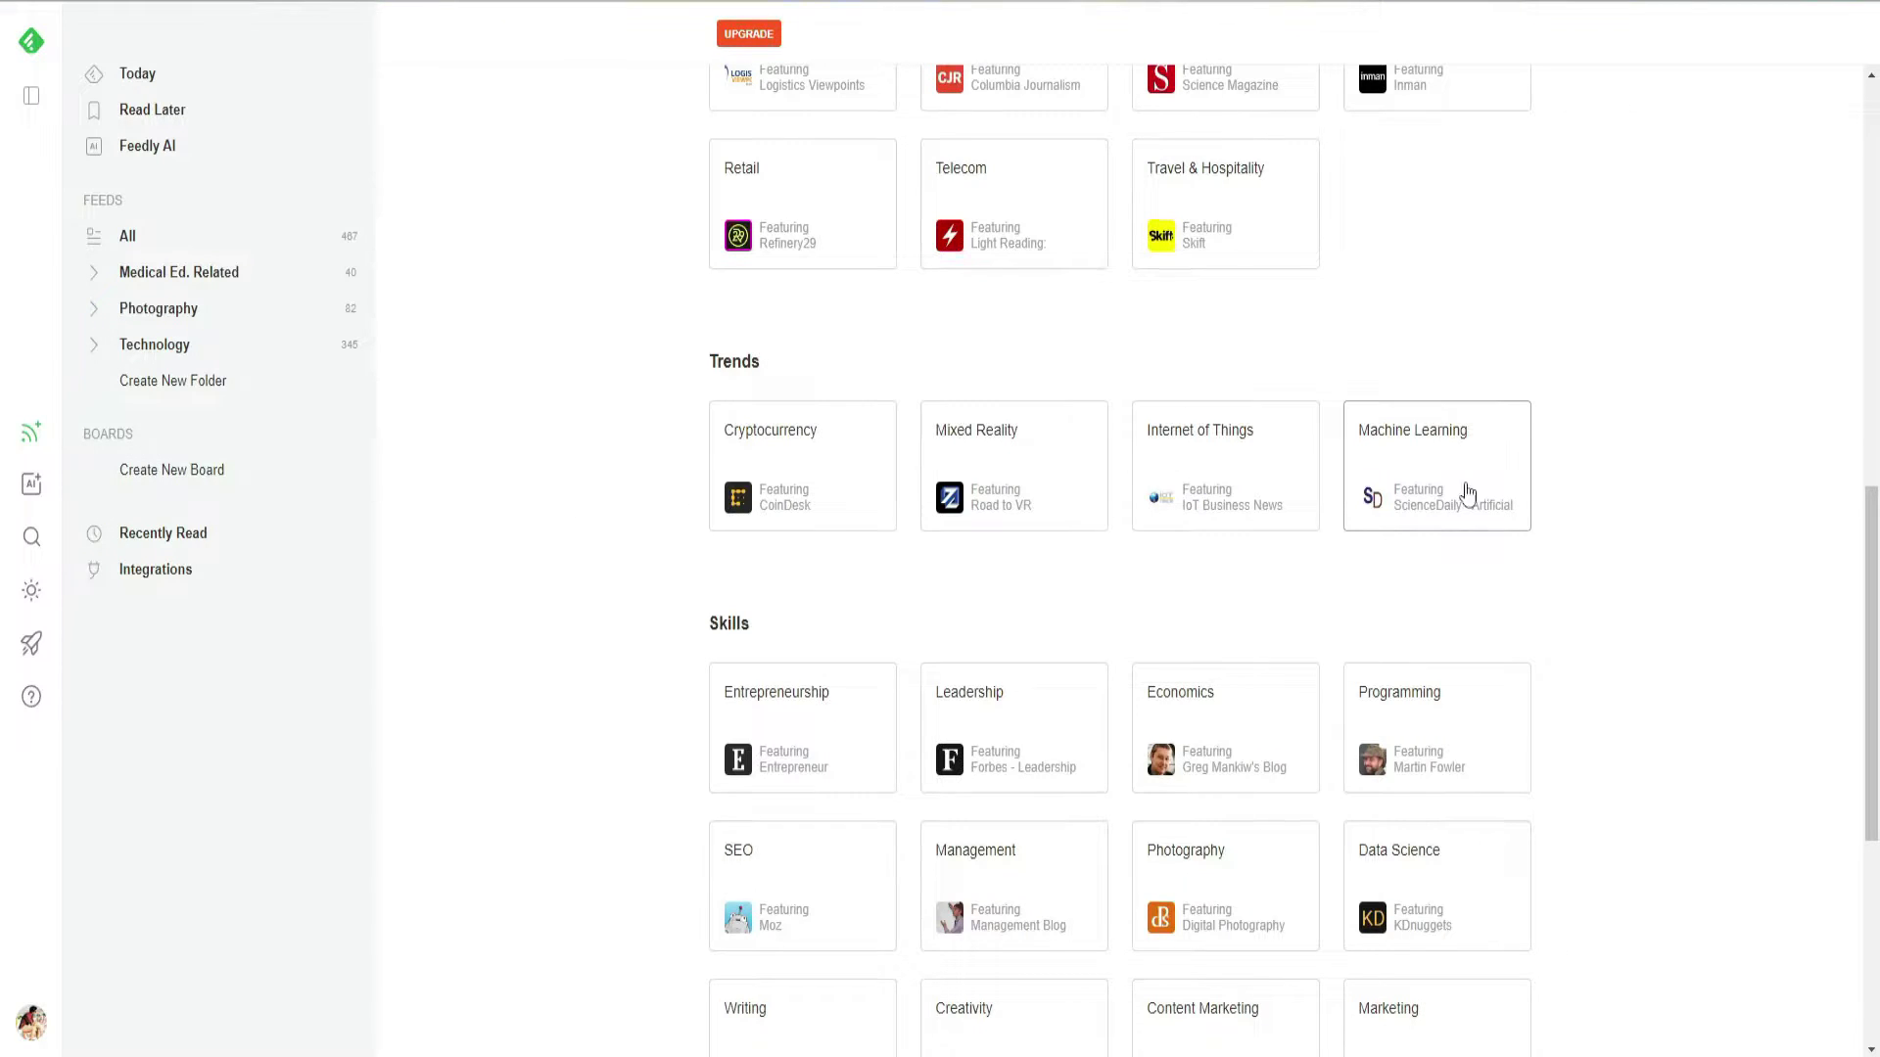
{"action": "scroll", "coordinate": [613, 512], "scroll_direction": "down", "scroll_amount": 3}
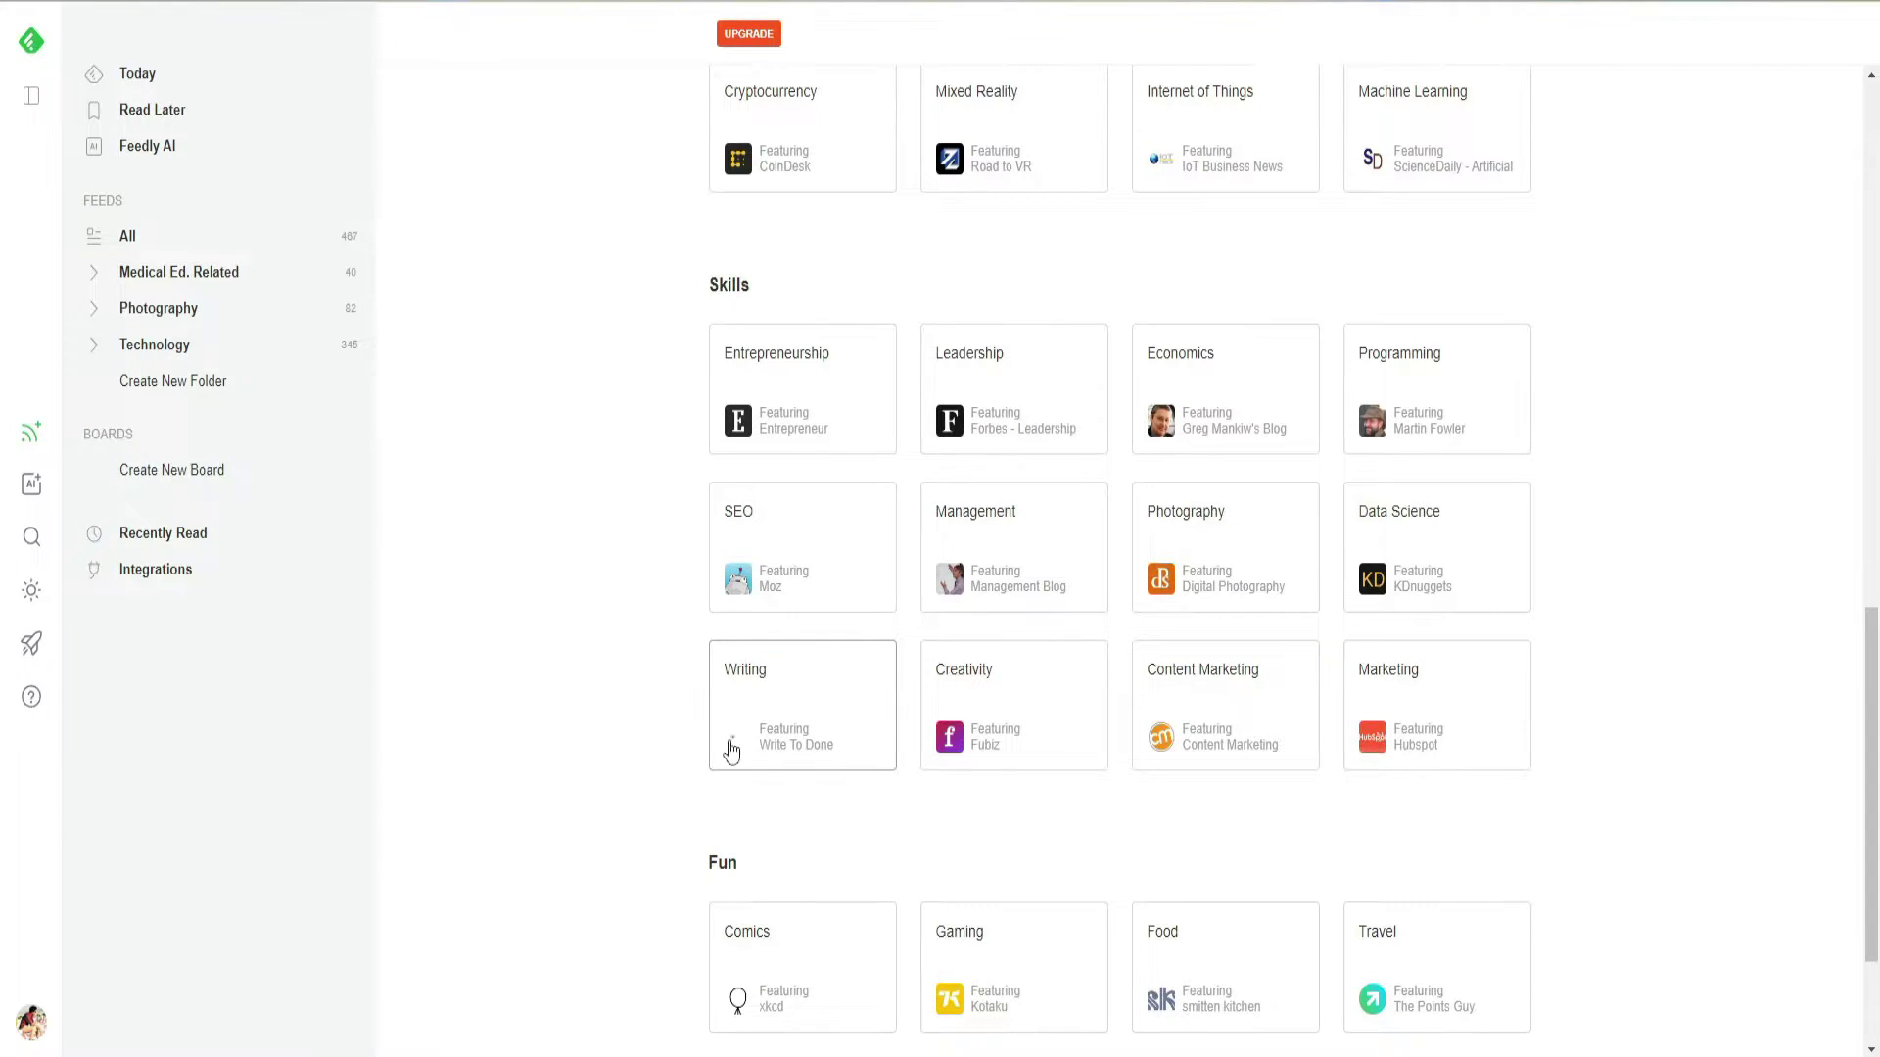
{"action": "scroll", "coordinate": [636, 725], "scroll_direction": "down", "scroll_amount": 2}
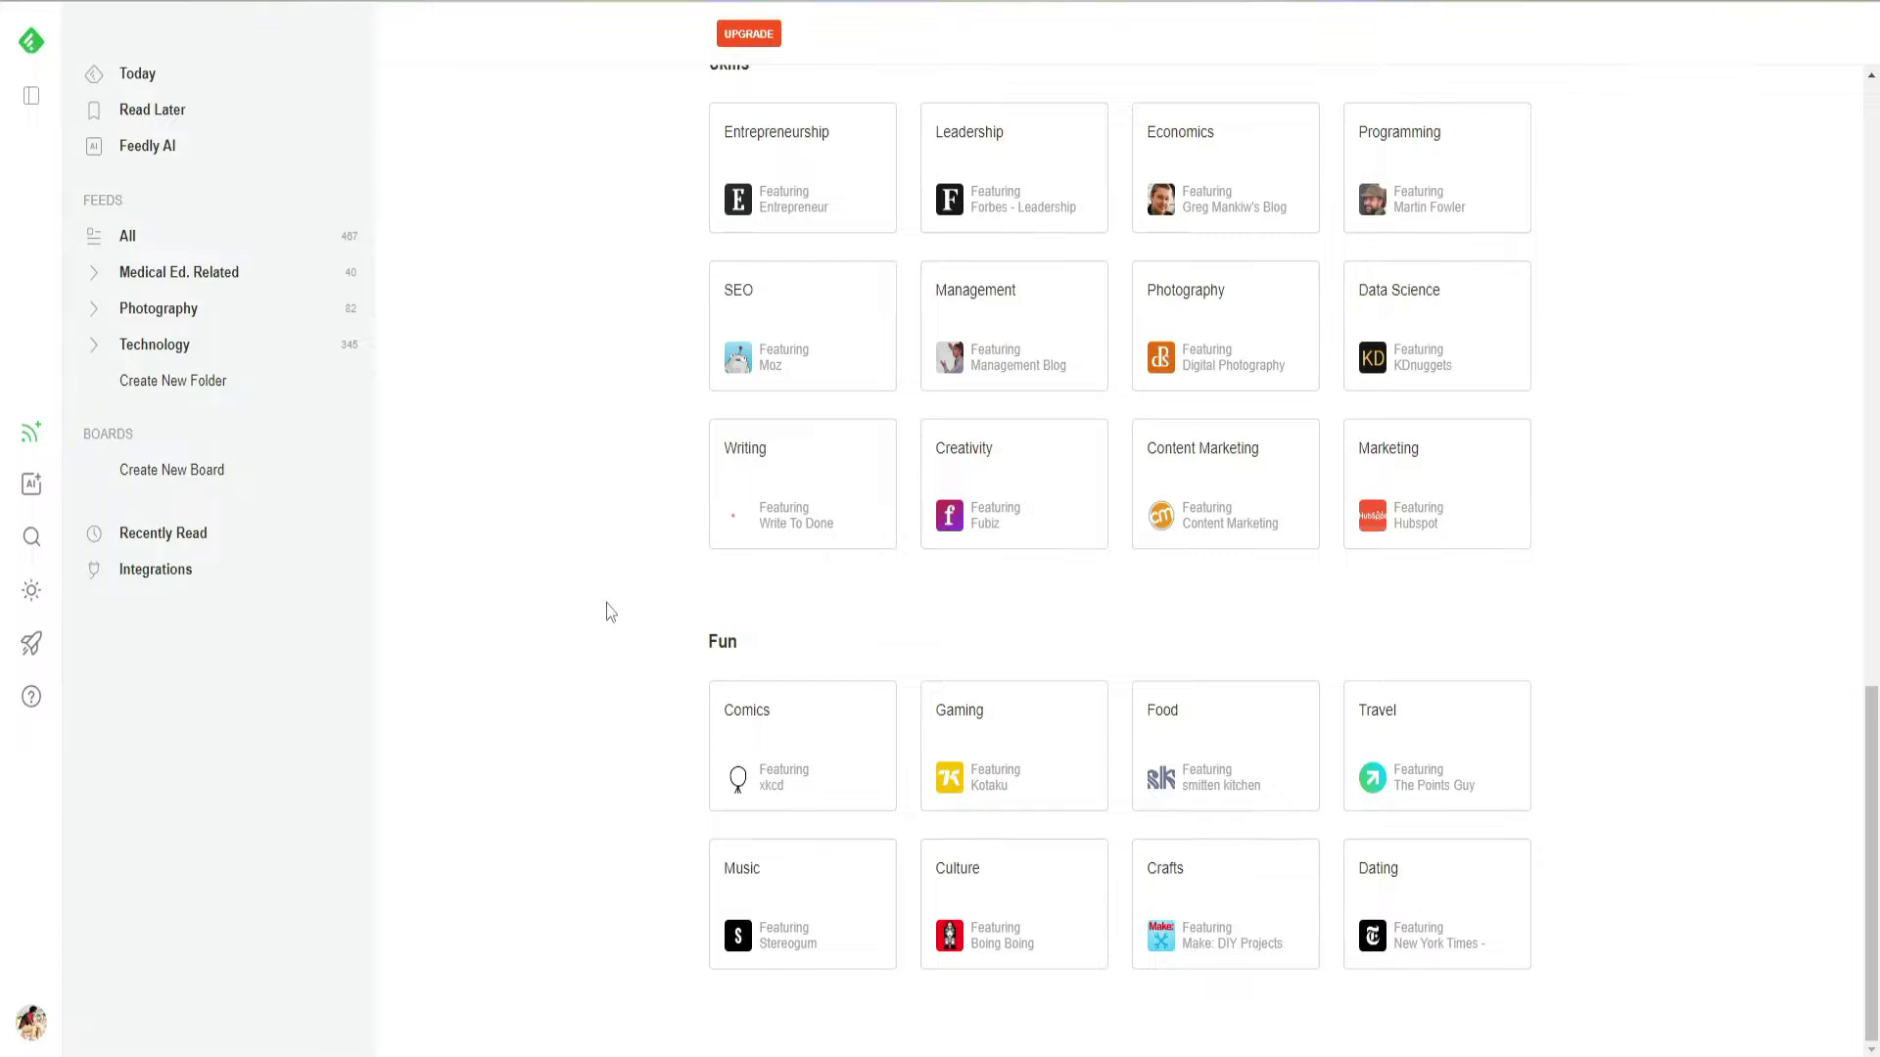
{"action": "double_click", "coordinate": [716, 638]}
{"action": "left_click", "coordinate": [644, 642]}
{"action": "left_click", "coordinate": [812, 744]}
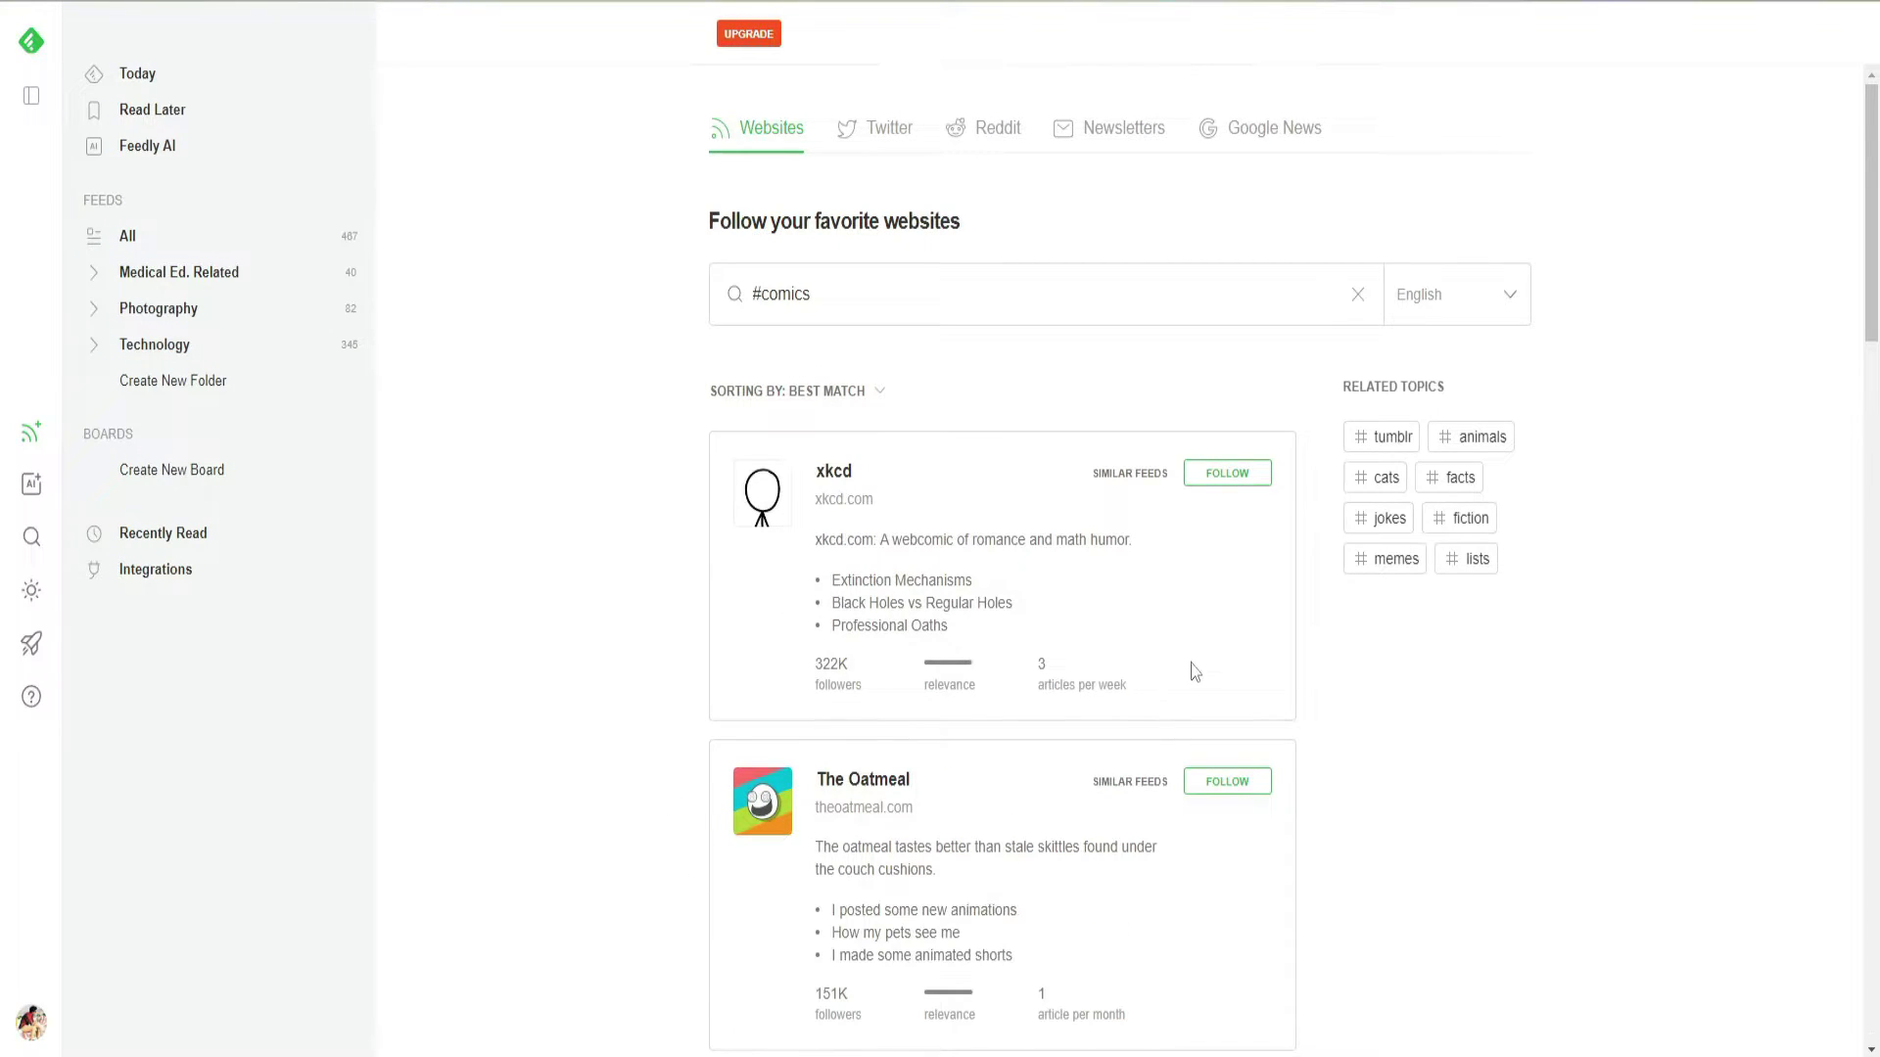
Step: Follow xkcd into a newly created folder named FUN
{"action": "left_click", "coordinate": [1239, 480]}
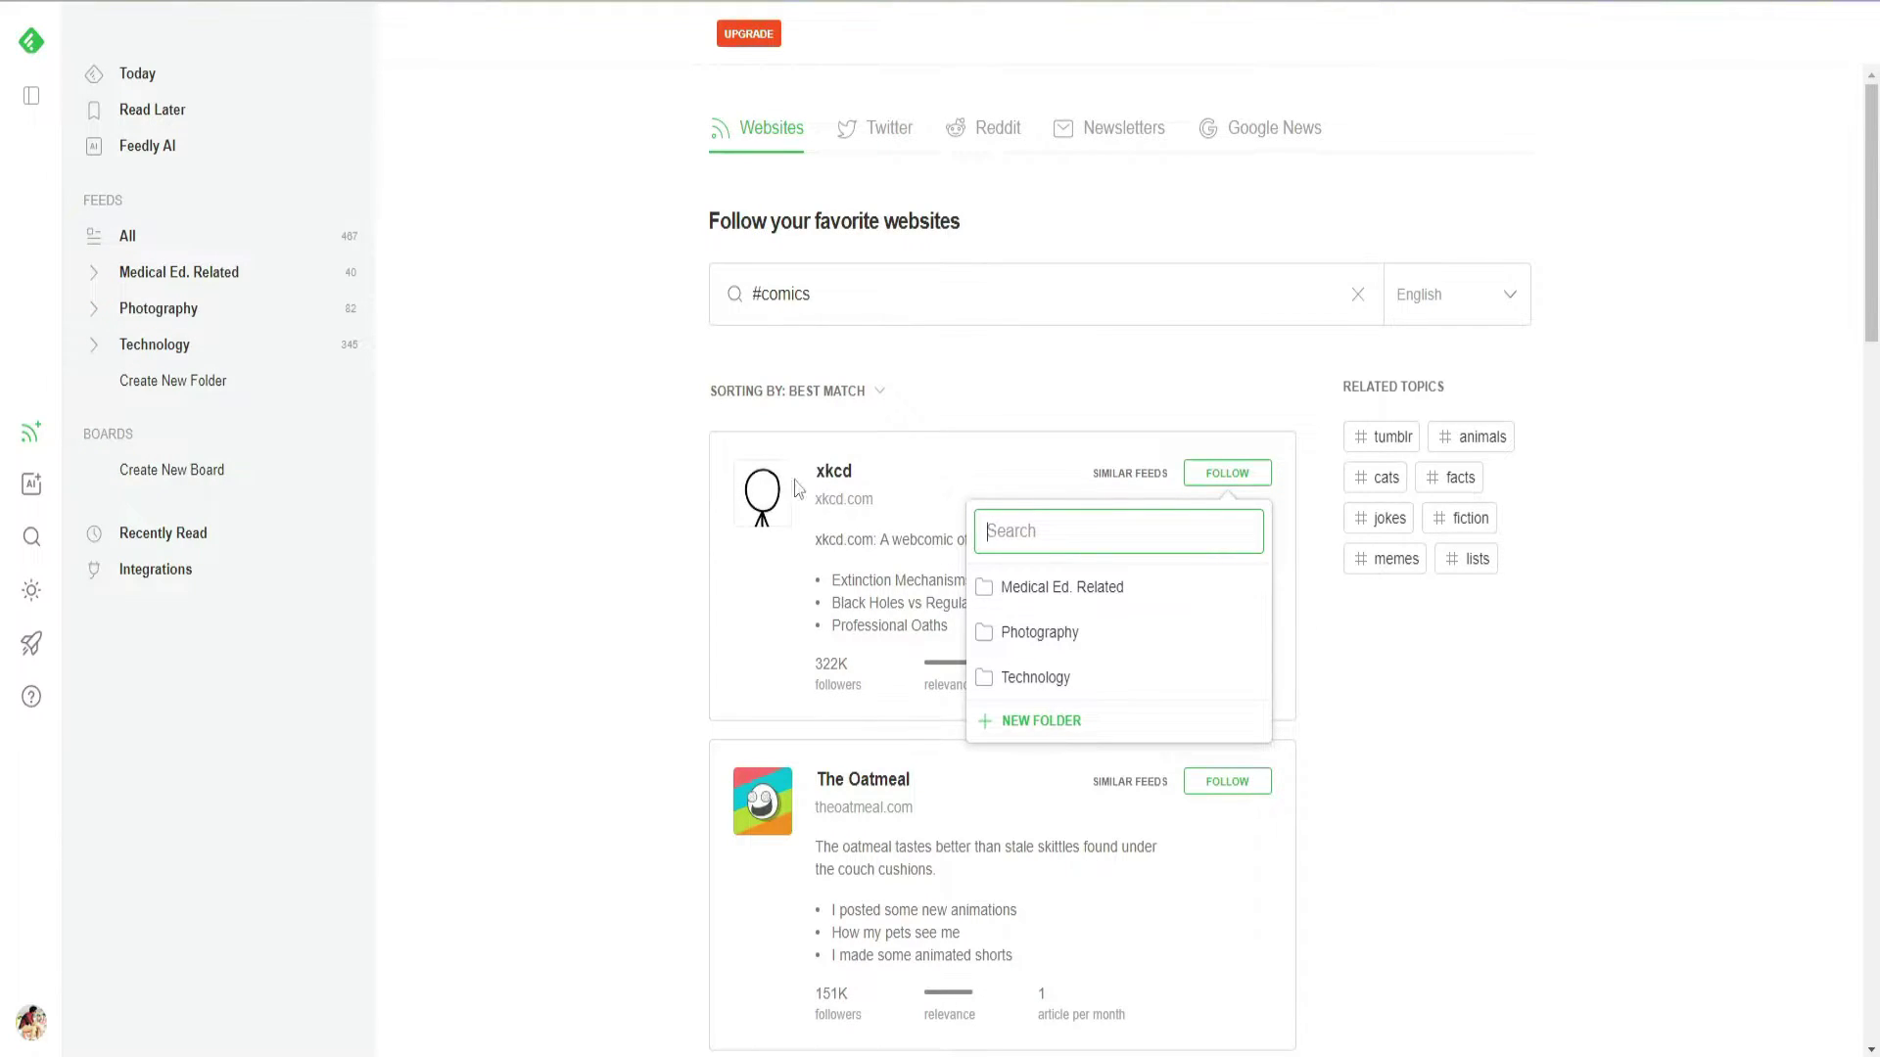
{"action": "mouse_move", "coordinate": [1200, 690]}
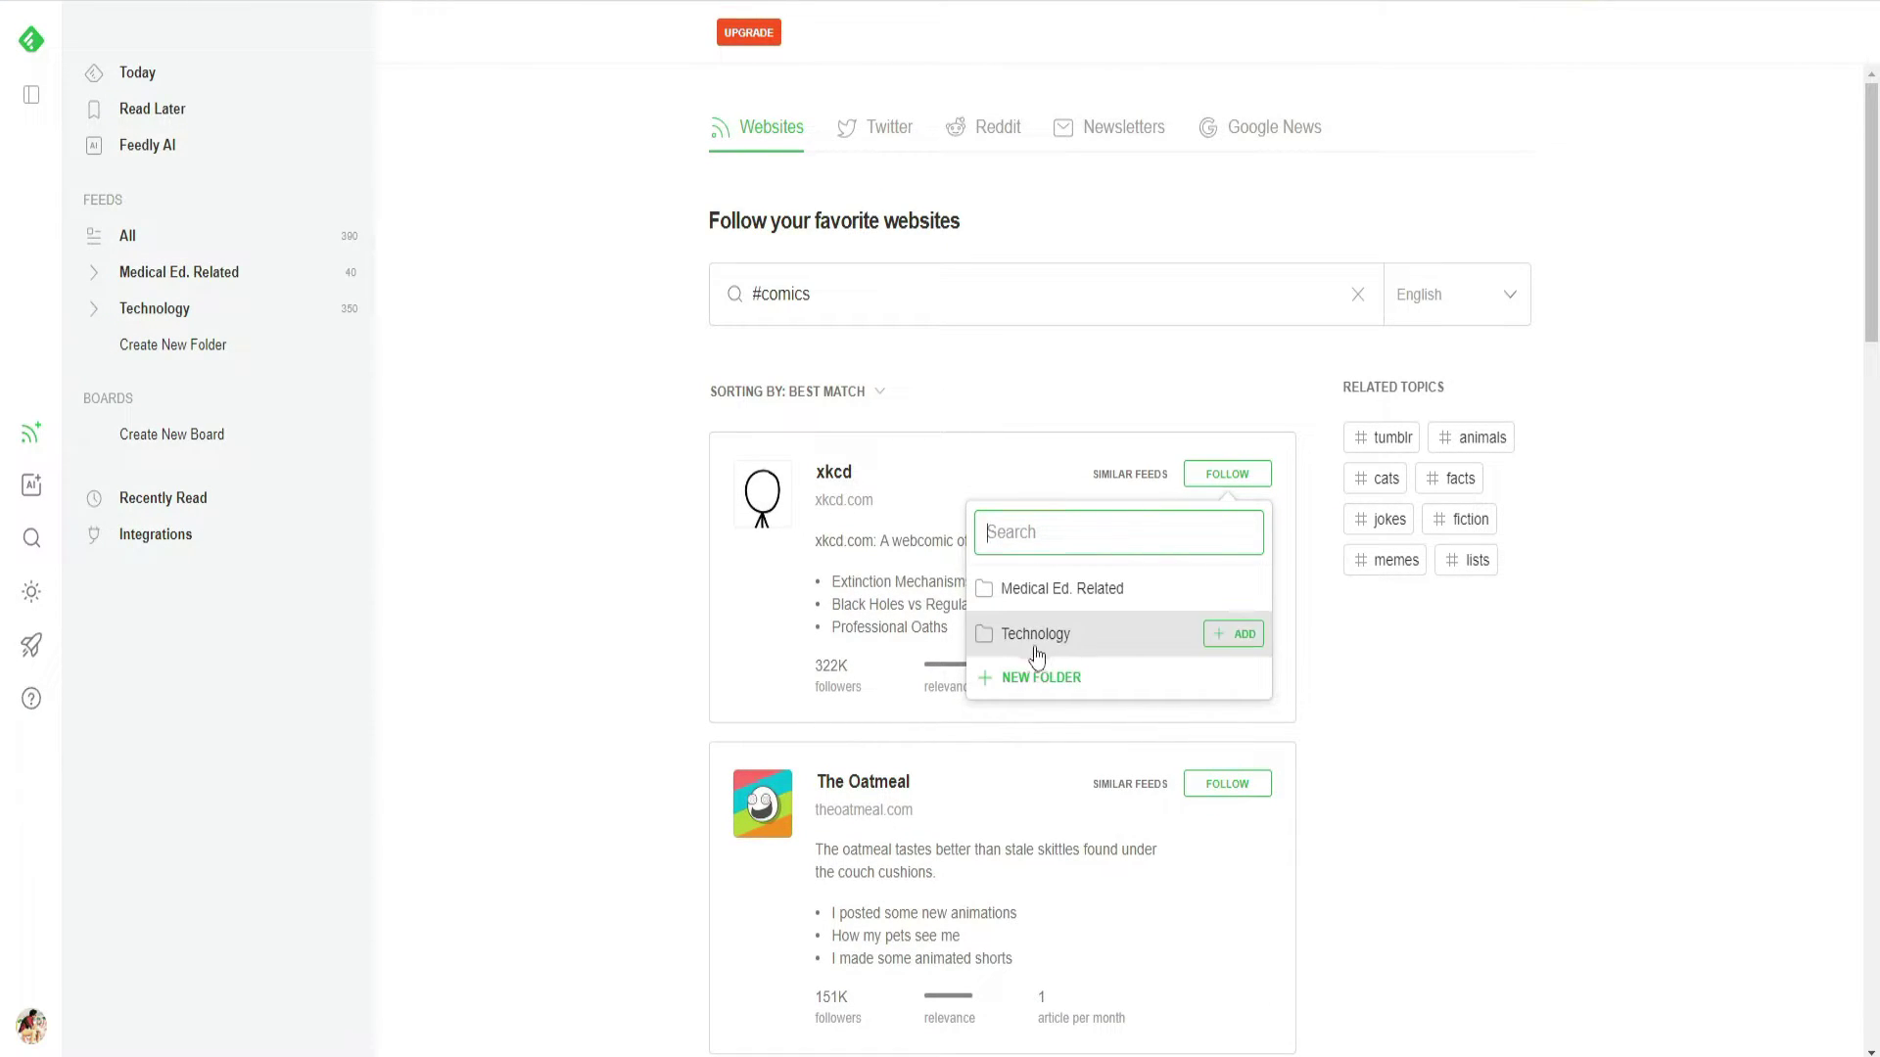
{"action": "left_click", "coordinate": [1057, 680]}
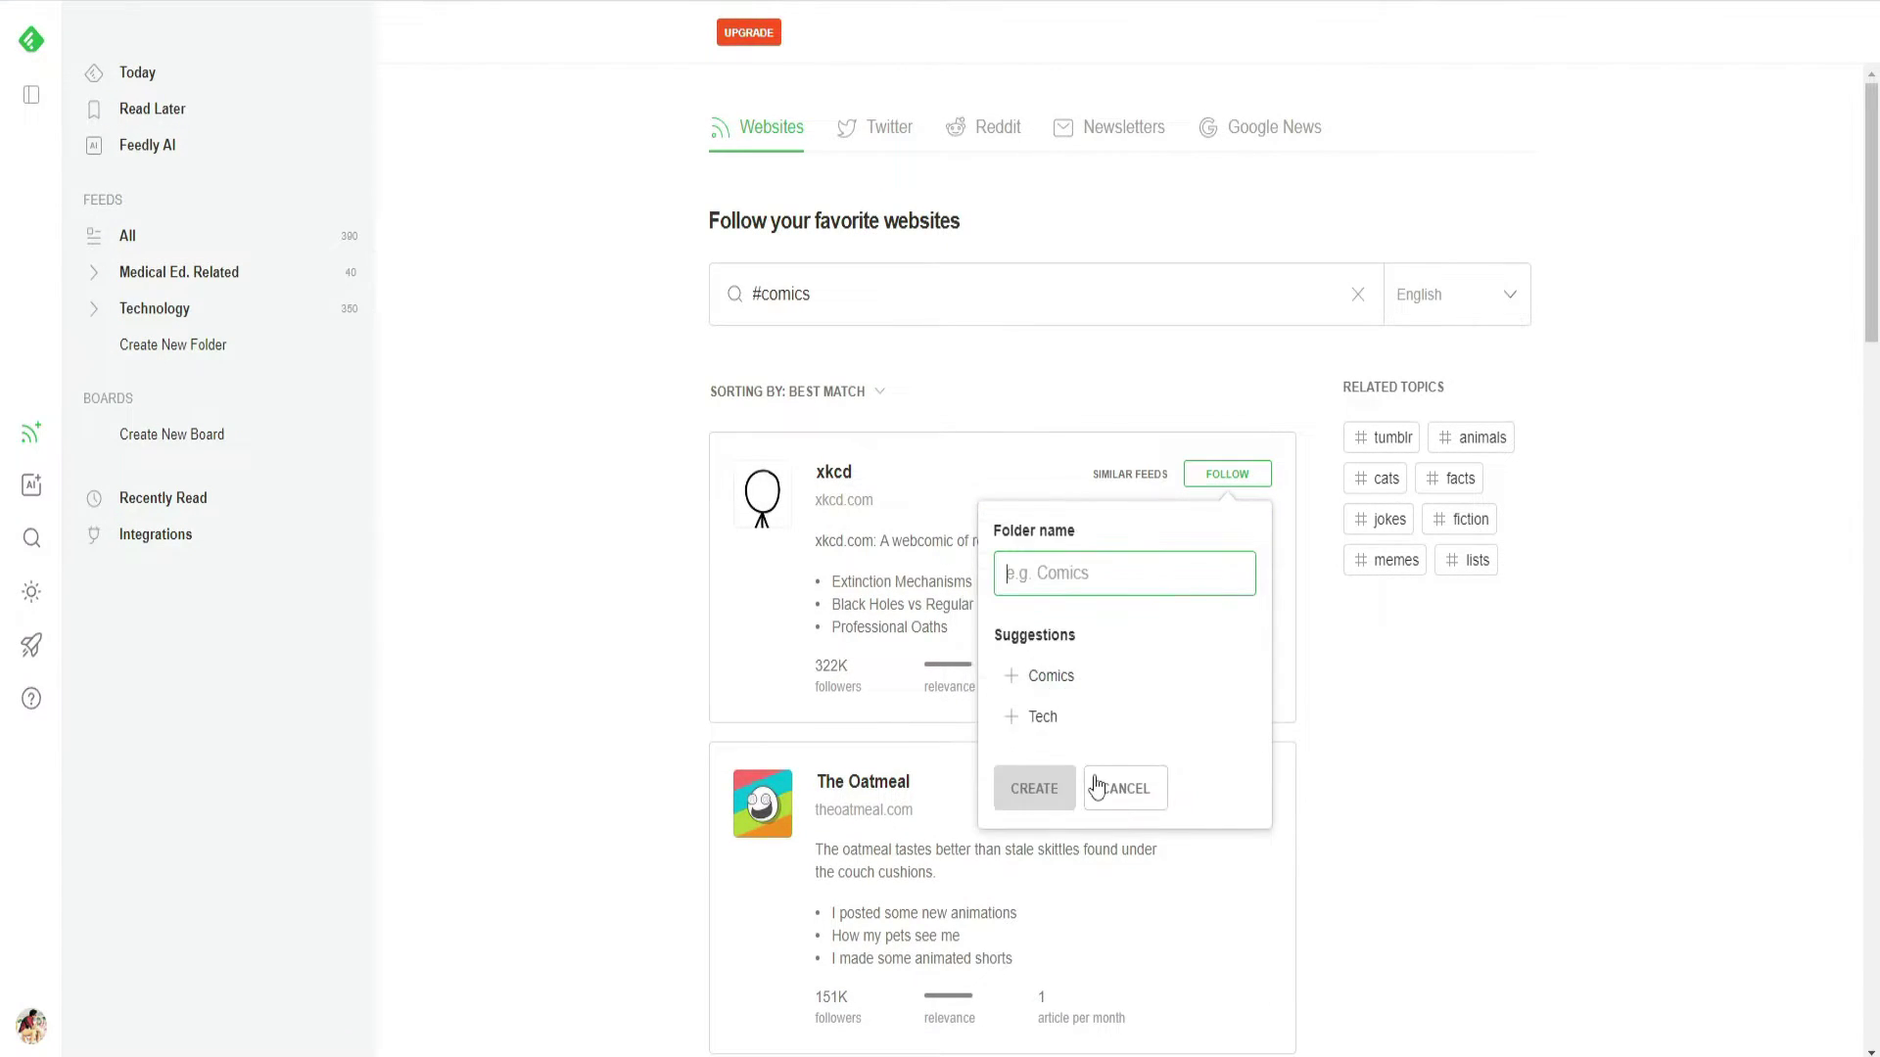
{"action": "type", "text": "FUN"}
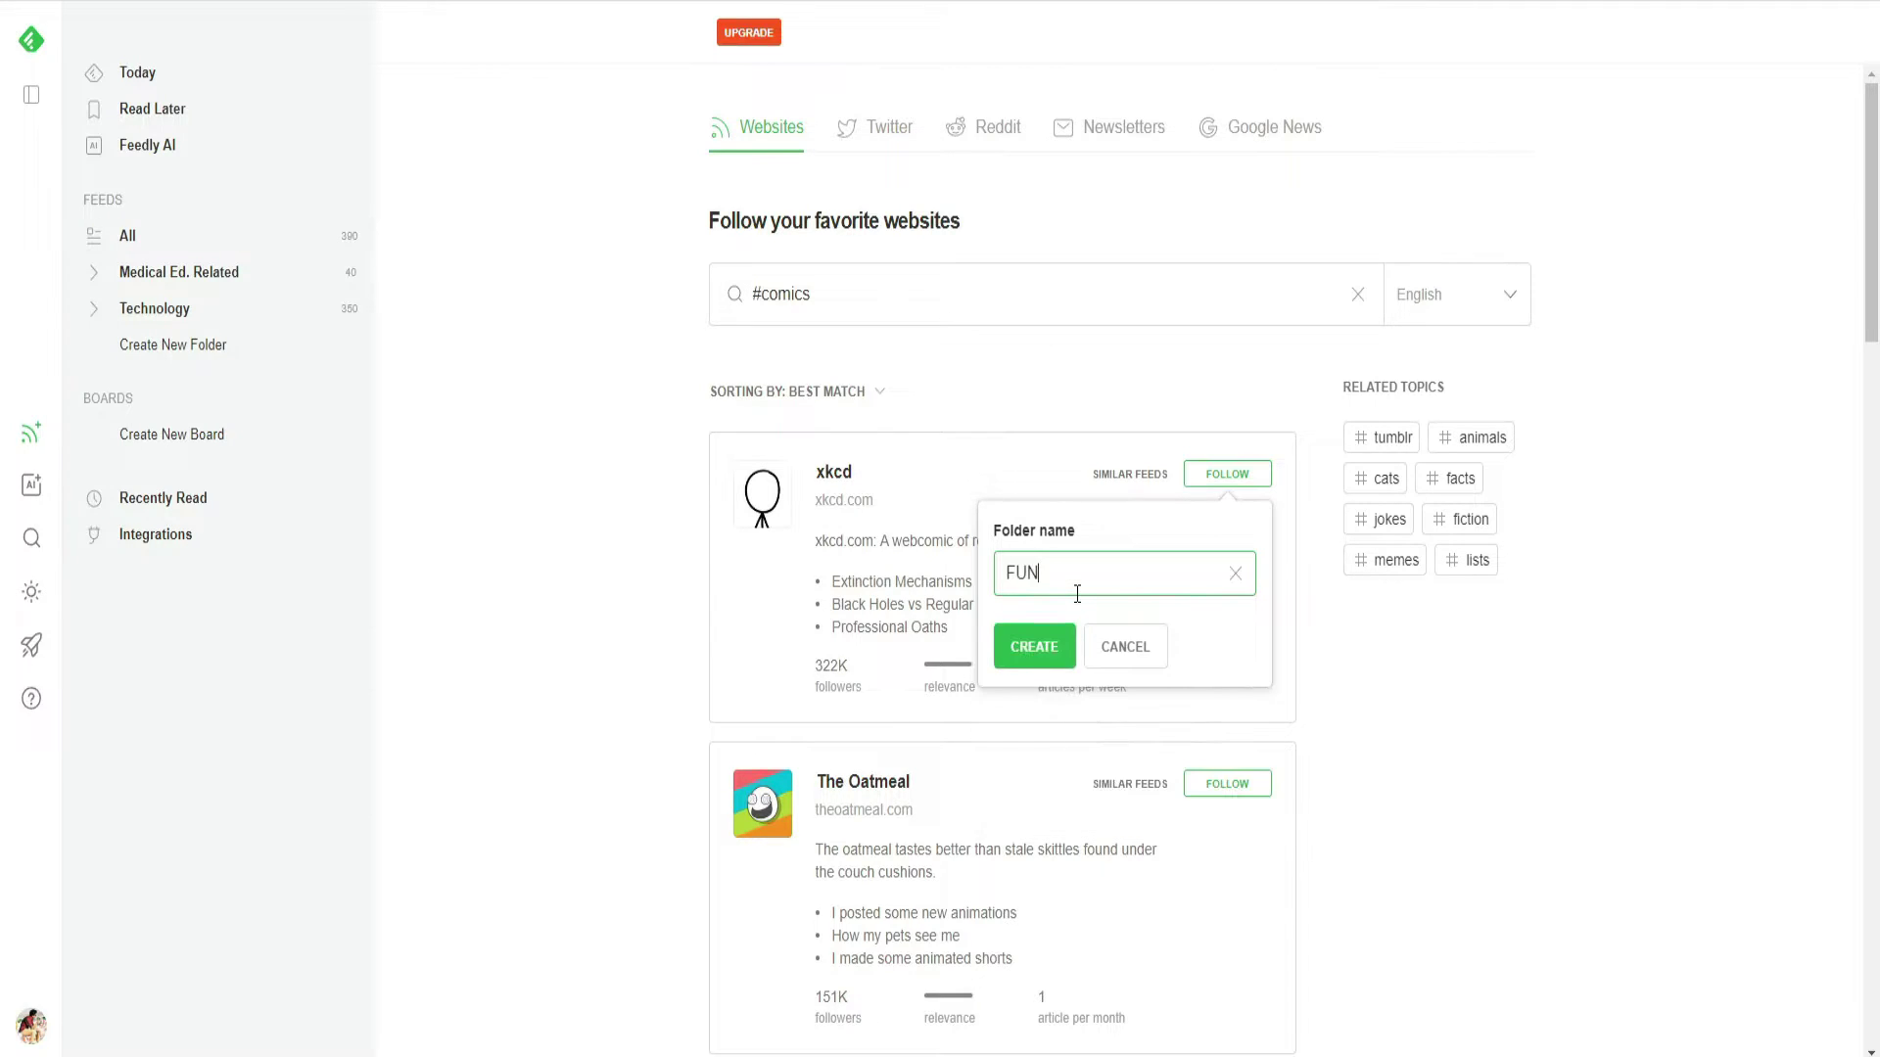
{"action": "left_click_drag", "start_coordinate": [1054, 581], "coordinate": [999, 582]}
{"action": "left_click", "coordinate": [1044, 658]}
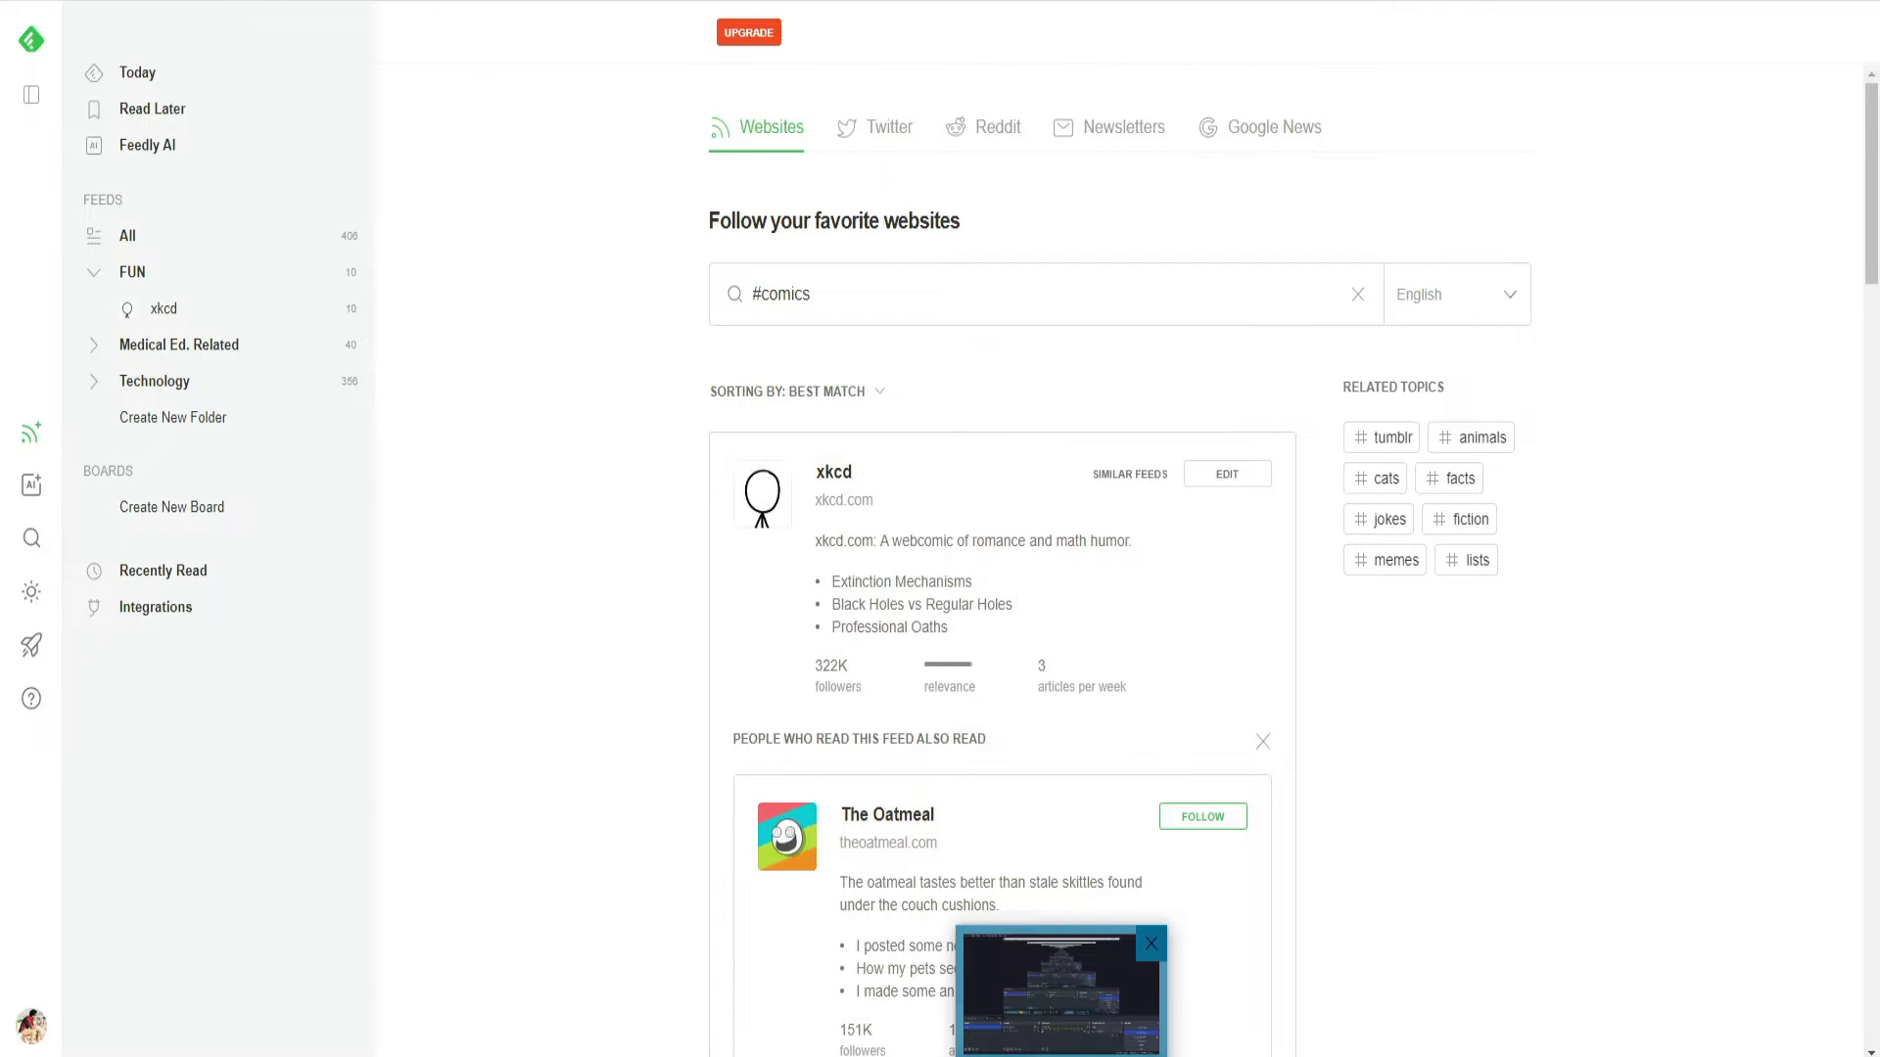
{"action": "scroll", "coordinate": [608, 532], "scroll_direction": "down", "scroll_amount": 3}
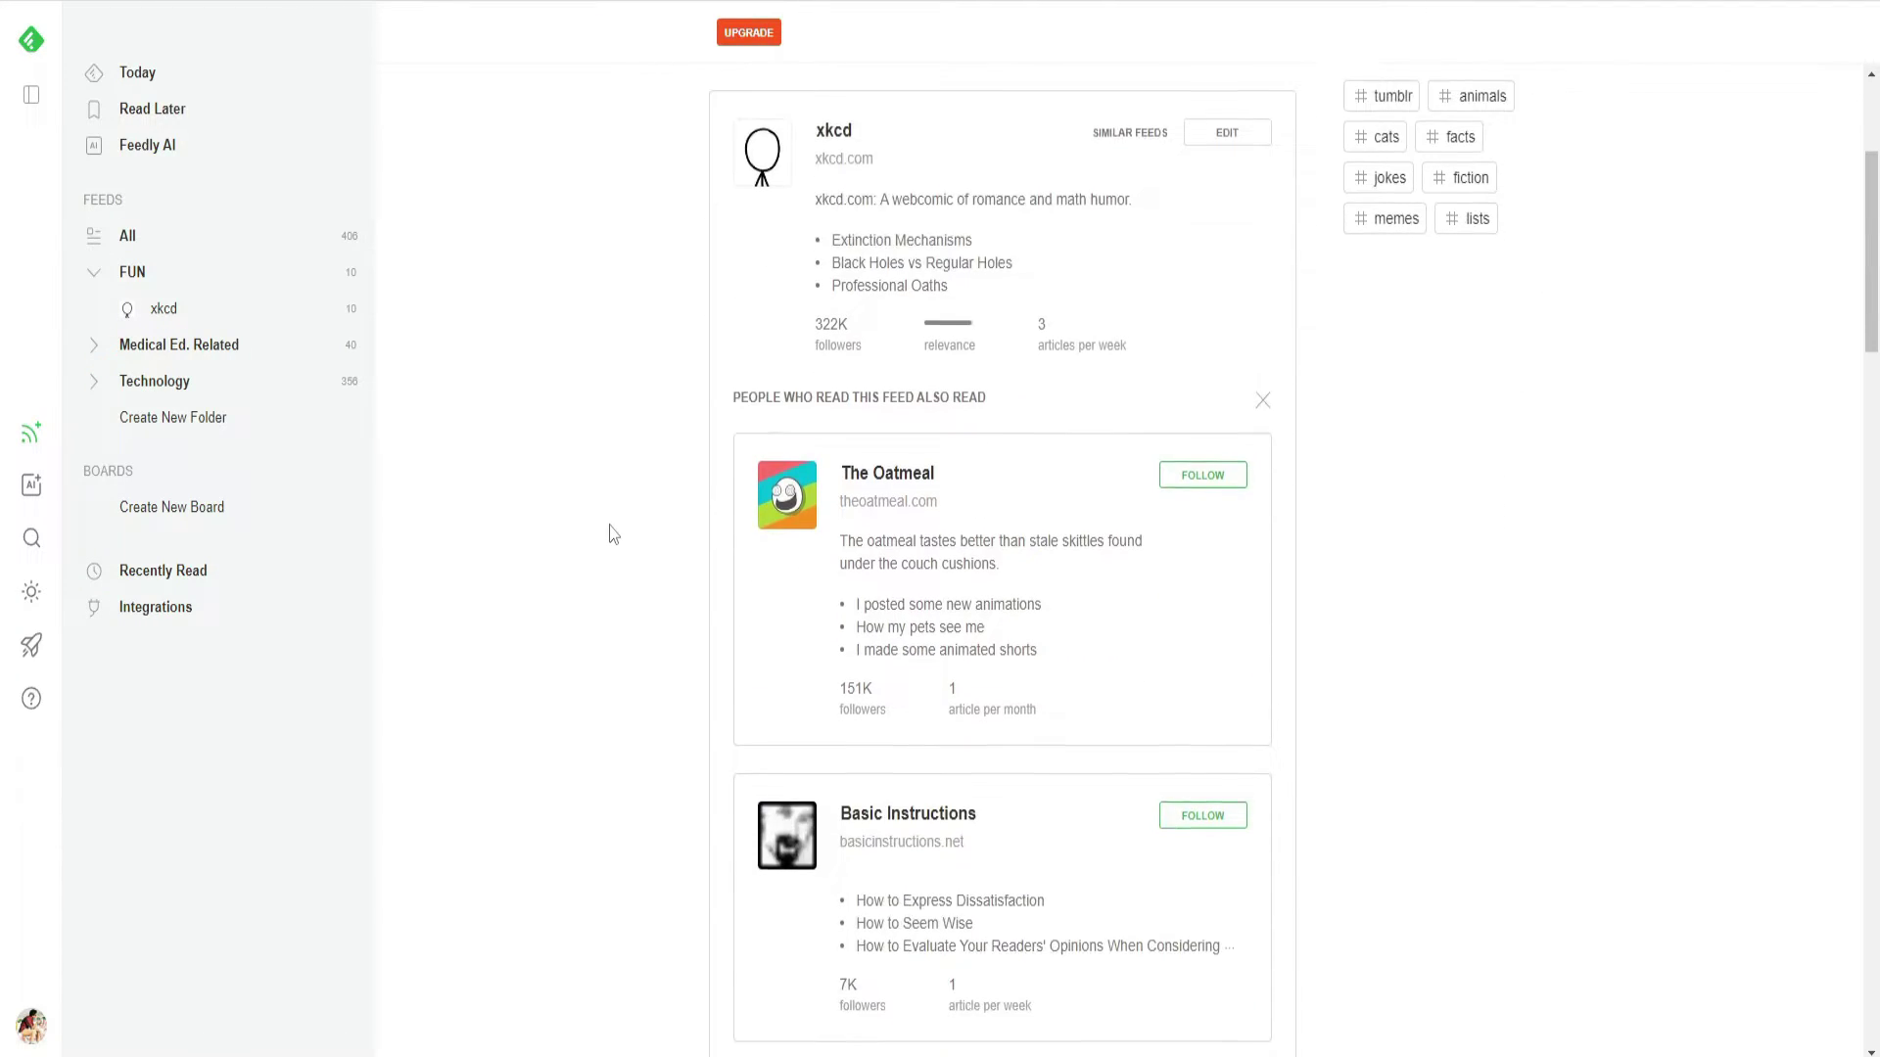
{"action": "scroll", "coordinate": [617, 527], "scroll_direction": "down", "scroll_amount": 6}
{"action": "scroll", "coordinate": [627, 521], "scroll_direction": "up", "scroll_amount": 7}
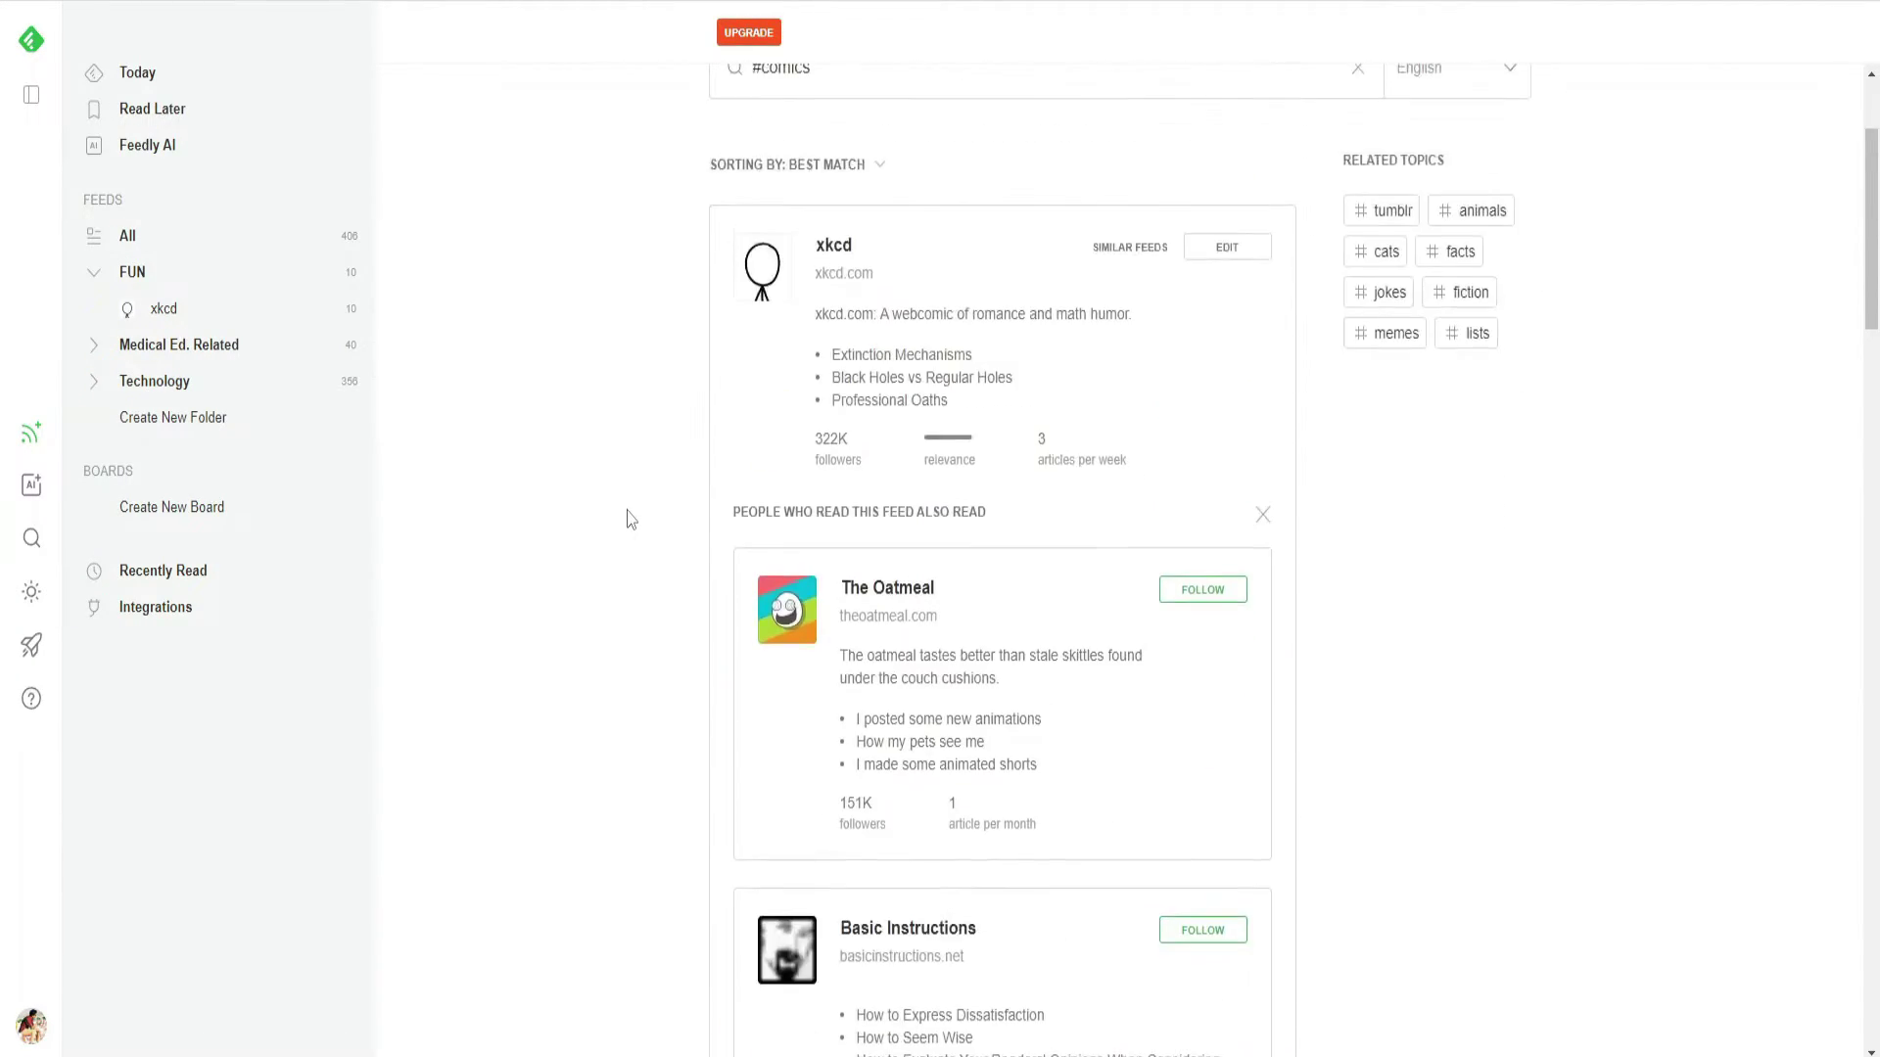
{"action": "scroll", "coordinate": [631, 519], "scroll_direction": "up", "scroll_amount": 3}
Step: Review the Pro+ and Enterprise Feedly AI upgrade plans, then go back to Today
{"action": "left_click", "coordinate": [746, 33]}
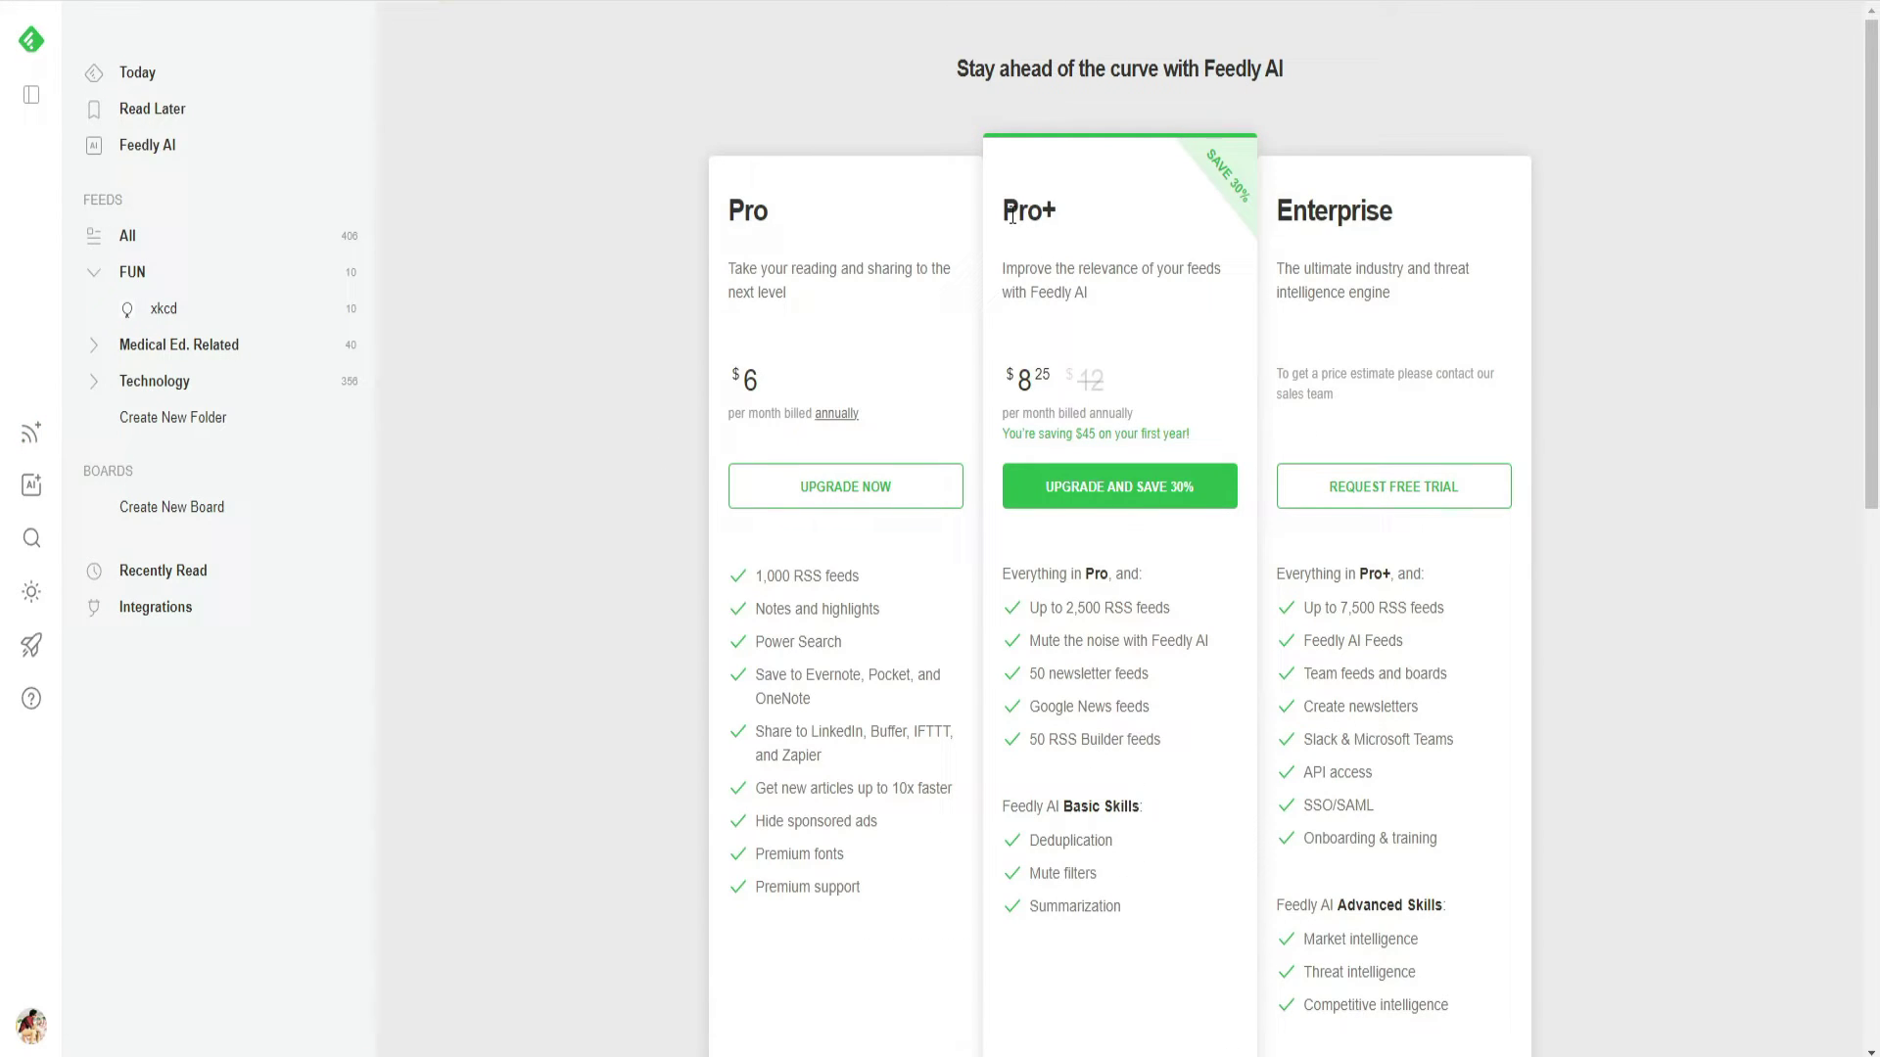
{"action": "left_click_drag", "start_coordinate": [1012, 215], "coordinate": [1063, 219]}
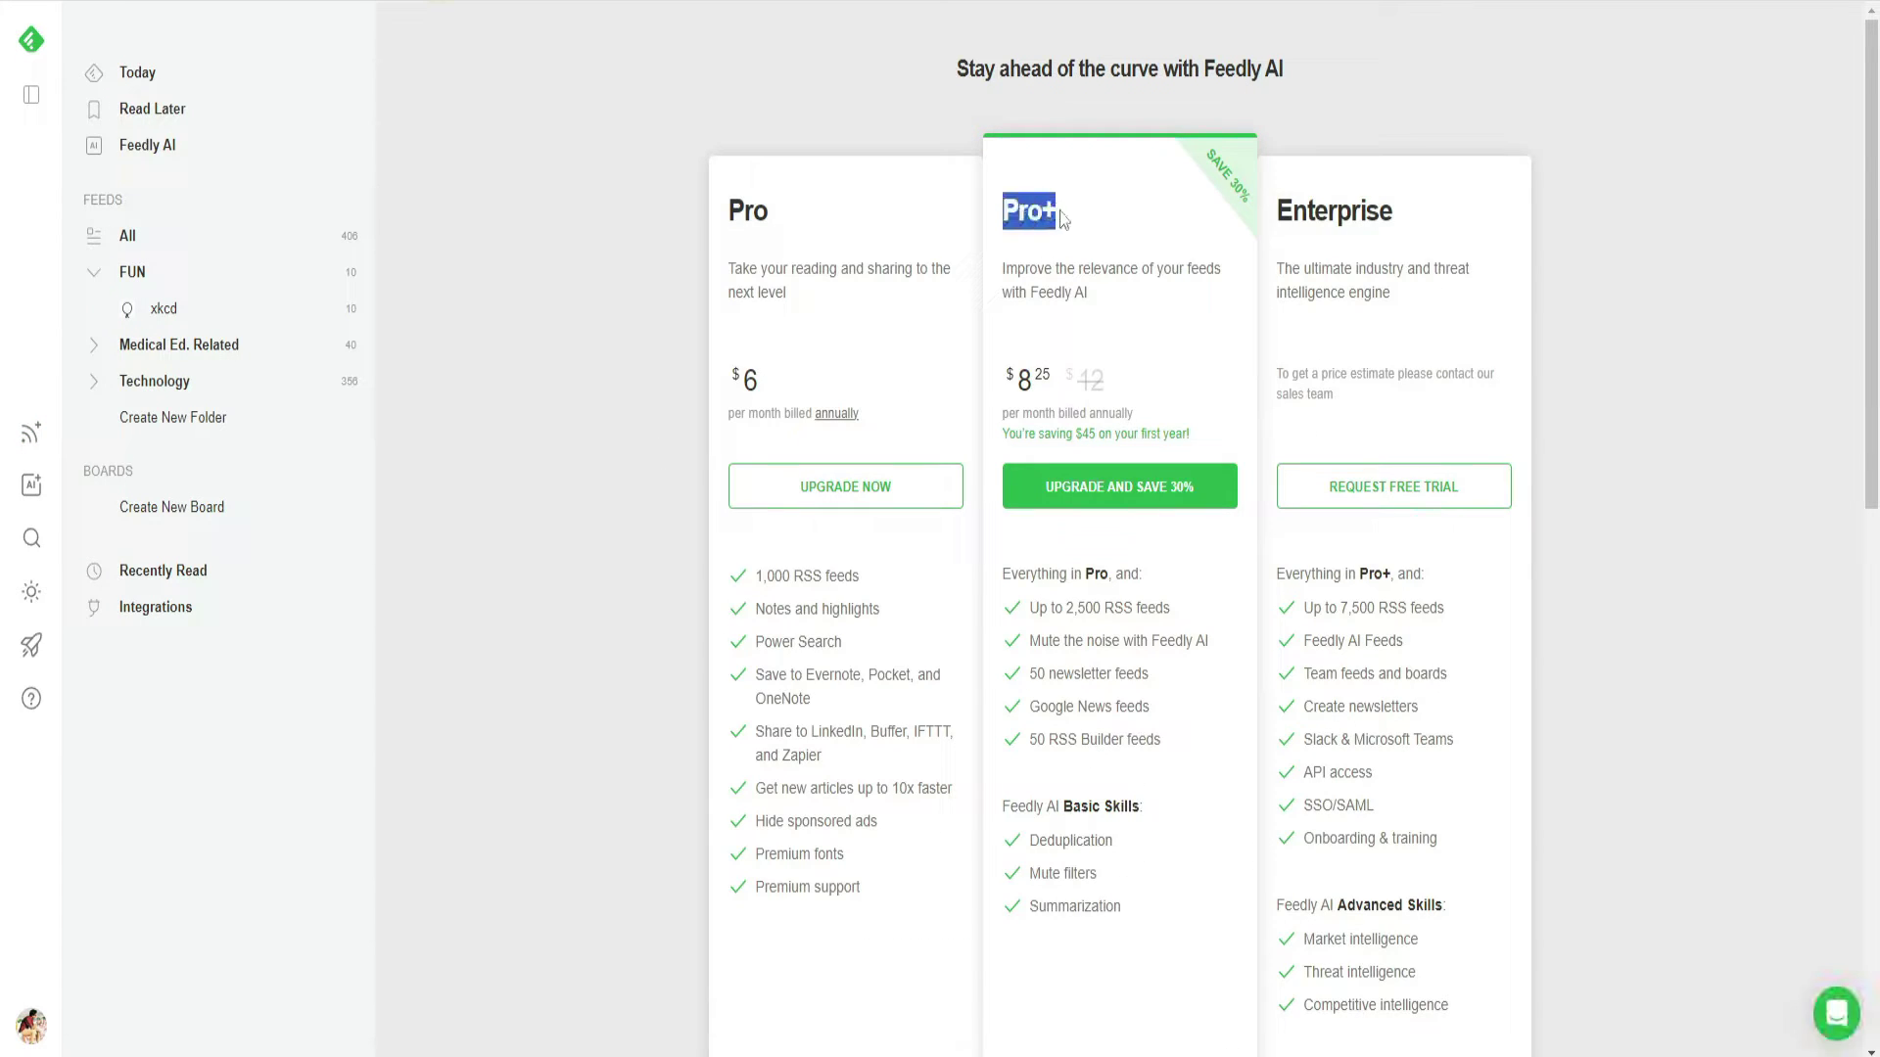
{"action": "left_click_drag", "start_coordinate": [999, 393], "coordinate": [1053, 382]}
{"action": "left_click", "coordinate": [646, 418]}
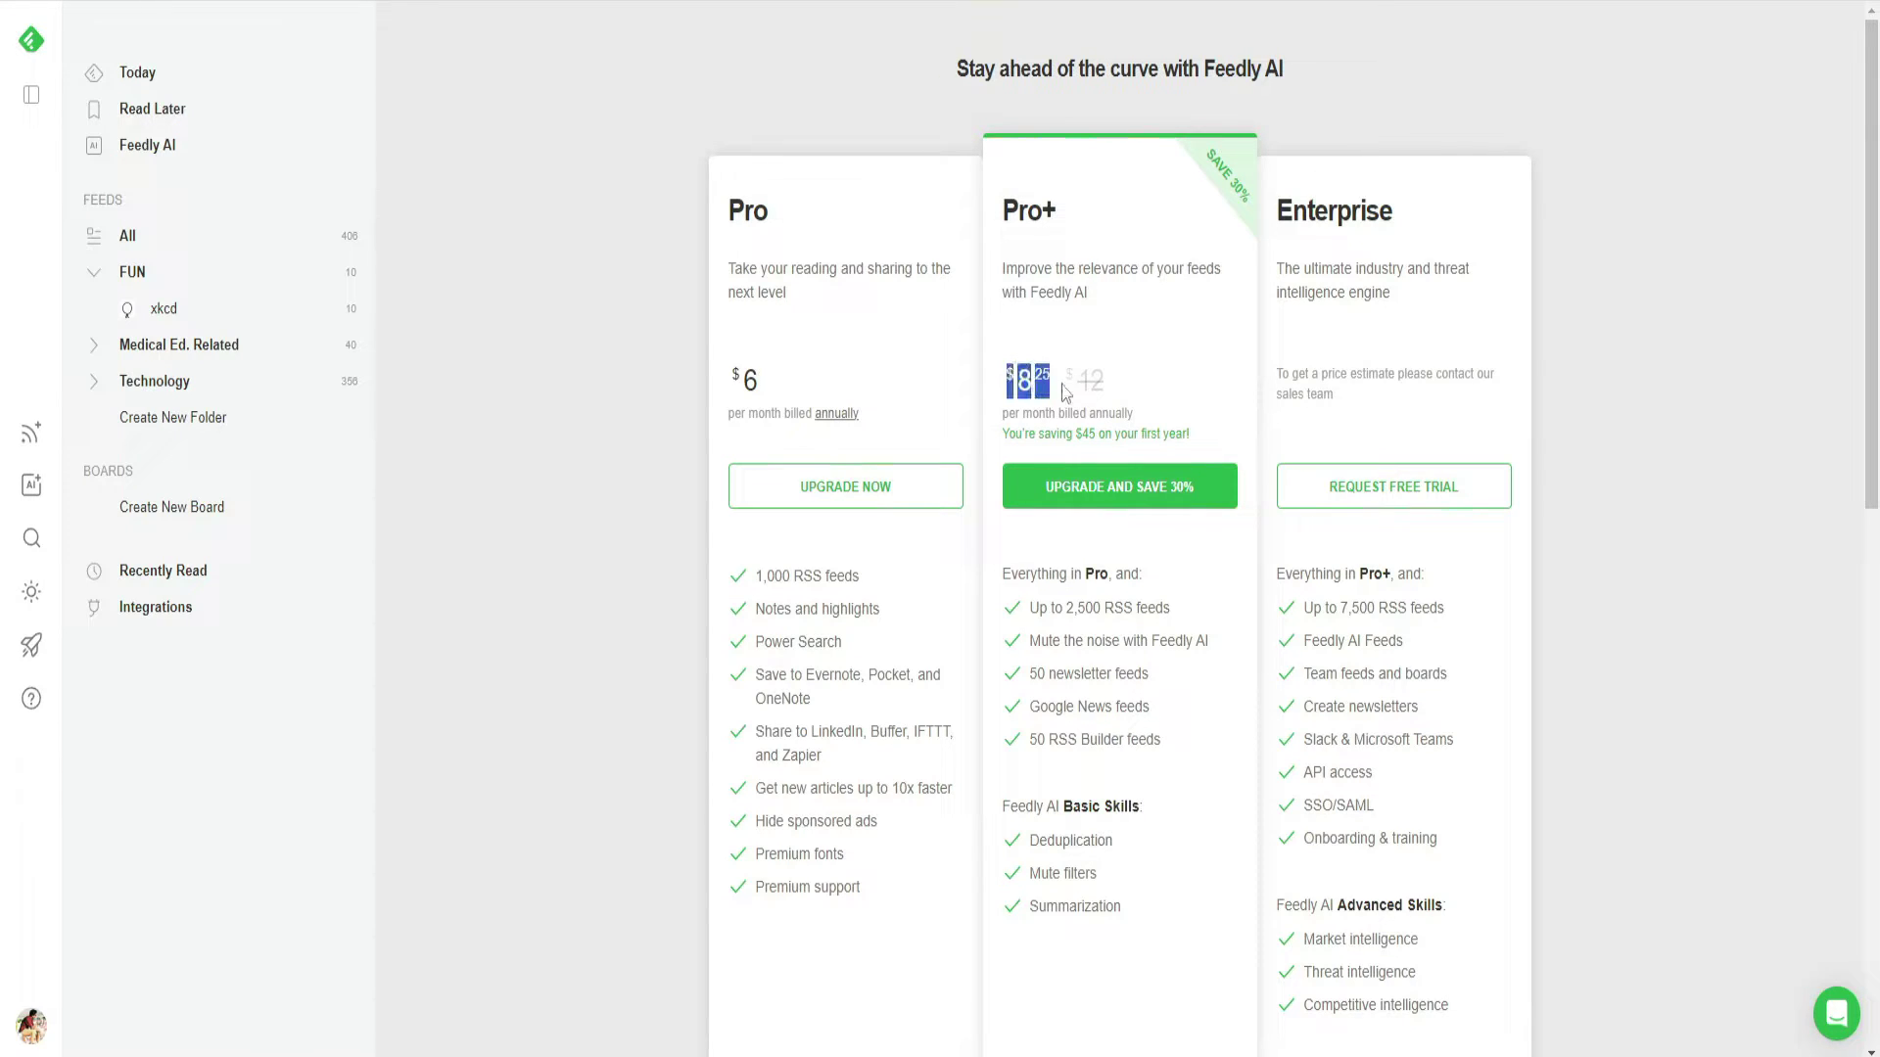
{"action": "left_click", "coordinate": [639, 464]}
{"action": "left_click_drag", "start_coordinate": [1270, 221], "coordinate": [1422, 218]}
{"action": "left_click", "coordinate": [593, 456]}
{"action": "scroll", "coordinate": [582, 486], "scroll_direction": "down", "scroll_amount": 5}
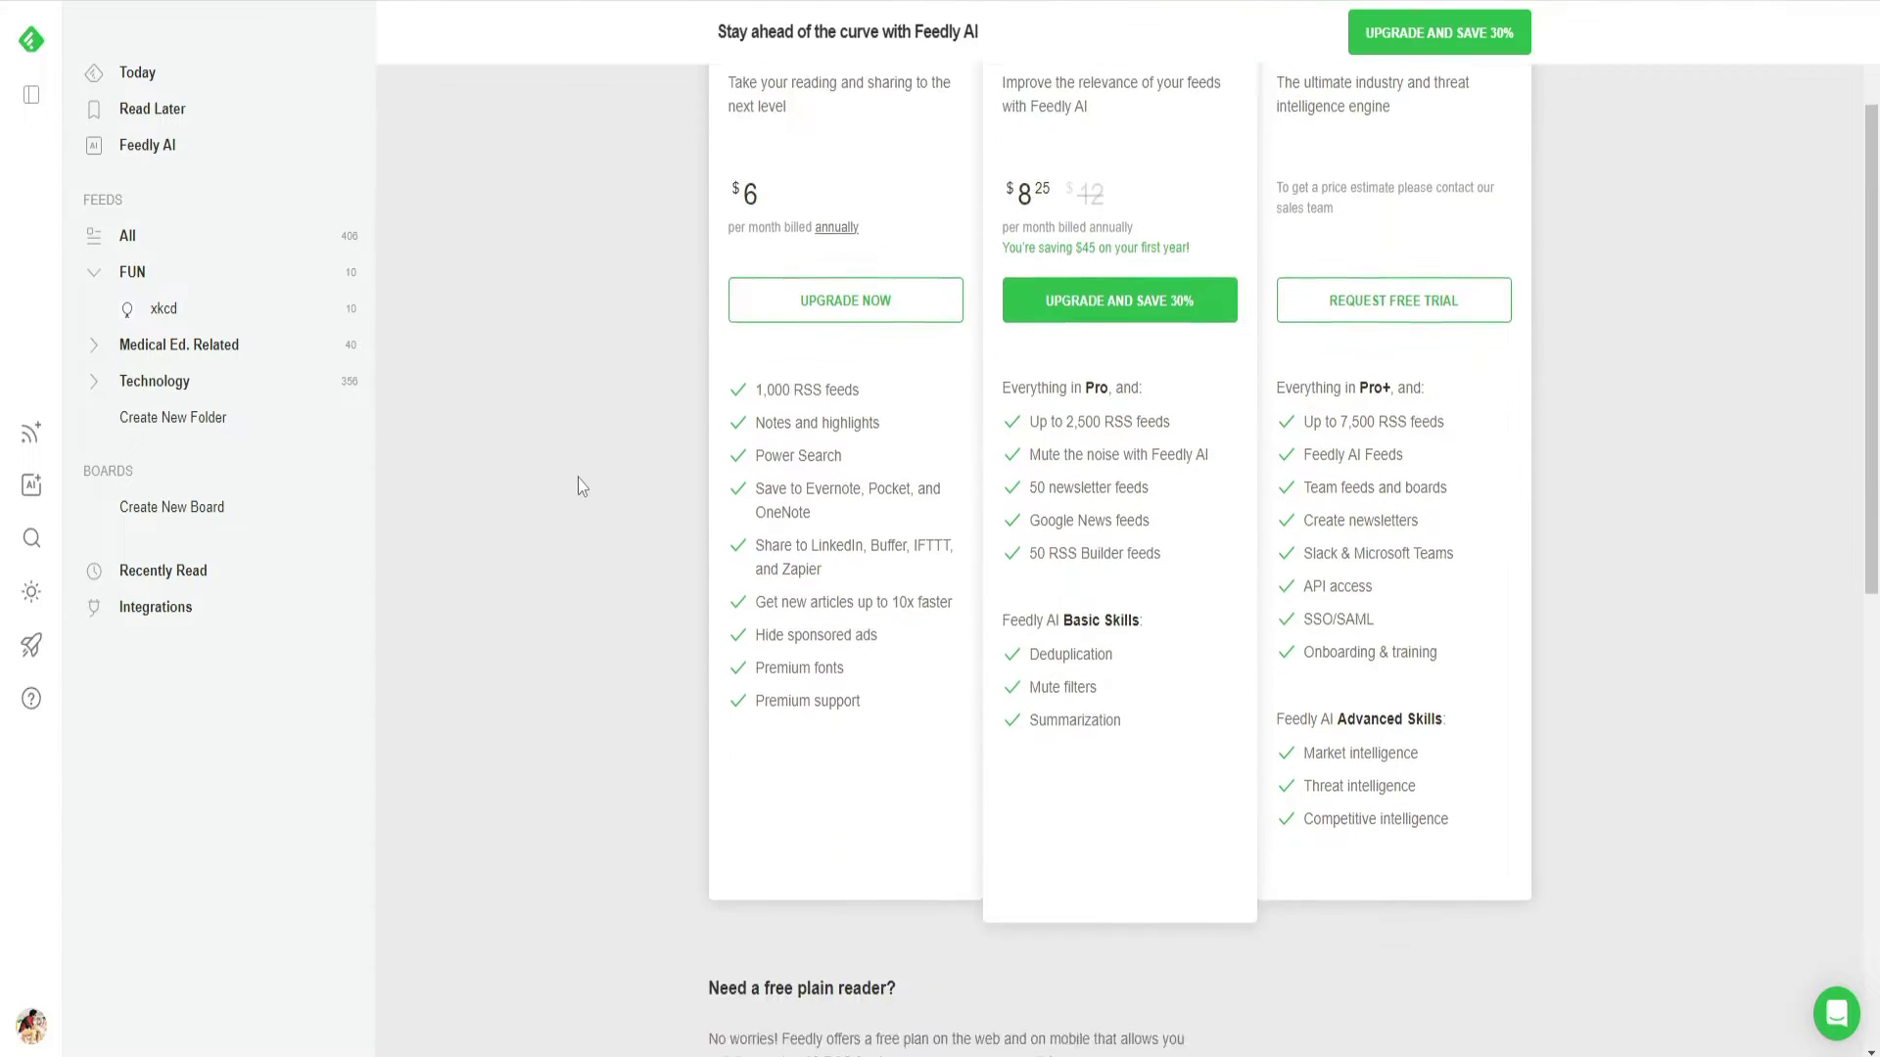
{"action": "scroll", "coordinate": [582, 485], "scroll_direction": "up", "scroll_amount": 5}
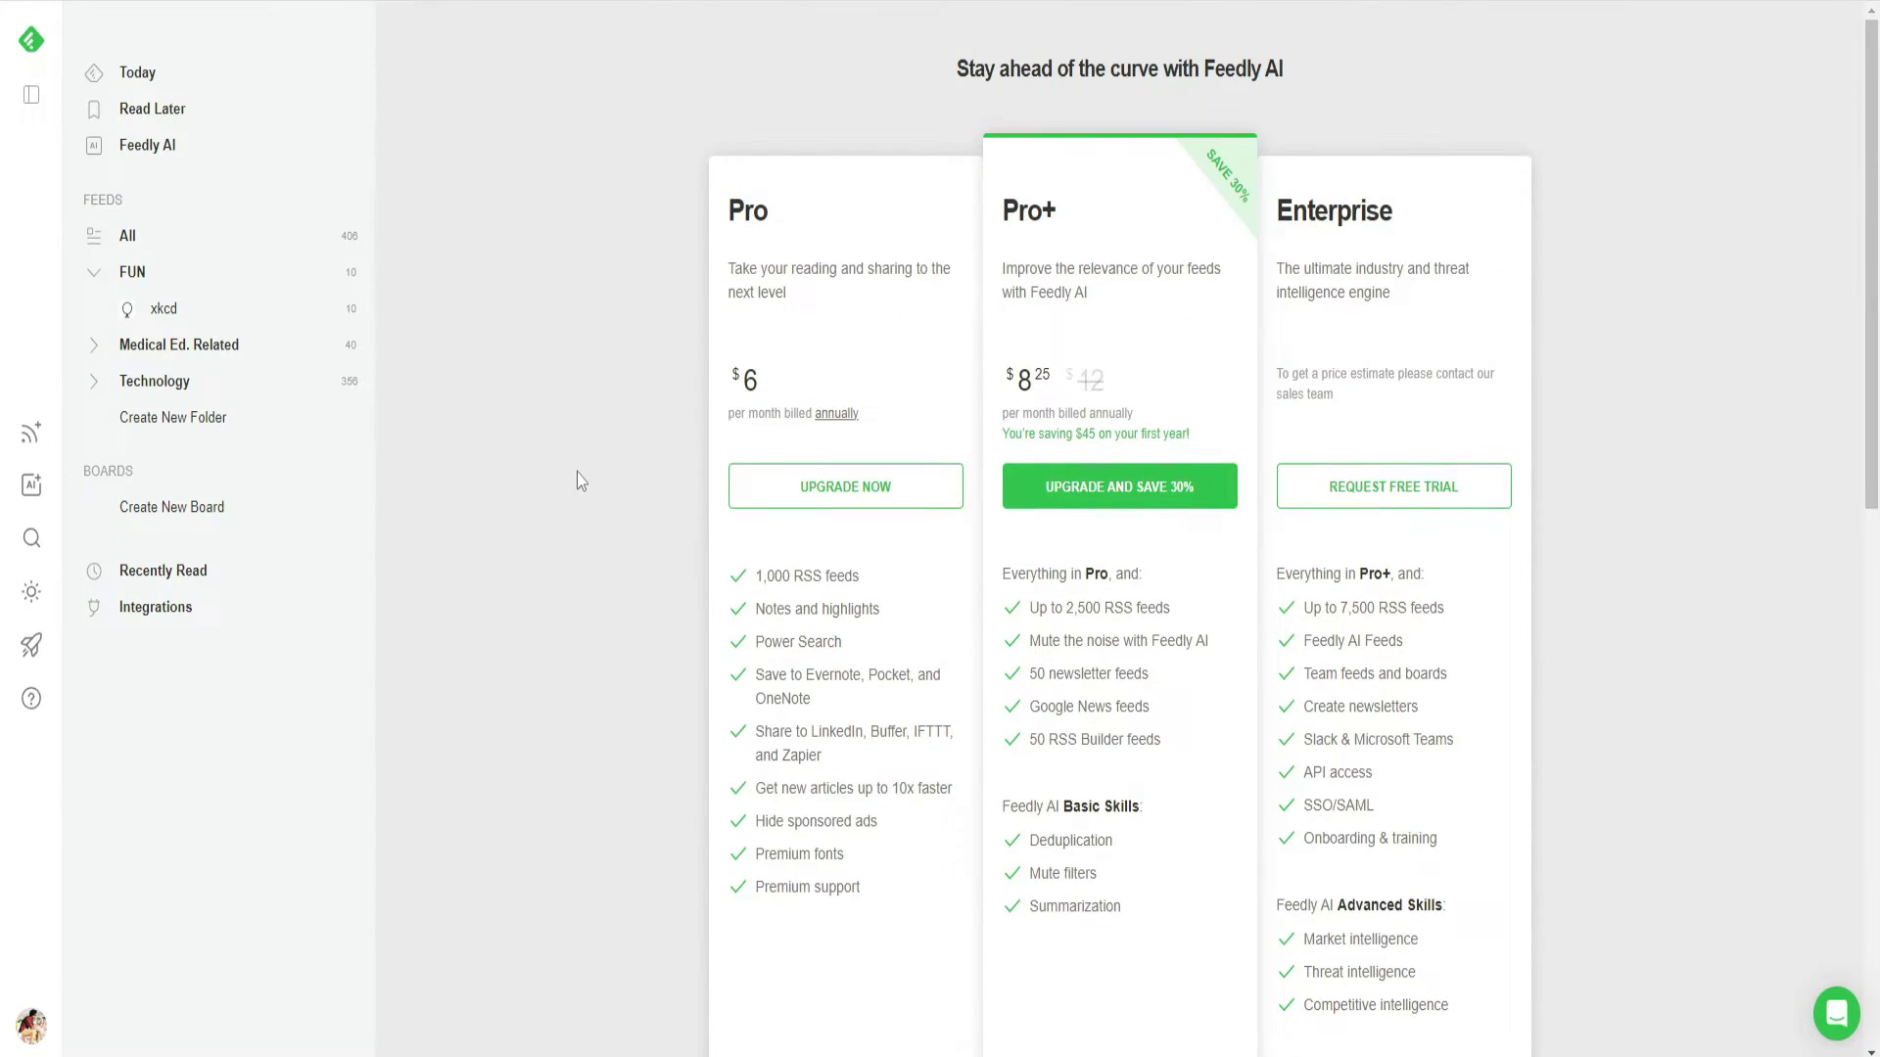
{"action": "left_click_drag", "start_coordinate": [732, 213], "coordinate": [1431, 444]}
{"action": "left_click", "coordinate": [1558, 477]}
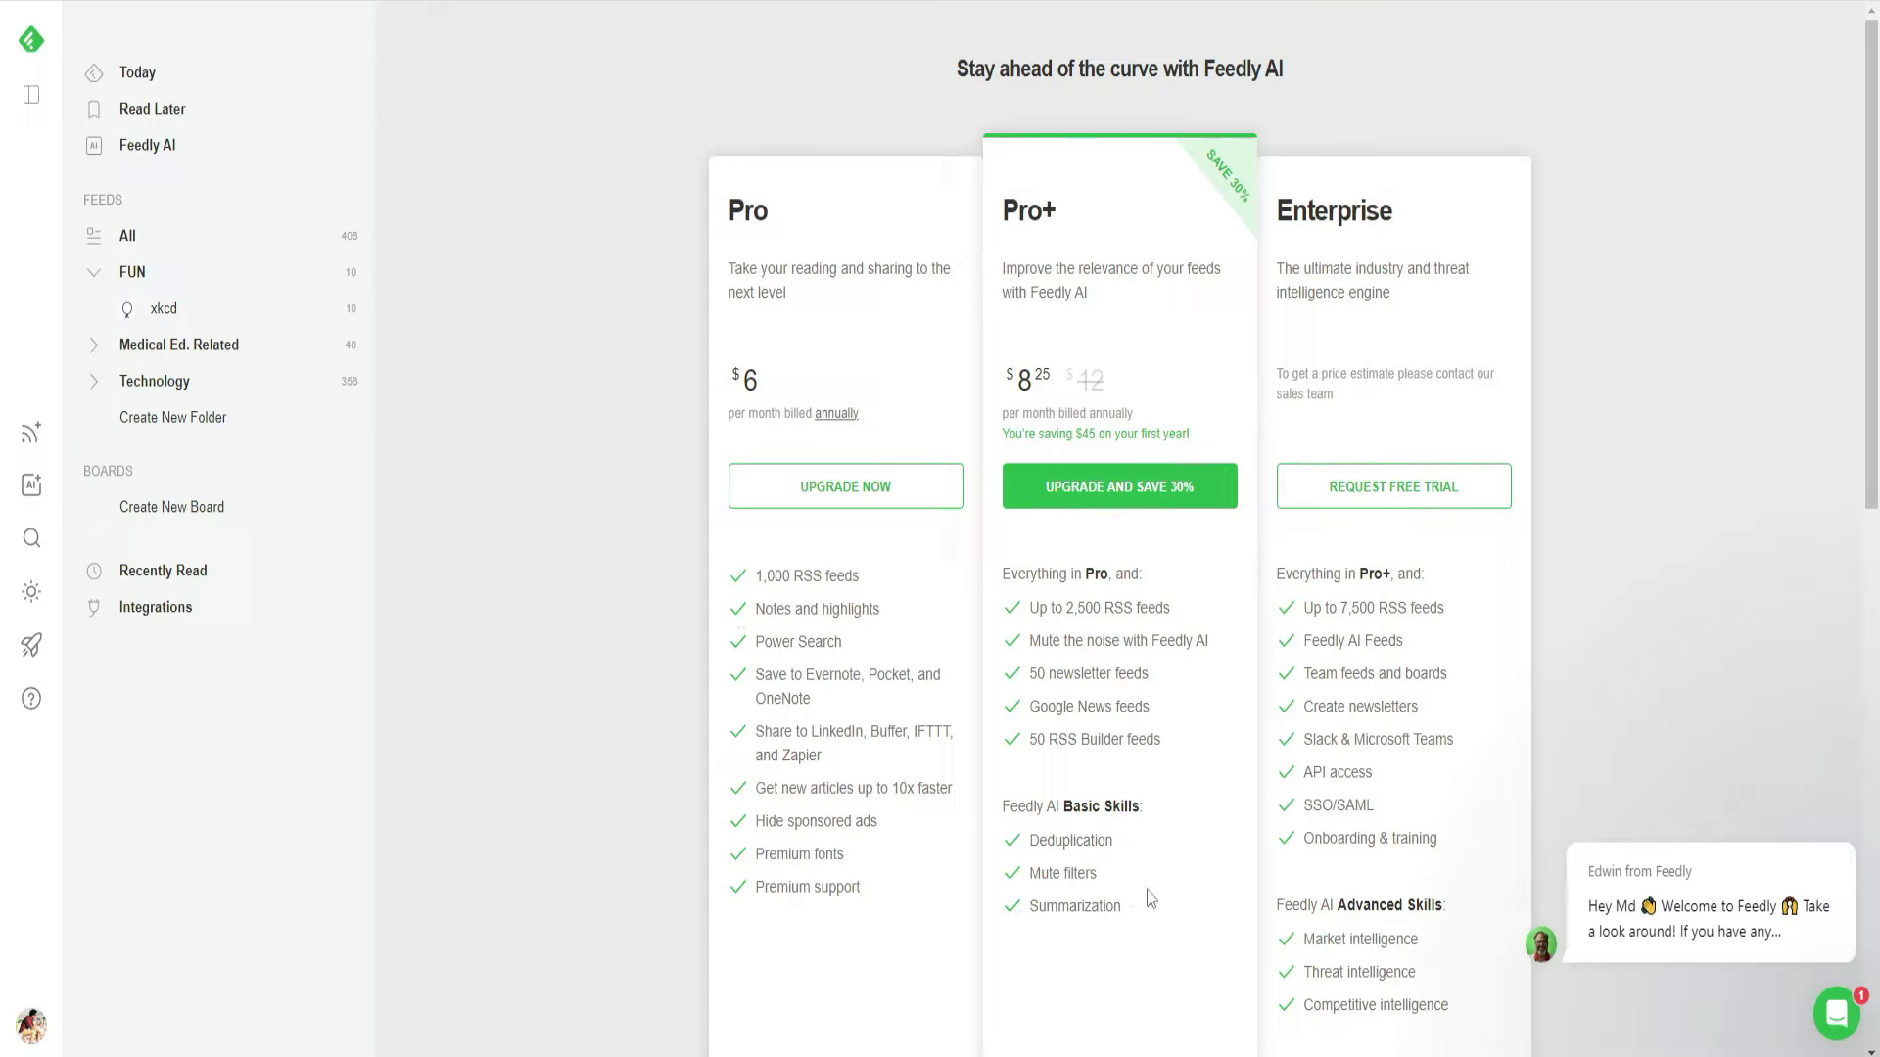
{"action": "left_click", "coordinate": [32, 41]}
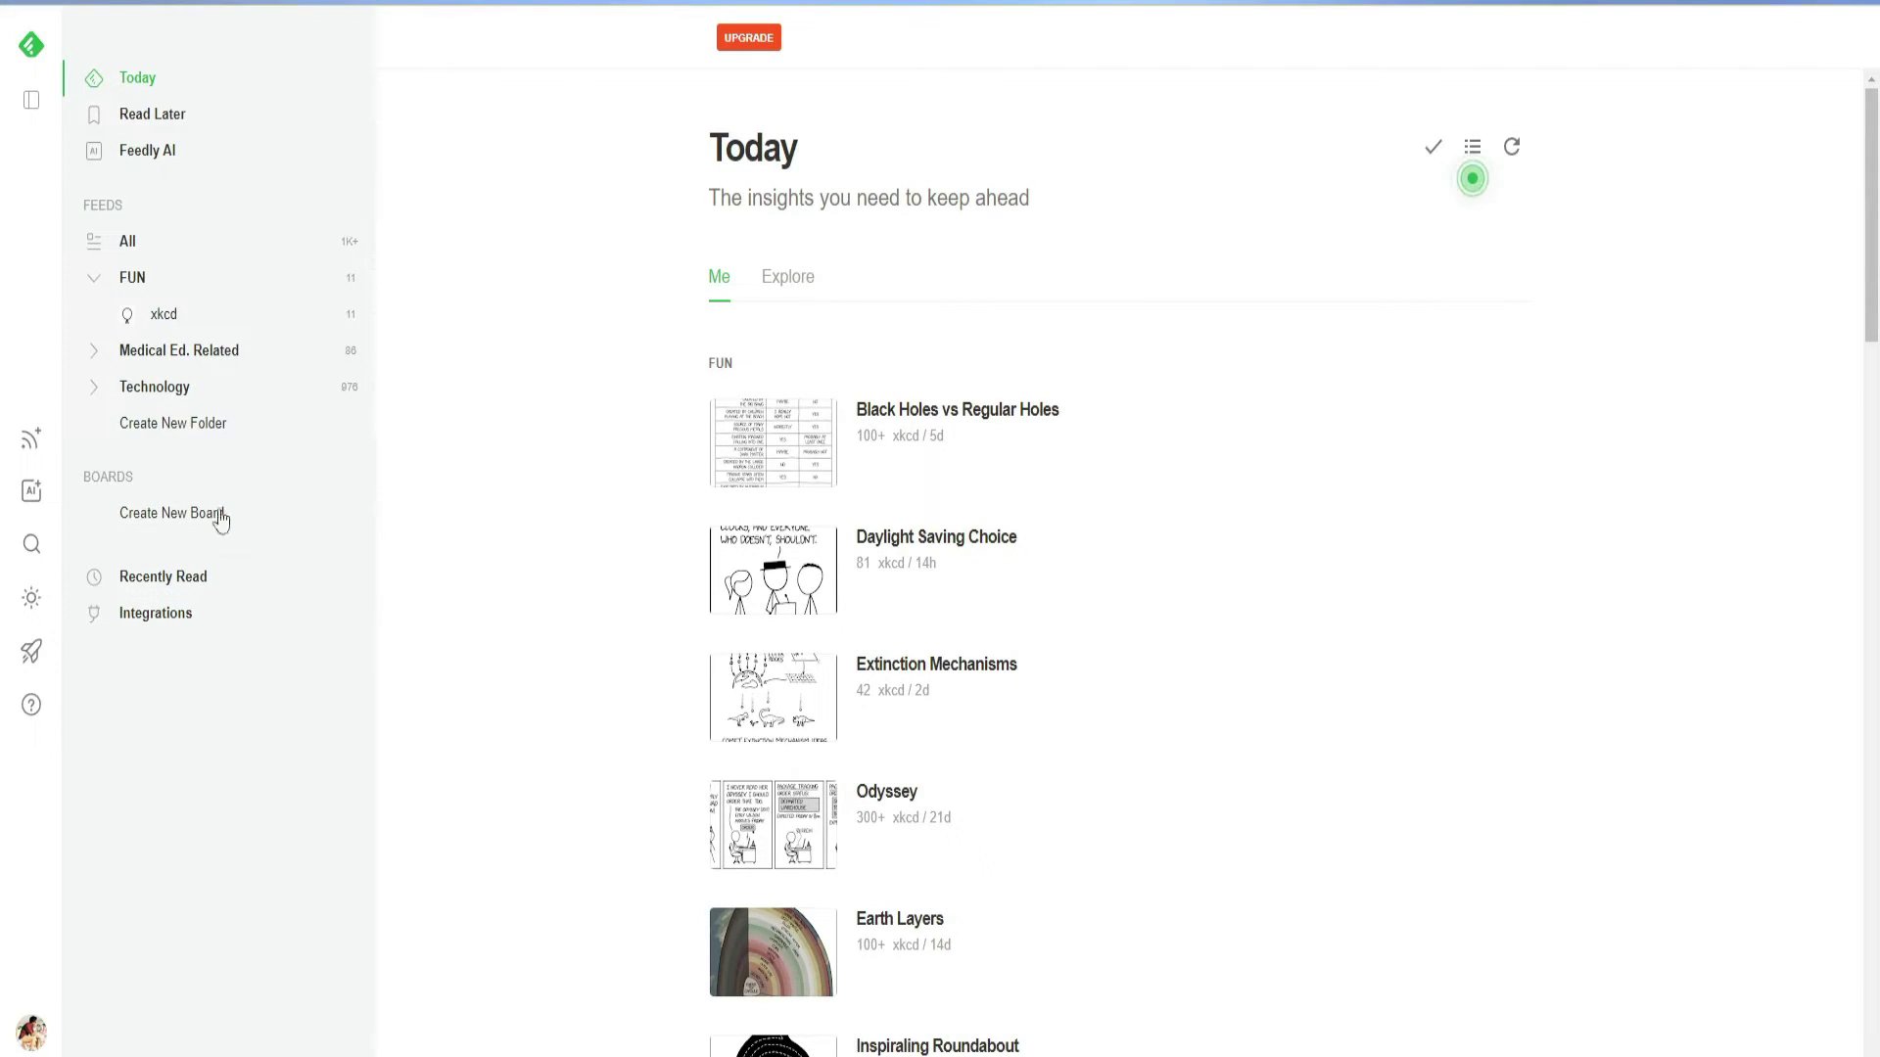
Step: On the add-content page, view the Twitter, Reddit and Newsletters tabs, then return to Websites
{"action": "left_click", "coordinate": [31, 440]}
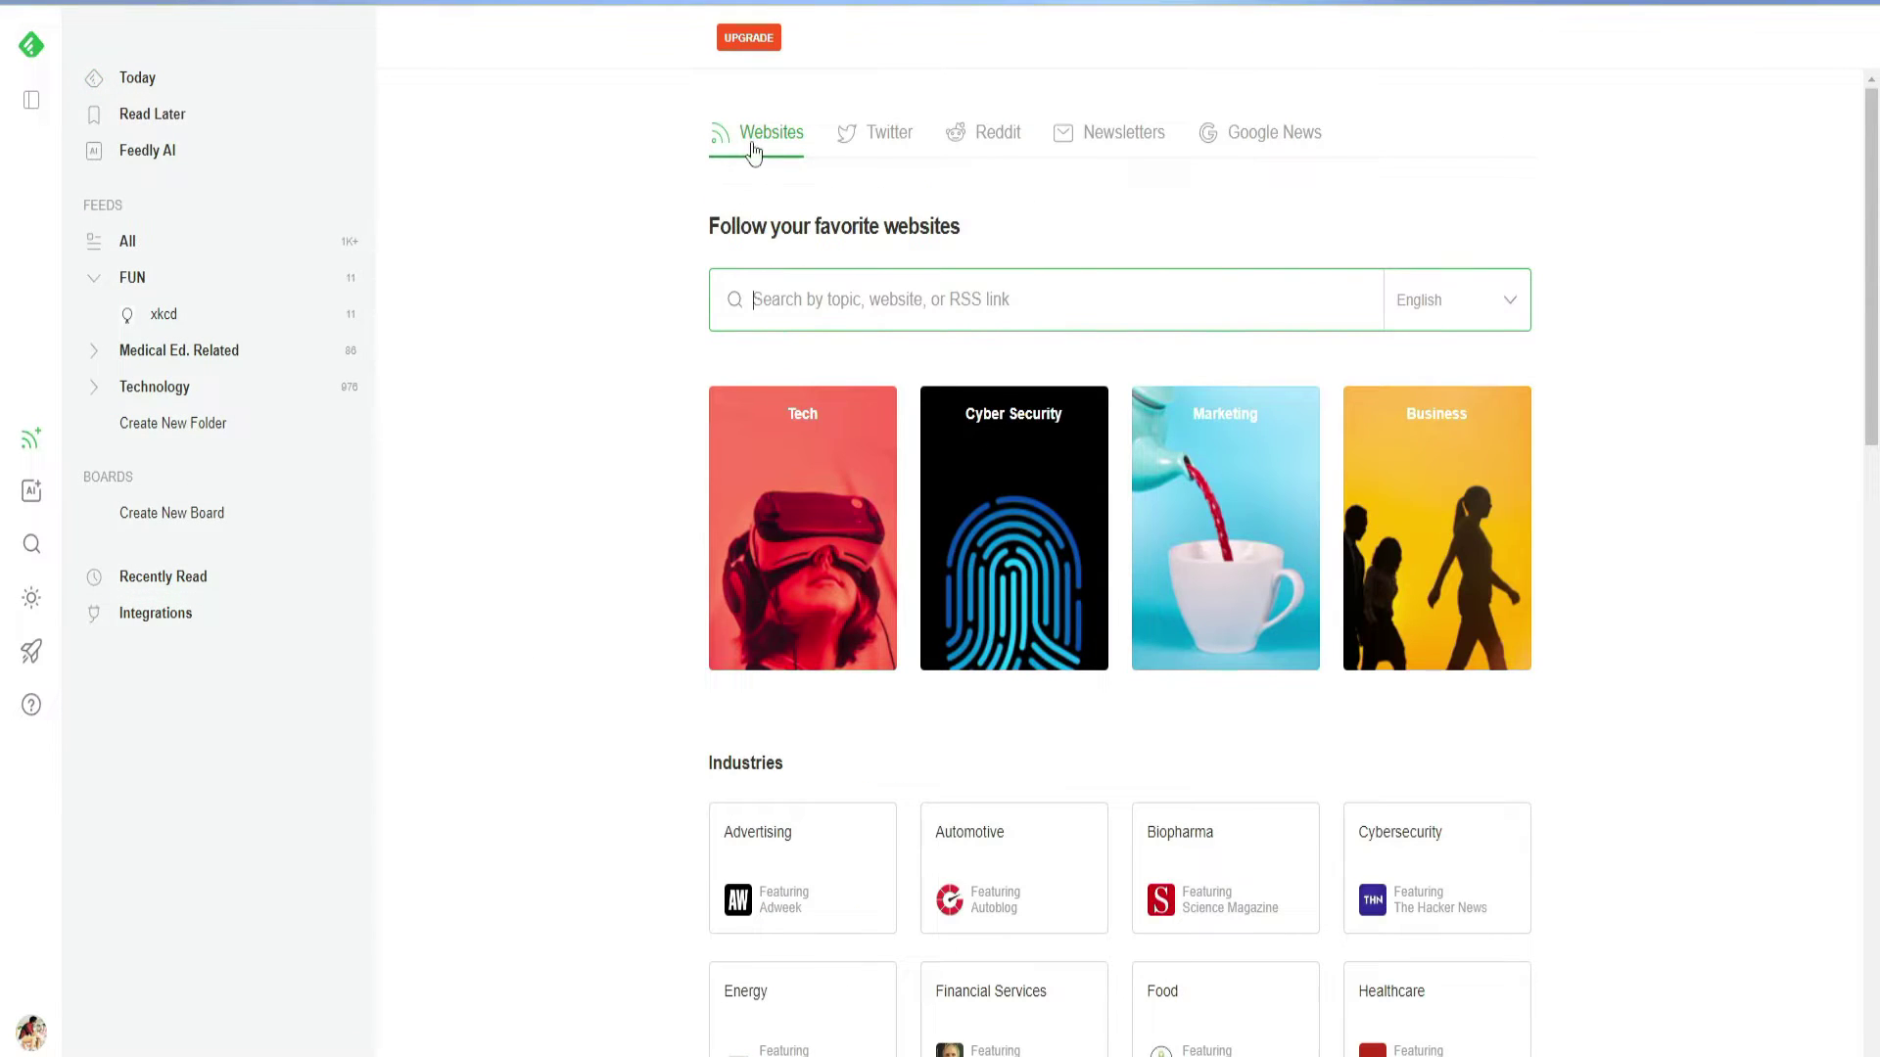
{"action": "left_click", "coordinate": [882, 135]}
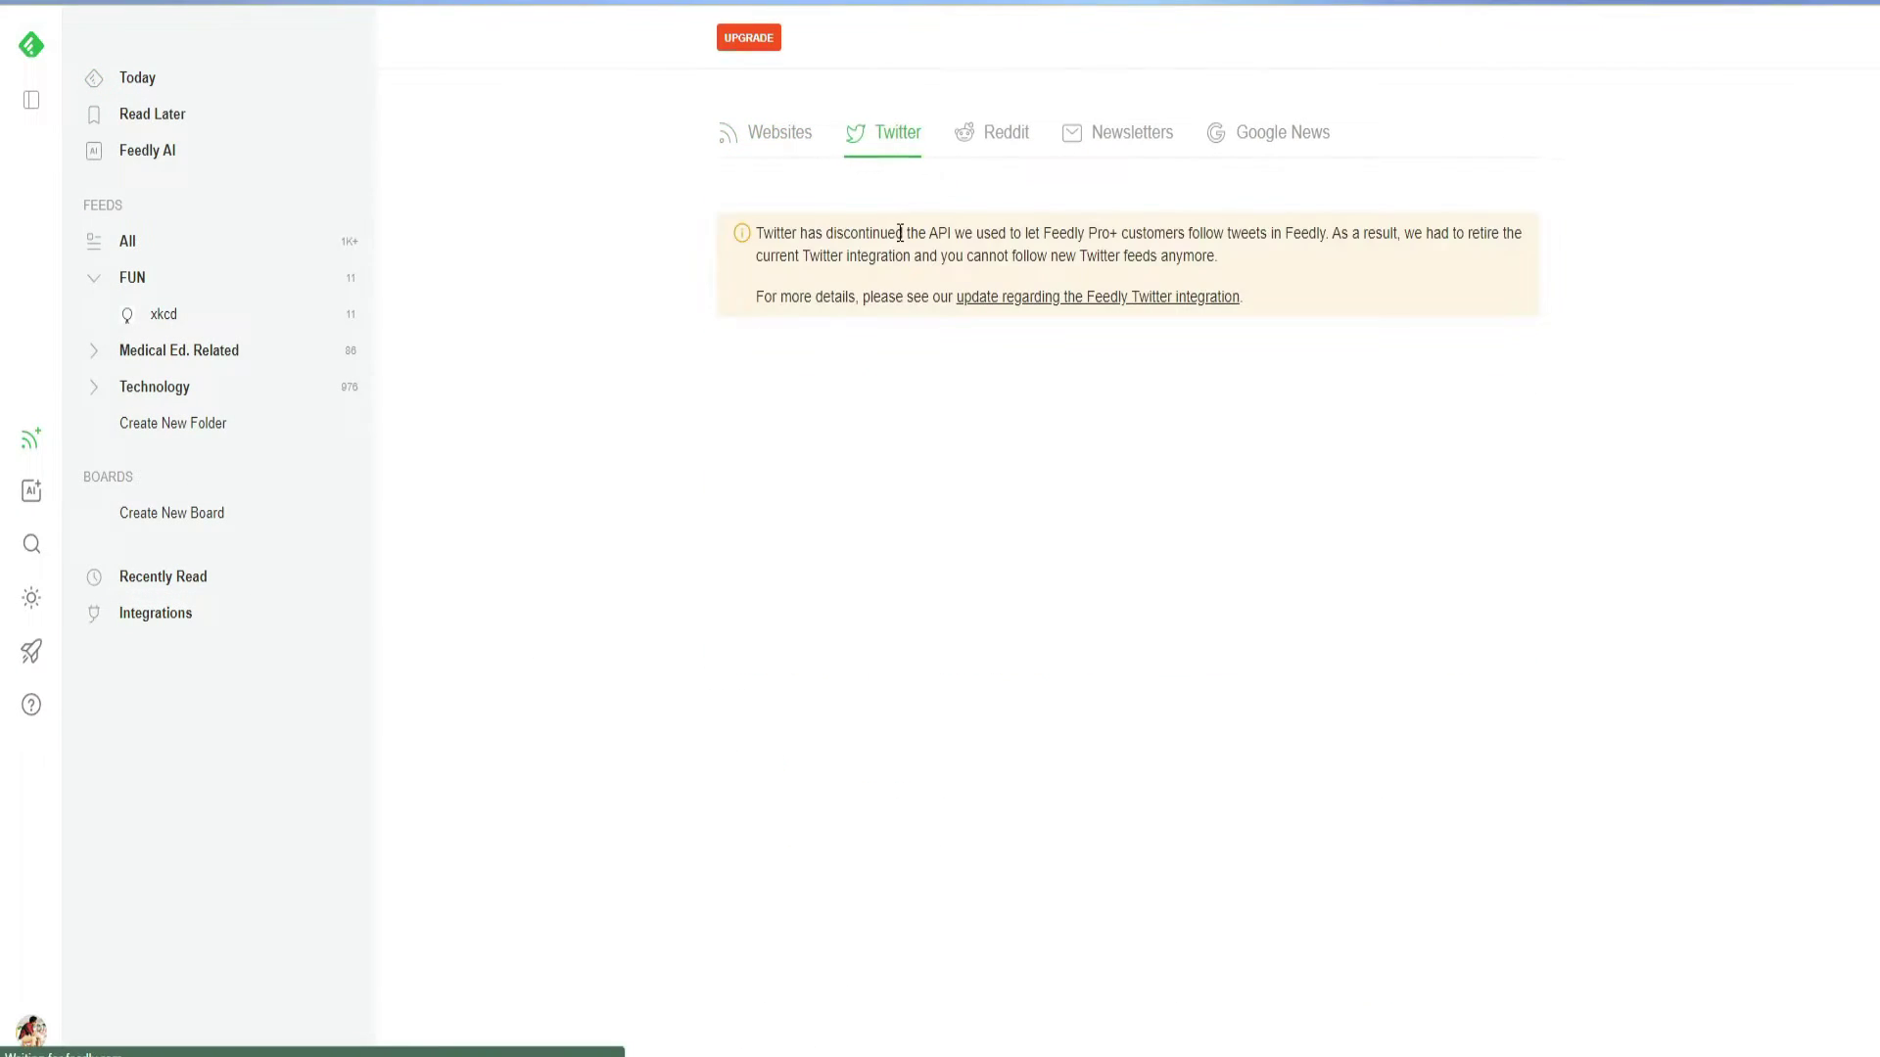
{"action": "left_click", "coordinate": [1026, 149]}
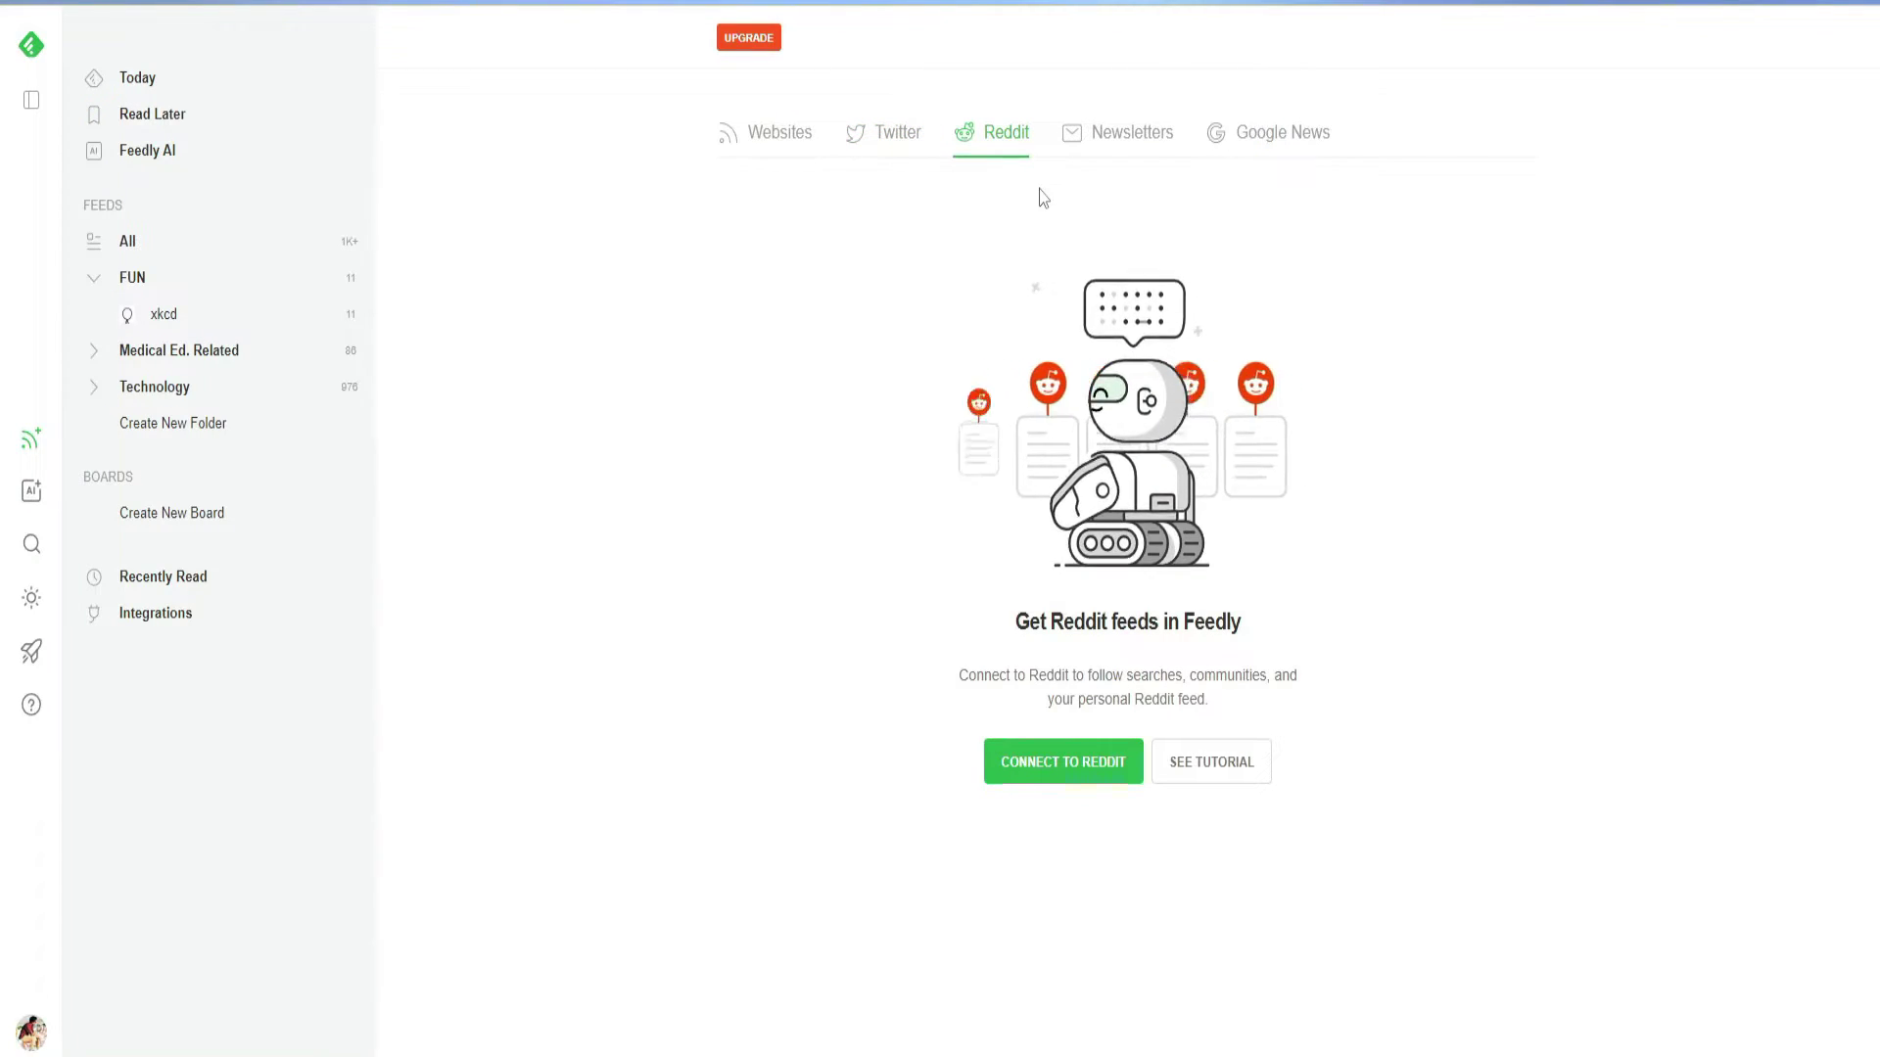
{"action": "left_click", "coordinate": [1116, 147]}
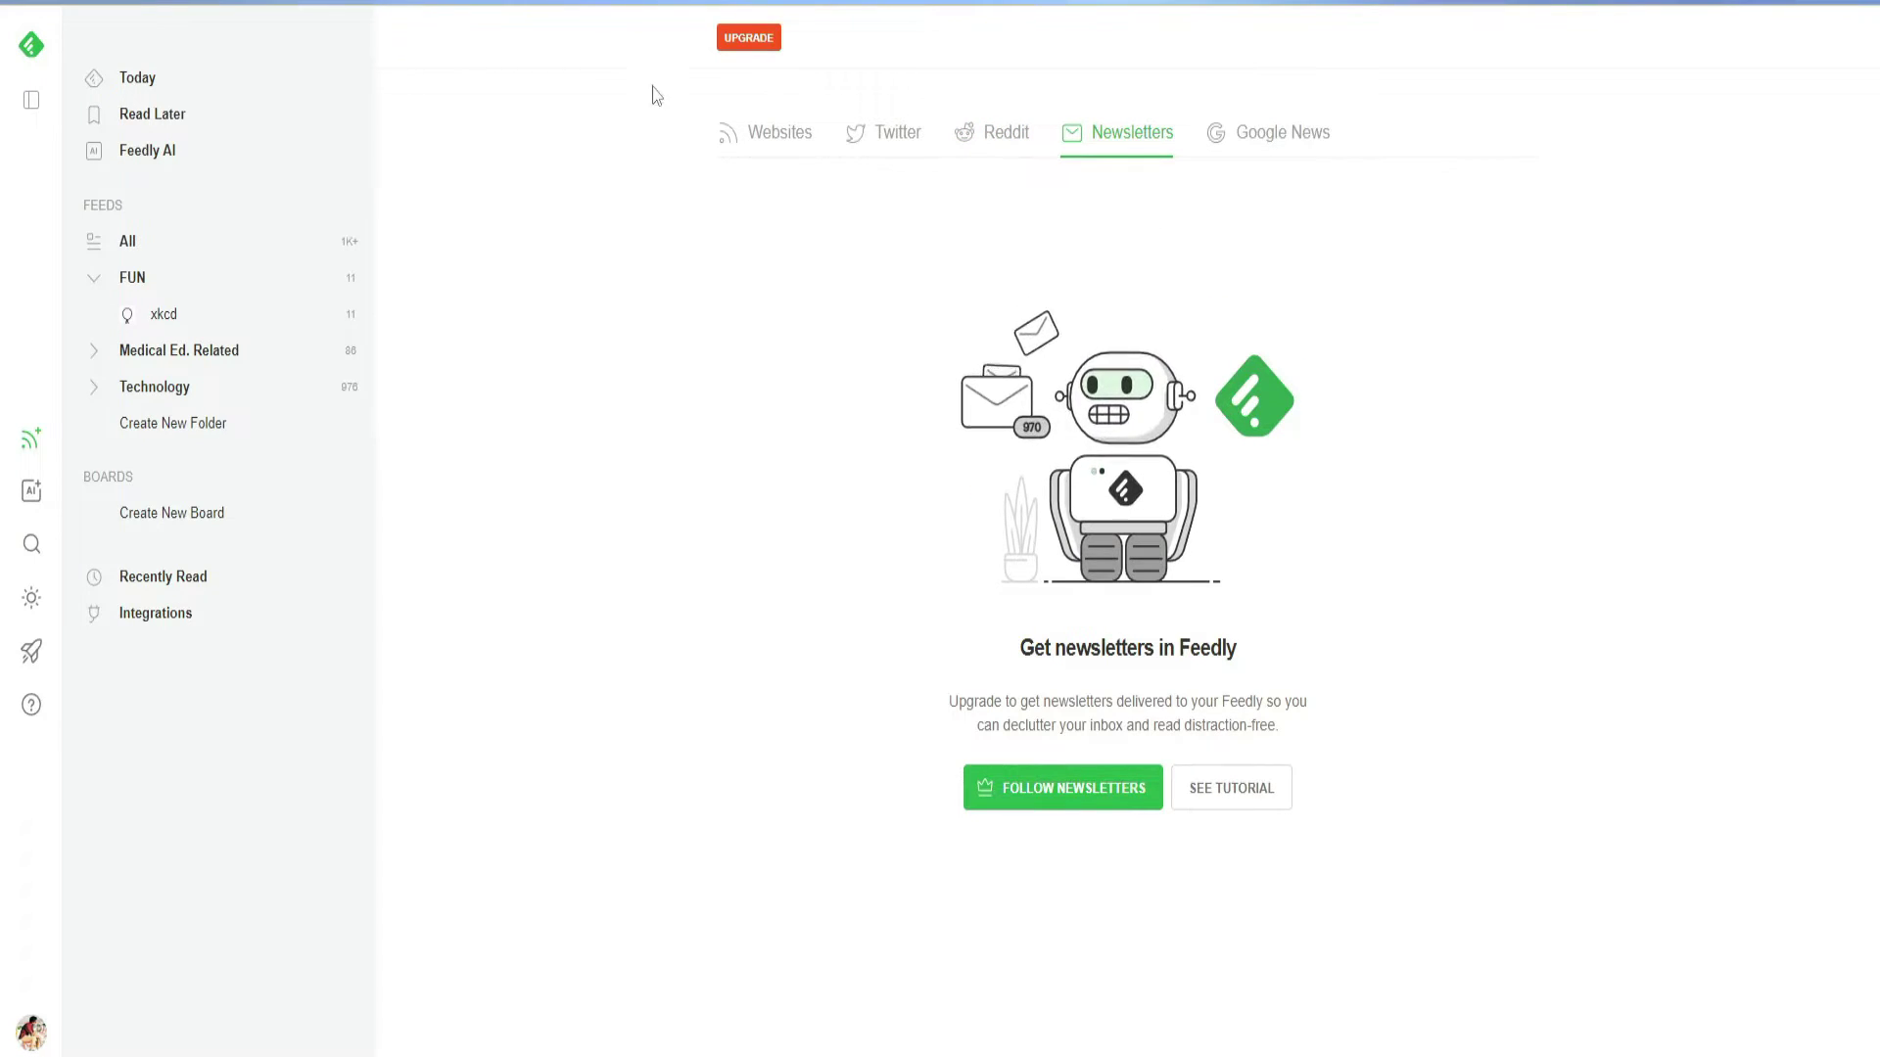
{"action": "left_click", "coordinate": [783, 153]}
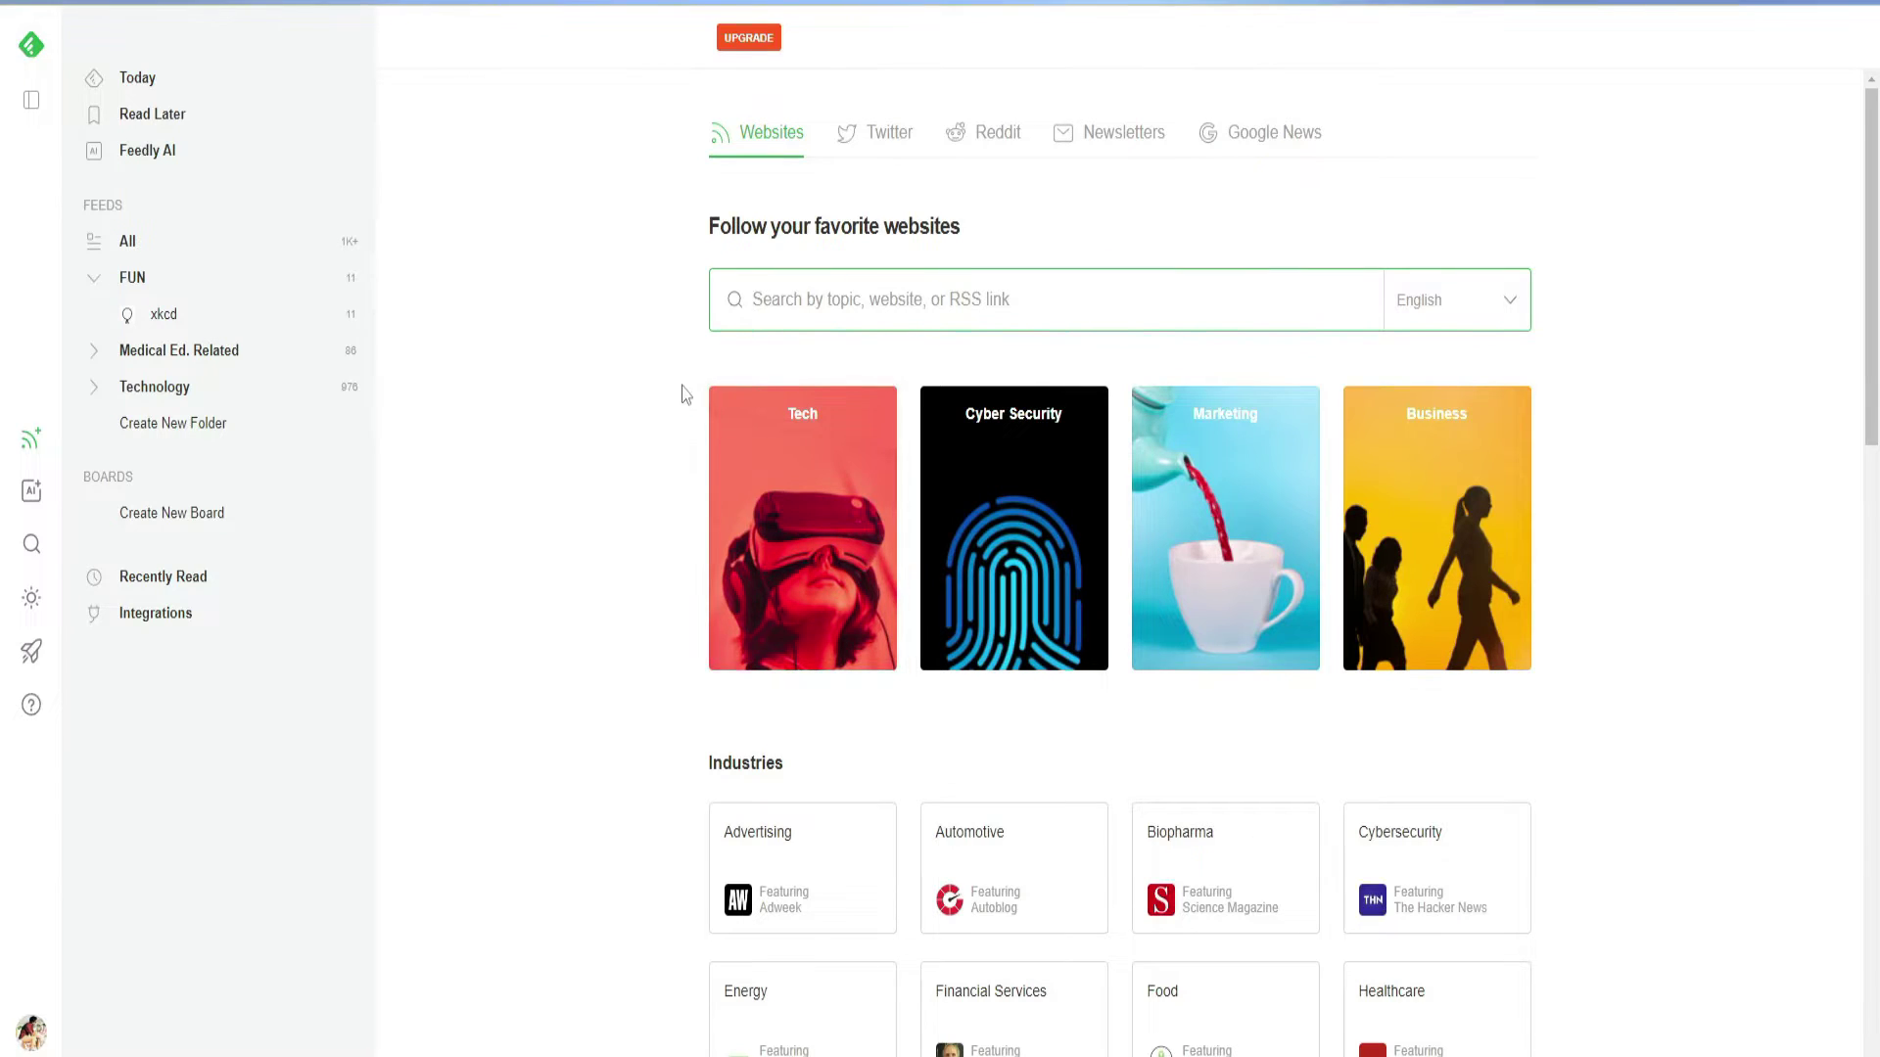
Step: Open the Cryptocurrency topic card to browse #cryptocurrency website results
{"action": "scroll", "coordinate": [617, 524], "scroll_direction": "down", "scroll_amount": 10}
{"action": "scroll", "coordinate": [705, 490], "scroll_direction": "down", "scroll_amount": 2}
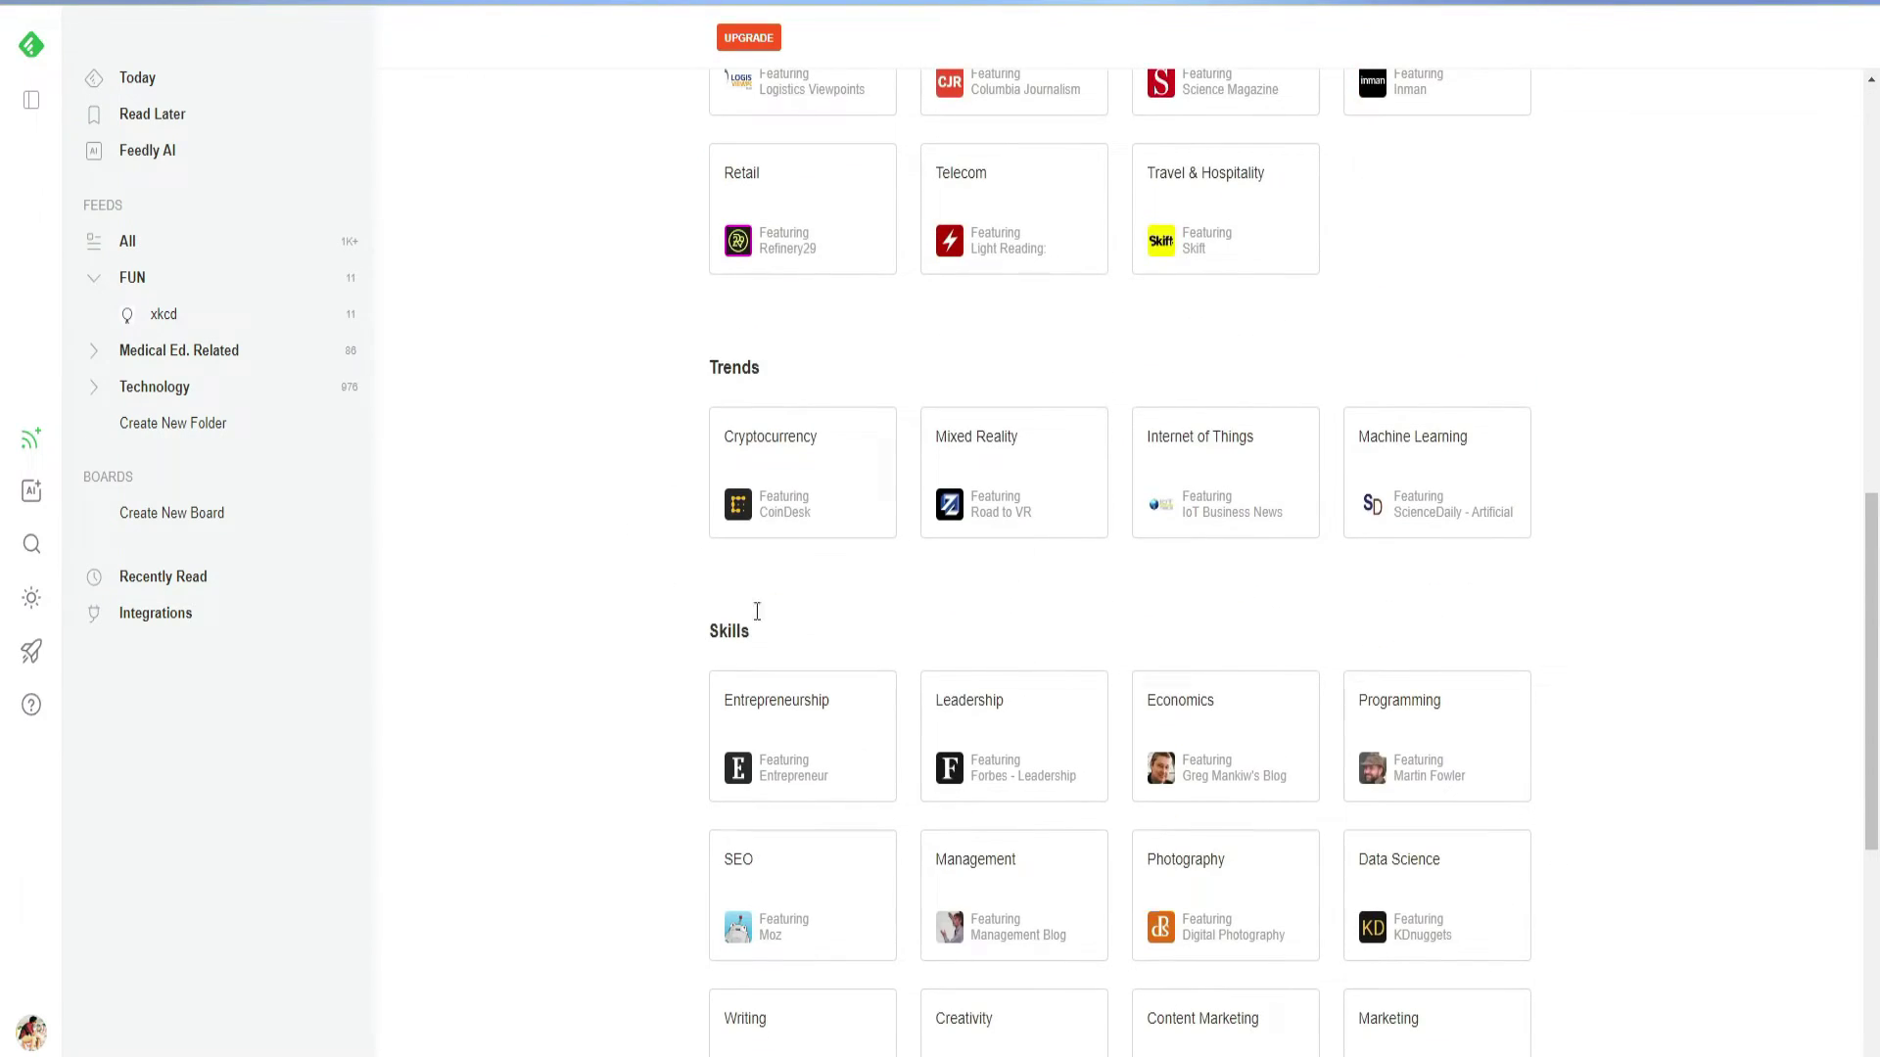
{"action": "left_click", "coordinate": [819, 509]}
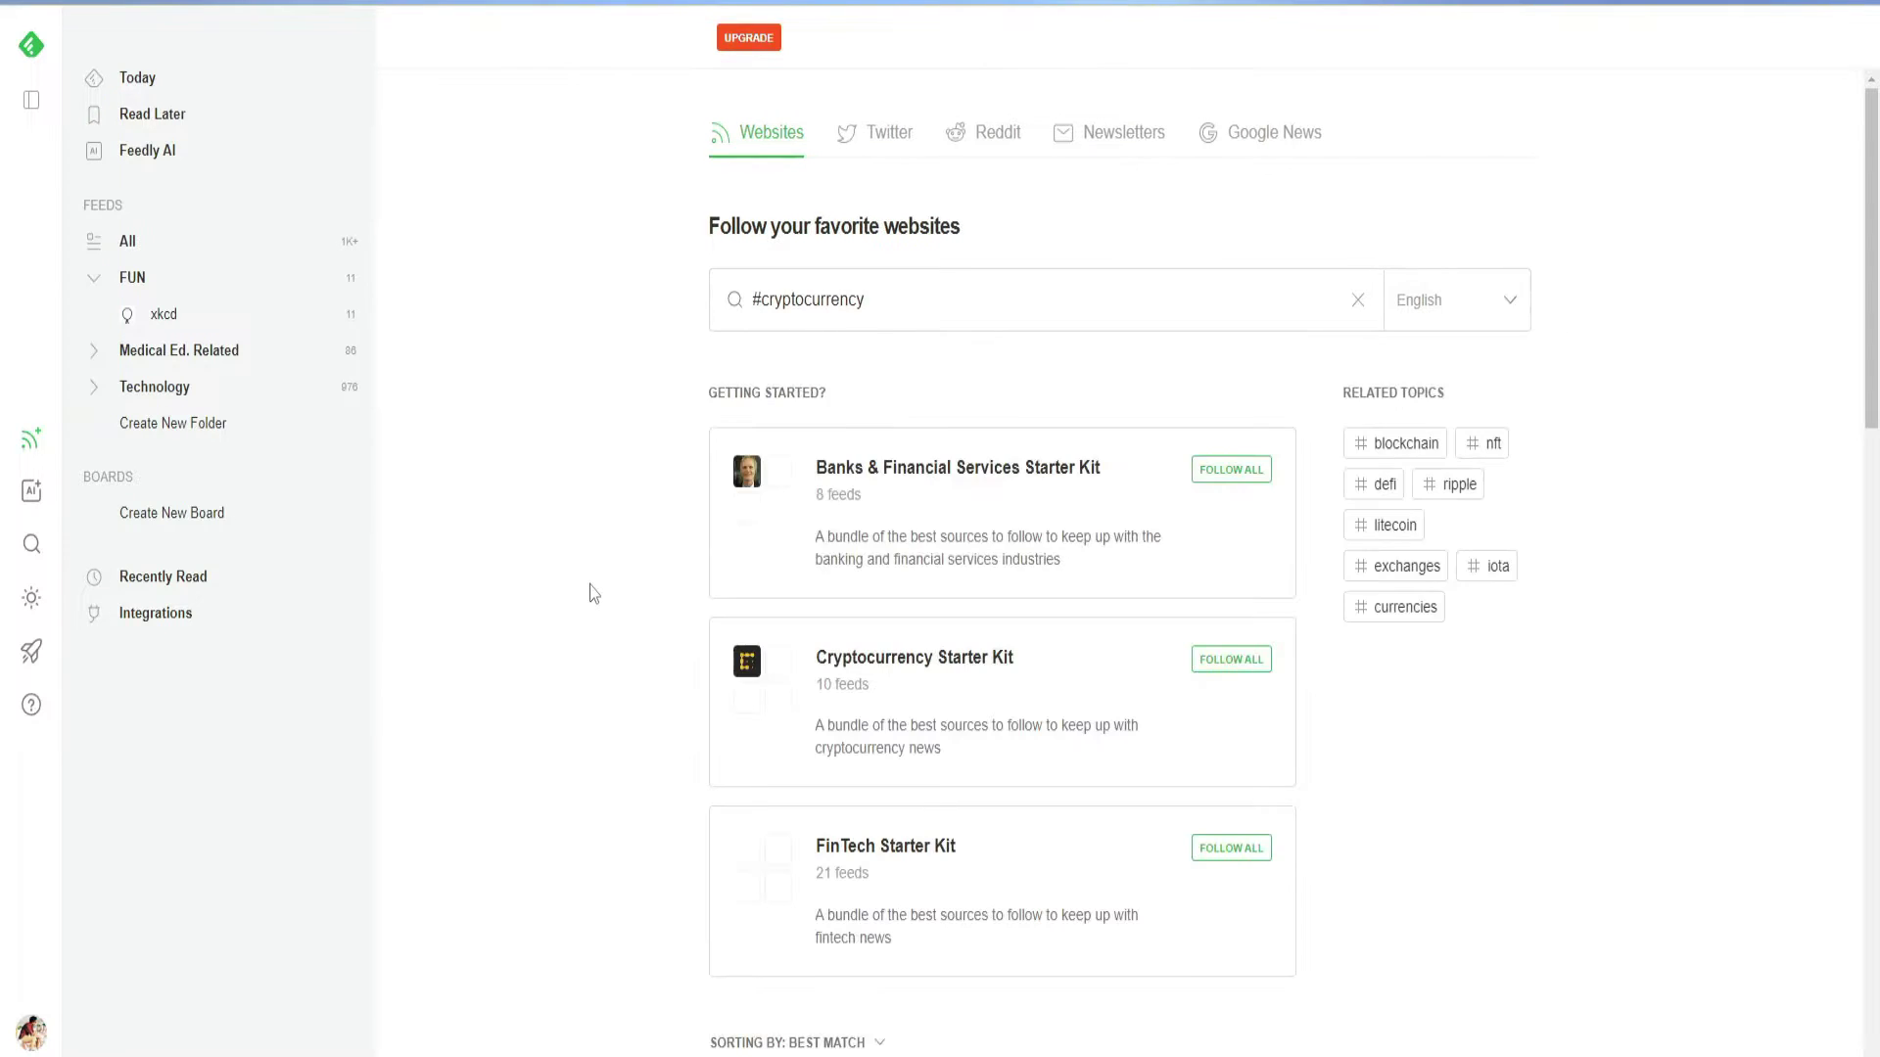
{"action": "scroll", "coordinate": [497, 582], "scroll_direction": "down", "scroll_amount": 3}
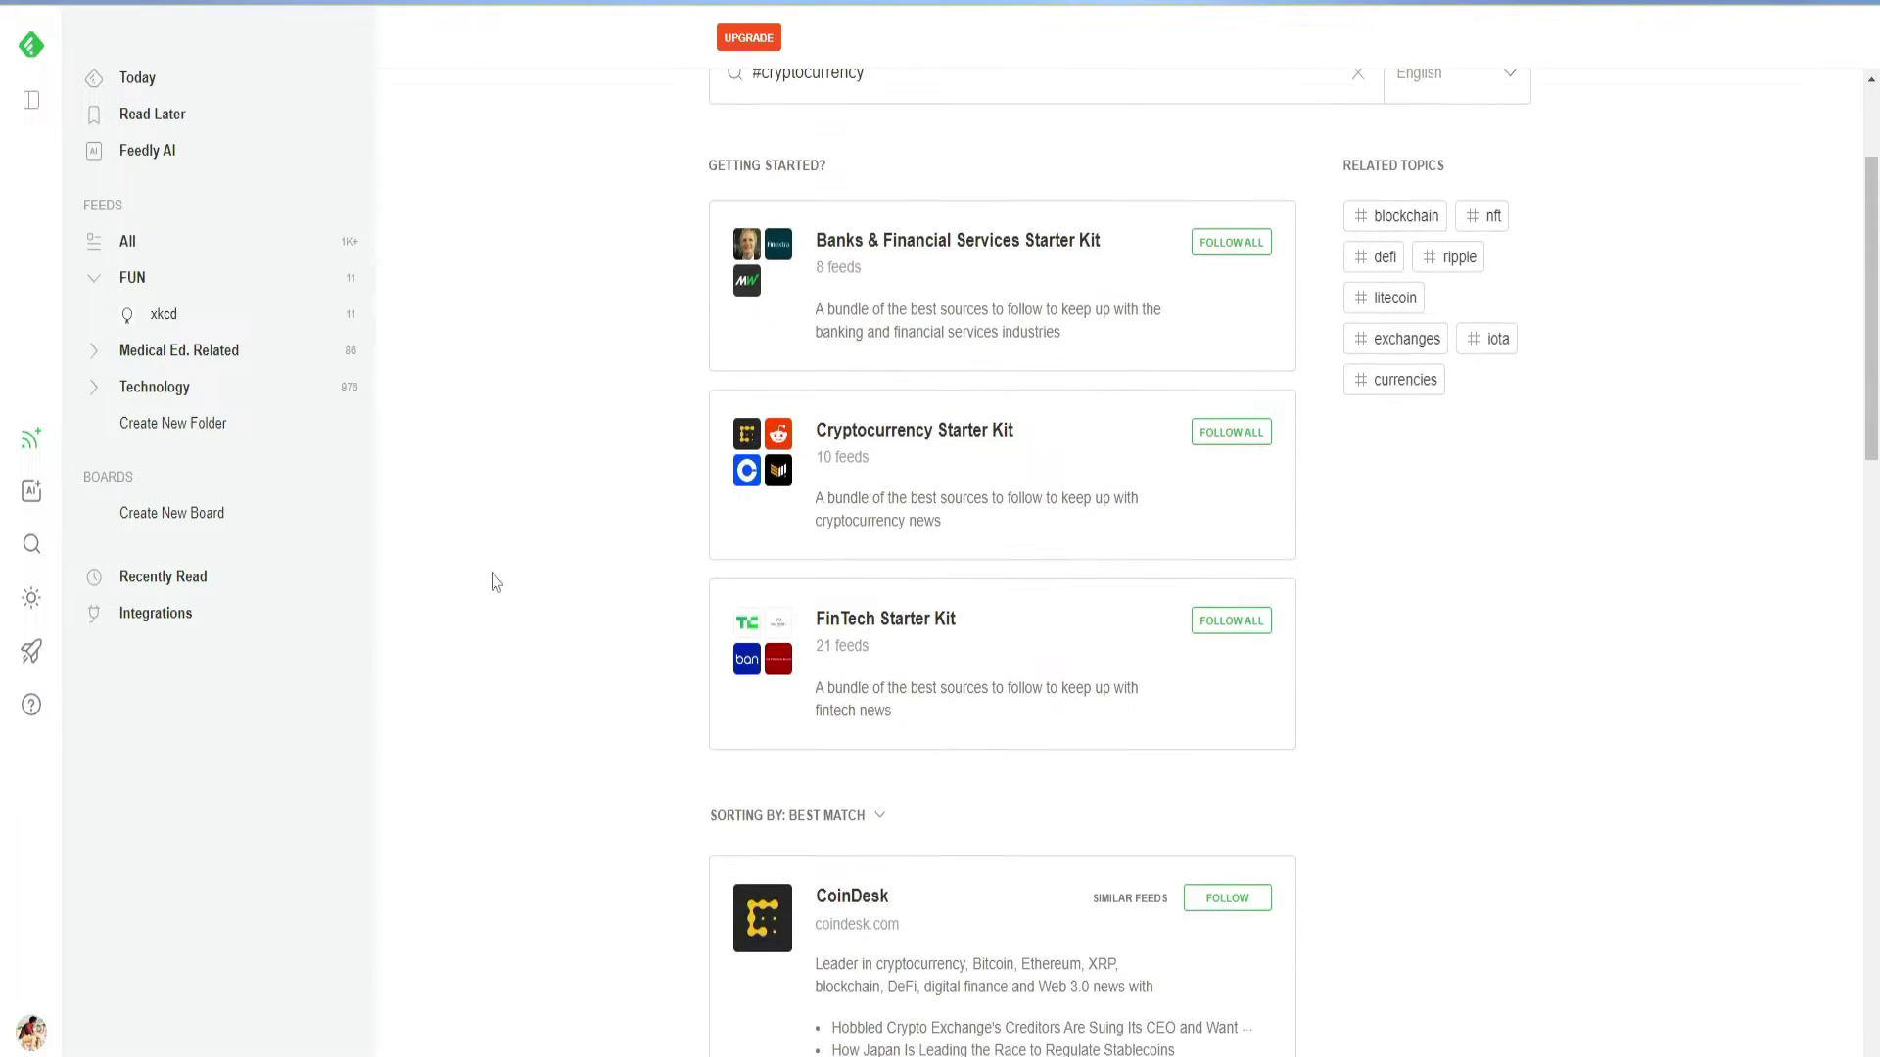
{"action": "scroll", "coordinate": [1203, 832], "scroll_direction": "down", "scroll_amount": 5}
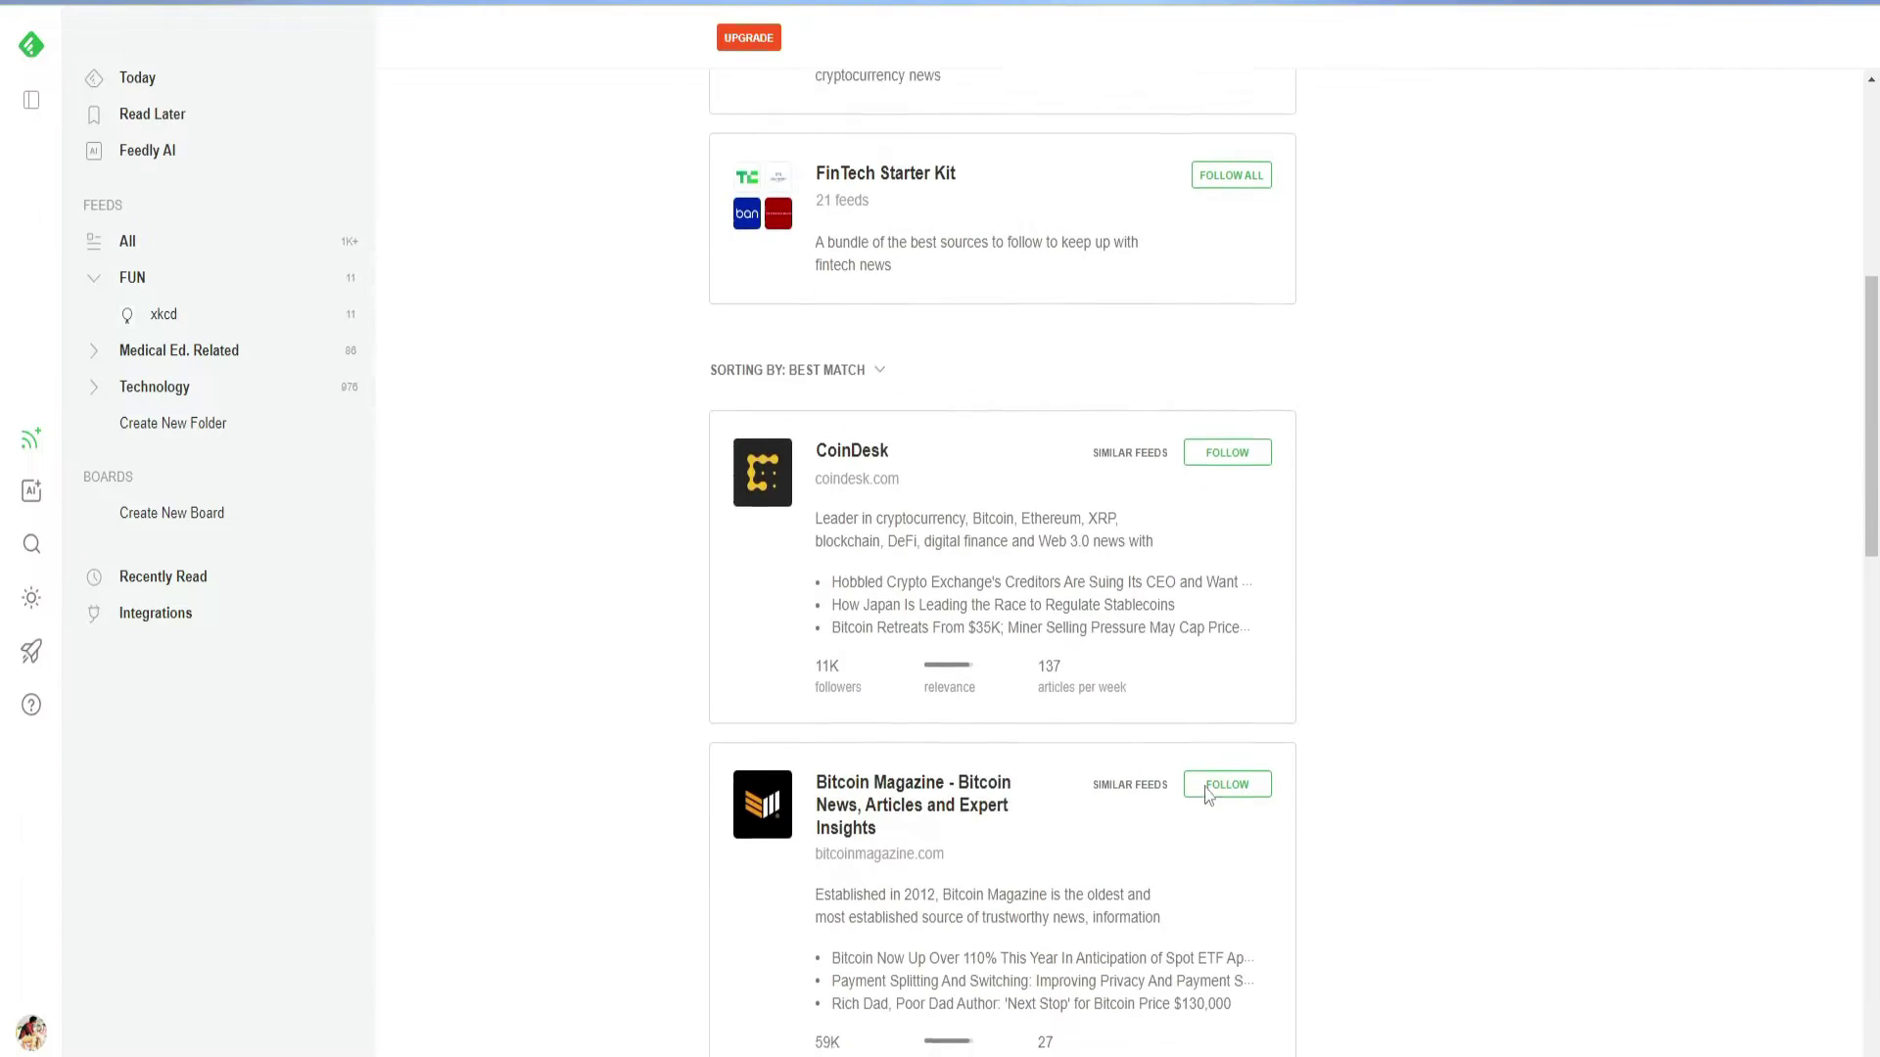
{"action": "scroll", "coordinate": [1208, 986], "scroll_direction": "up", "scroll_amount": 6}
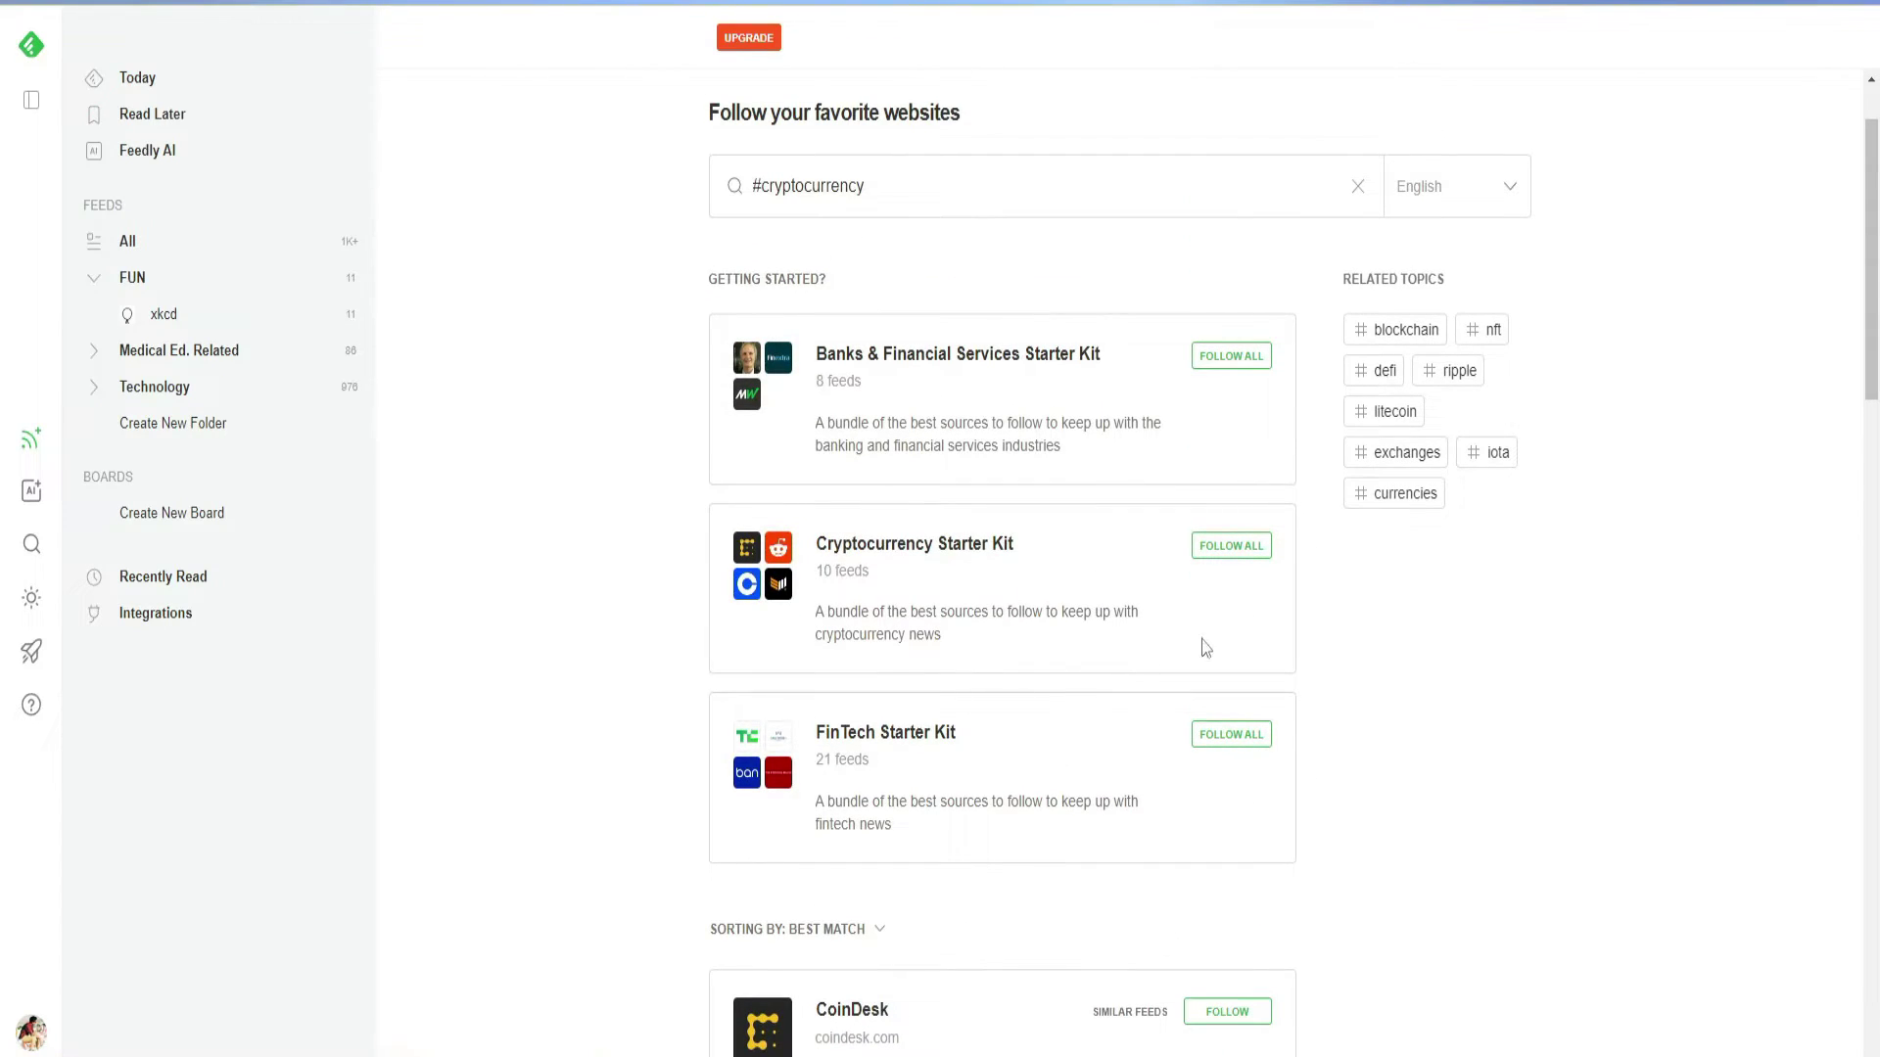
Step: Follow CoinDesk into the Technology folder and open the Technology feed
{"action": "left_click", "coordinate": [1243, 1024]}
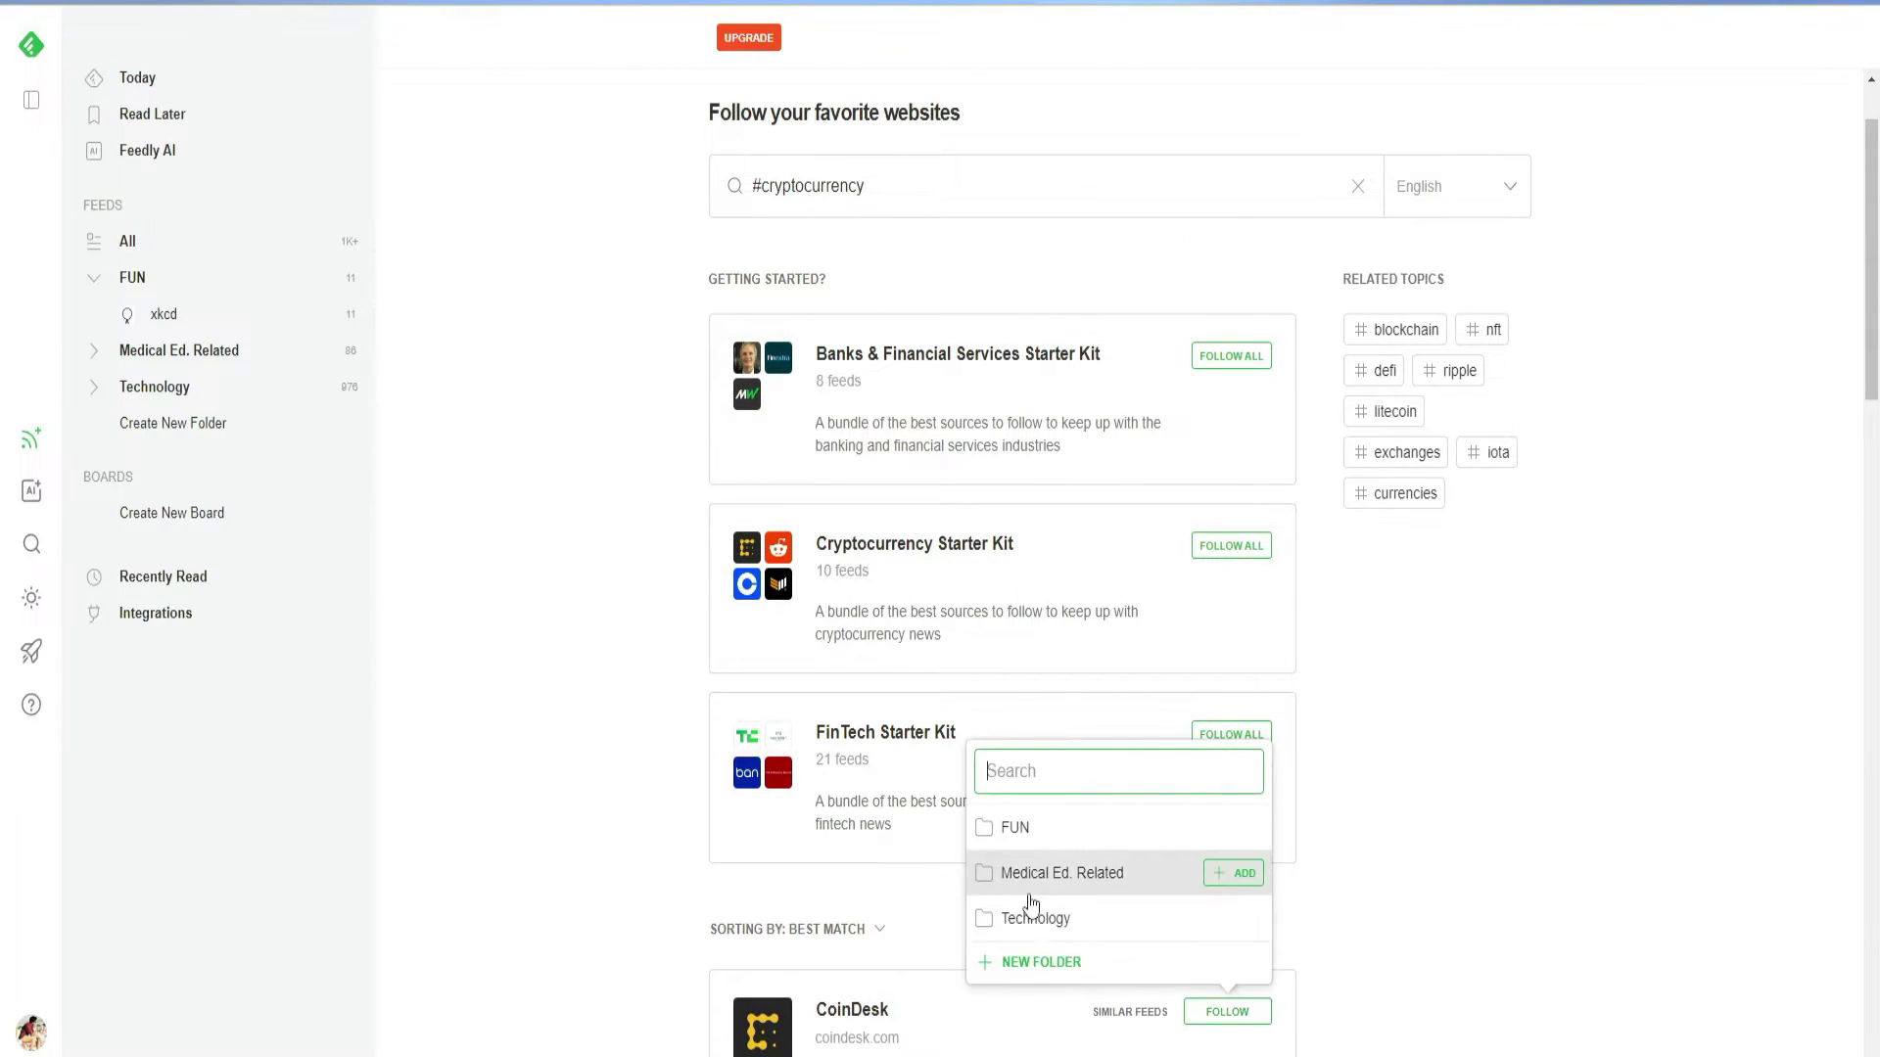
{"action": "left_click", "coordinate": [1222, 925]}
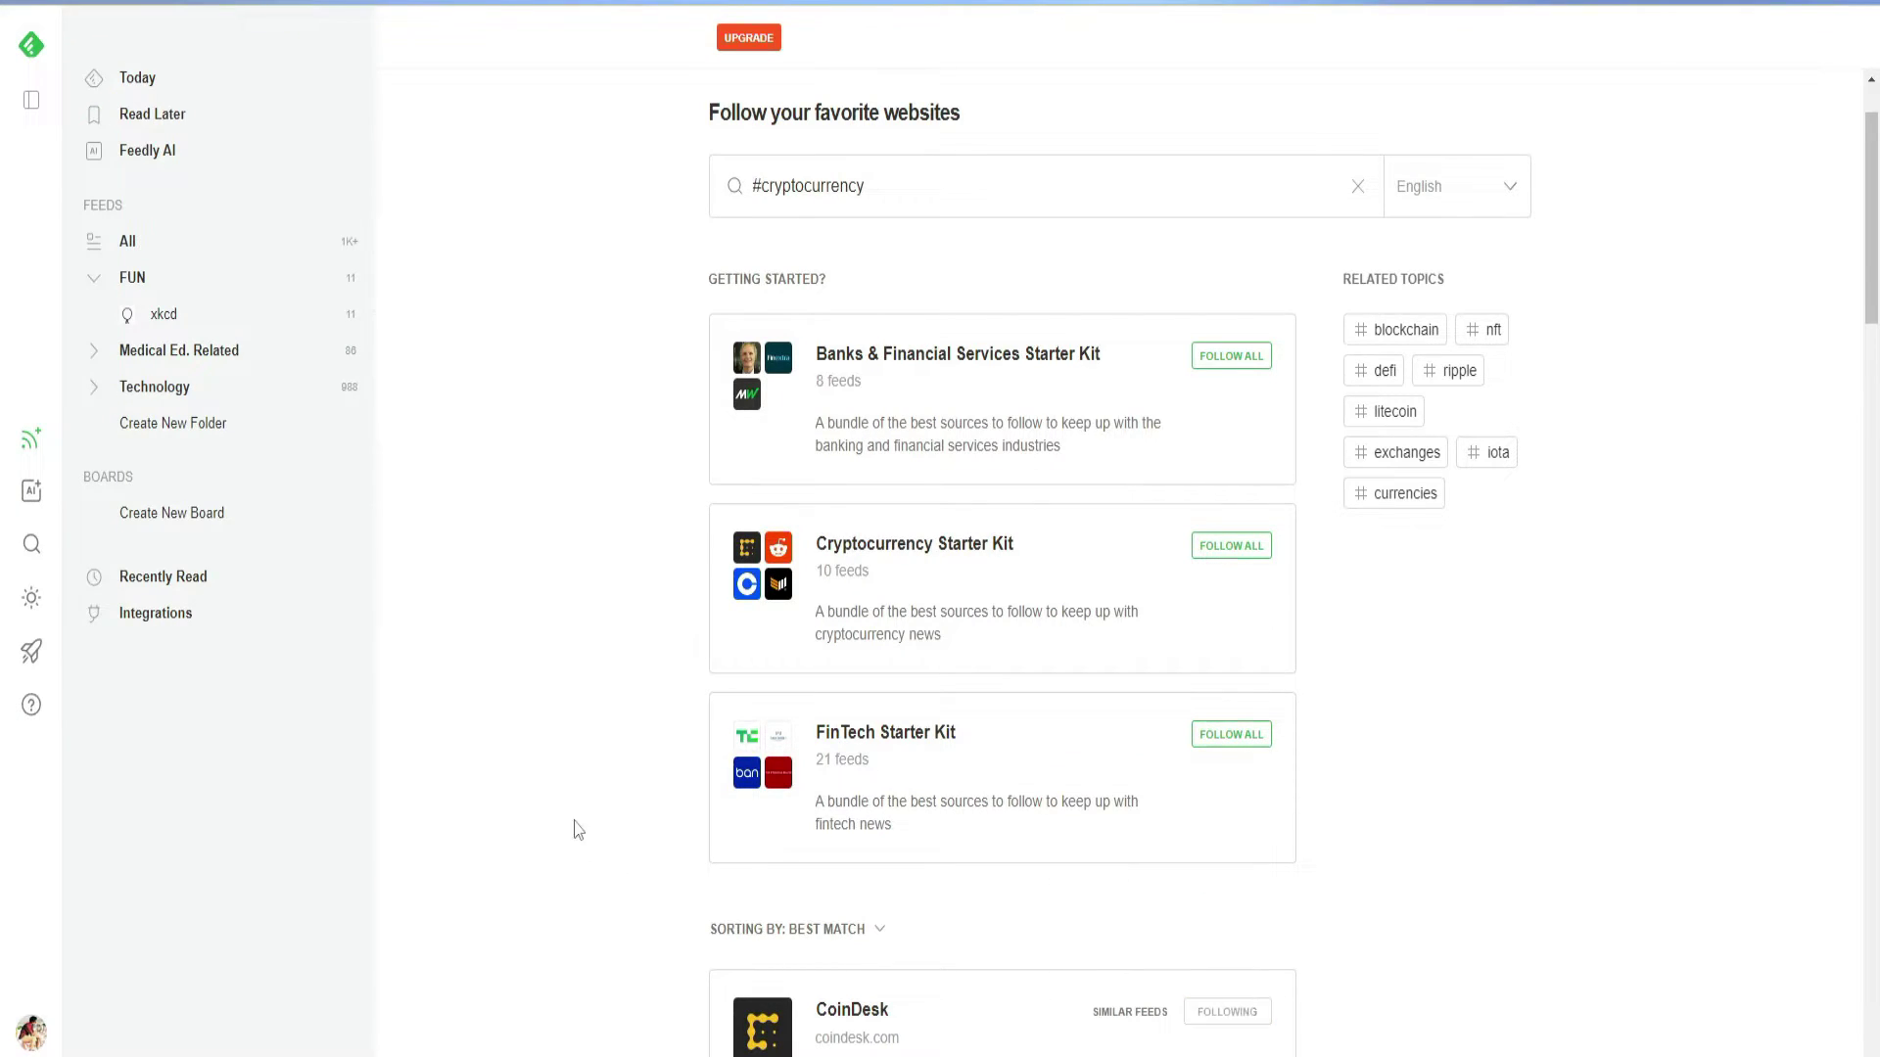
{"action": "scroll", "coordinate": [575, 827], "scroll_direction": "down", "scroll_amount": 2}
{"action": "left_click", "coordinate": [155, 387]}
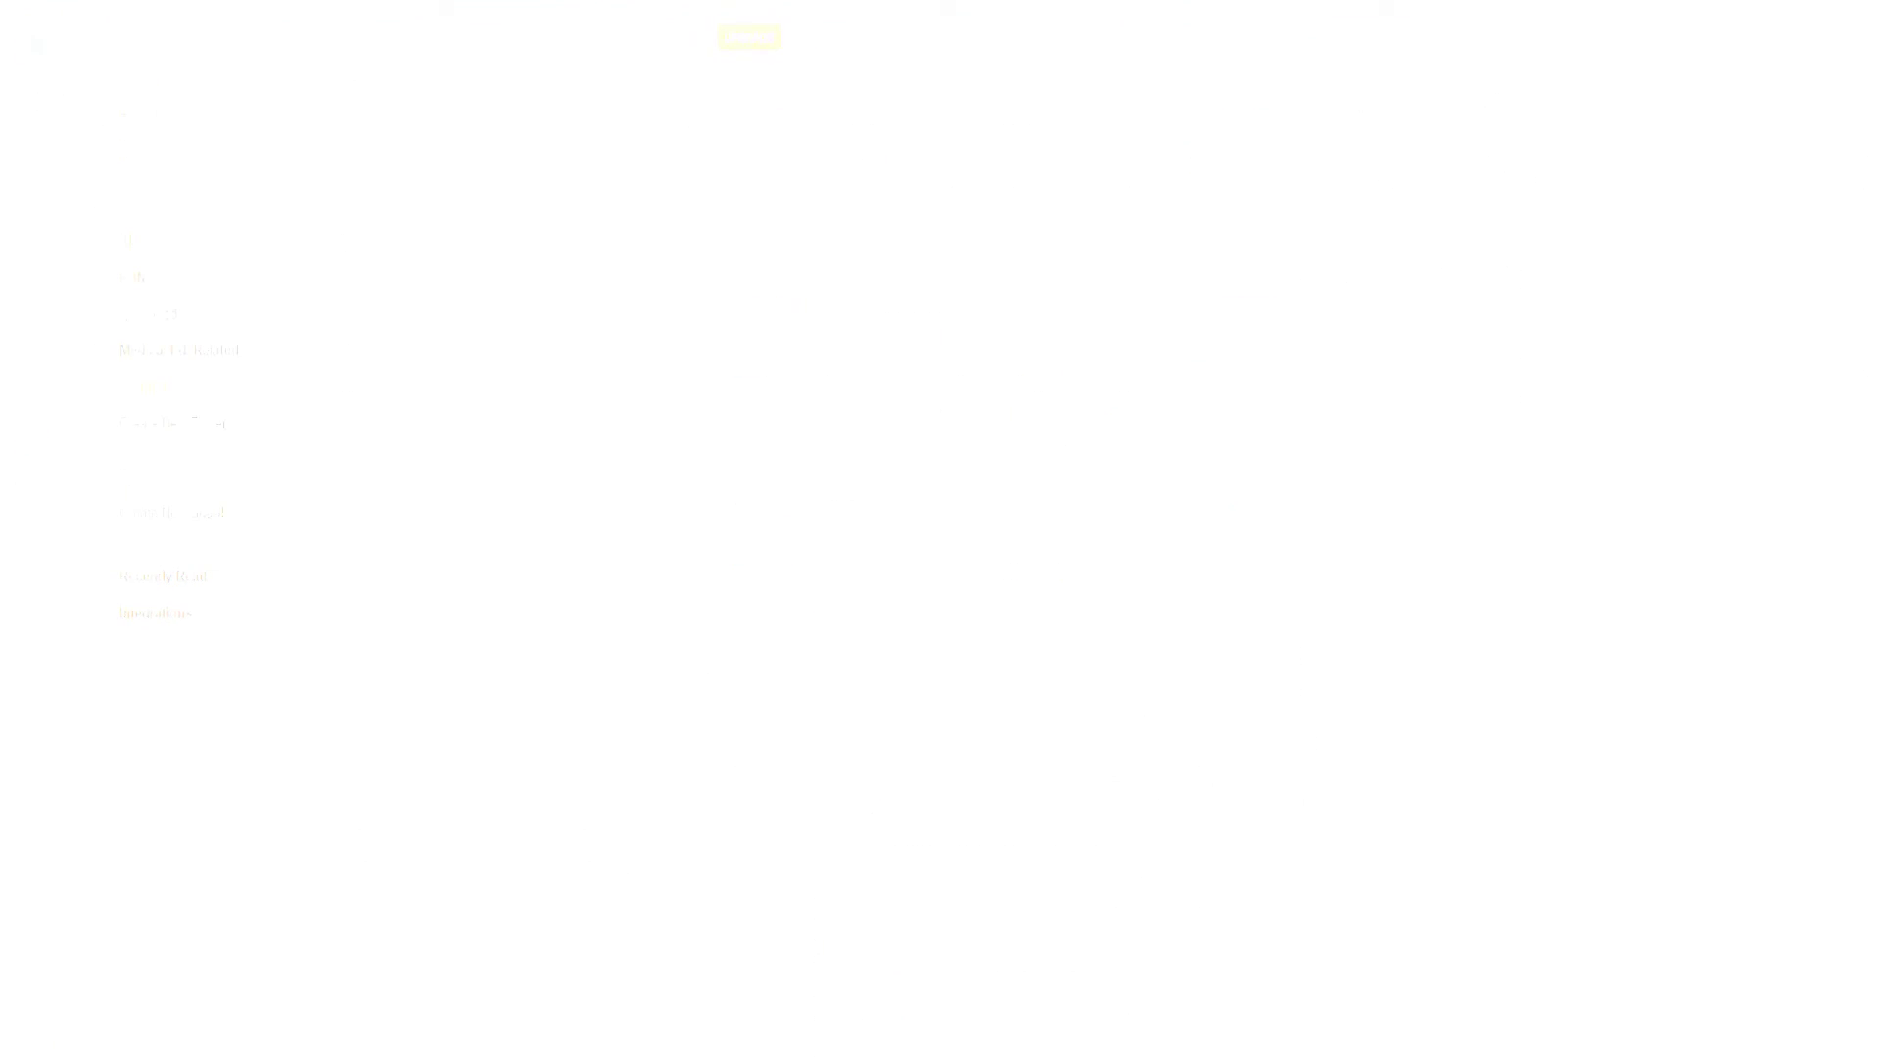
Step: Open the Forbes Trump gag-order article and save it to Read Later without creating a board
{"action": "left_click", "coordinate": [899, 297]}
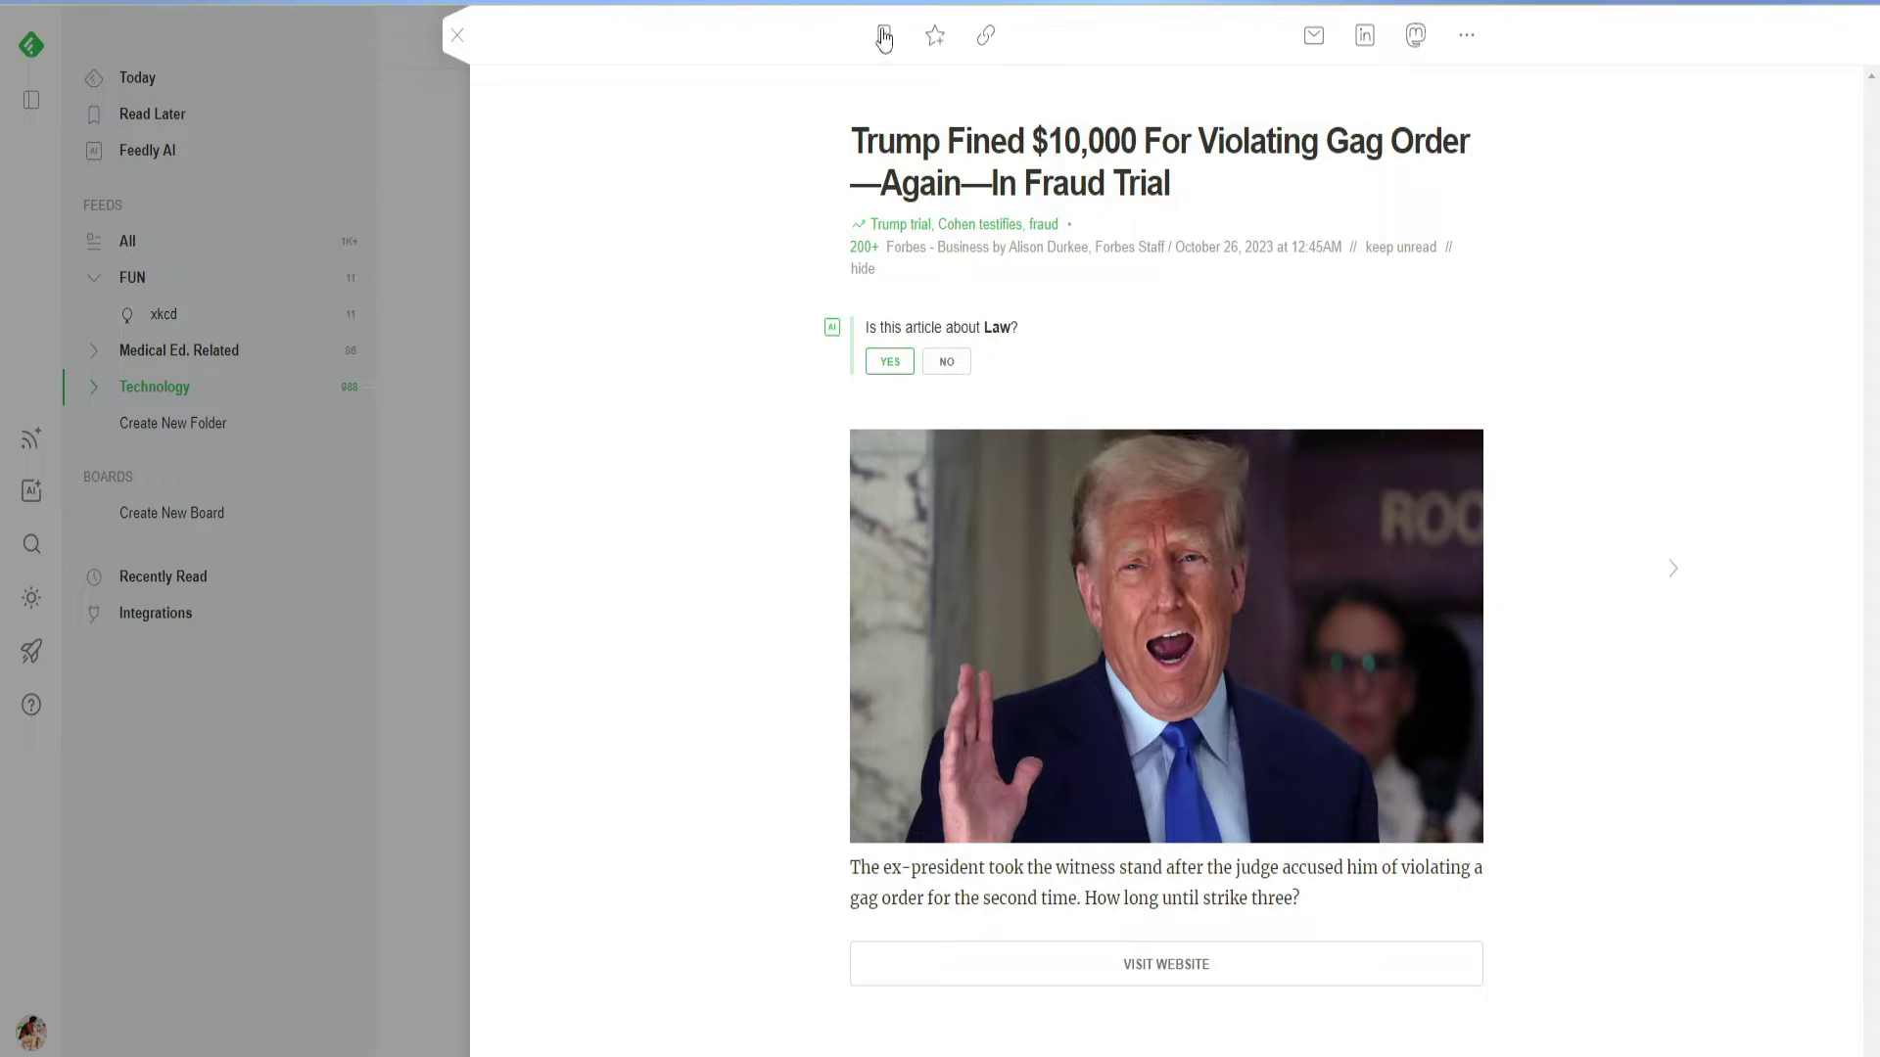
{"action": "left_click", "coordinate": [936, 39]}
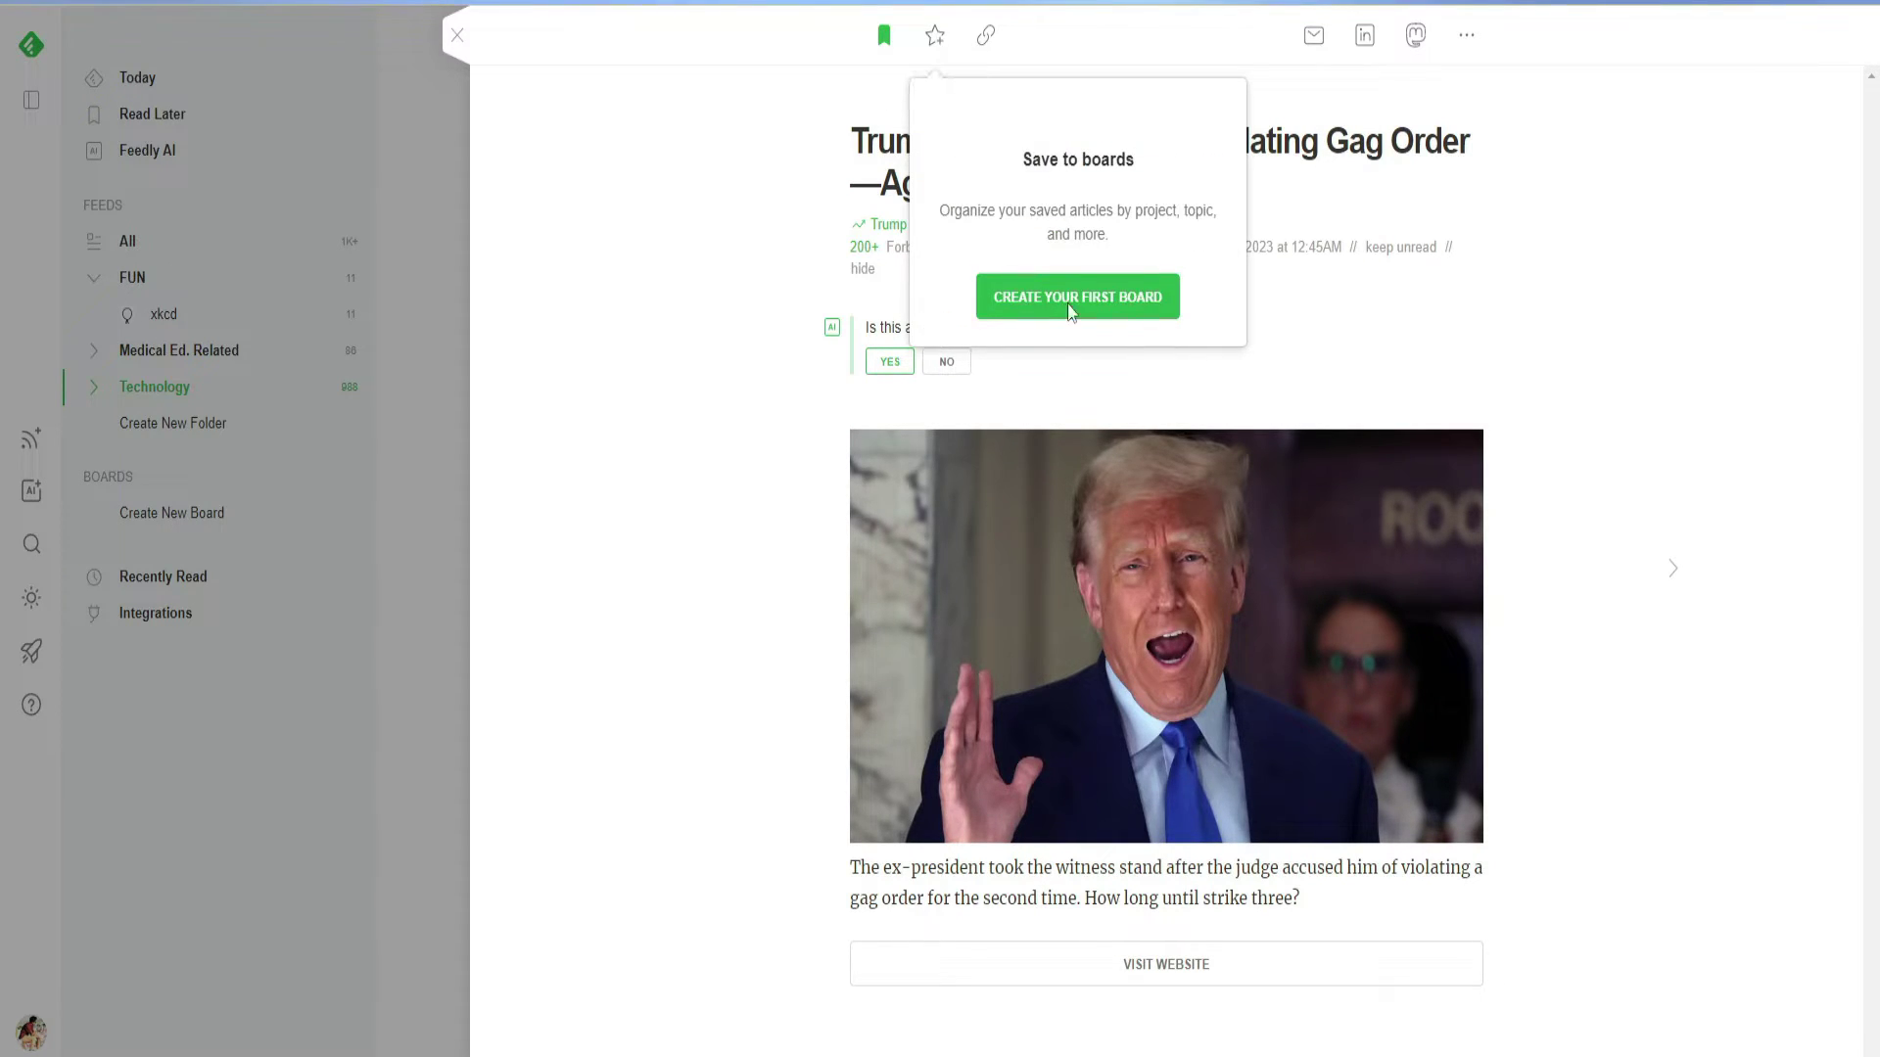
{"action": "left_click", "coordinate": [1066, 551]}
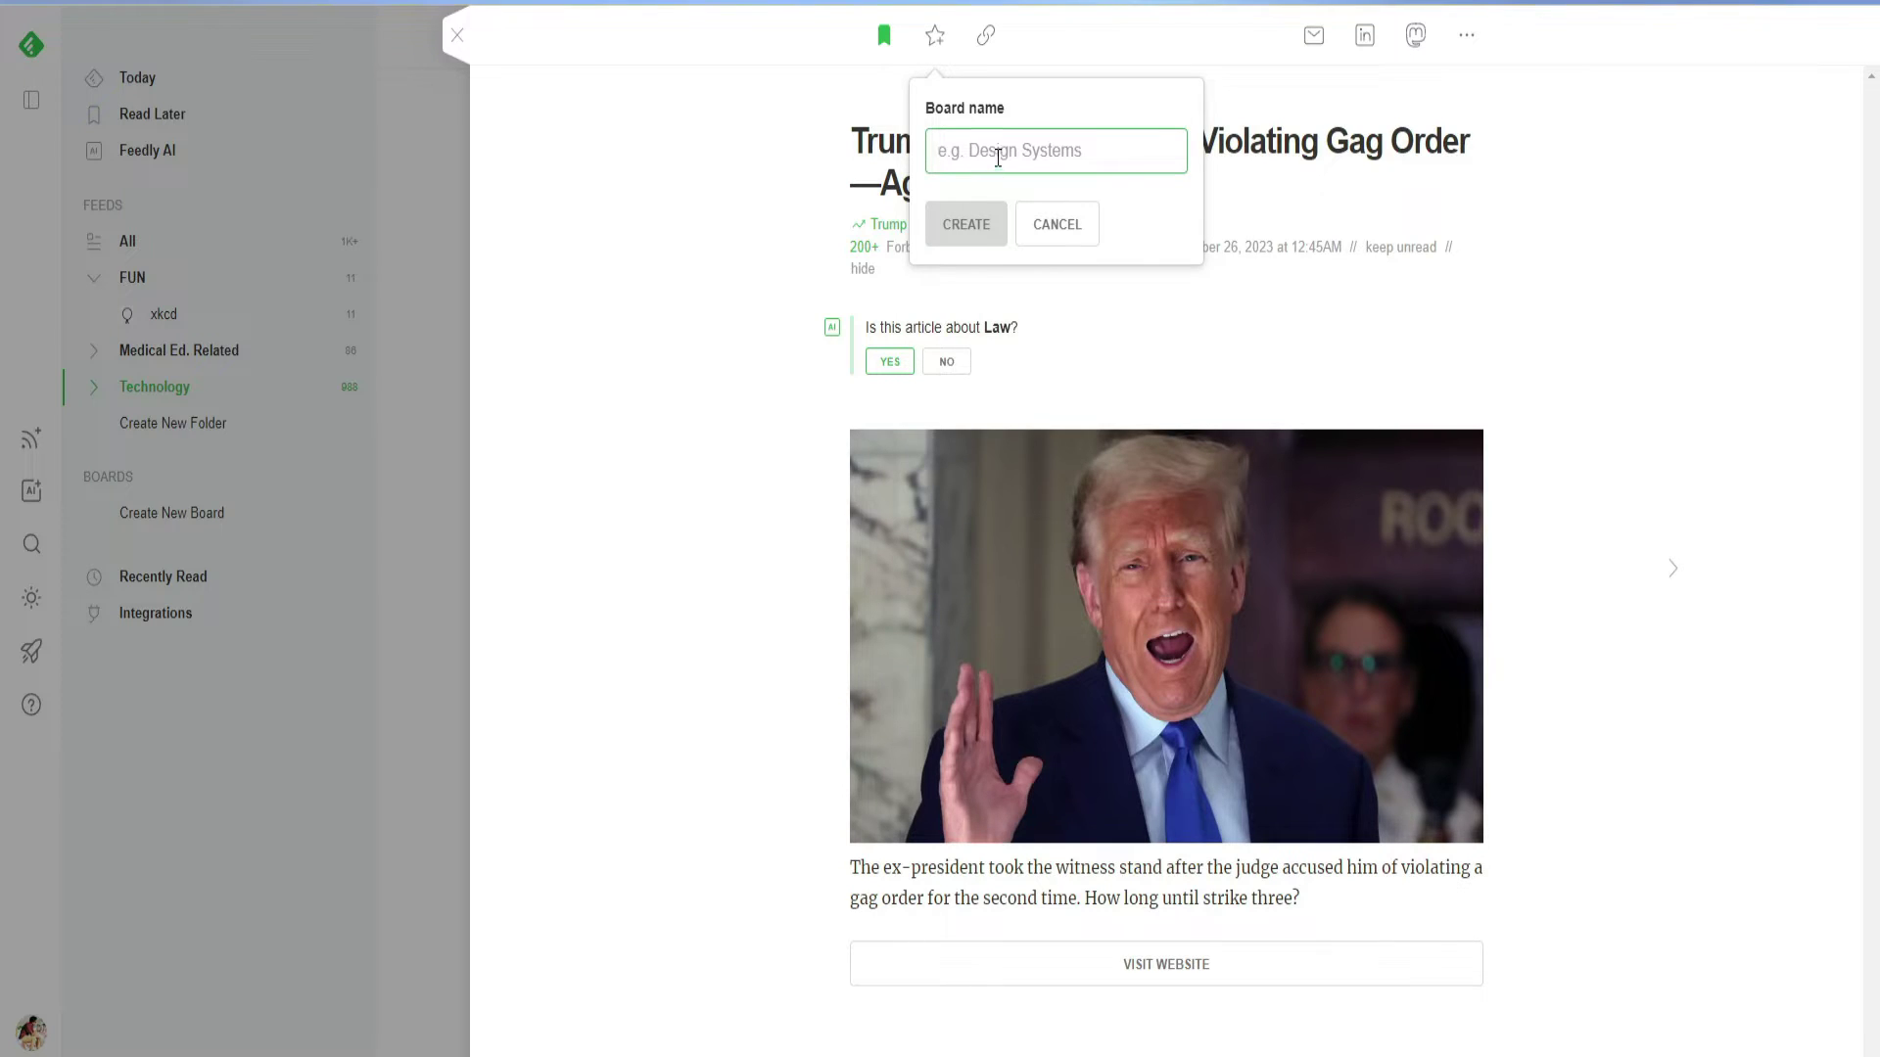
{"action": "left_click", "coordinate": [1044, 228]}
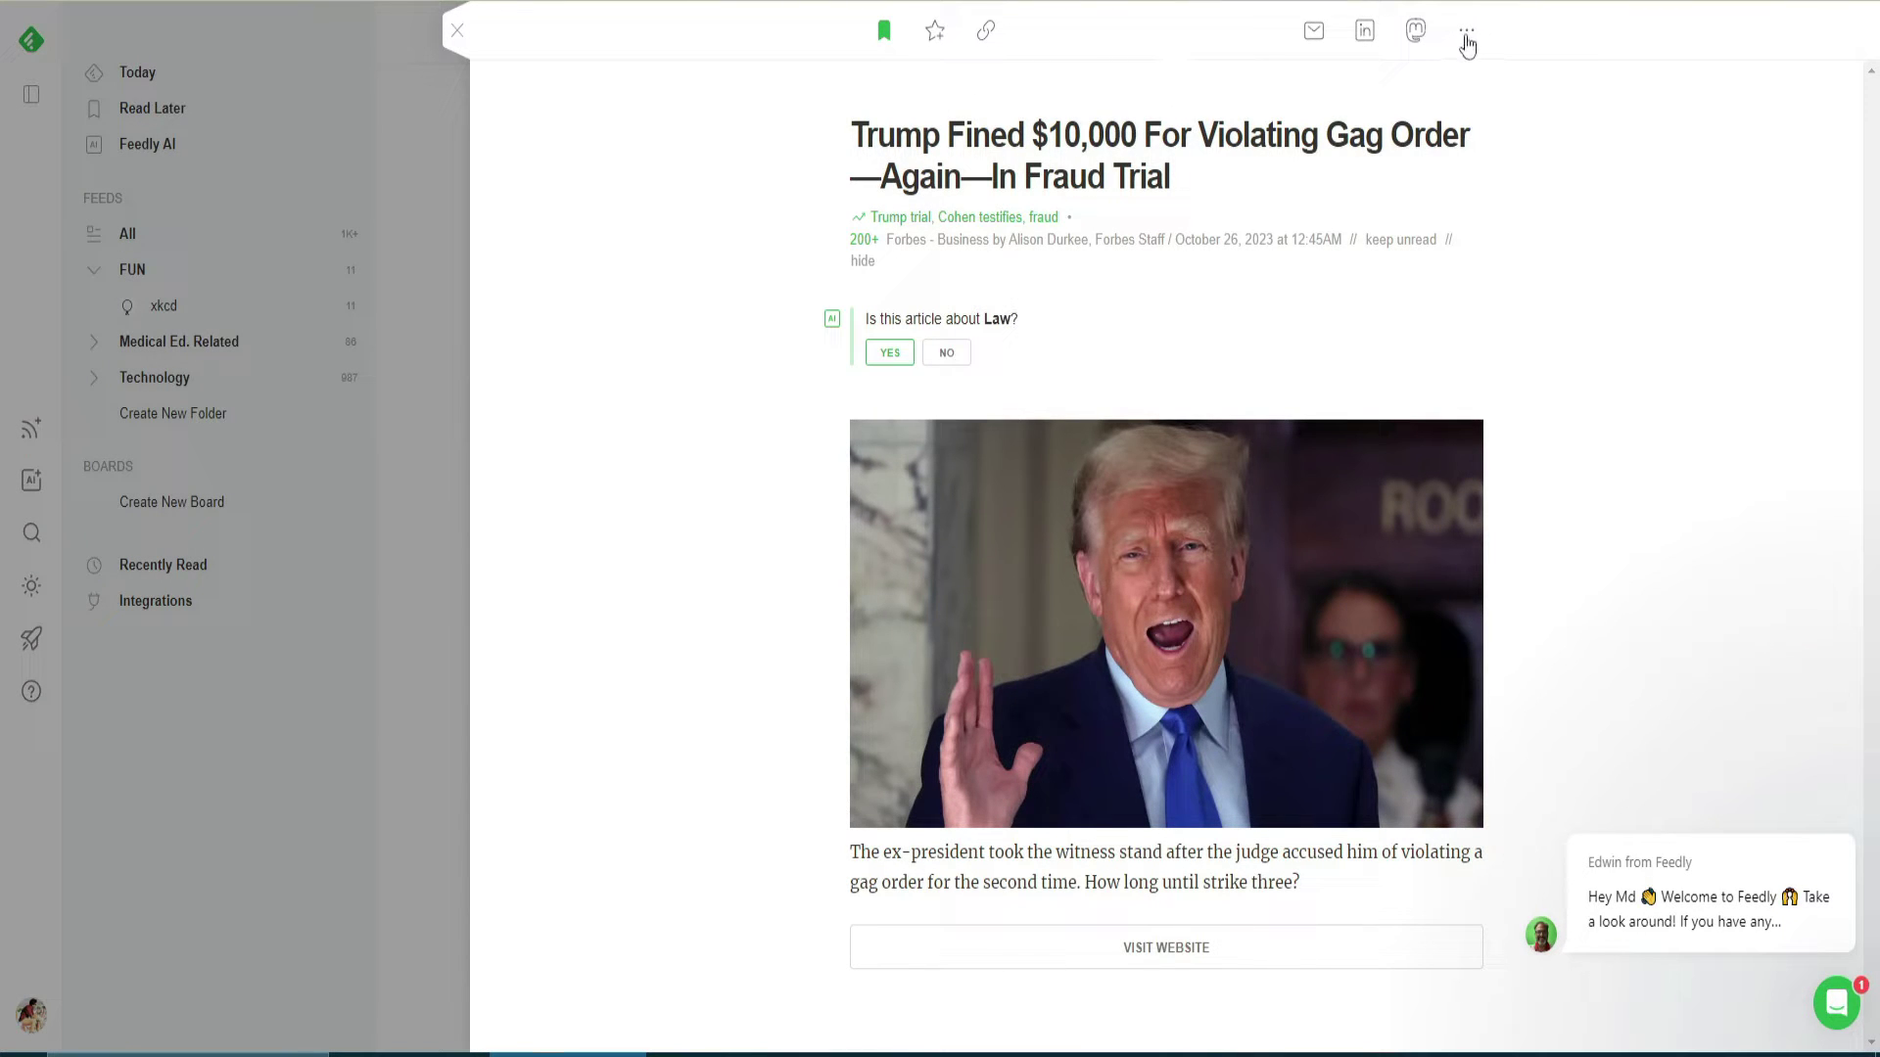
Step: Copy the Trump article's link, try the WordPress share option, then close the reader
{"action": "left_click", "coordinate": [1467, 37]}
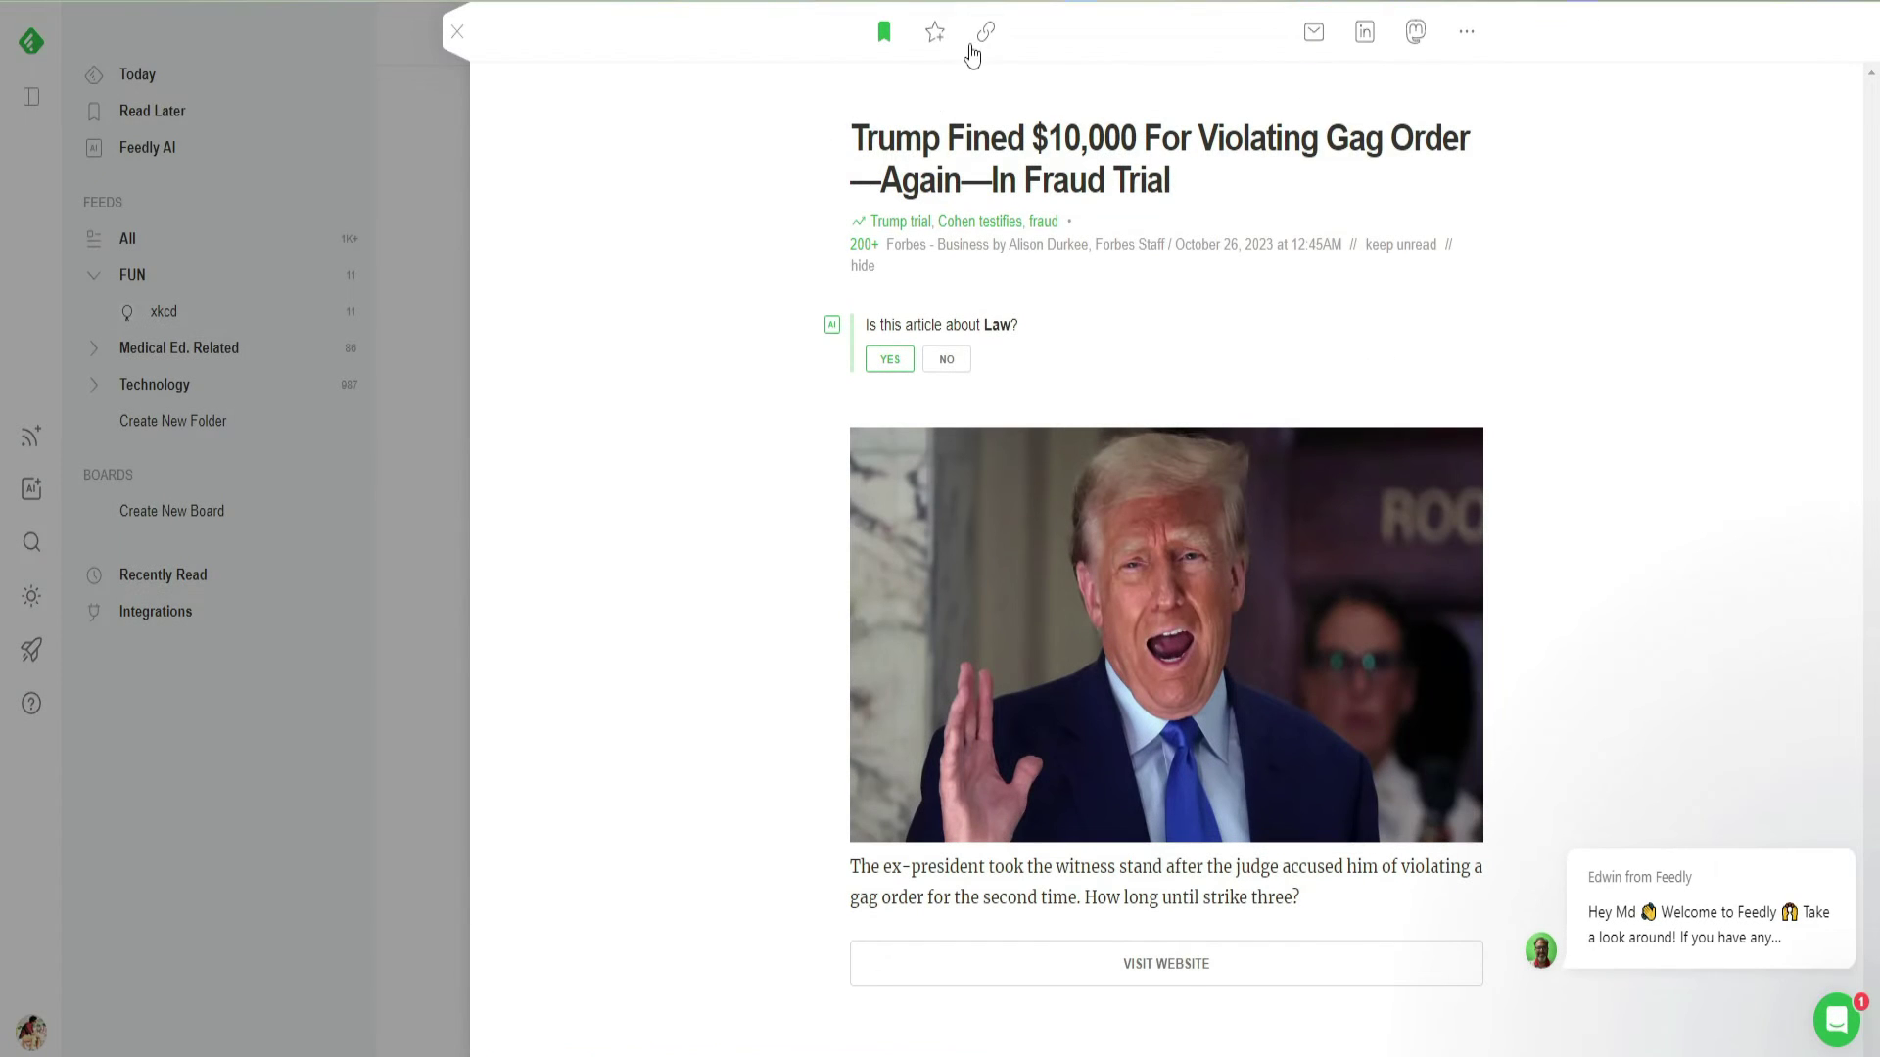
{"action": "left_click", "coordinate": [983, 36]}
{"action": "left_click", "coordinate": [1467, 33]}
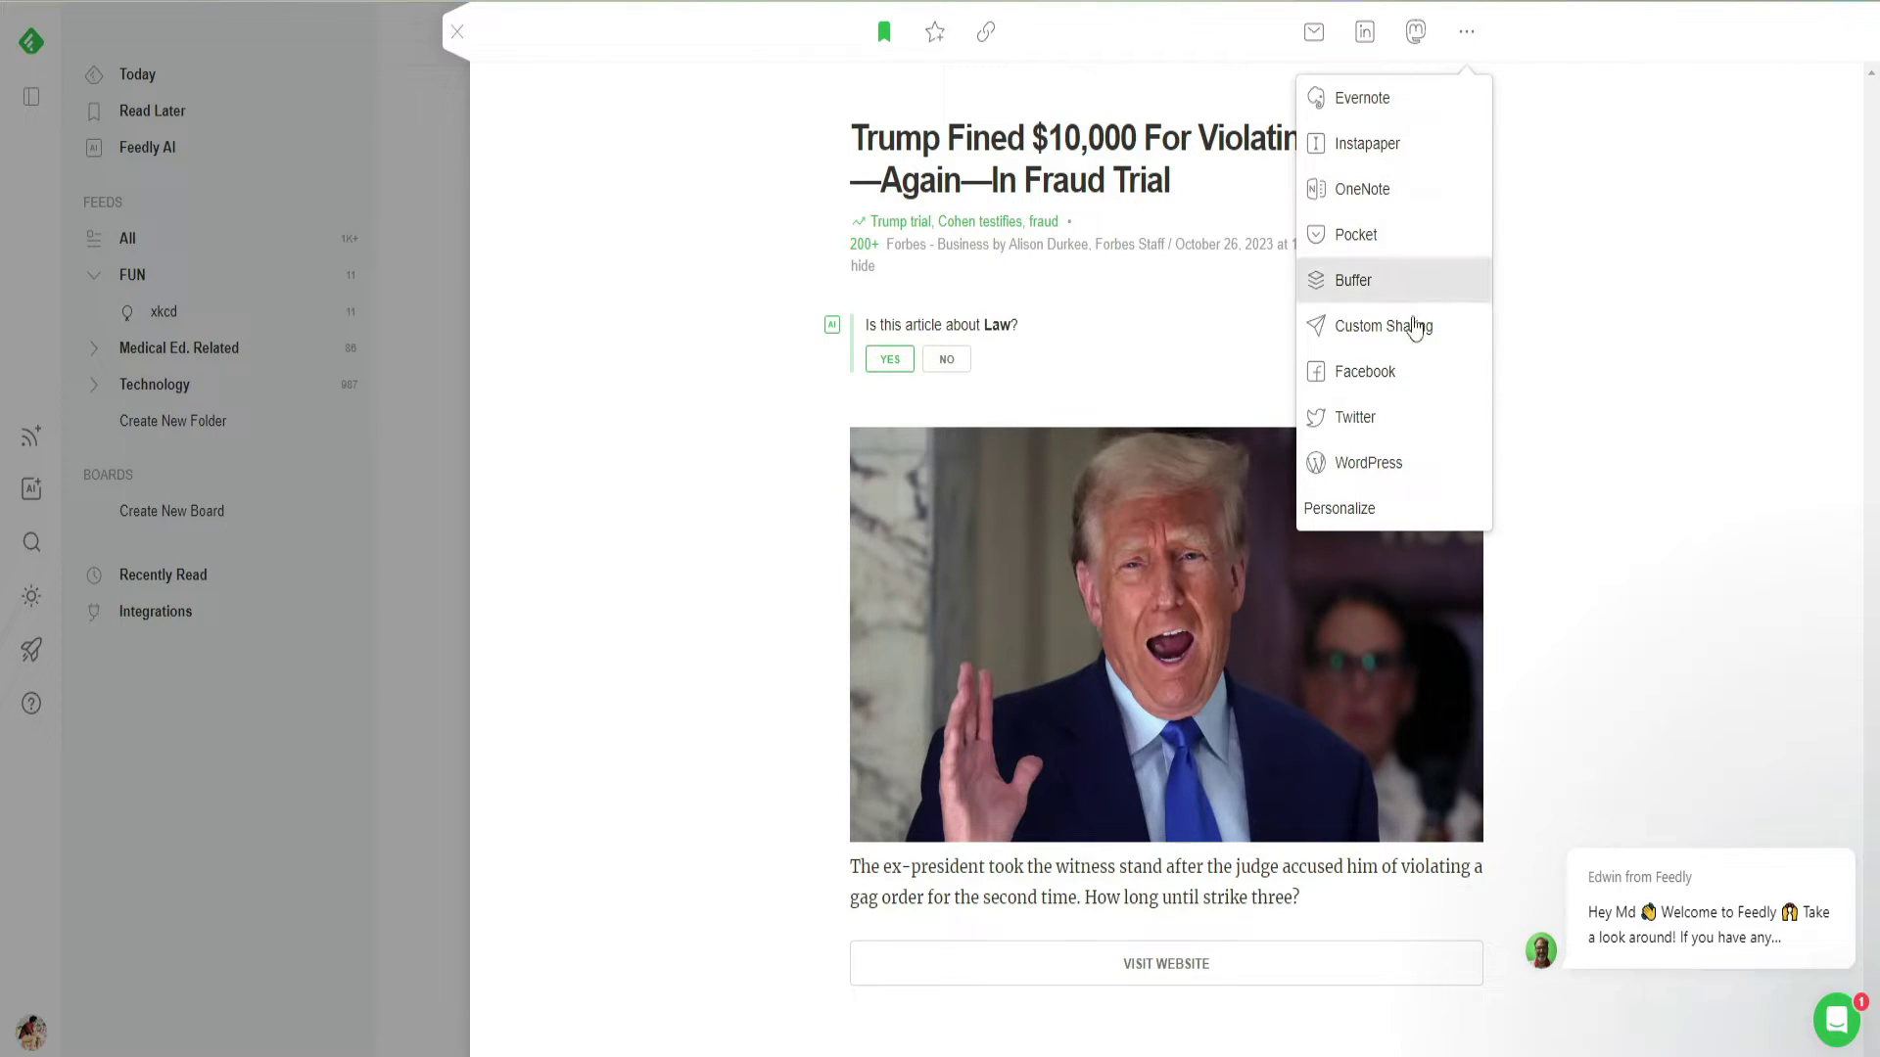
{"action": "left_click", "coordinate": [1438, 469]}
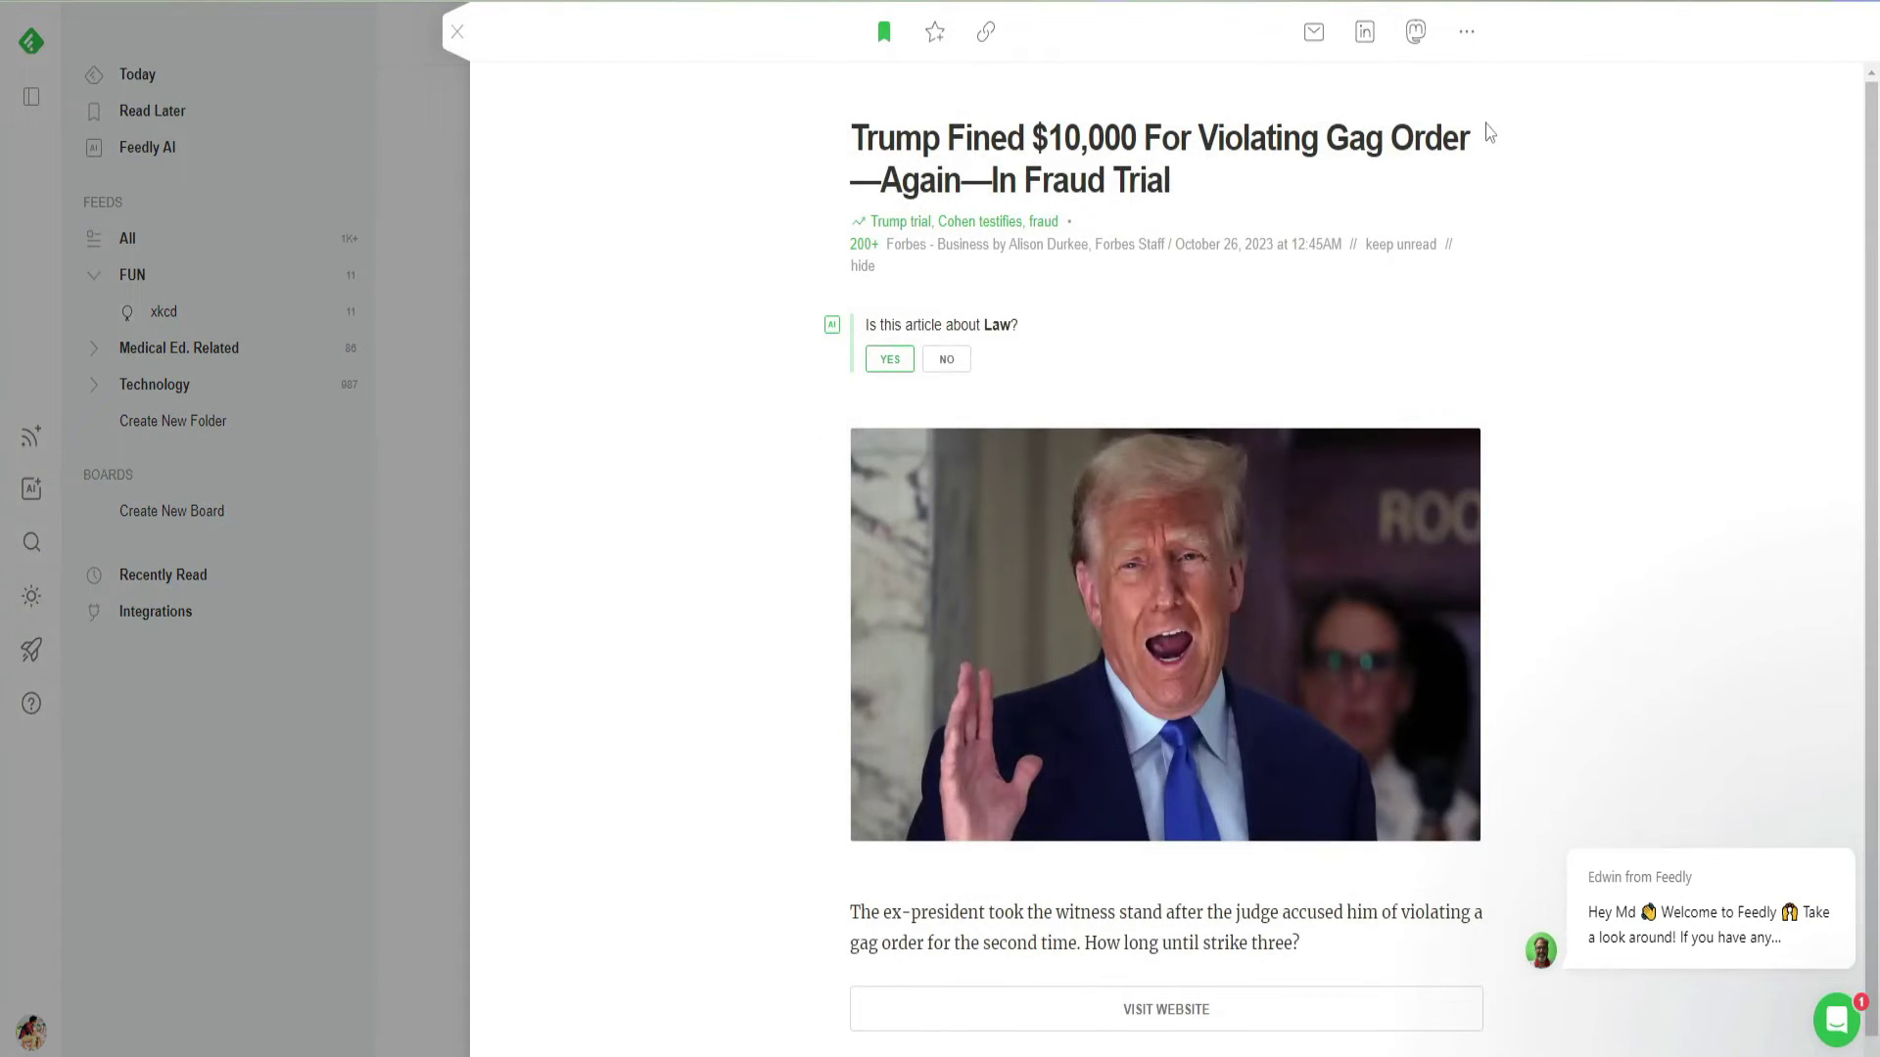
{"action": "scroll", "coordinate": [1489, 135], "scroll_direction": "down", "scroll_amount": 1}
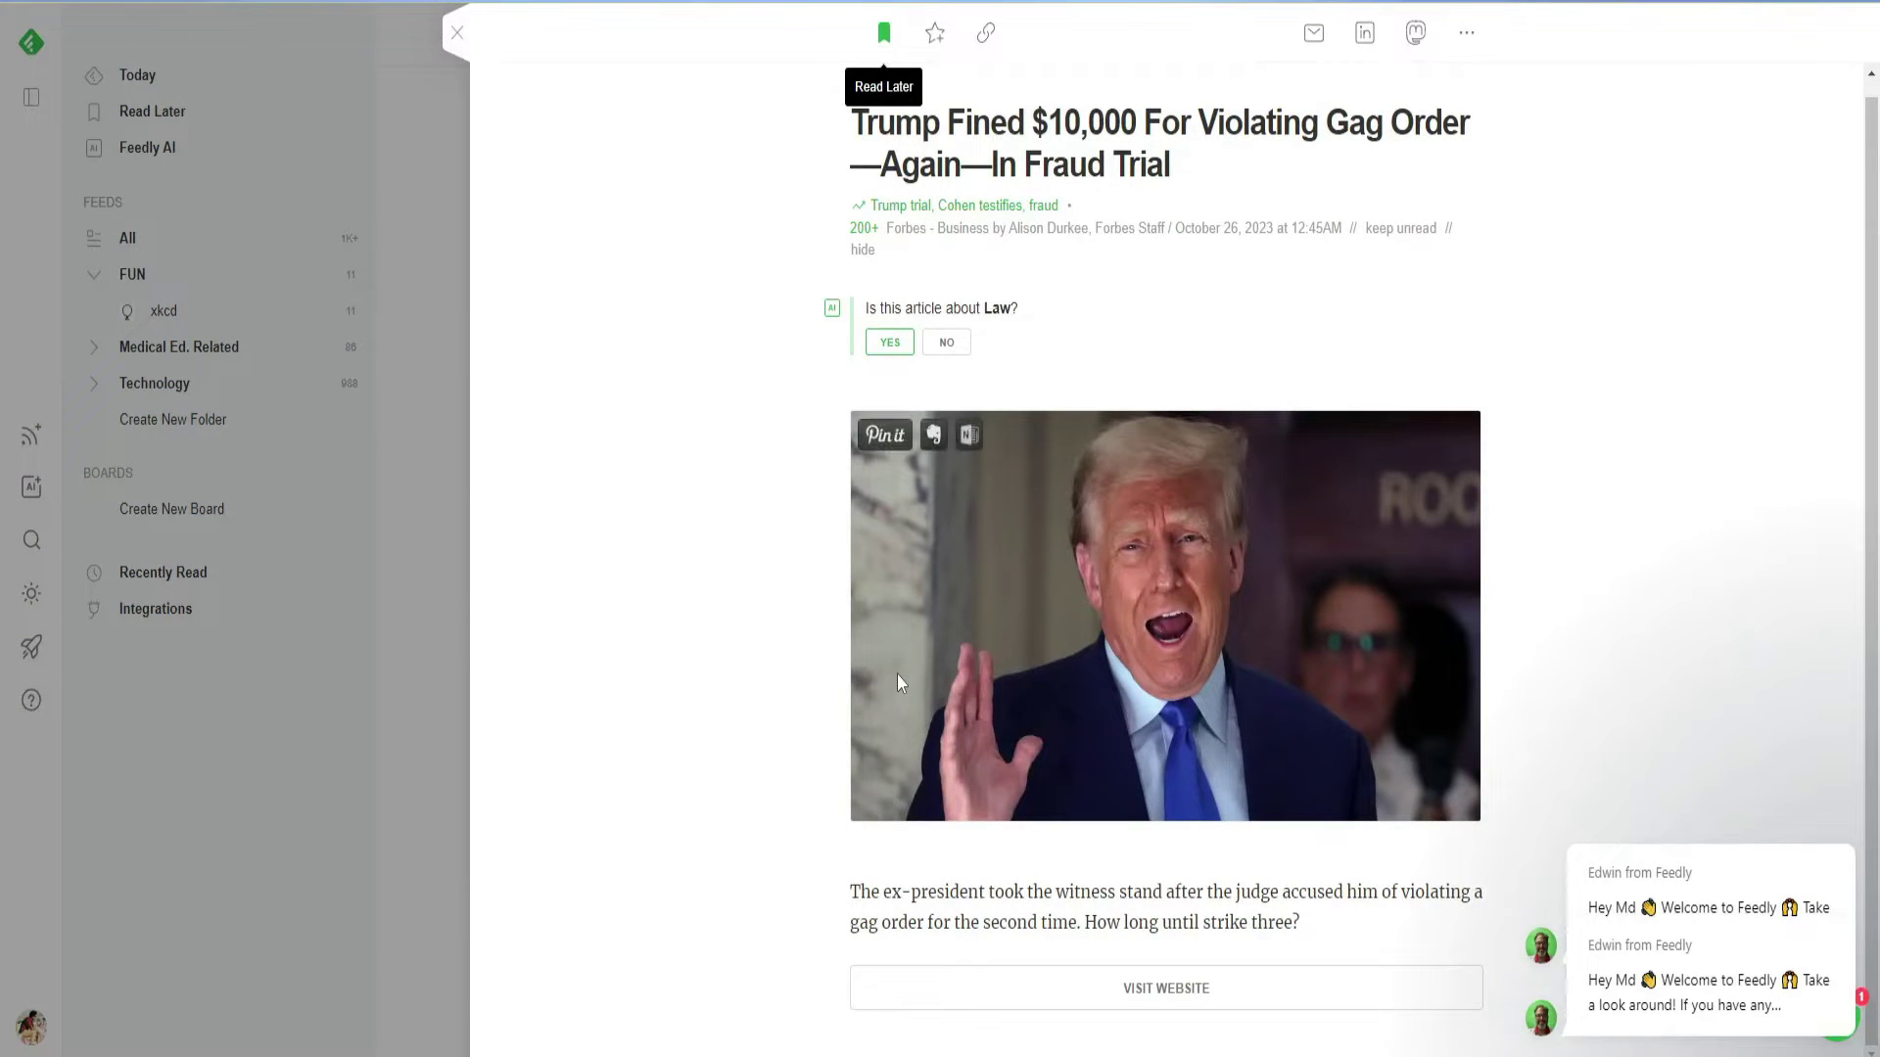
{"action": "left_click", "coordinate": [456, 33]}
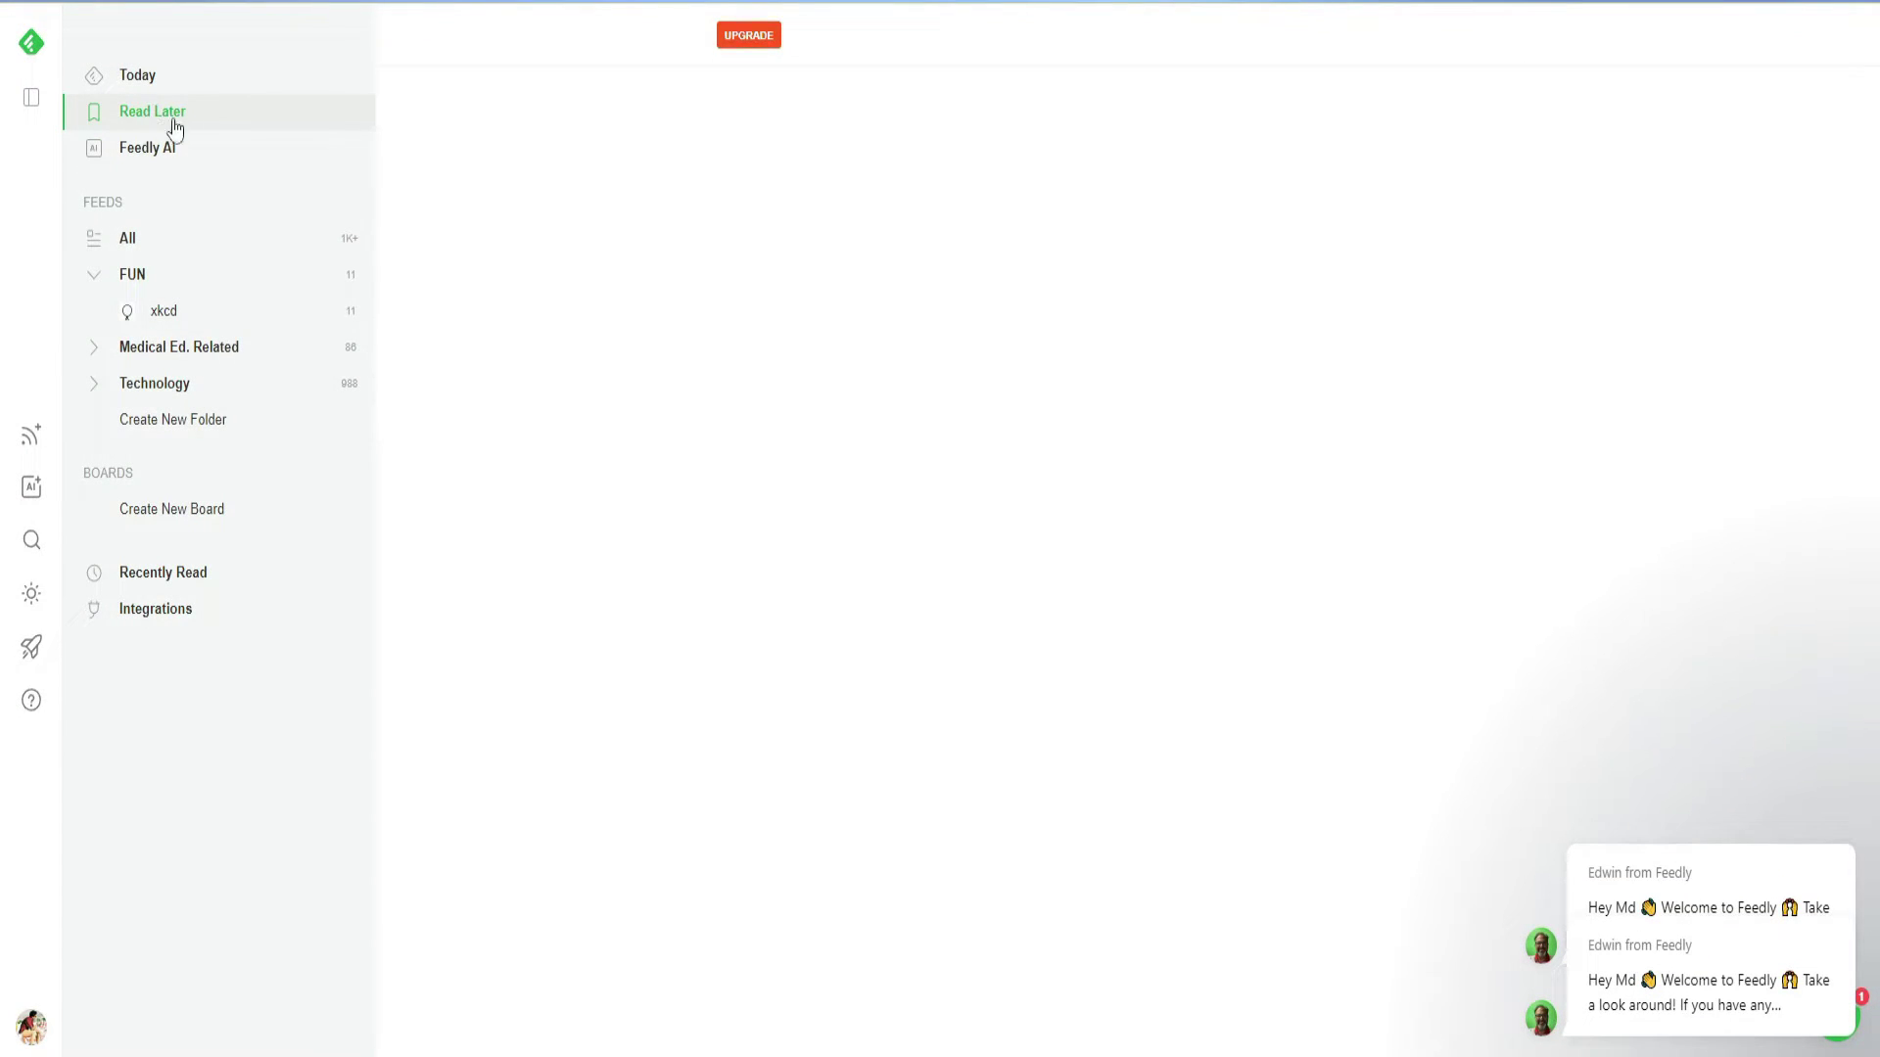
Step: Open the Read Later board and dismiss the Save URL dialog without adding a link
{"action": "left_click", "coordinate": [174, 125]}
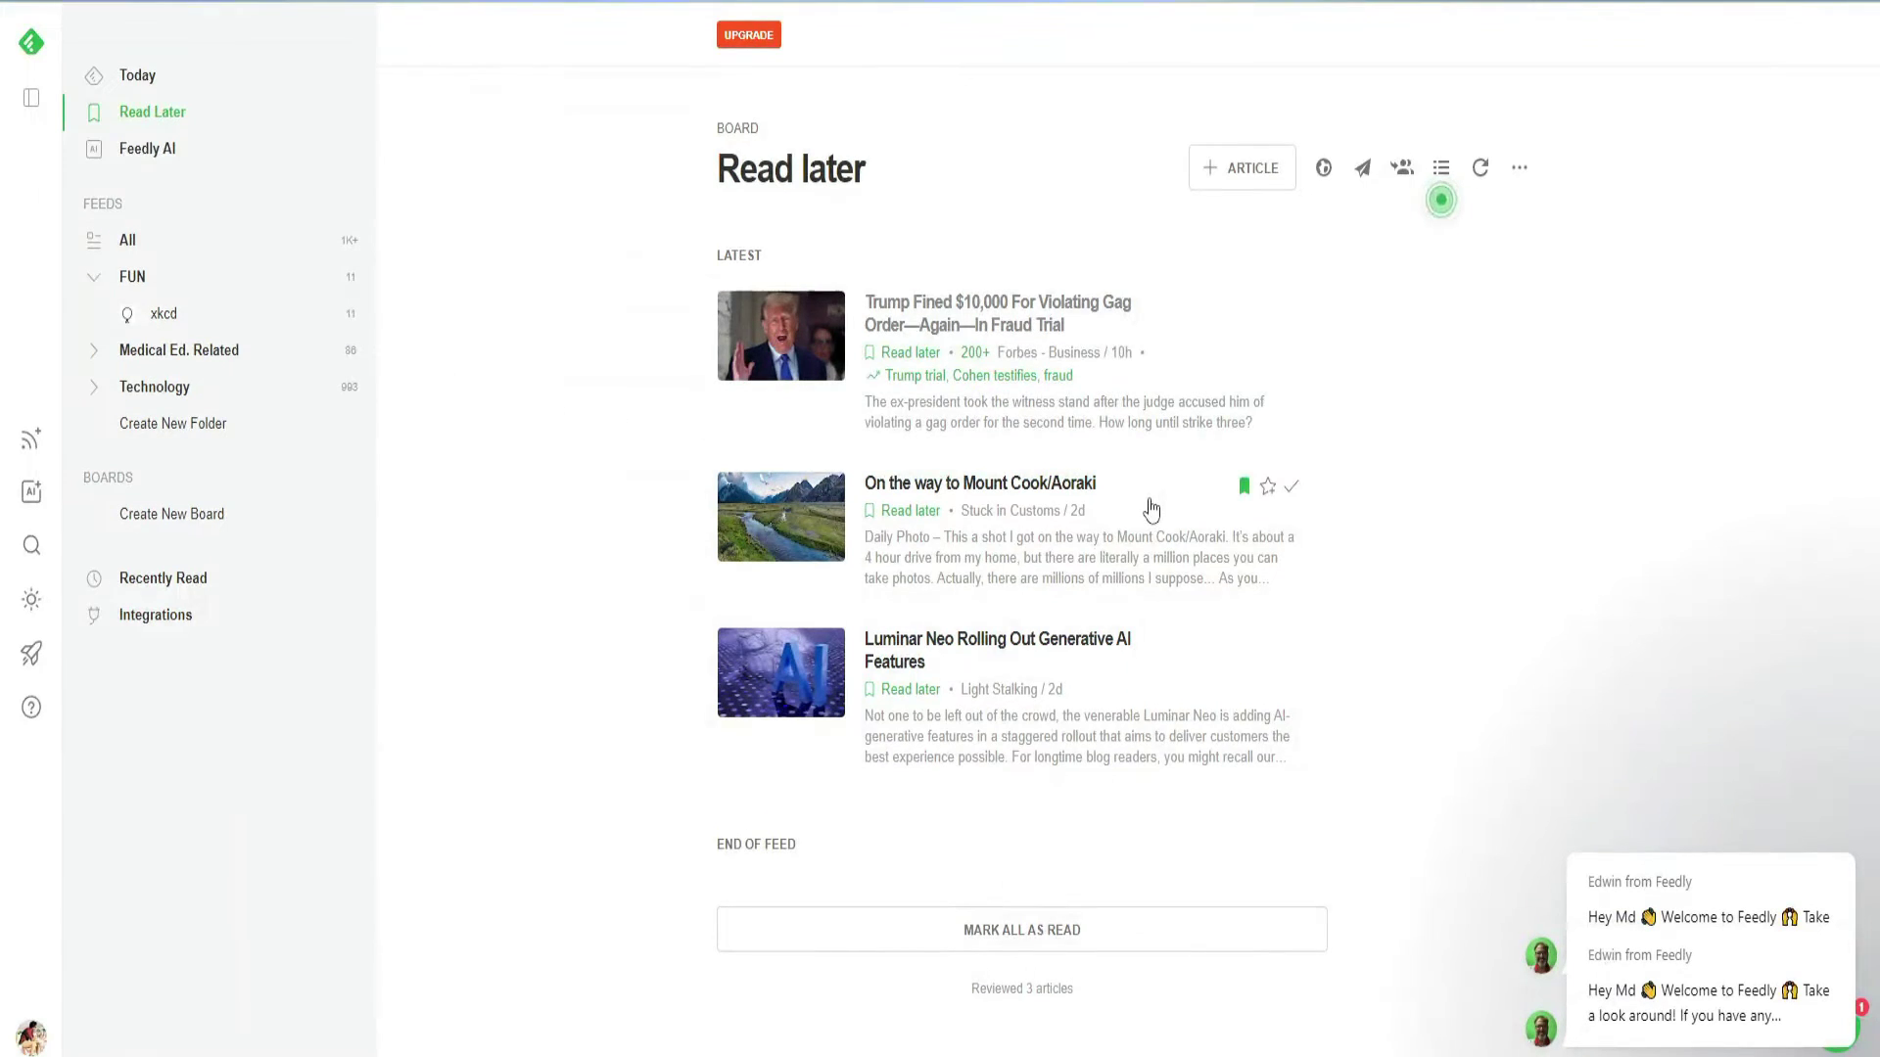
{"action": "left_click", "coordinate": [1247, 174]}
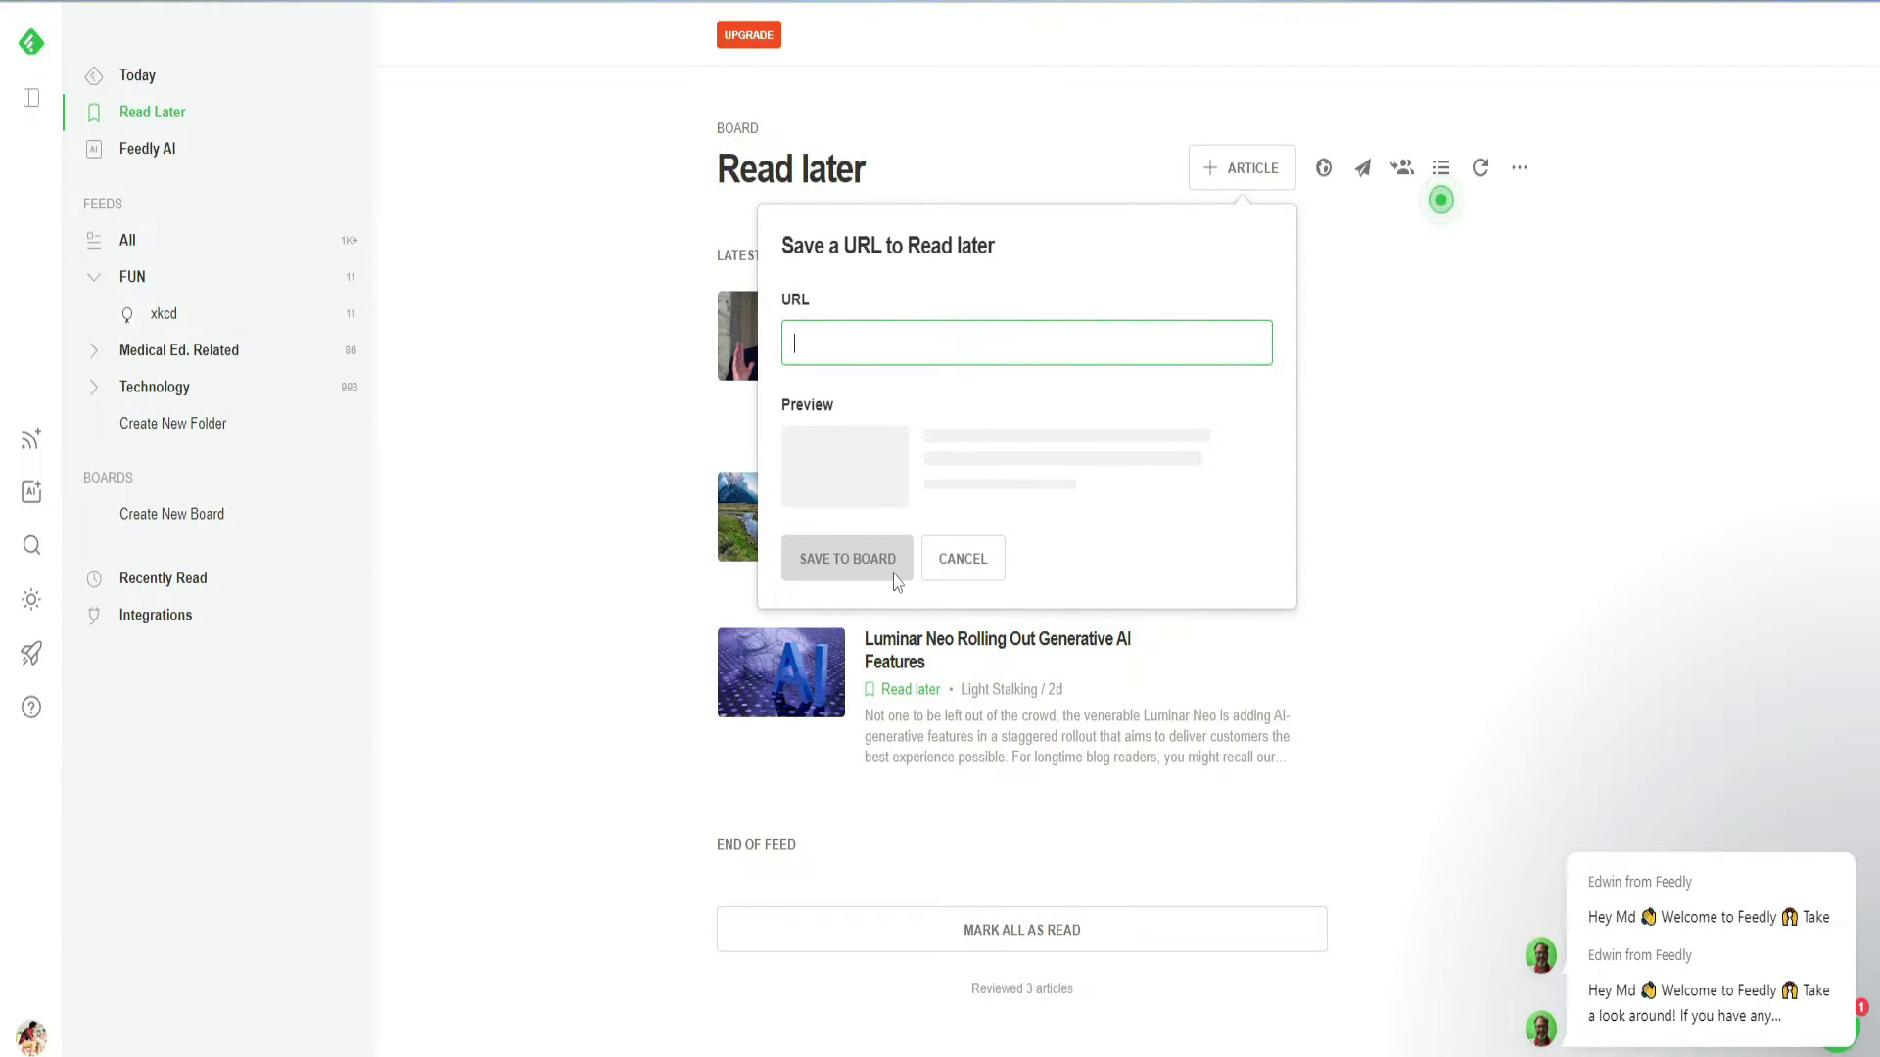
{"action": "left_click", "coordinate": [961, 566]}
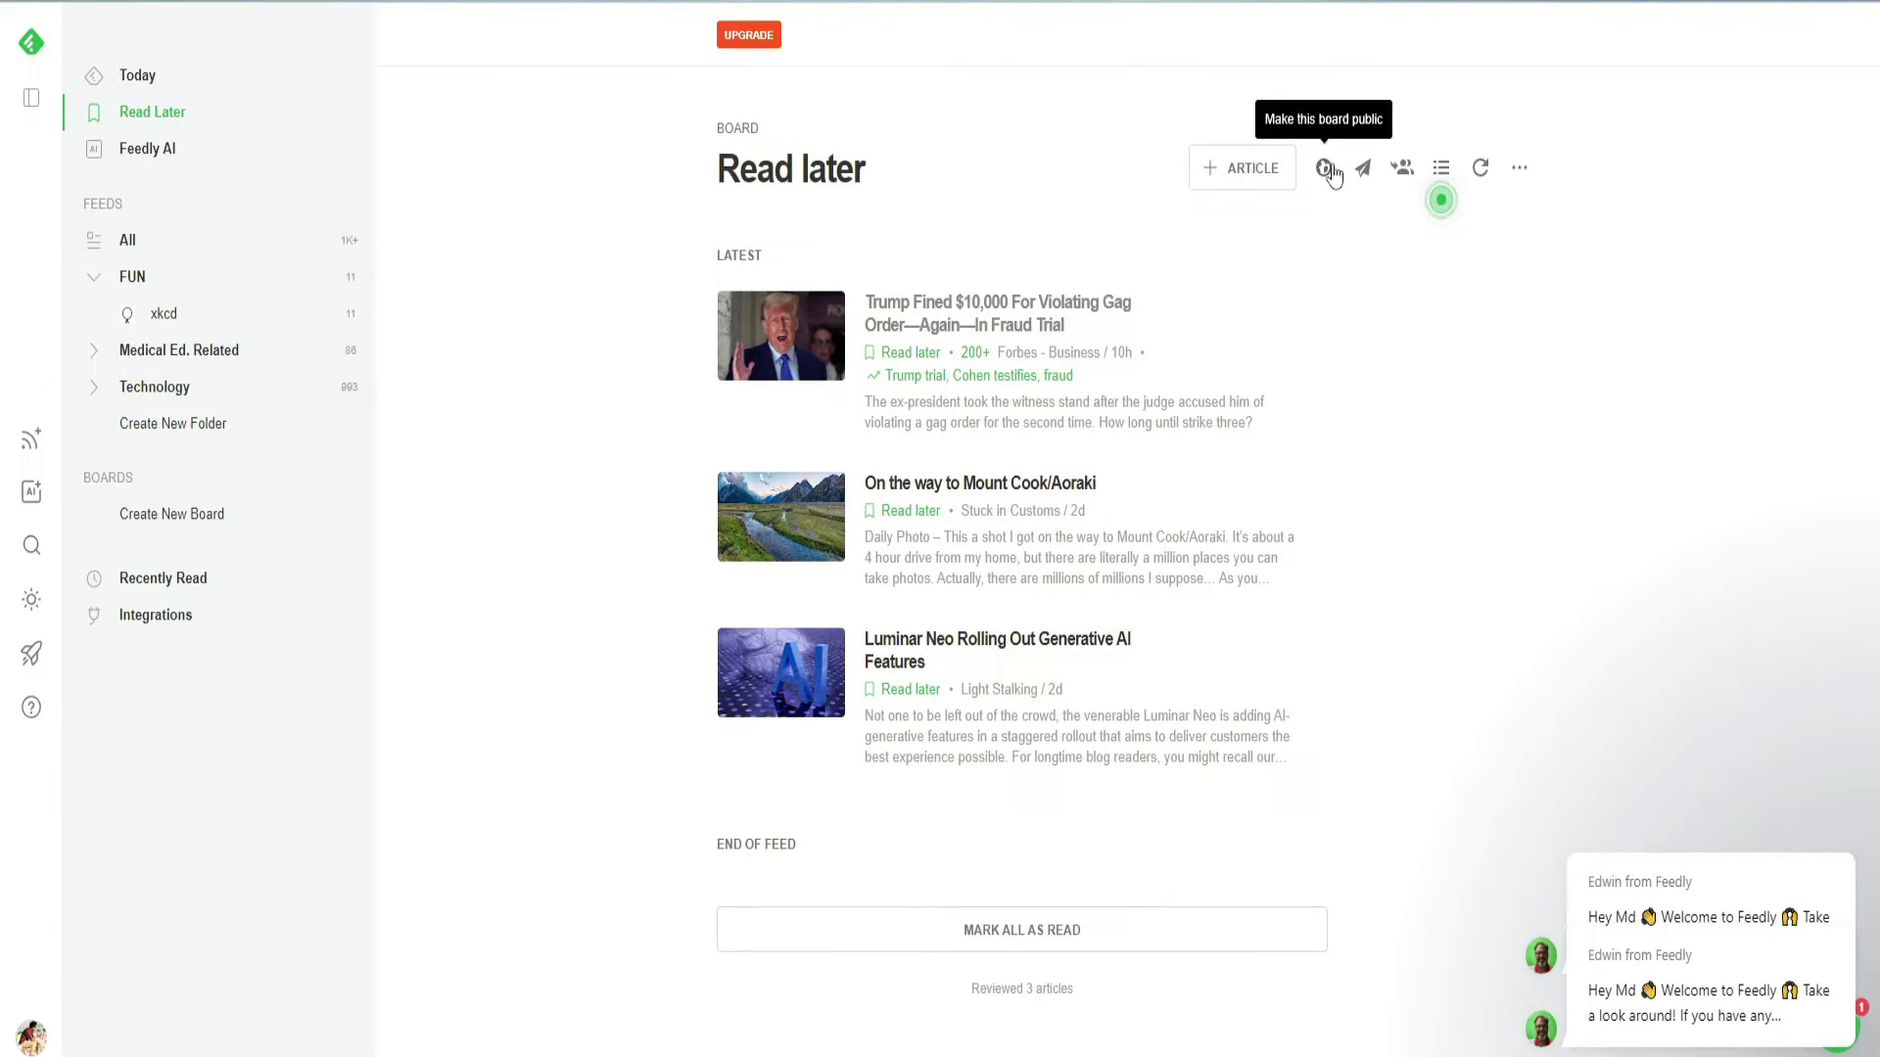
Step: Try the Title-Only layout on Read Later, then switch to full Article View and refresh
{"action": "left_click", "coordinate": [1443, 172]}
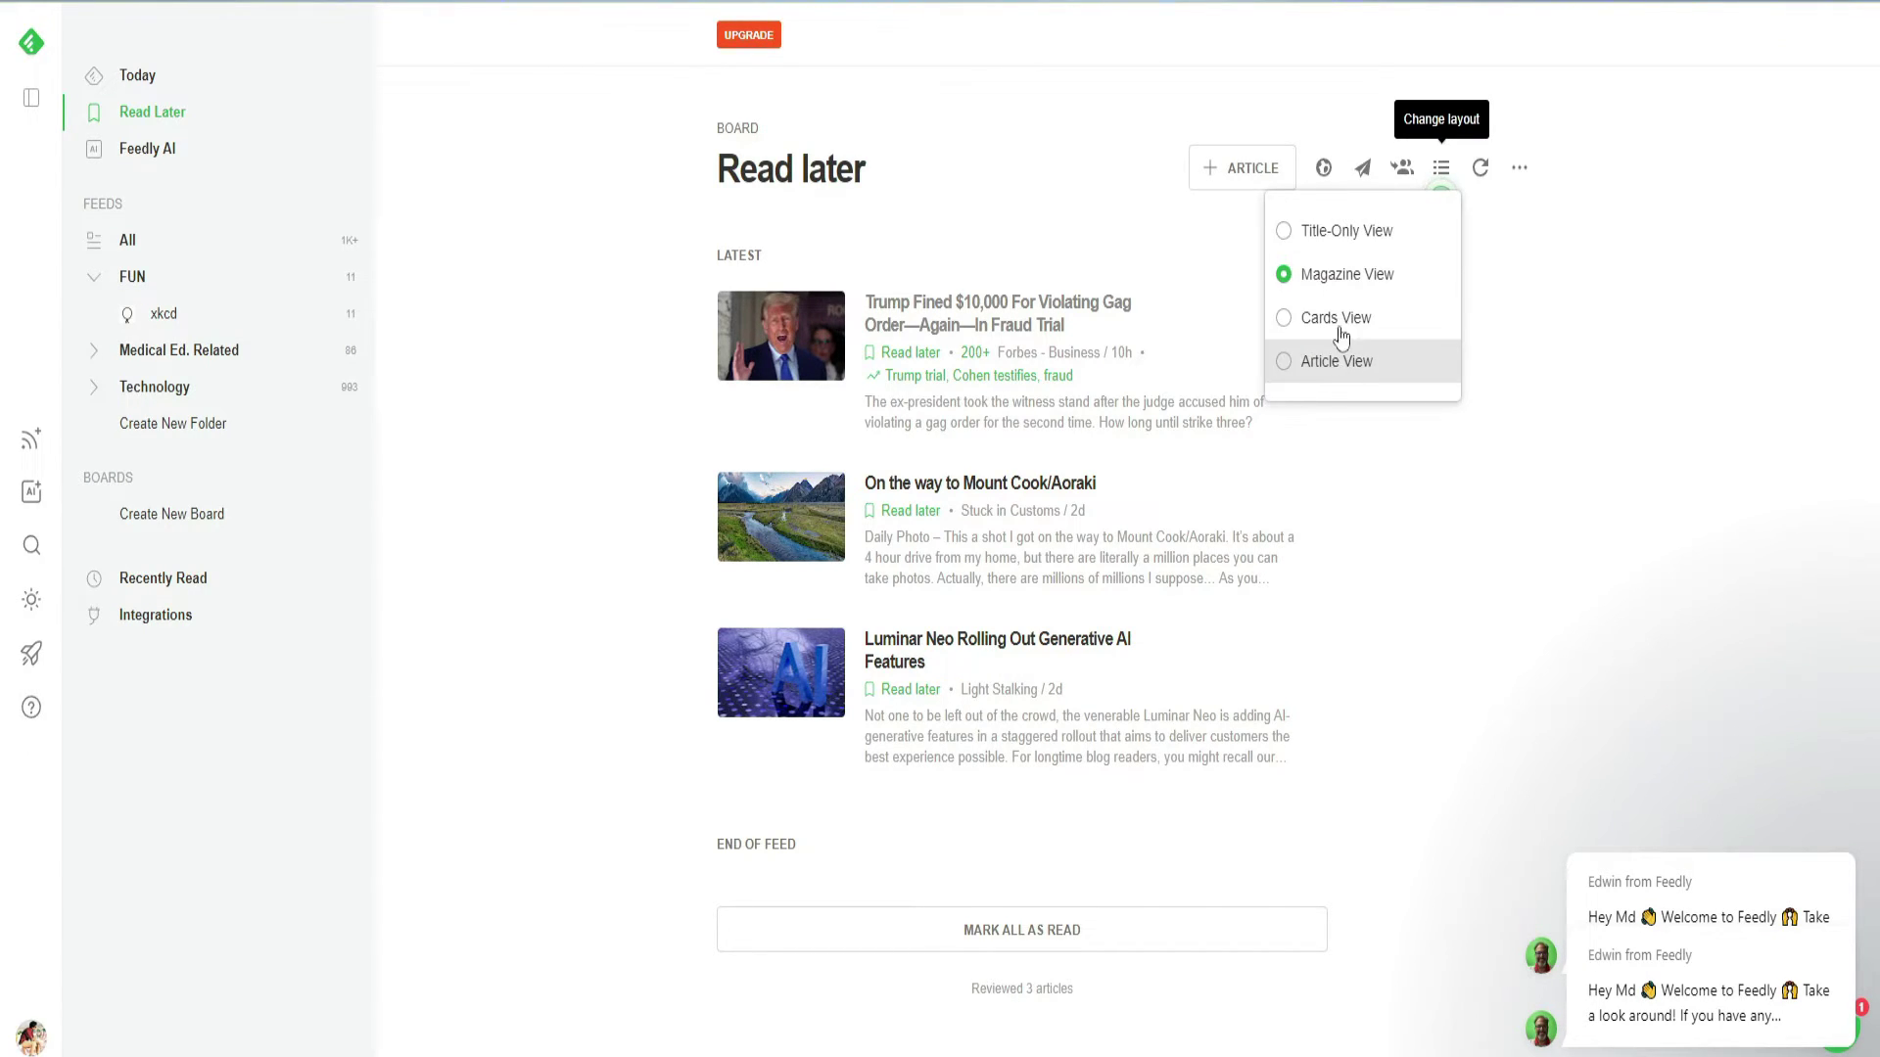
{"action": "left_click", "coordinate": [1324, 231]}
{"action": "left_click", "coordinate": [1748, 169]}
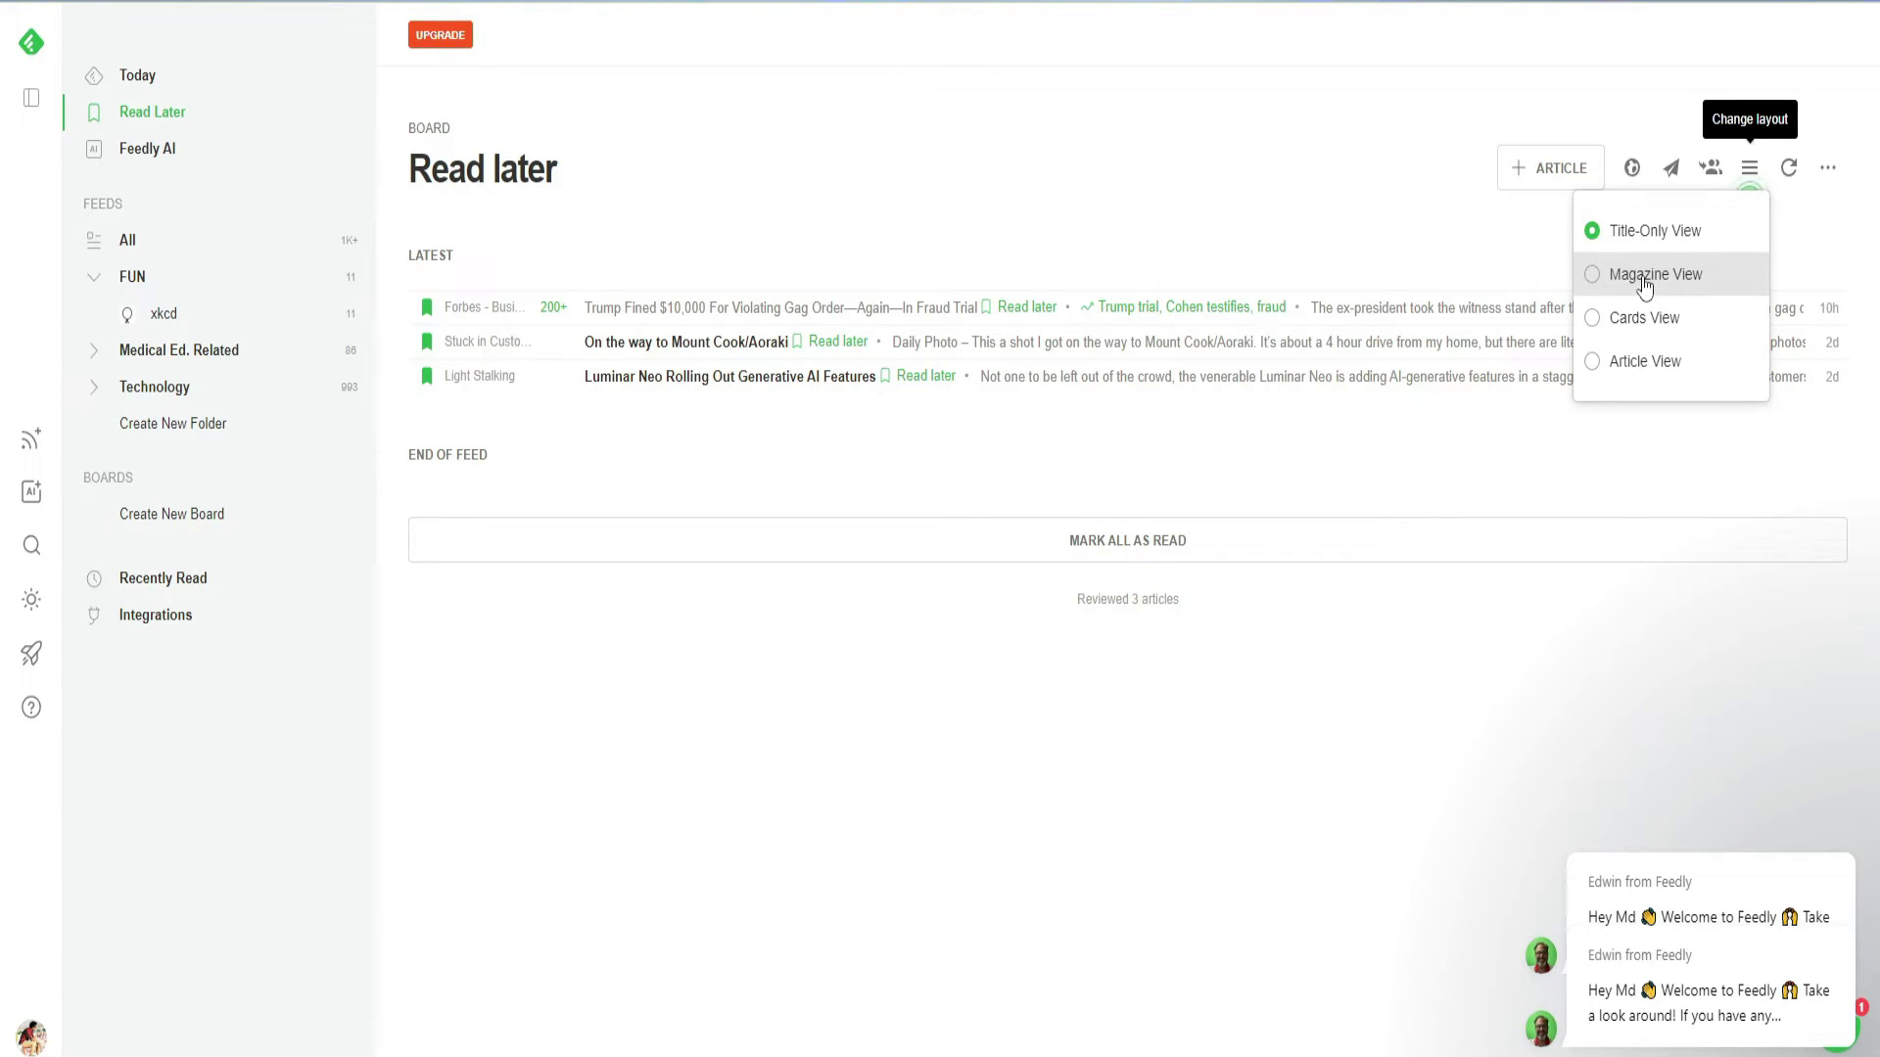
{"action": "left_click", "coordinate": [1637, 362]}
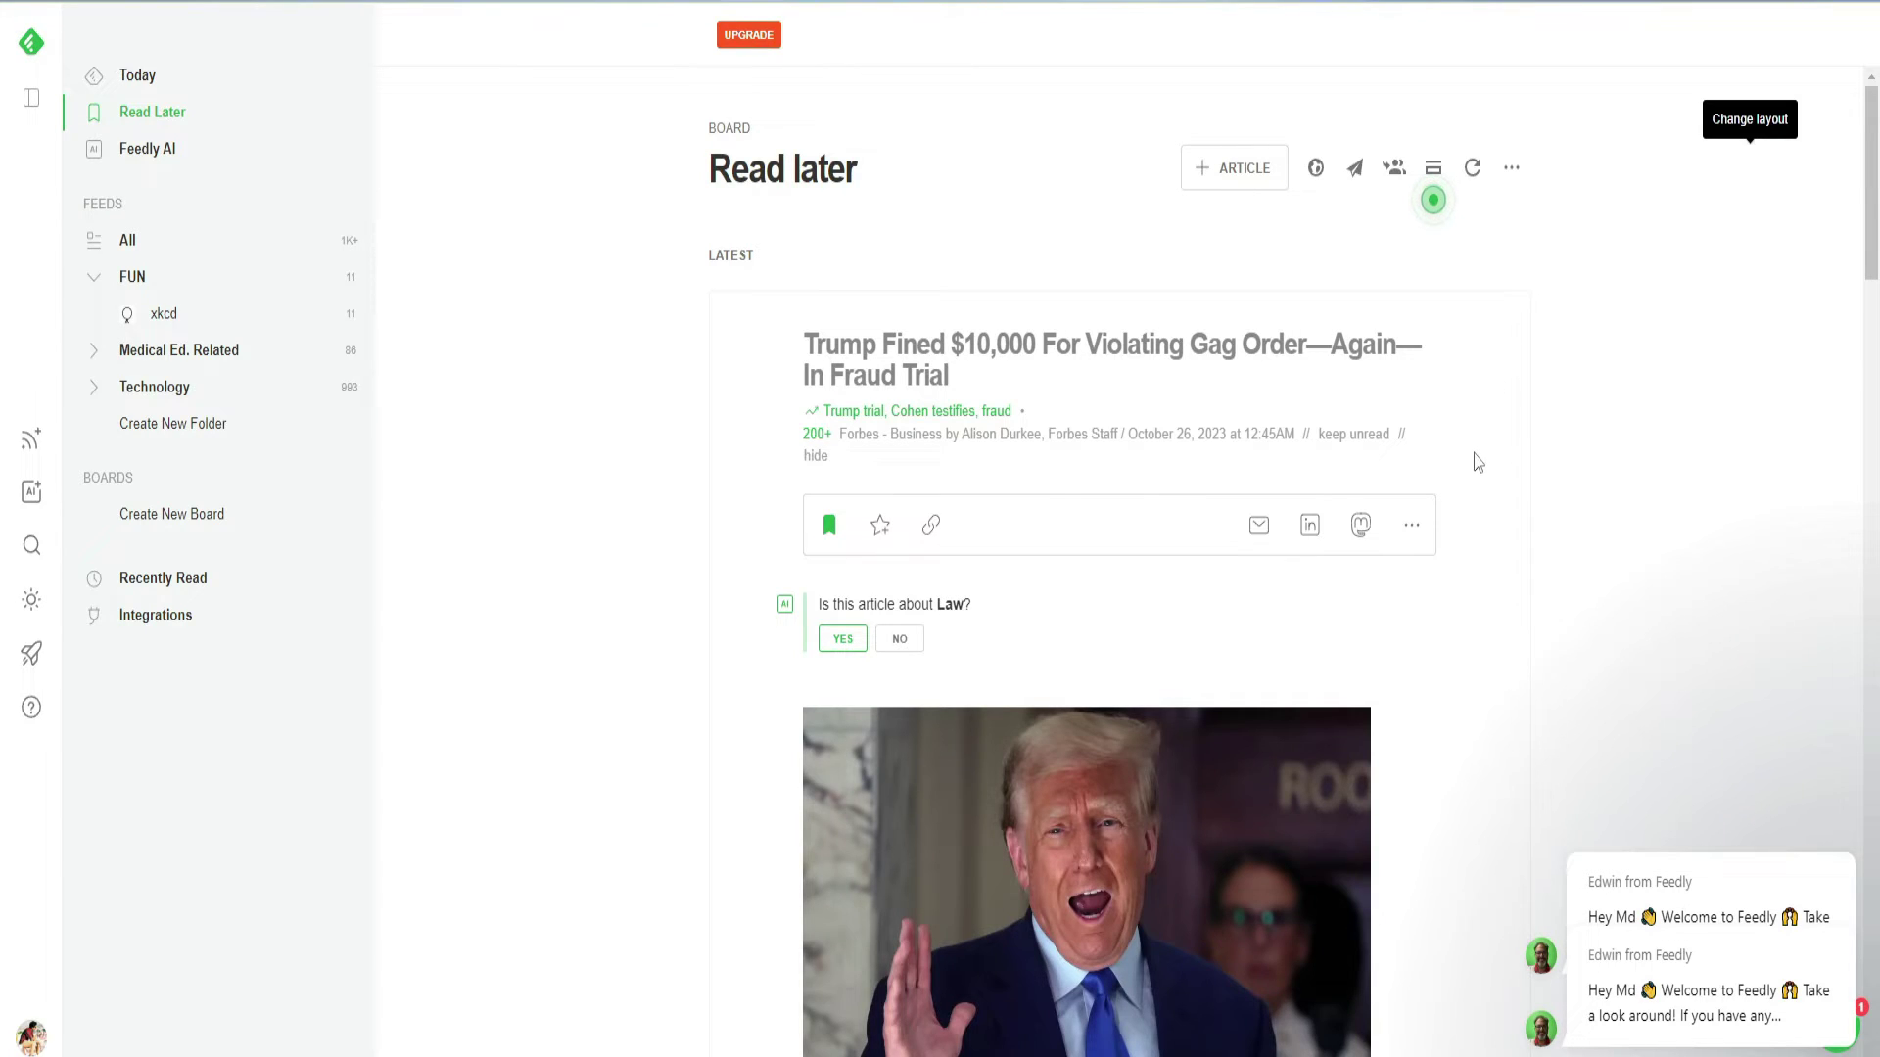
{"action": "scroll", "coordinate": [1518, 352], "scroll_direction": "down", "scroll_amount": 4}
{"action": "scroll", "coordinate": [1518, 353], "scroll_direction": "up", "scroll_amount": 4}
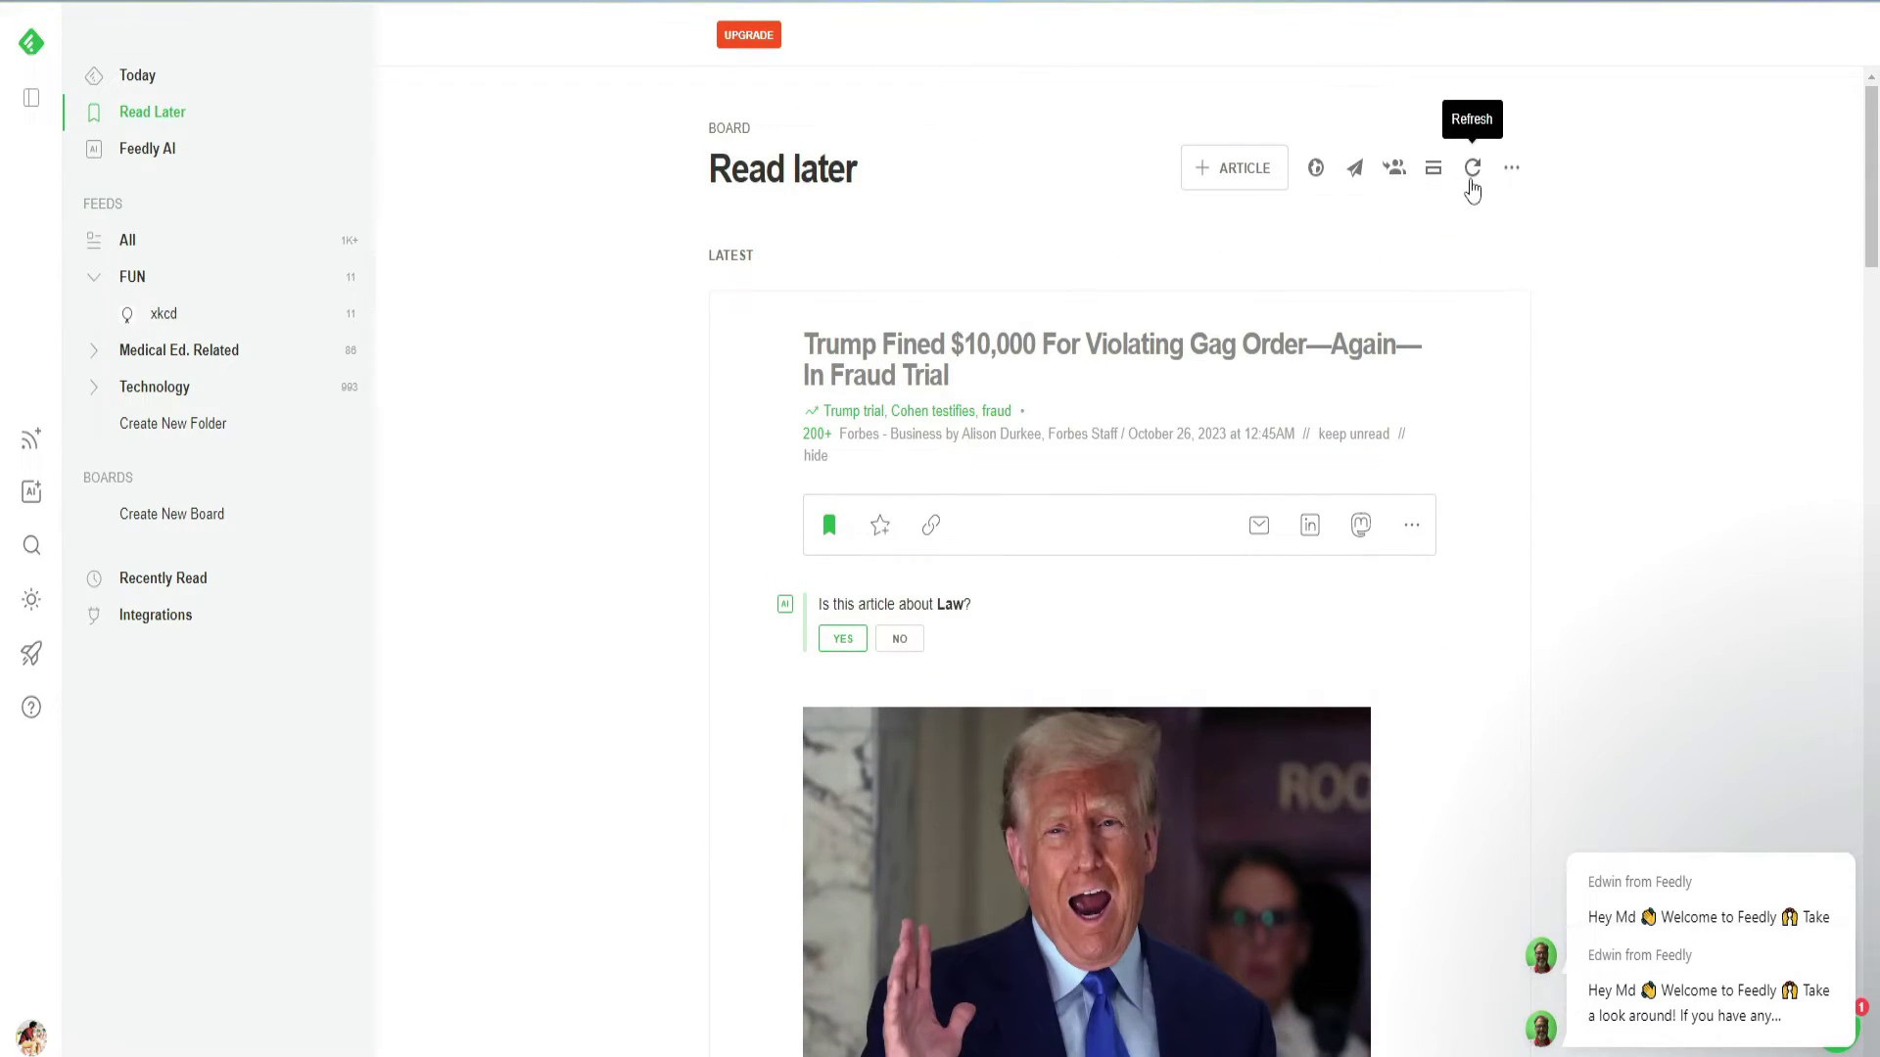
{"action": "left_click", "coordinate": [1471, 191]}
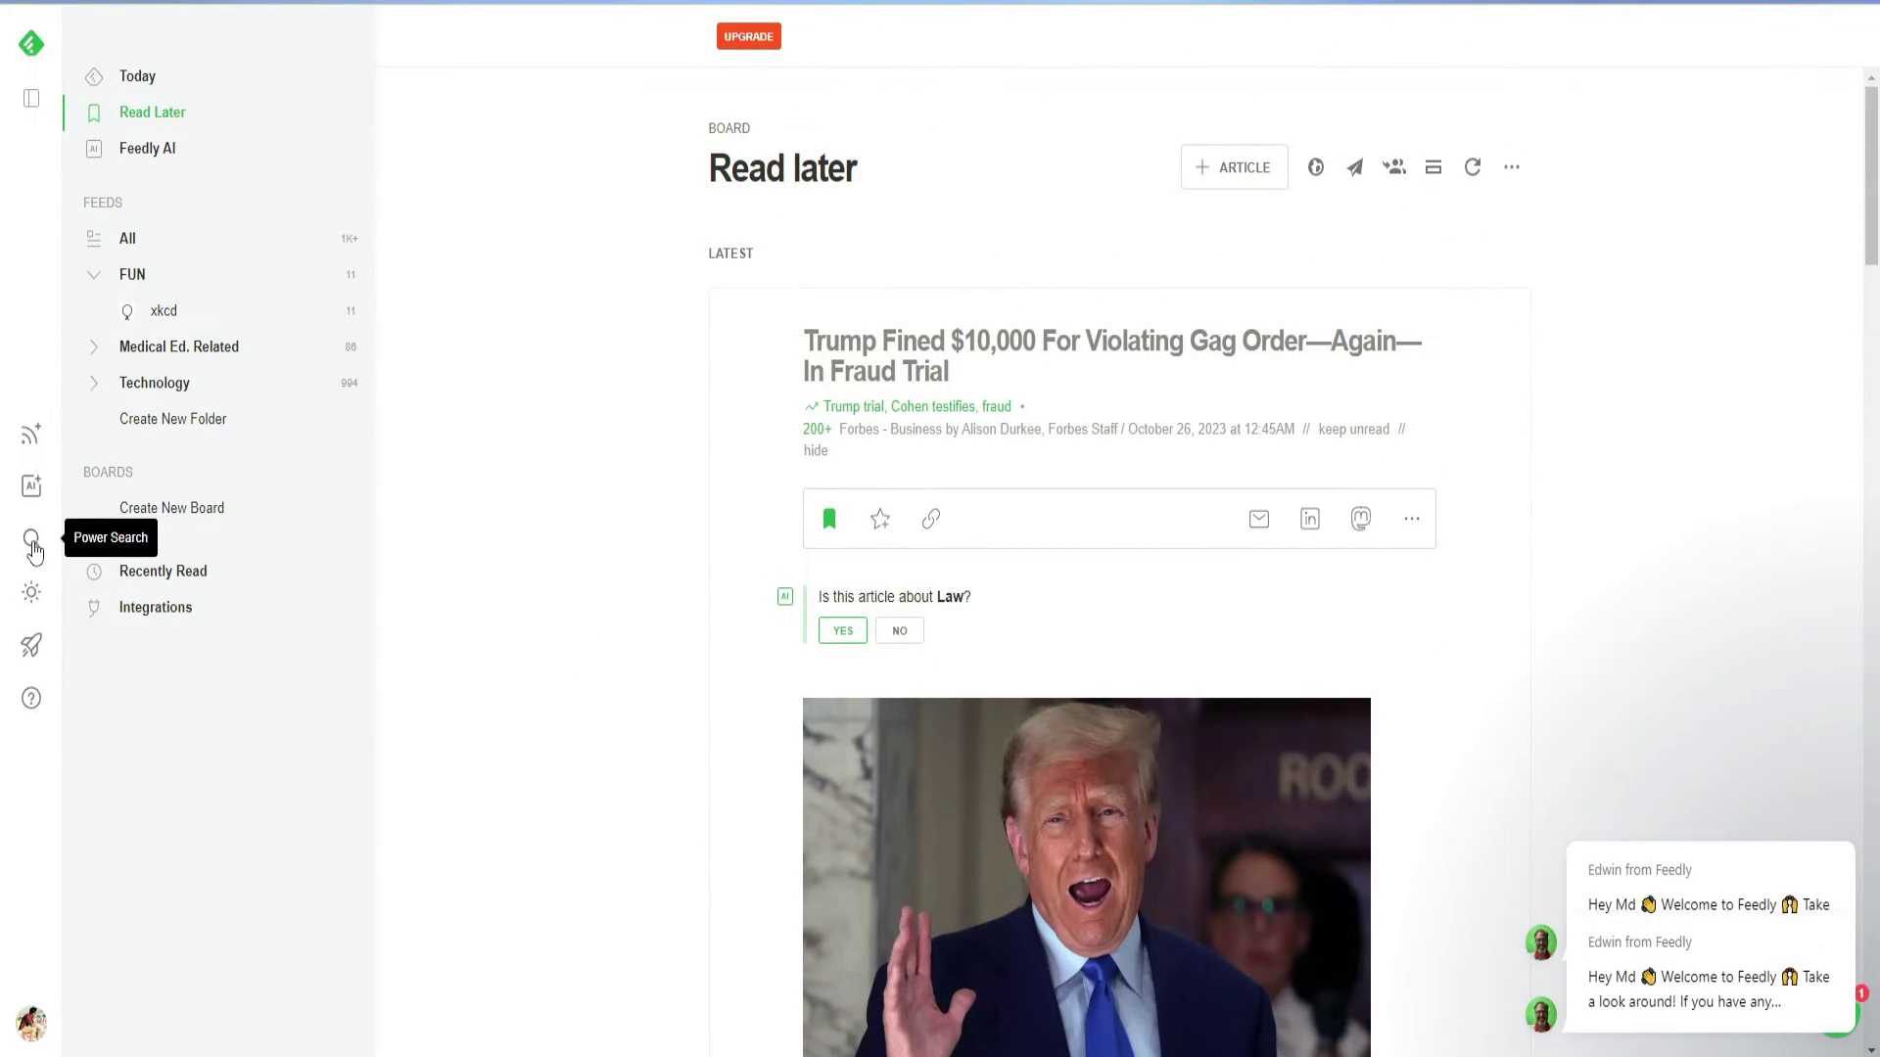
Step: Switch Feedly to the Dark theme and open the OPML Import page from Organize Feeds
{"action": "left_click", "coordinate": [31, 593]}
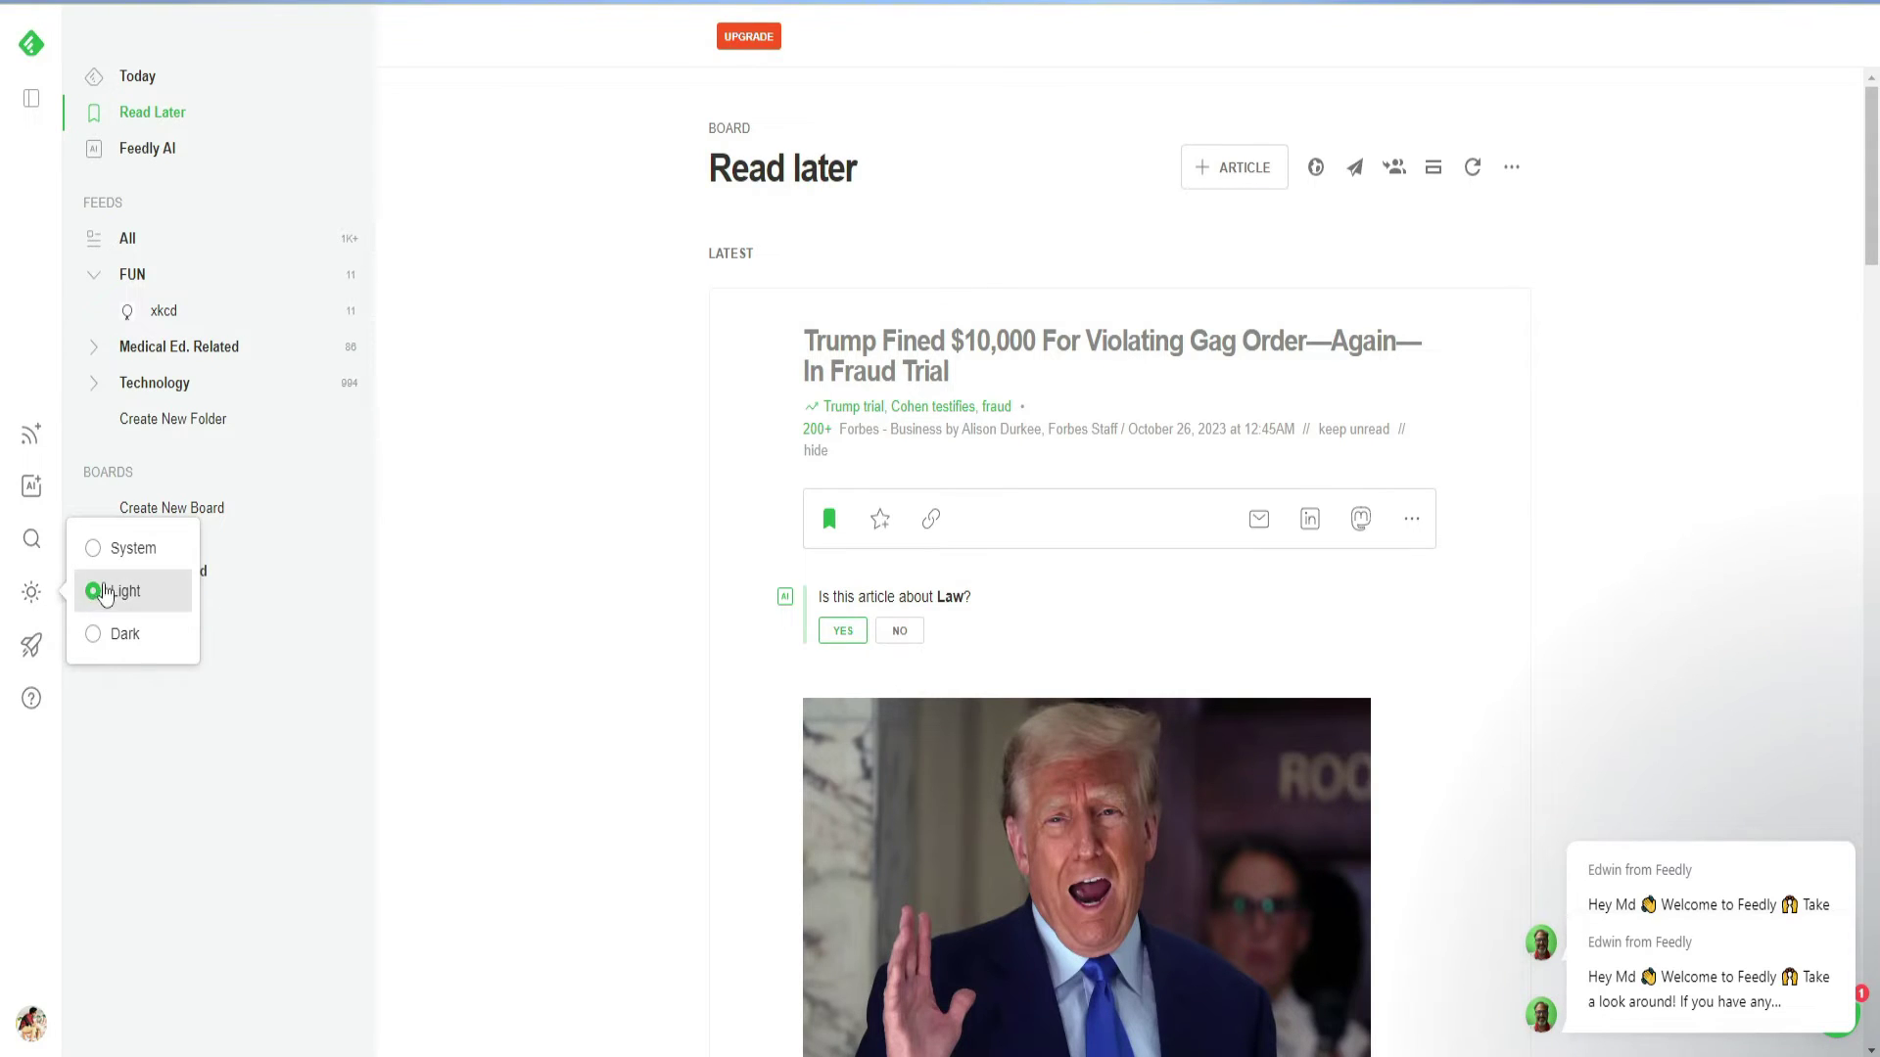
{"action": "left_click", "coordinate": [123, 634]}
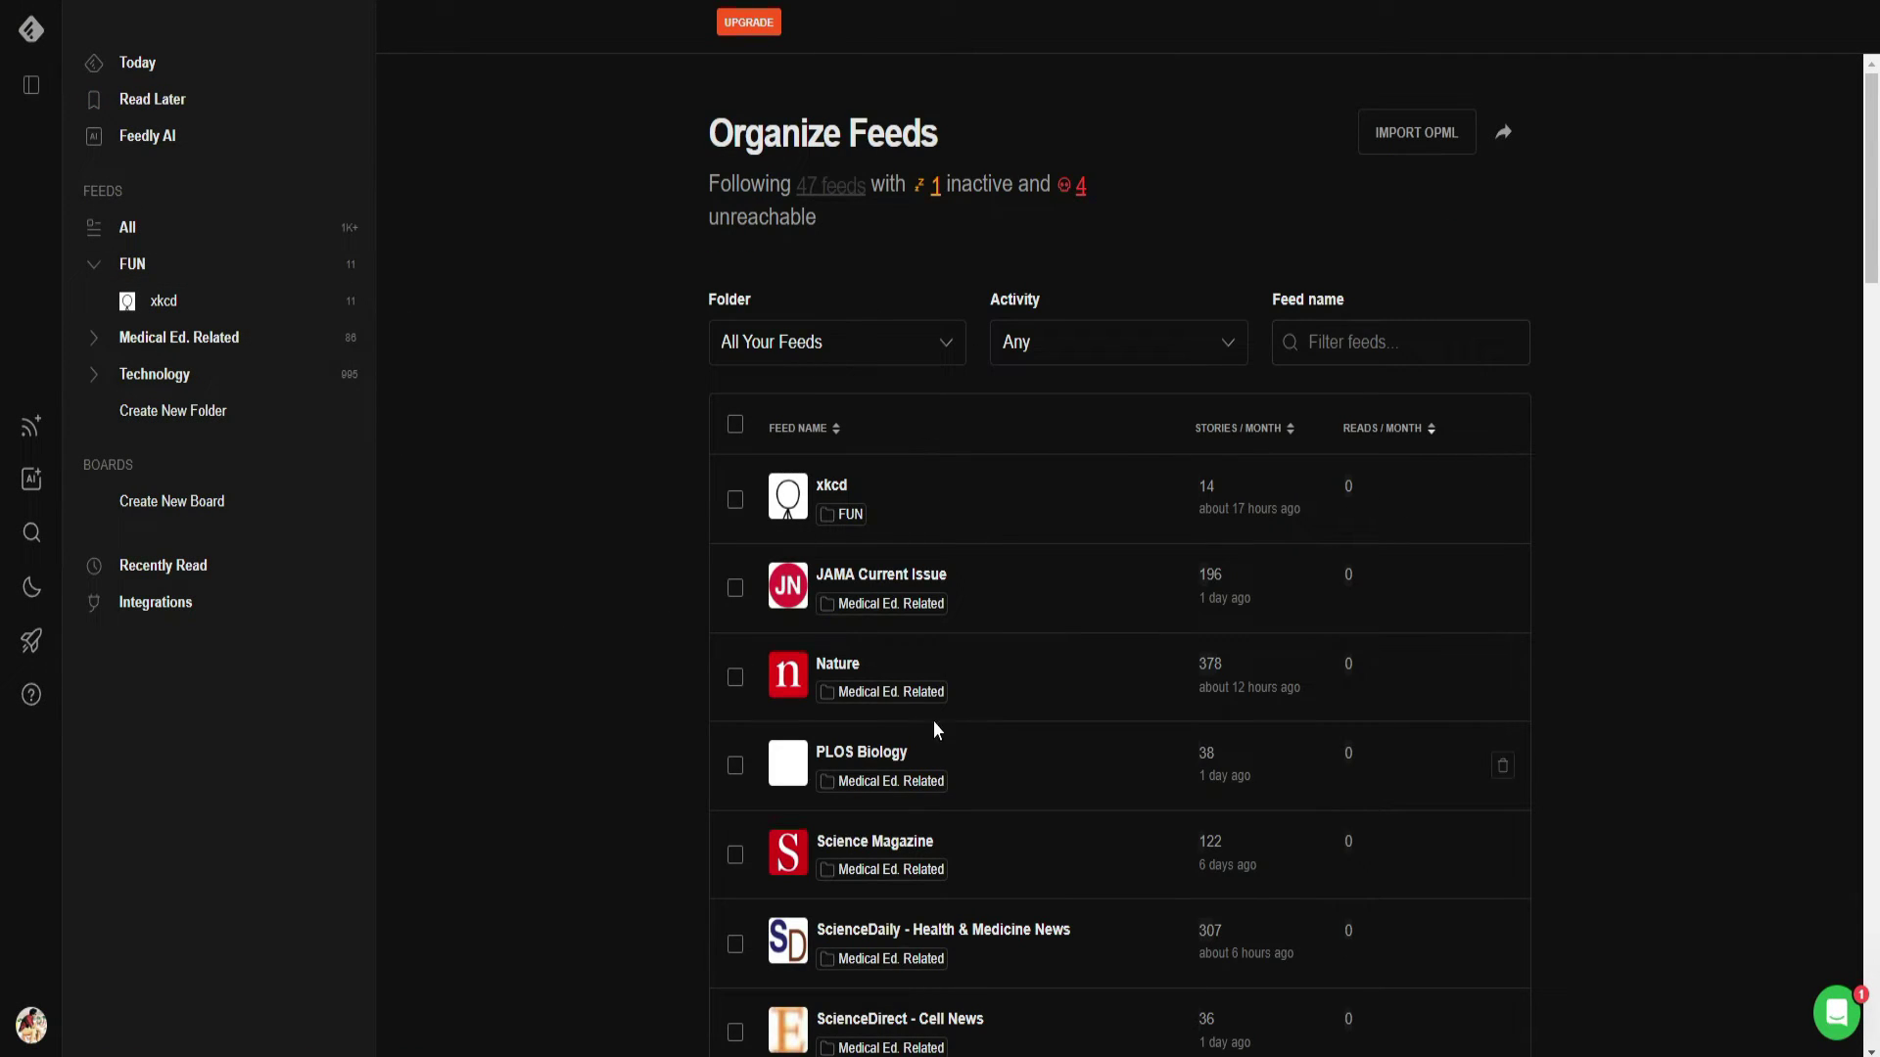
{"action": "scroll", "coordinate": [934, 723], "scroll_direction": "down", "scroll_amount": 20}
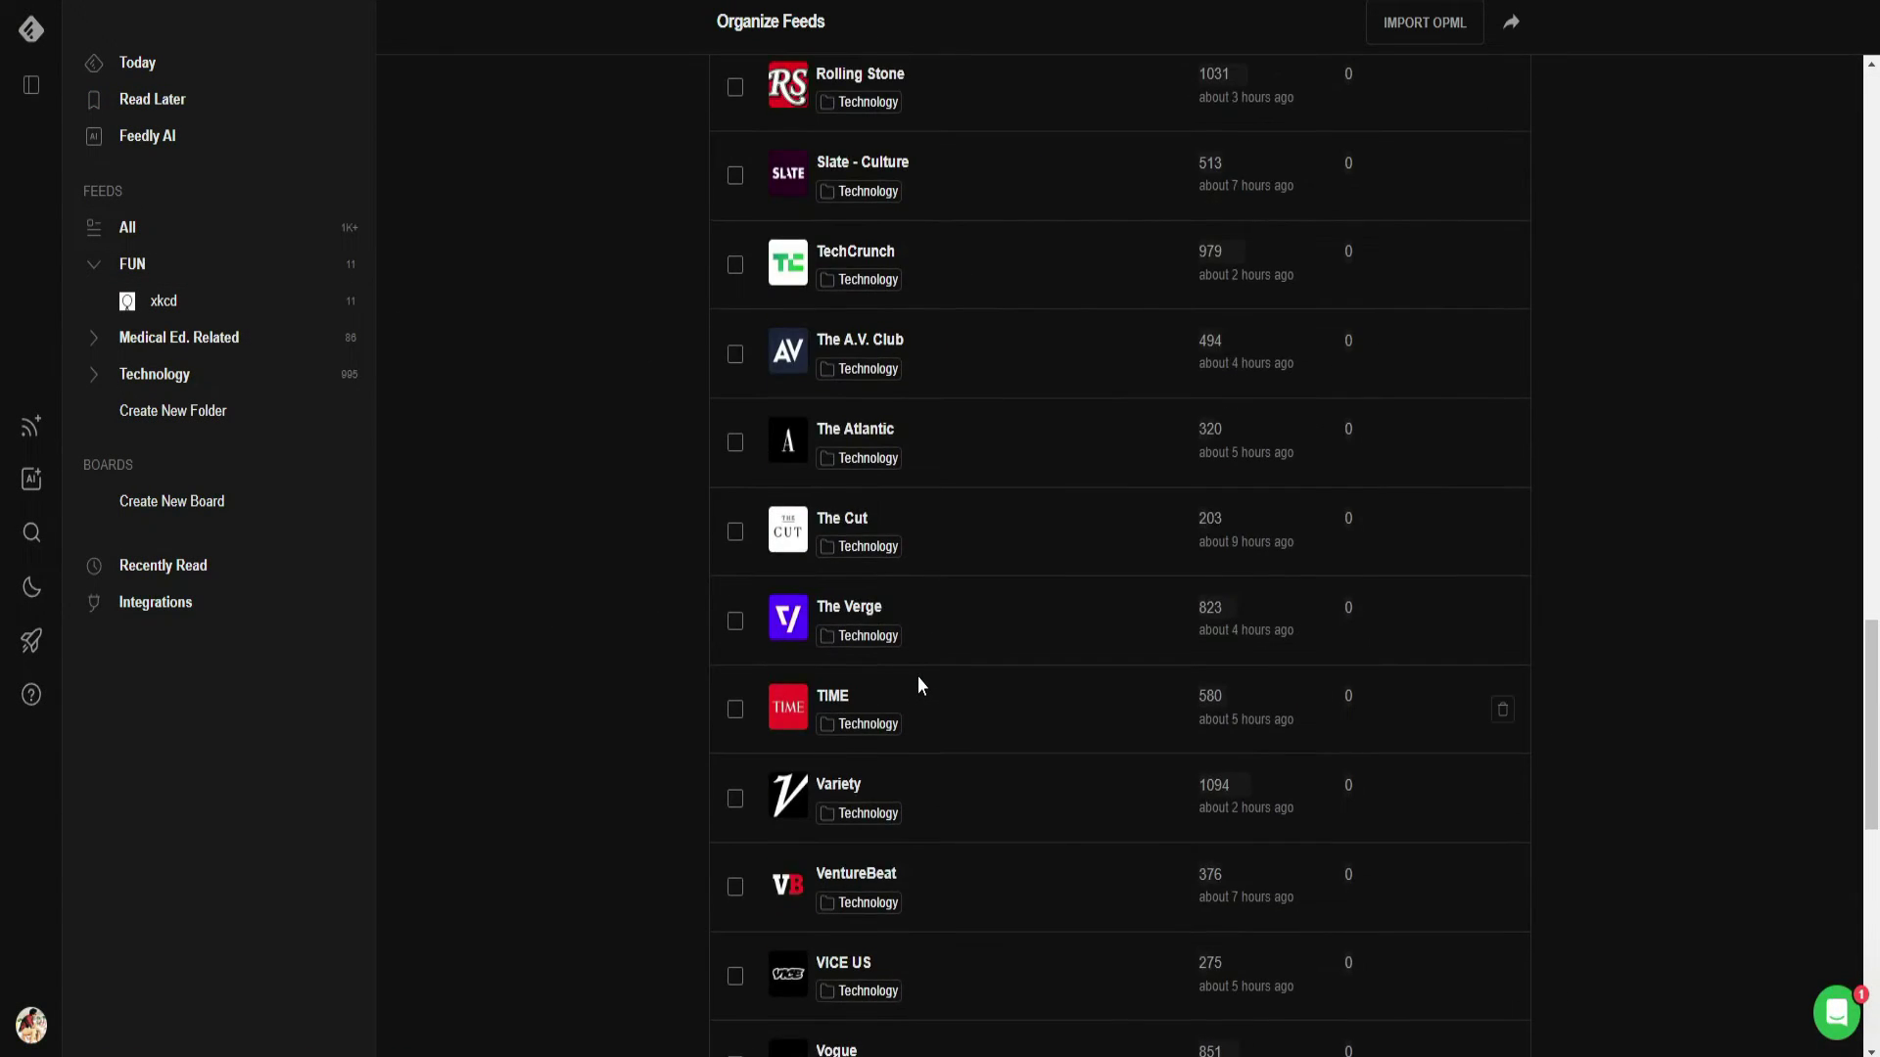
{"action": "scroll", "coordinate": [919, 678], "scroll_direction": "down", "scroll_amount": 10}
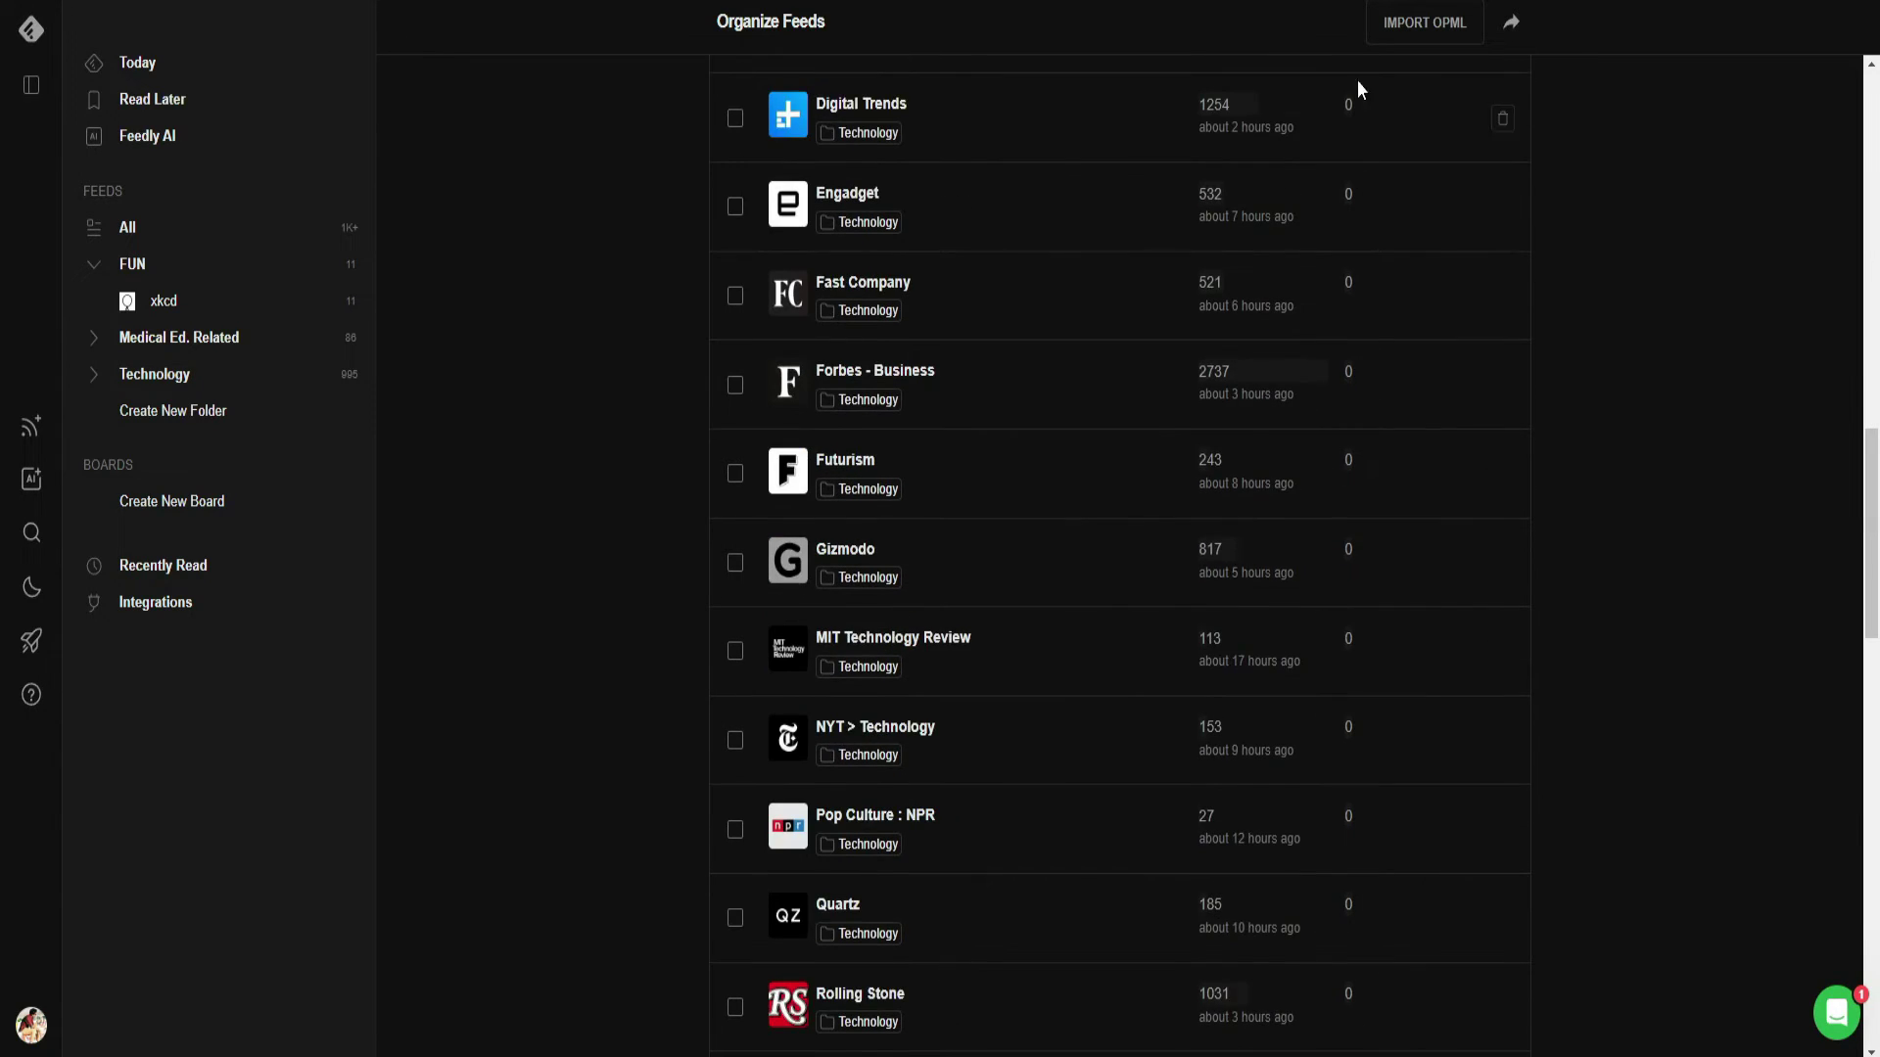
{"action": "left_click", "coordinate": [1405, 32]}
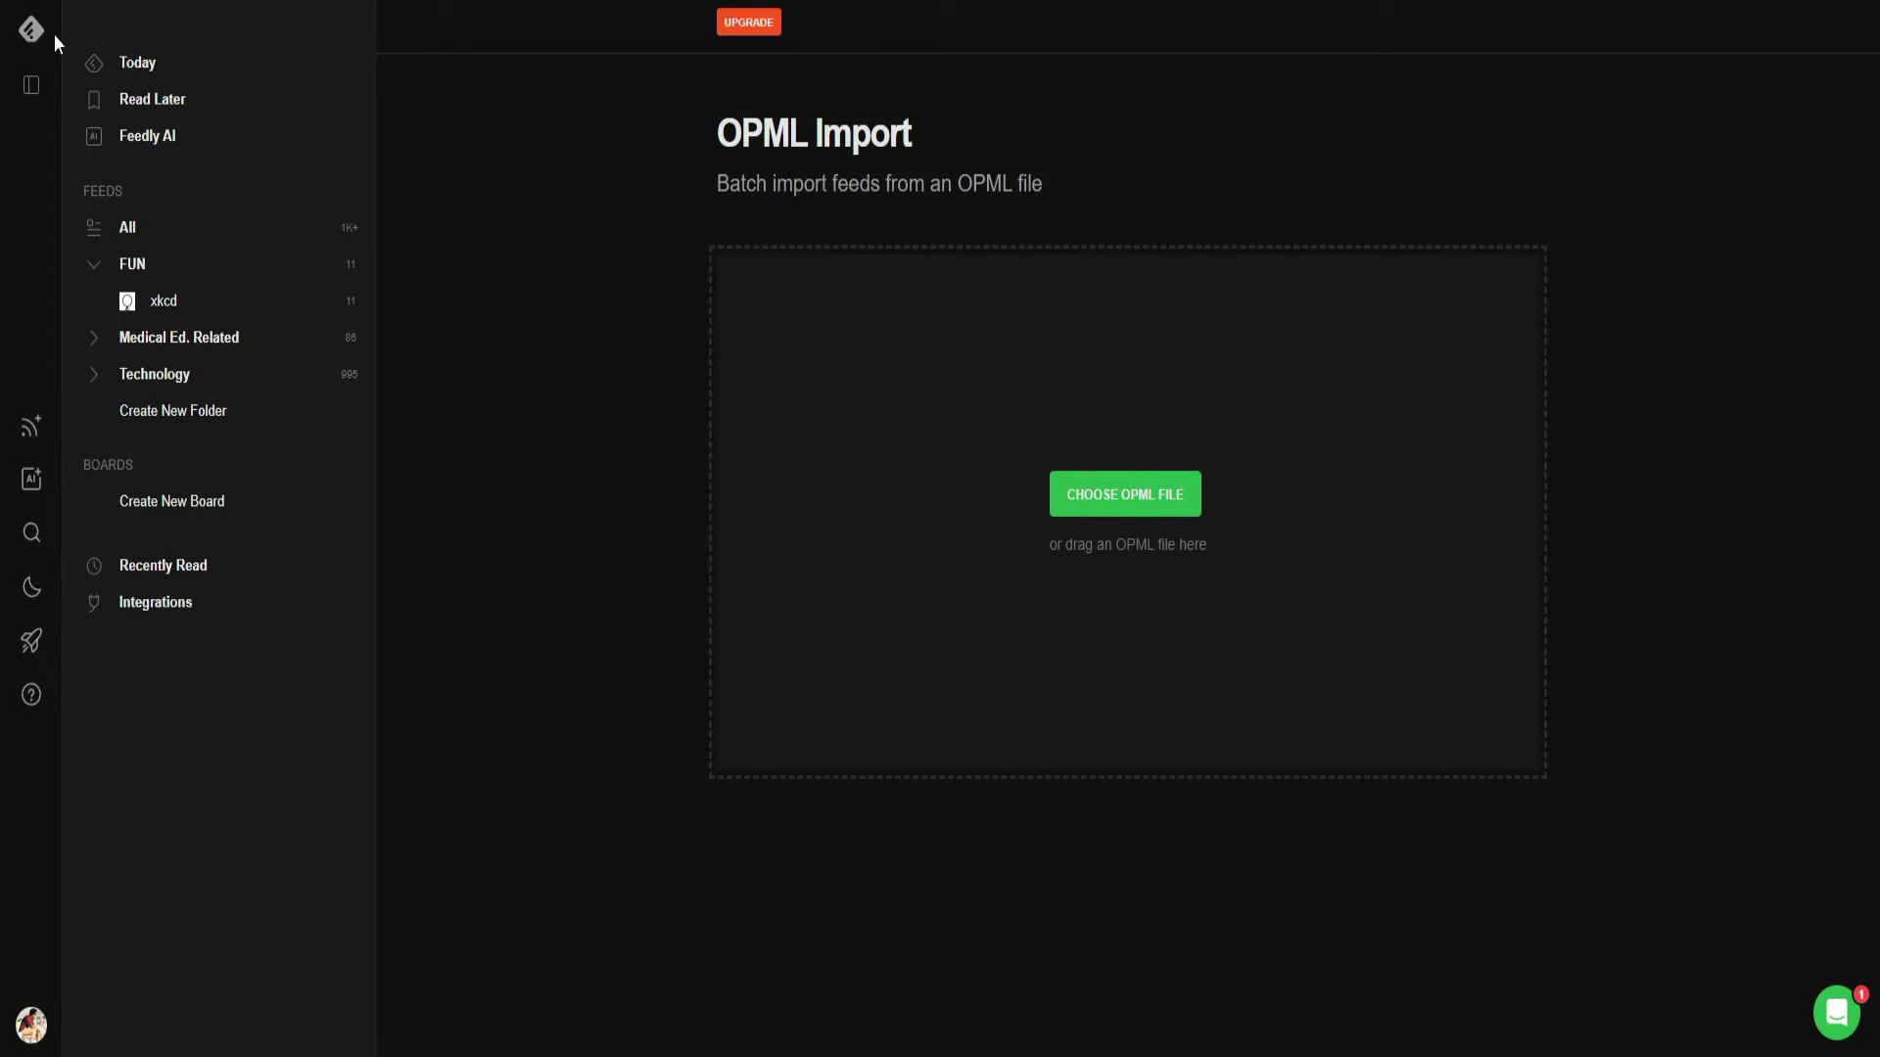
Step: Remove the unreachable Chemical & Engineering News and EurekAlert! feeds from Organize Feeds
{"action": "key", "text": "alt+Left"}
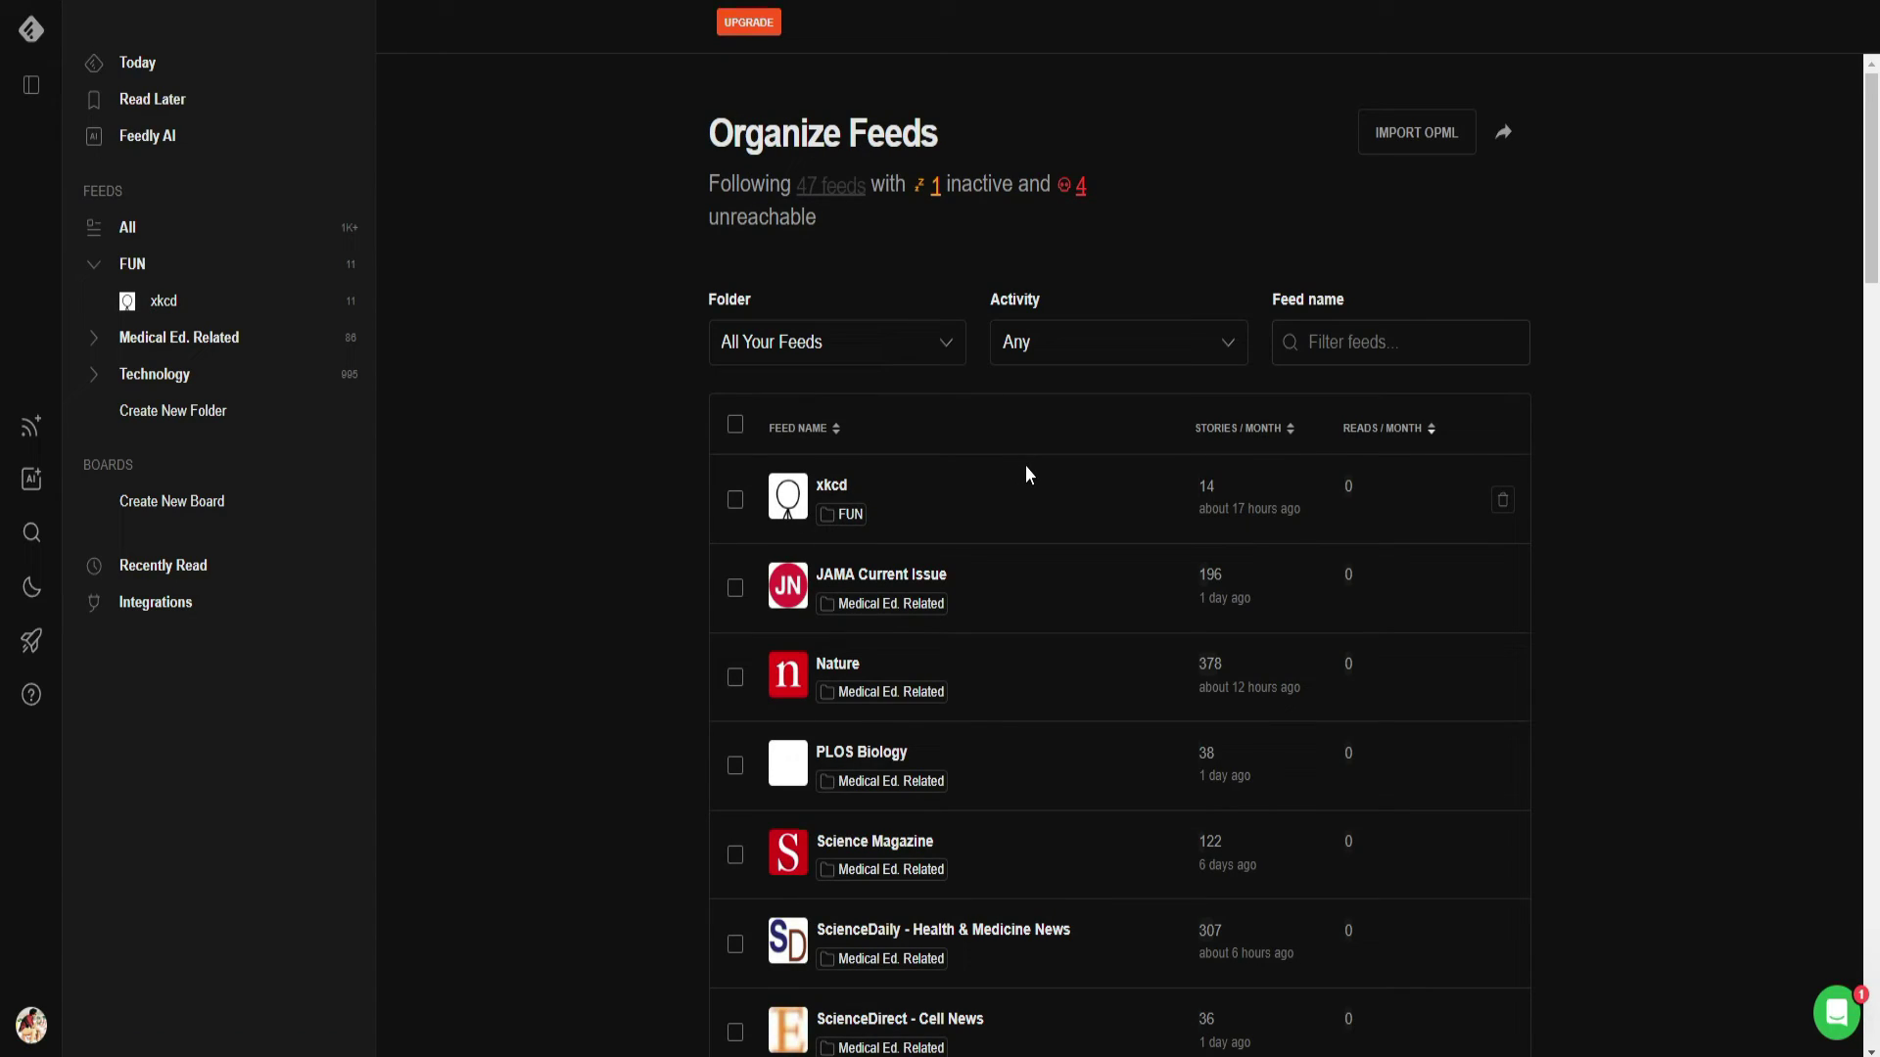
{"action": "scroll", "coordinate": [1055, 460], "scroll_direction": "down", "scroll_amount": 15}
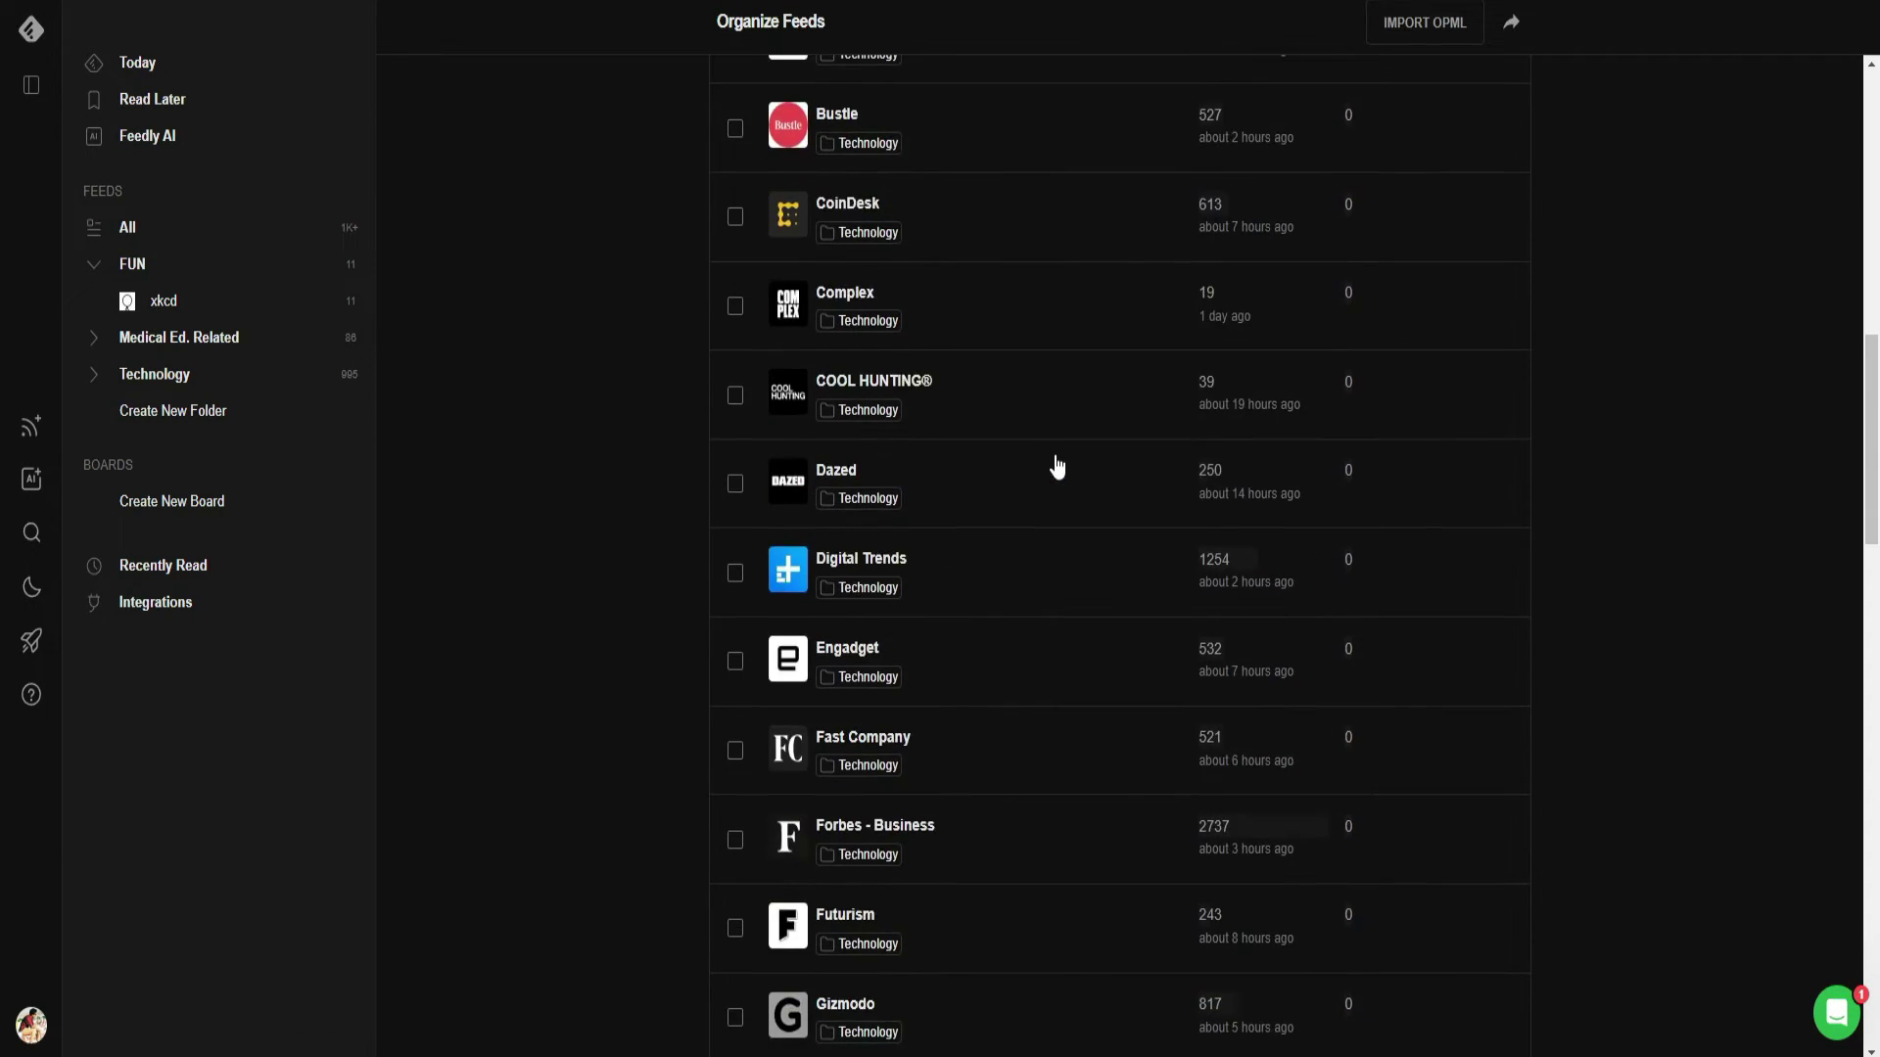
{"action": "scroll", "coordinate": [1056, 460], "scroll_direction": "down", "scroll_amount": 15}
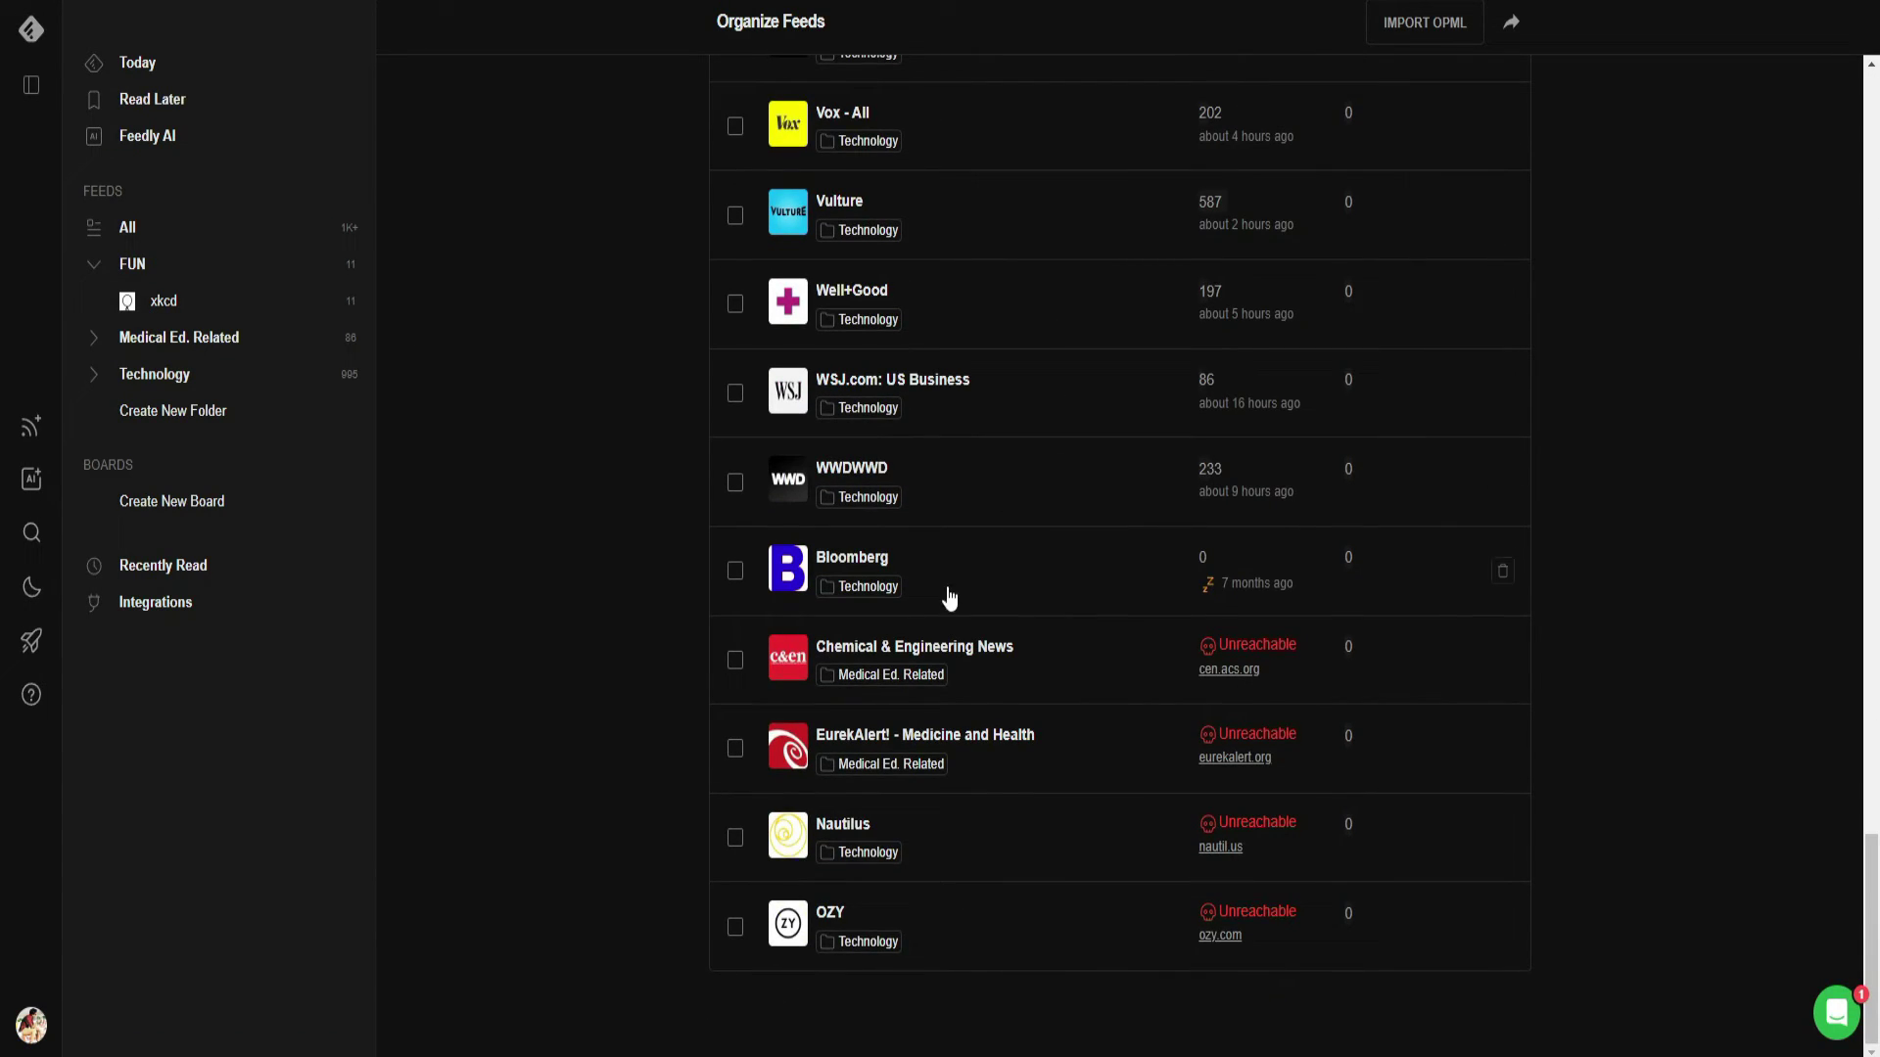
{"action": "left_click", "coordinate": [1502, 661]}
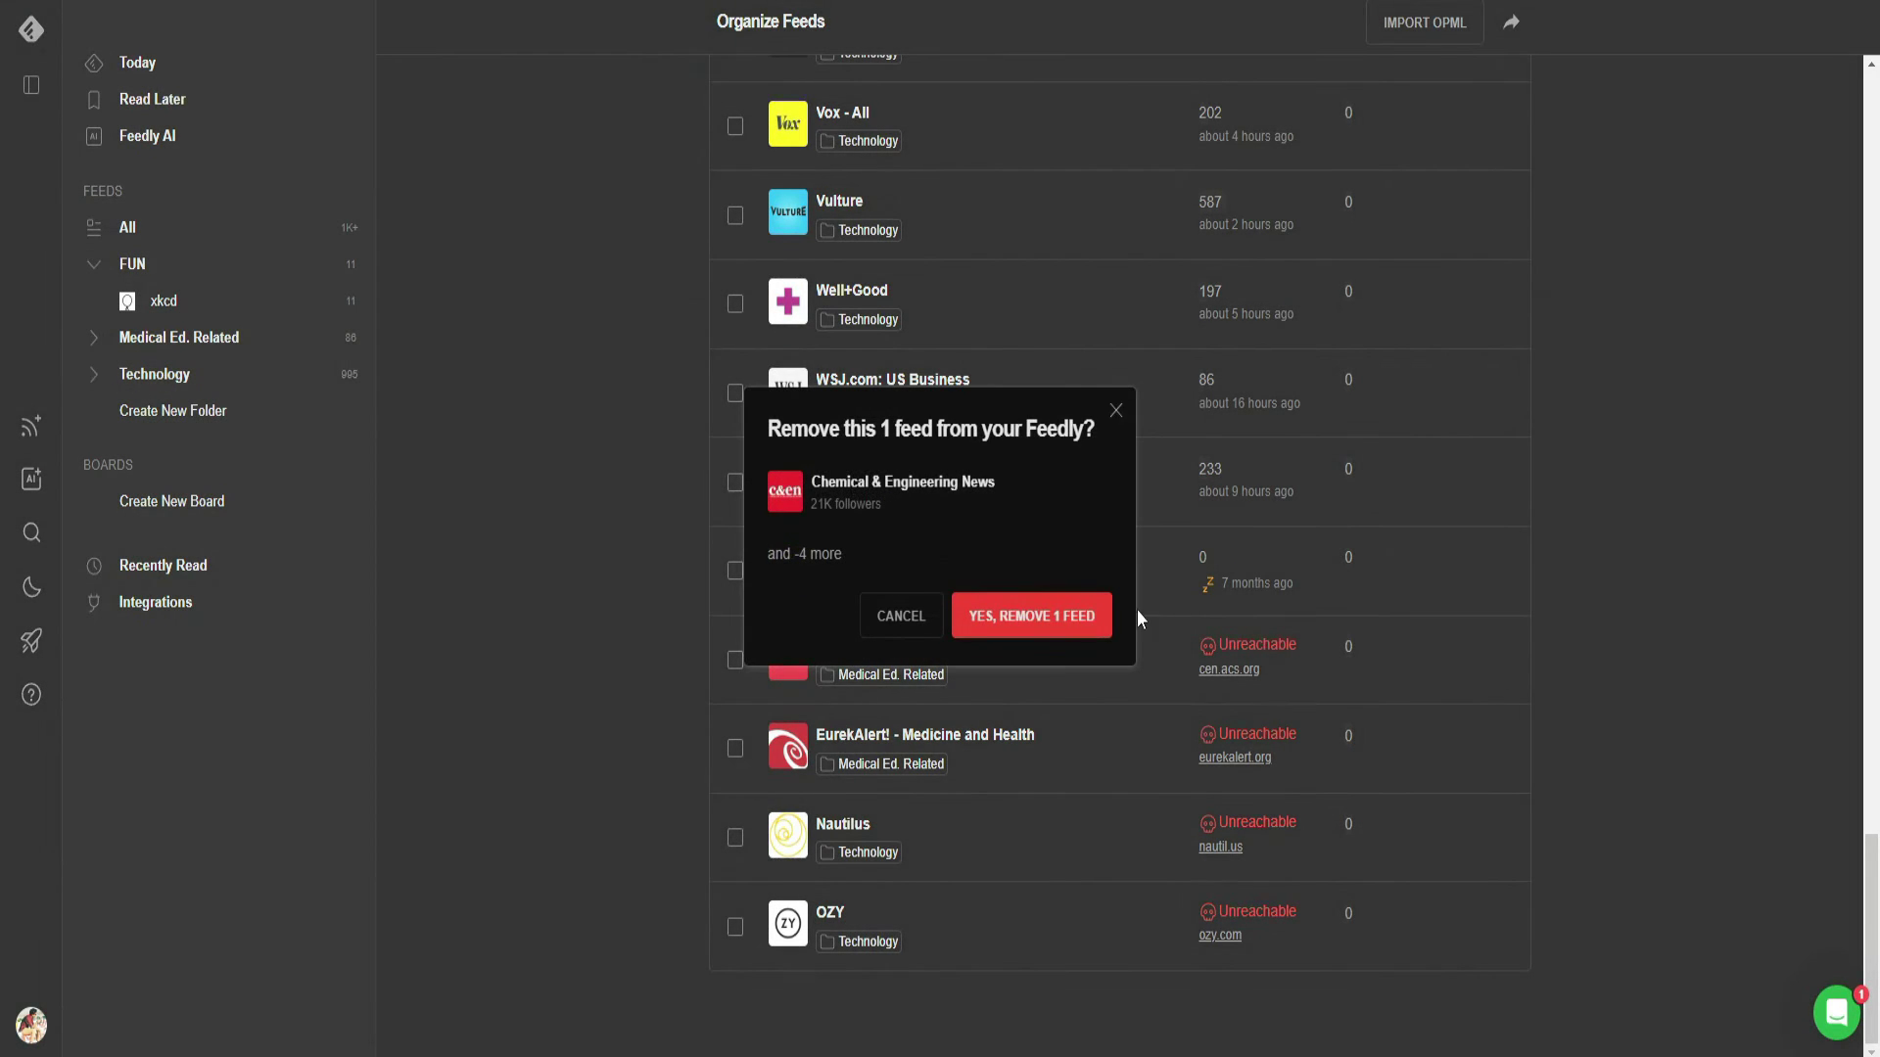
{"action": "left_click", "coordinate": [1055, 617]}
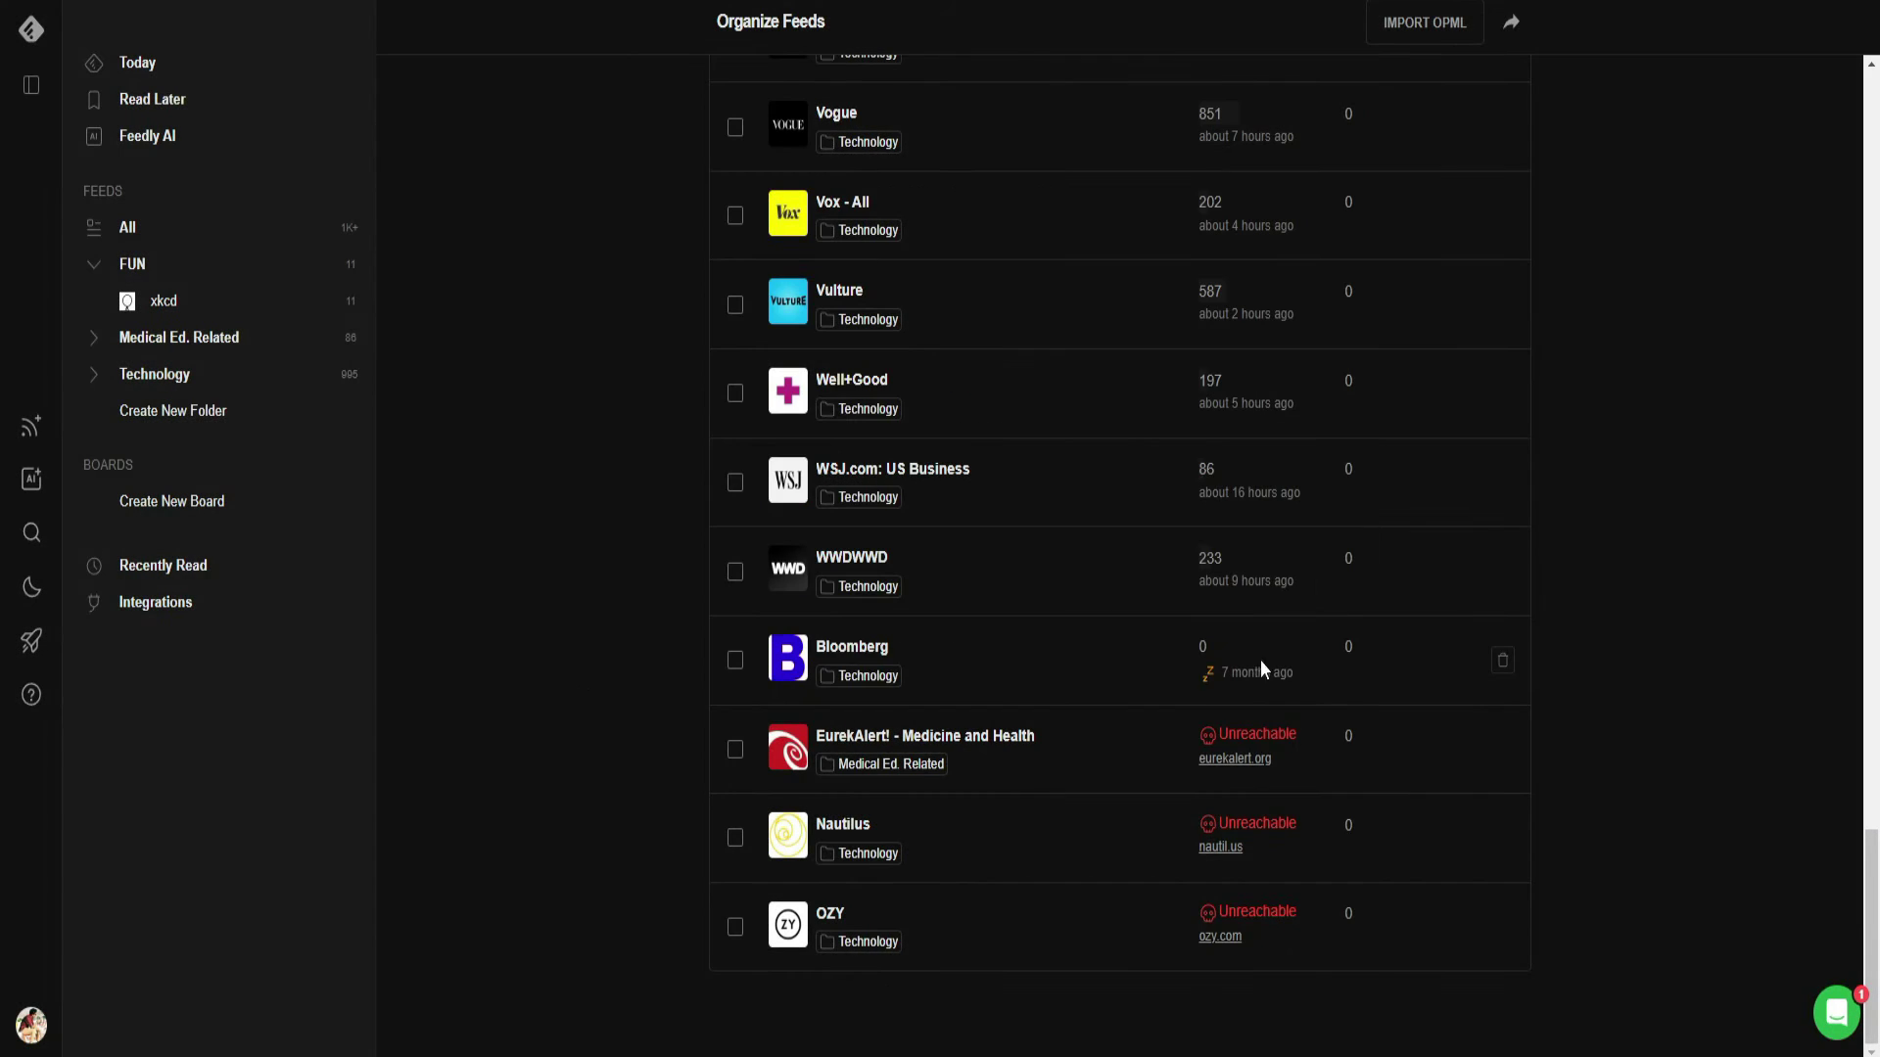
{"action": "left_click", "coordinate": [1502, 750]}
{"action": "left_click", "coordinate": [1094, 634]}
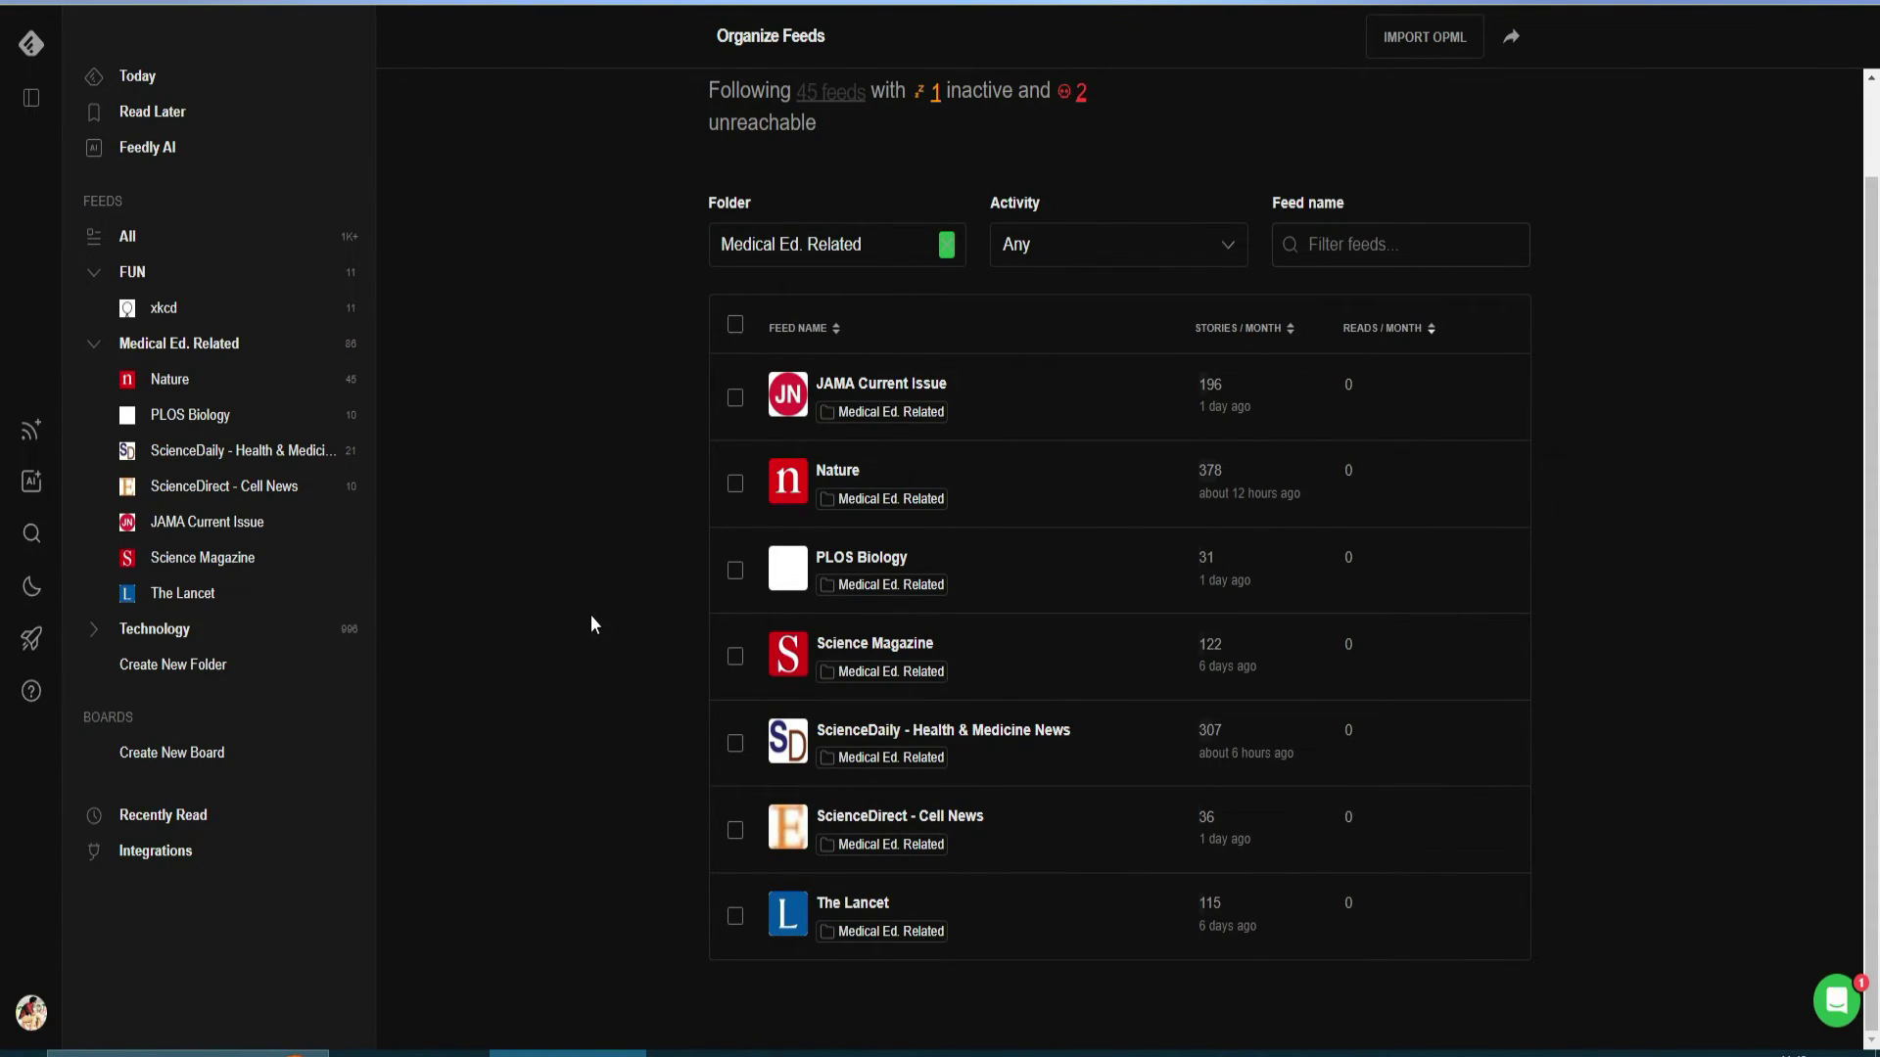
Step: Search Explore for 'medical' and follow Anabolicco into the Medical Ed. Related folder
{"action": "left_click", "coordinate": [179, 343]}
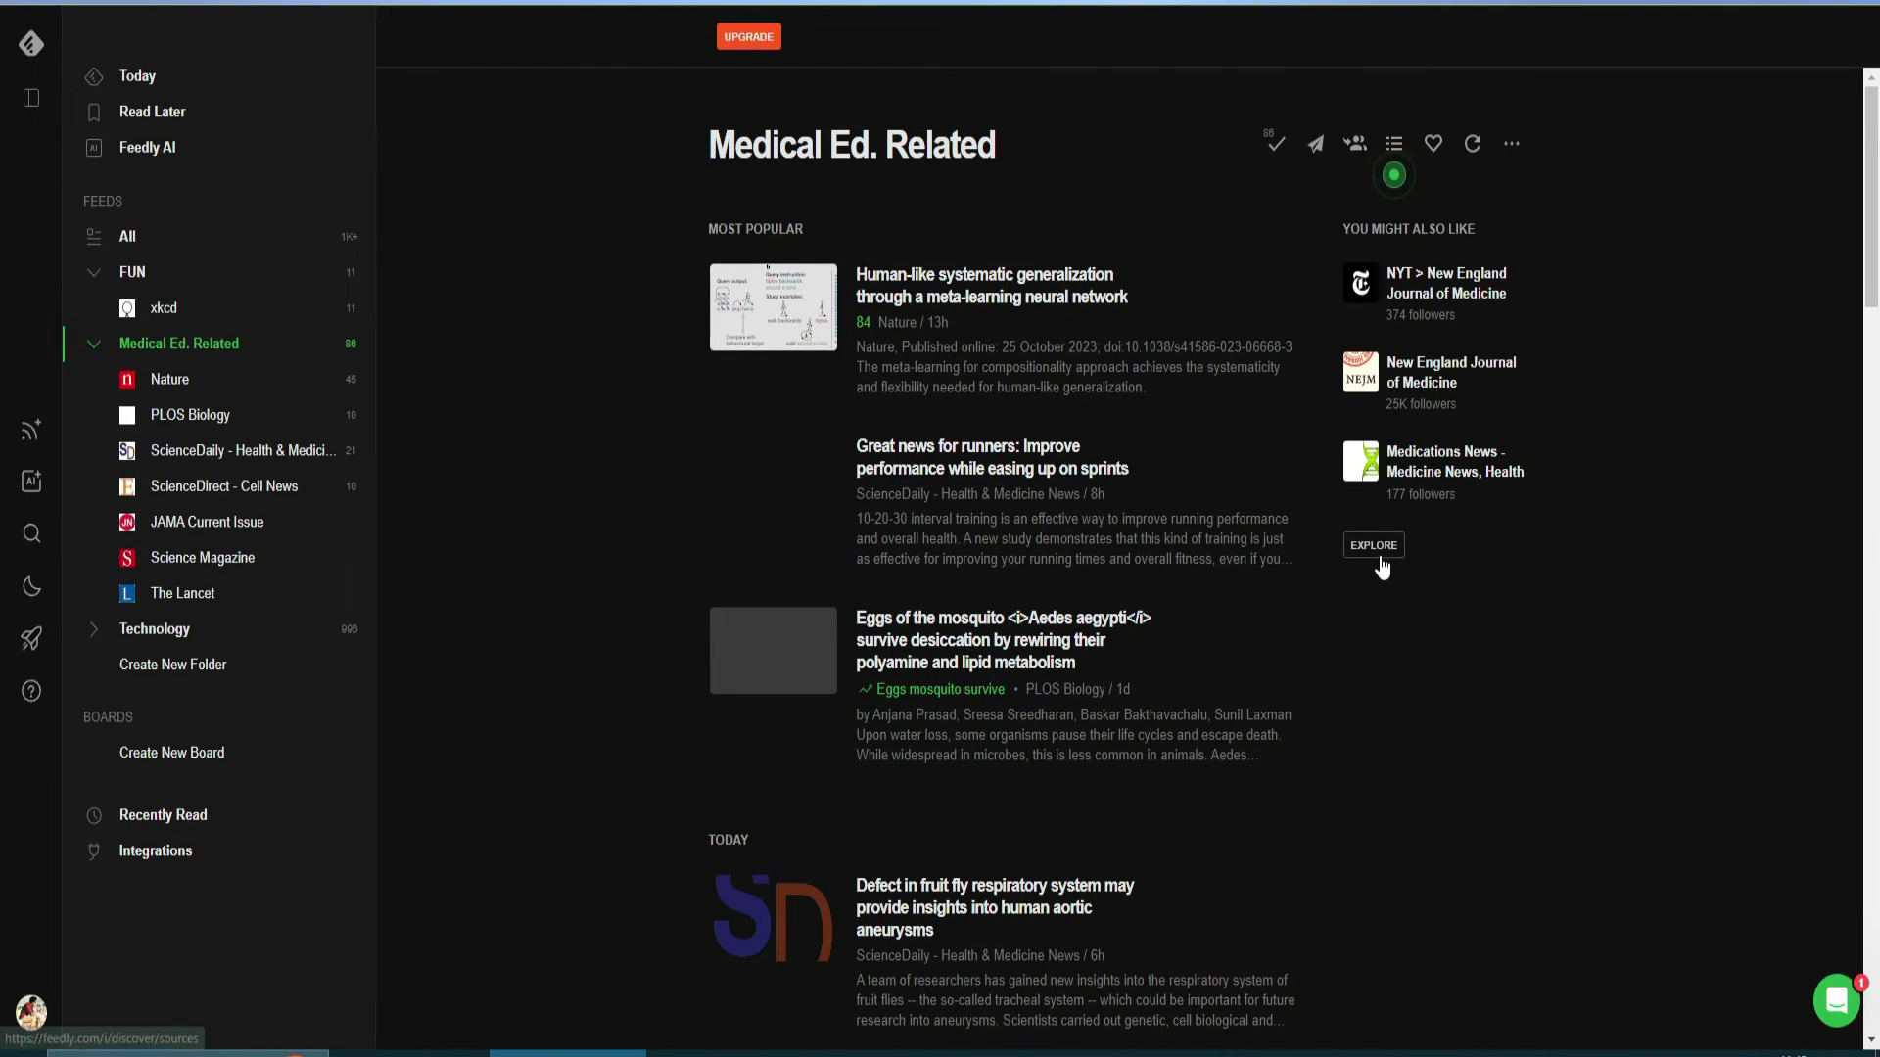
{"action": "left_click", "coordinate": [1373, 546]}
{"action": "type", "text": "medical"}
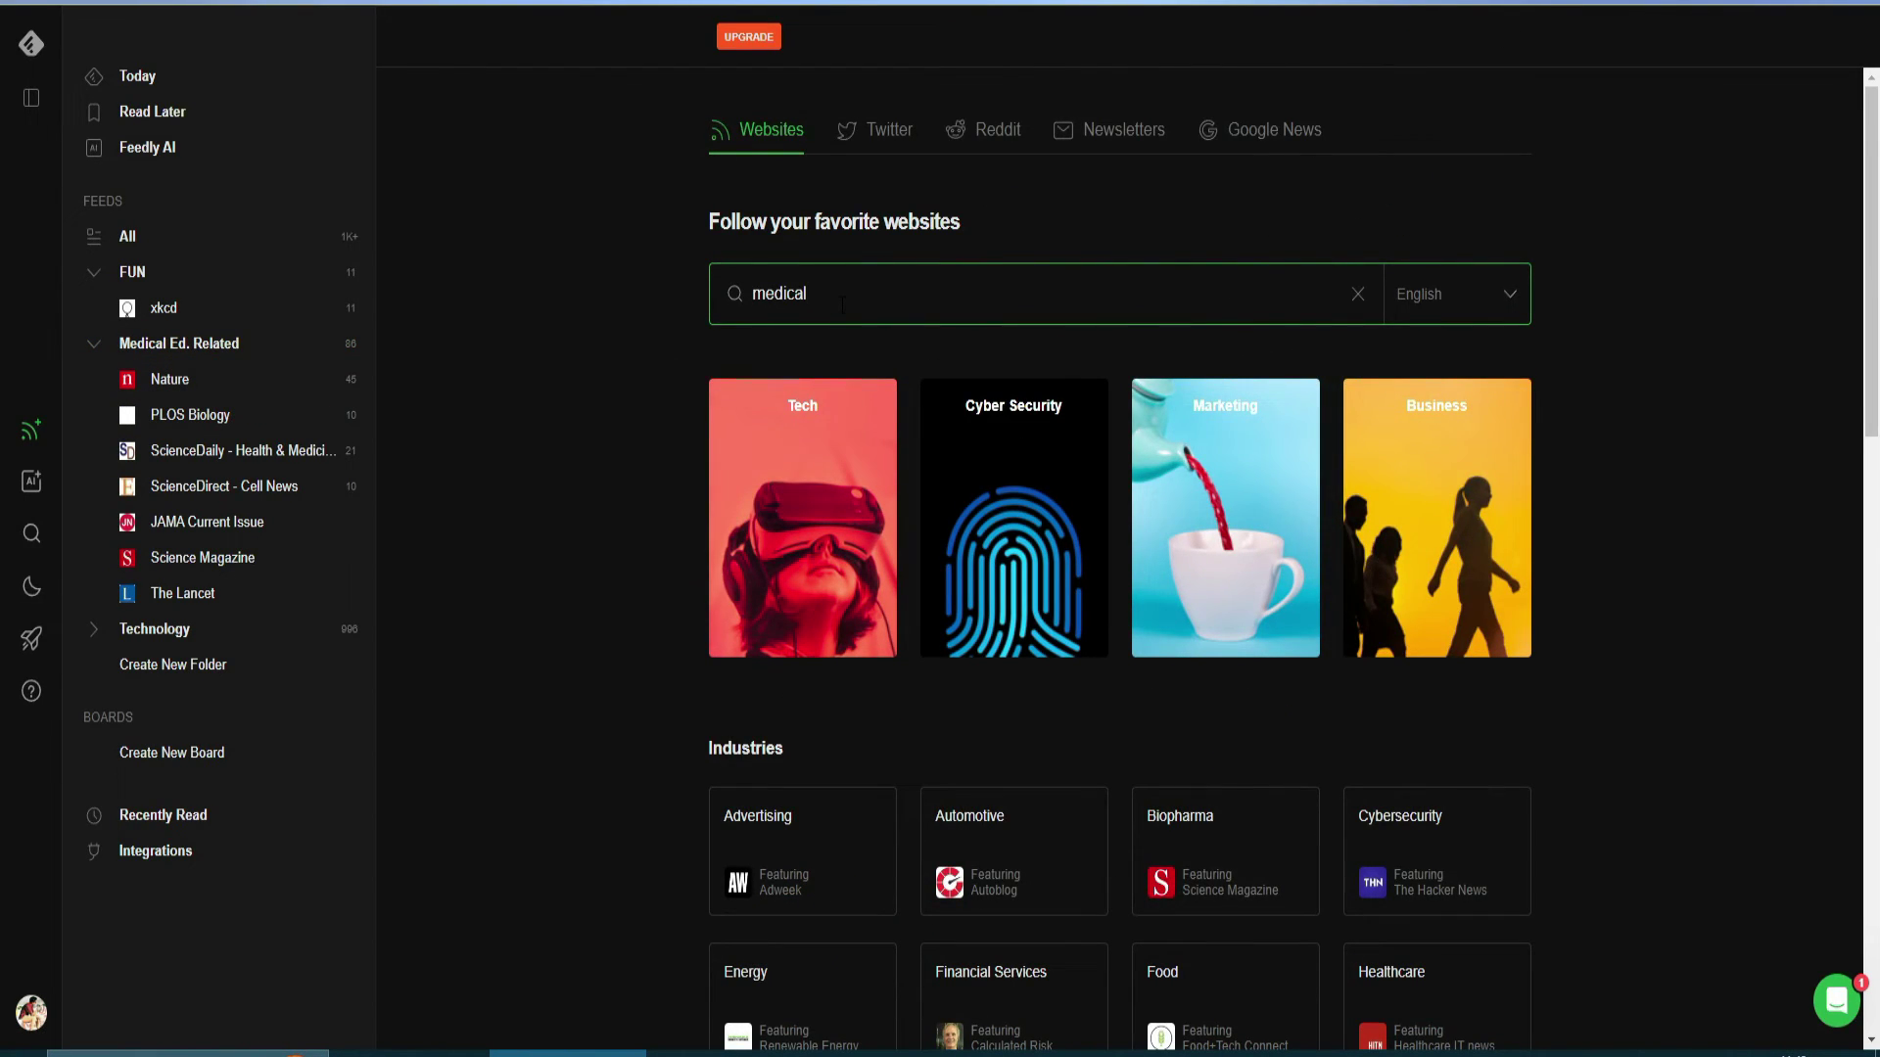
{"action": "key", "text": "Return"}
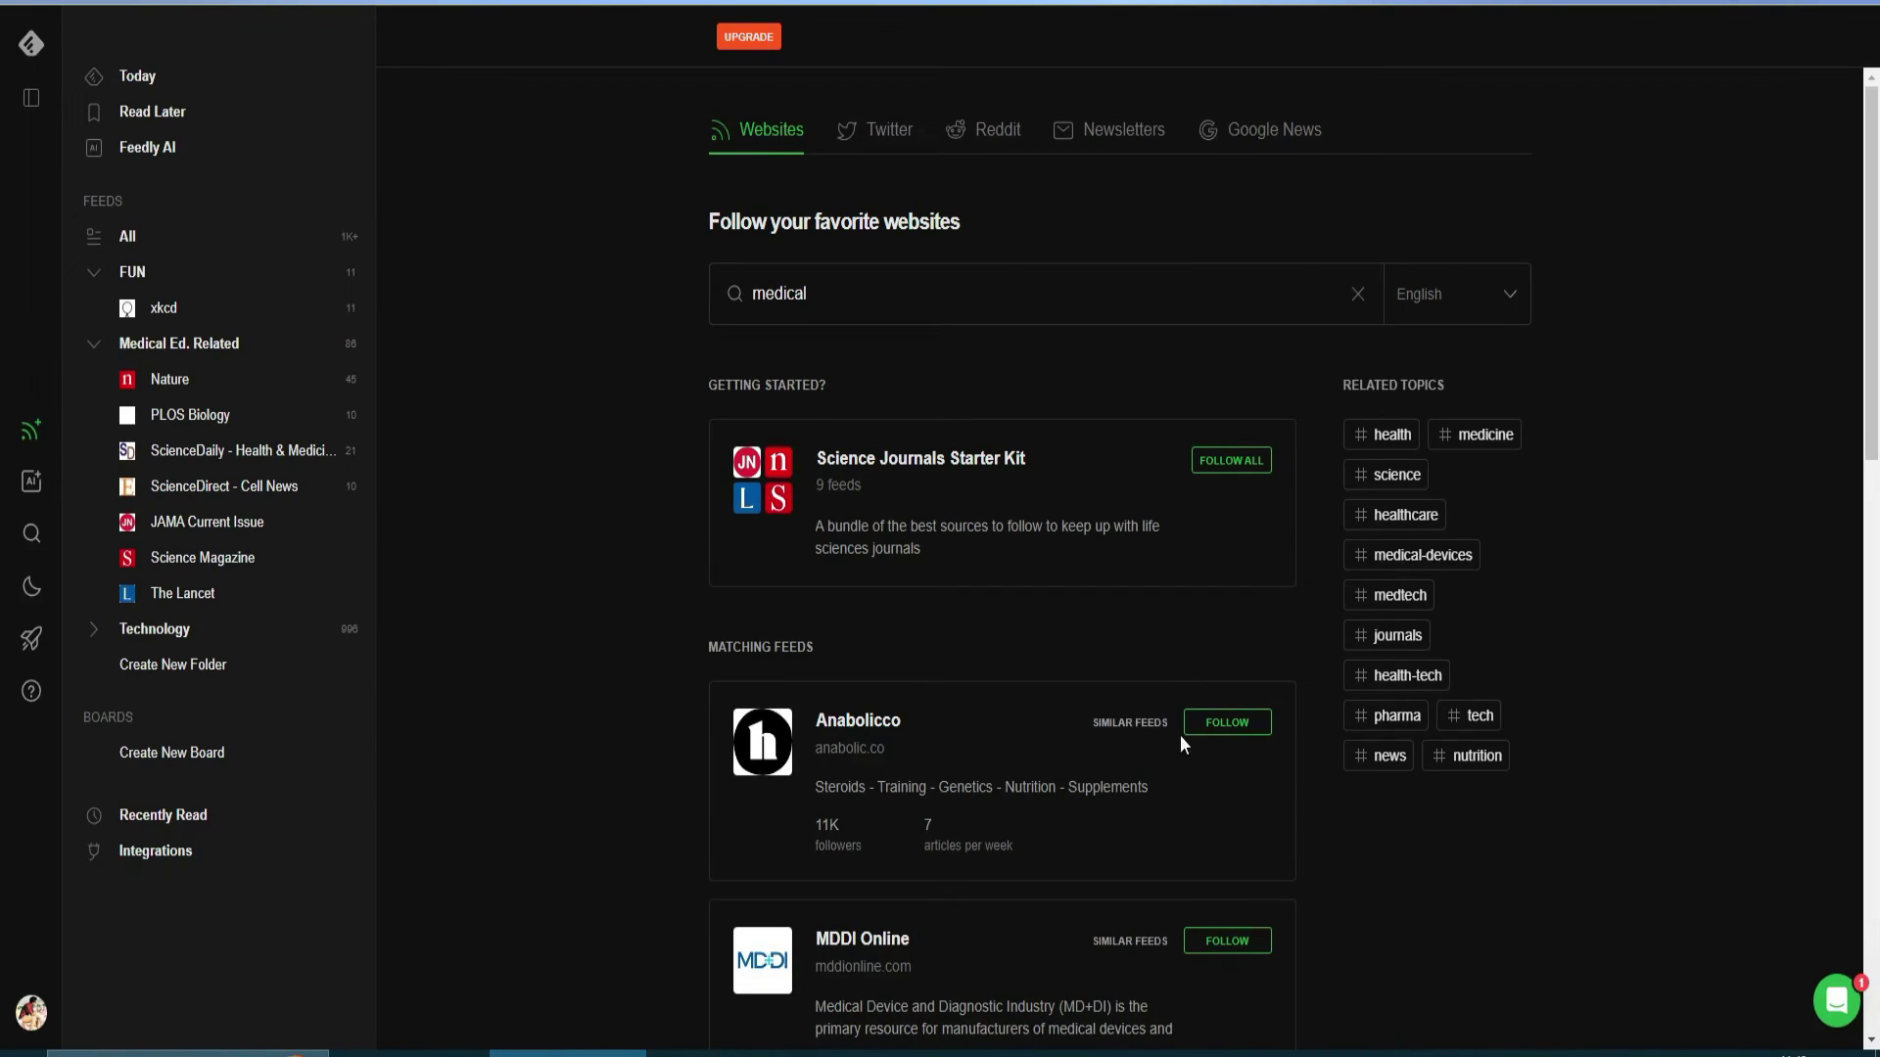
{"action": "left_click", "coordinate": [1223, 732]}
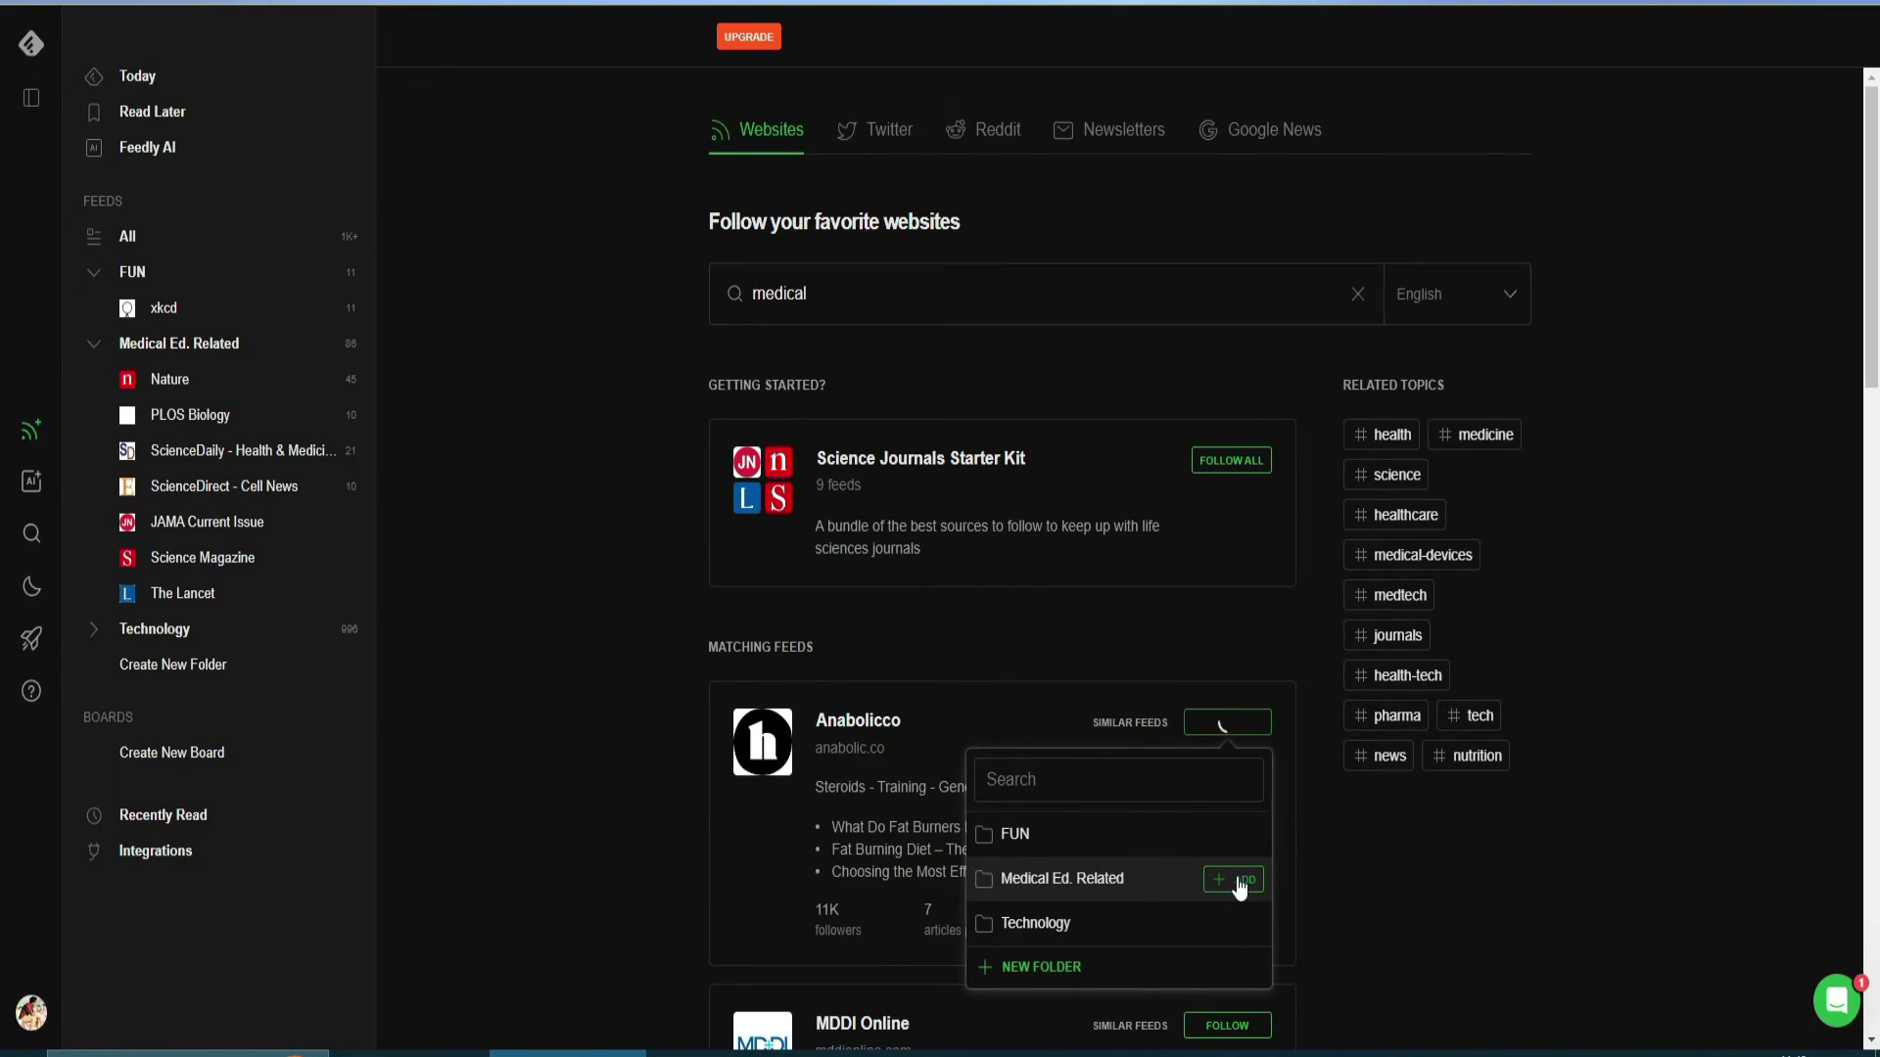
{"action": "left_click", "coordinate": [1182, 889]}
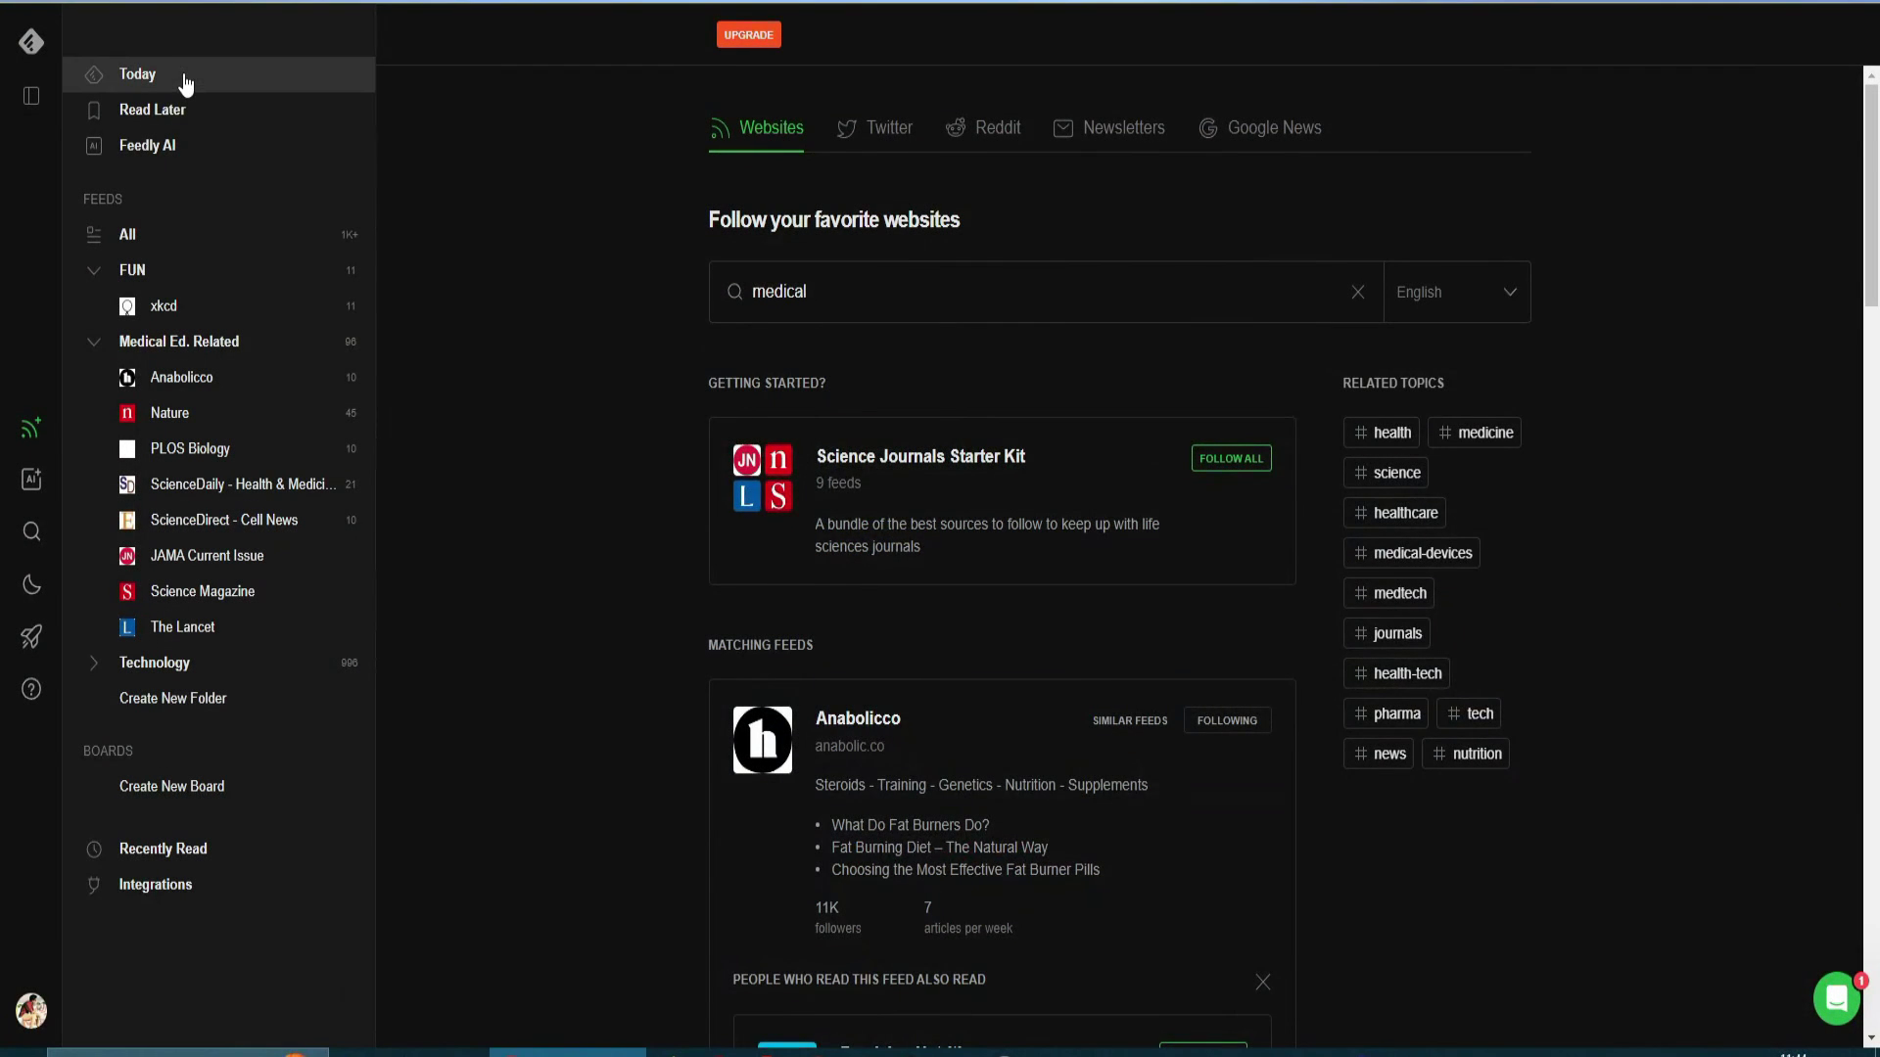
Step: On Today's Explore tab, save the '41 states sue Meta' article to Read Later
{"action": "left_click", "coordinate": [180, 76]}
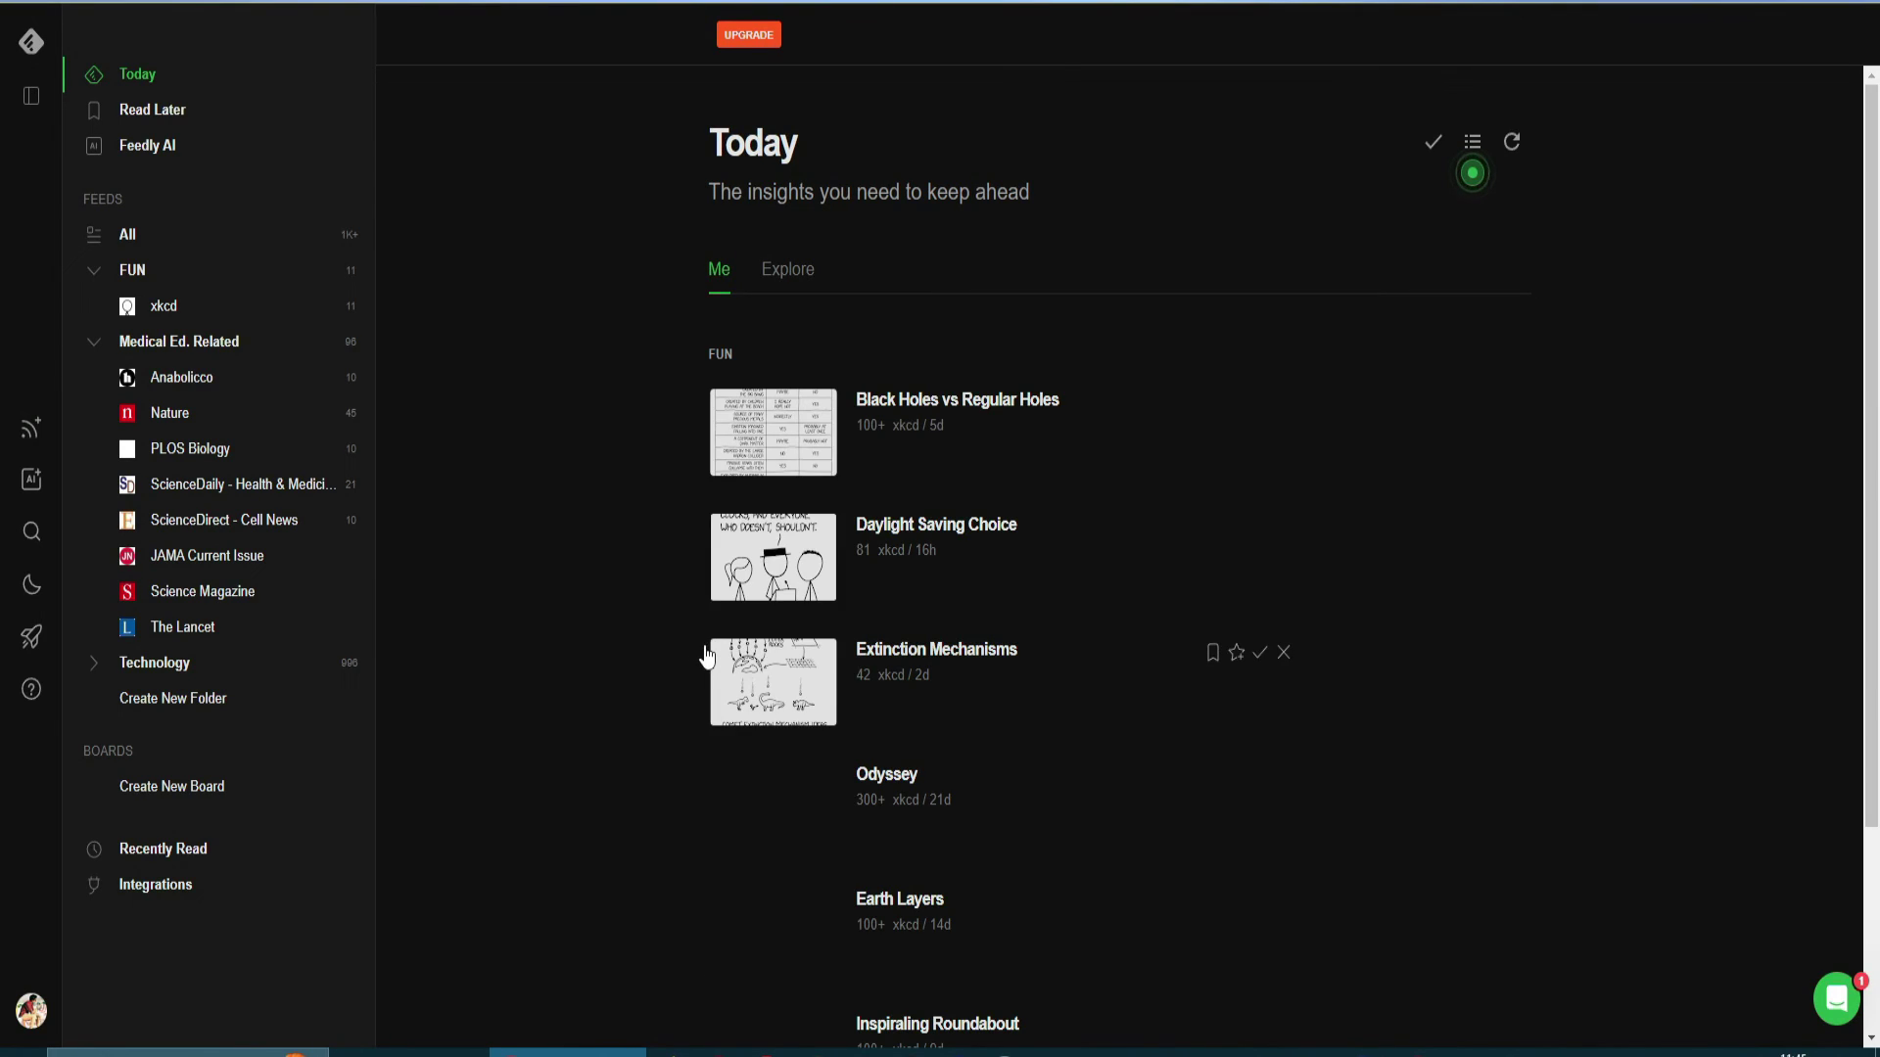
{"action": "scroll", "coordinate": [667, 544], "scroll_direction": "down", "scroll_amount": 5}
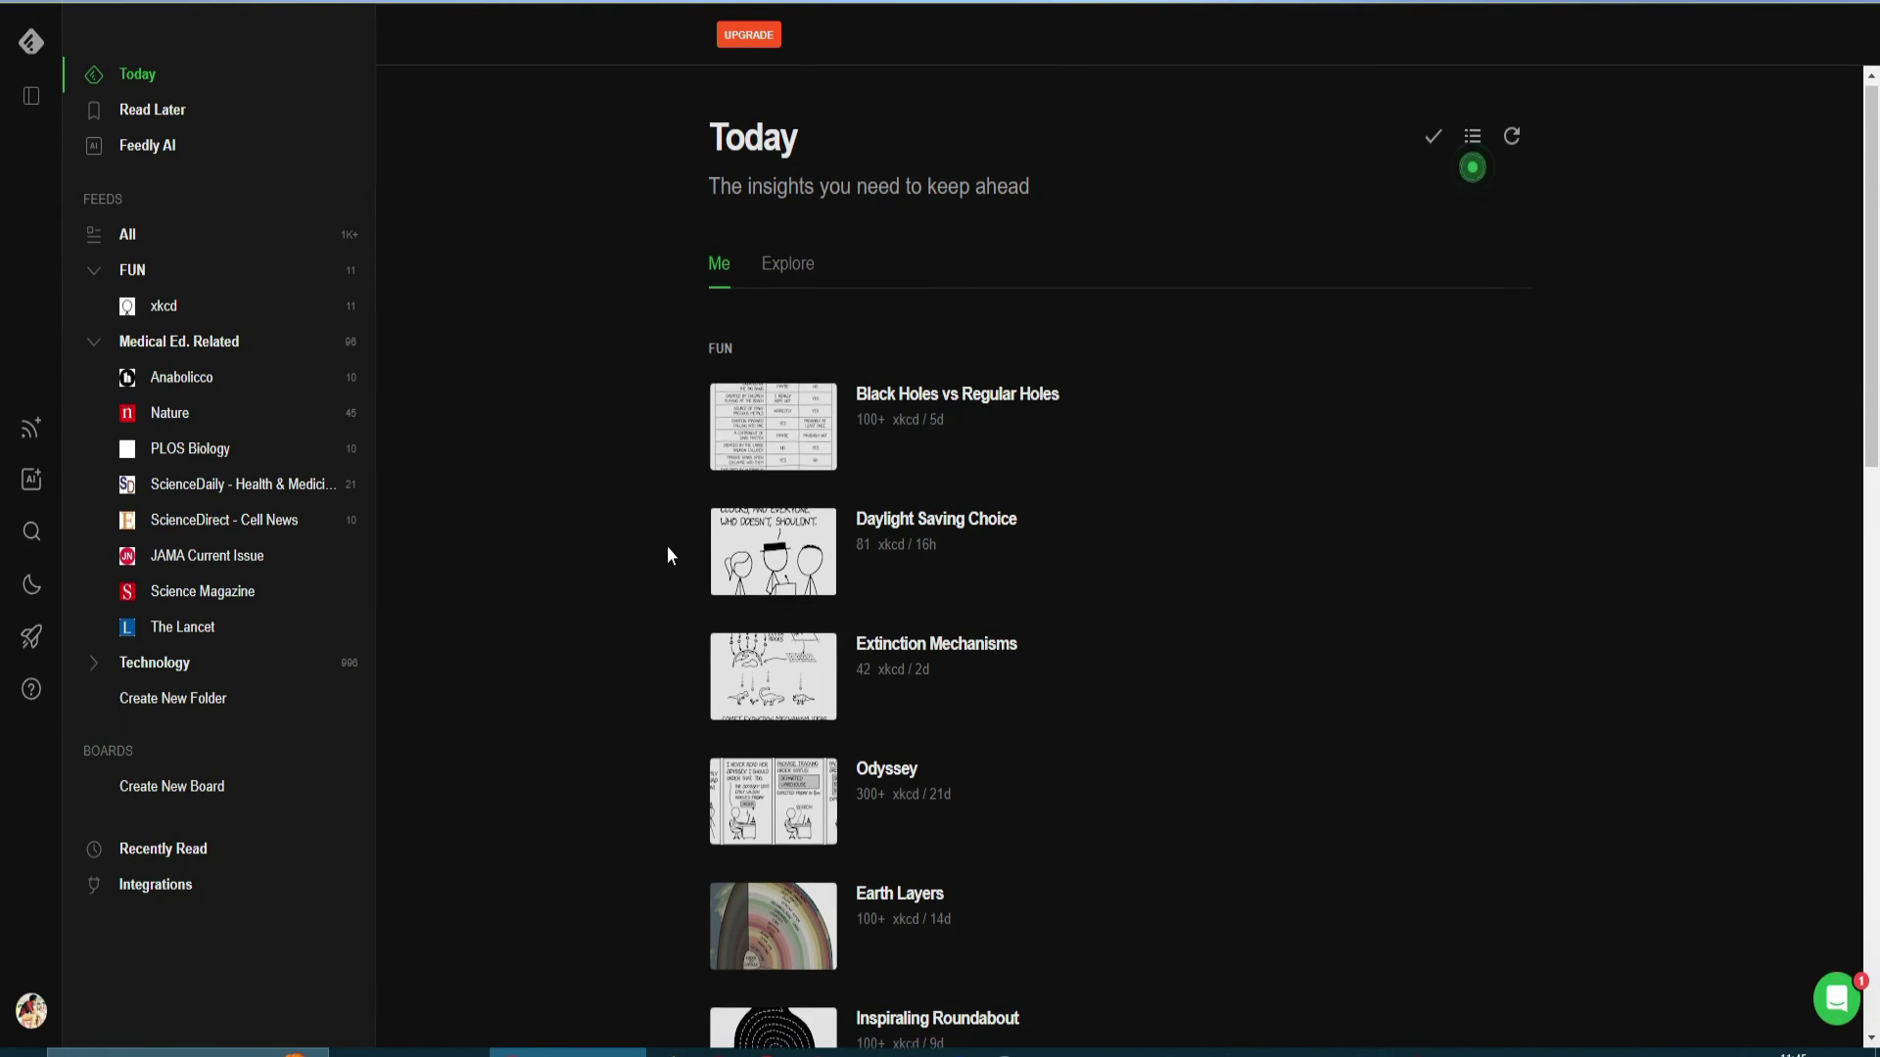
{"action": "scroll", "coordinate": [666, 540], "scroll_direction": "up", "scroll_amount": 5}
{"action": "left_click", "coordinate": [776, 270]}
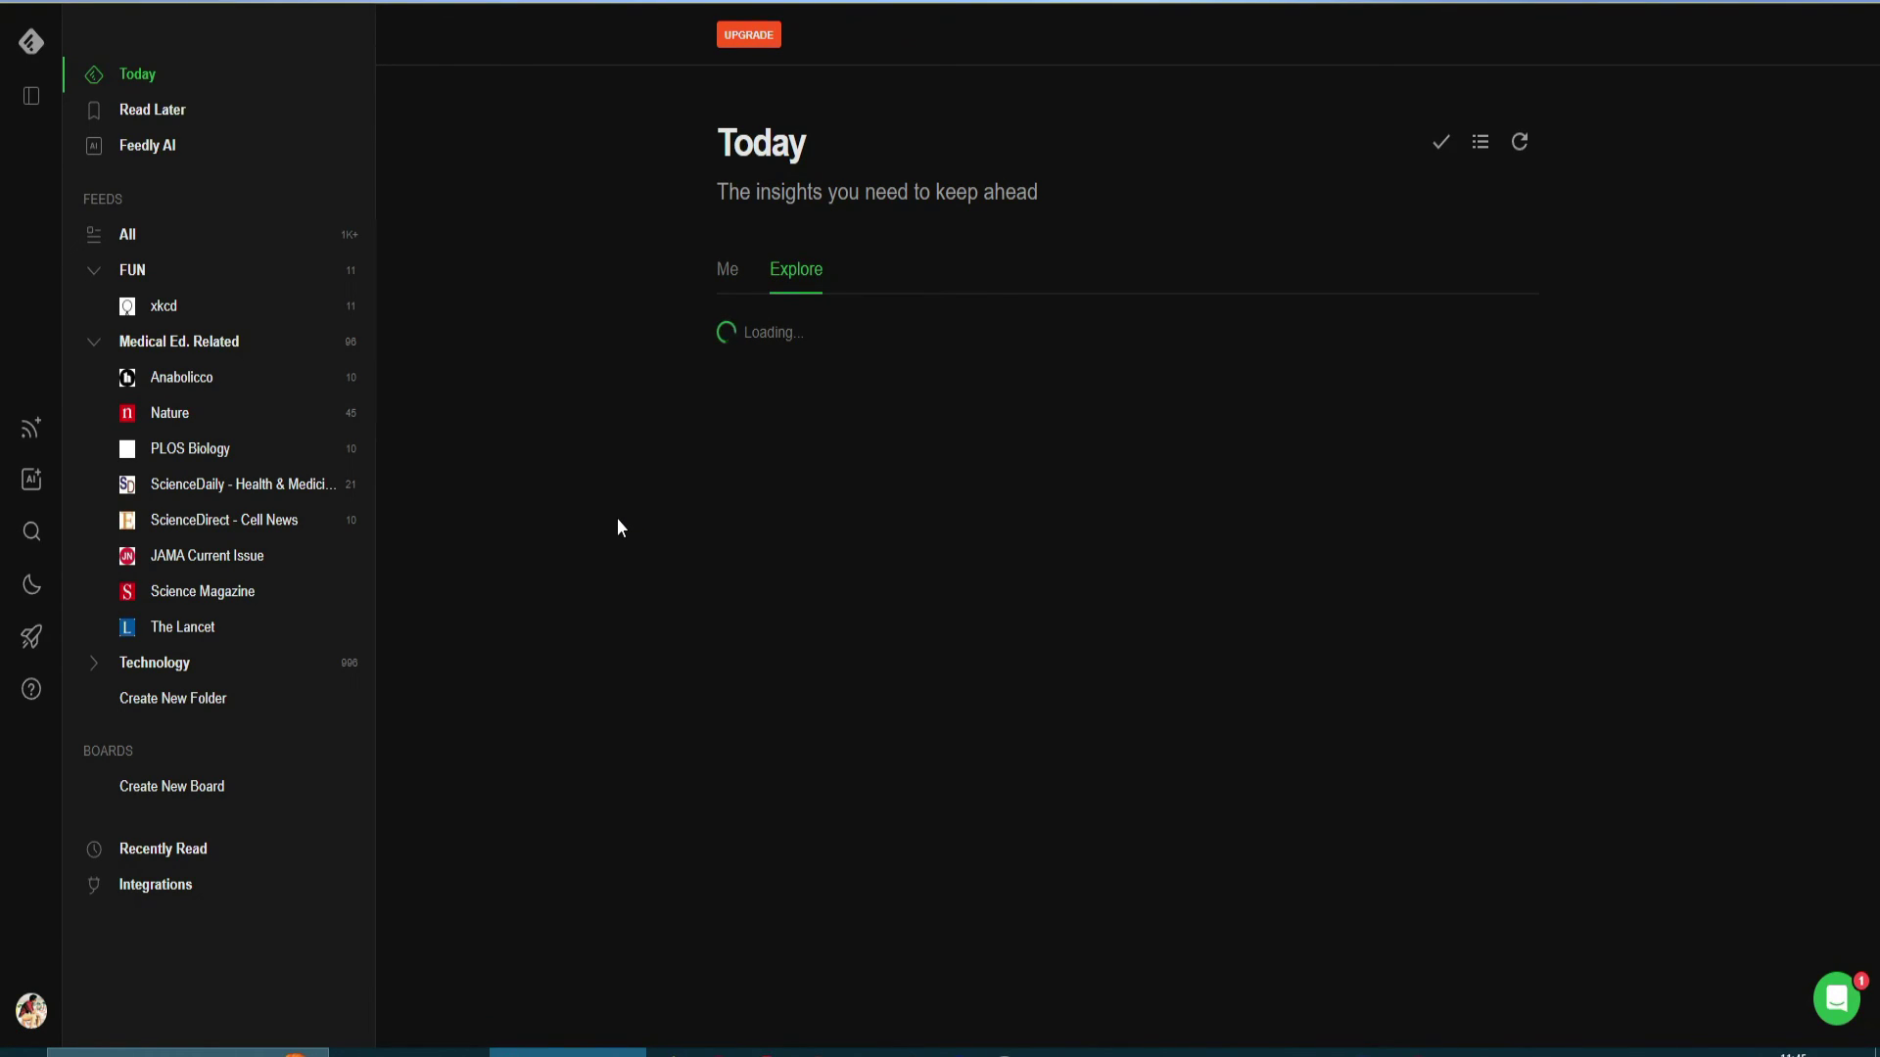
{"action": "mouse_move", "coordinate": [1190, 406]}
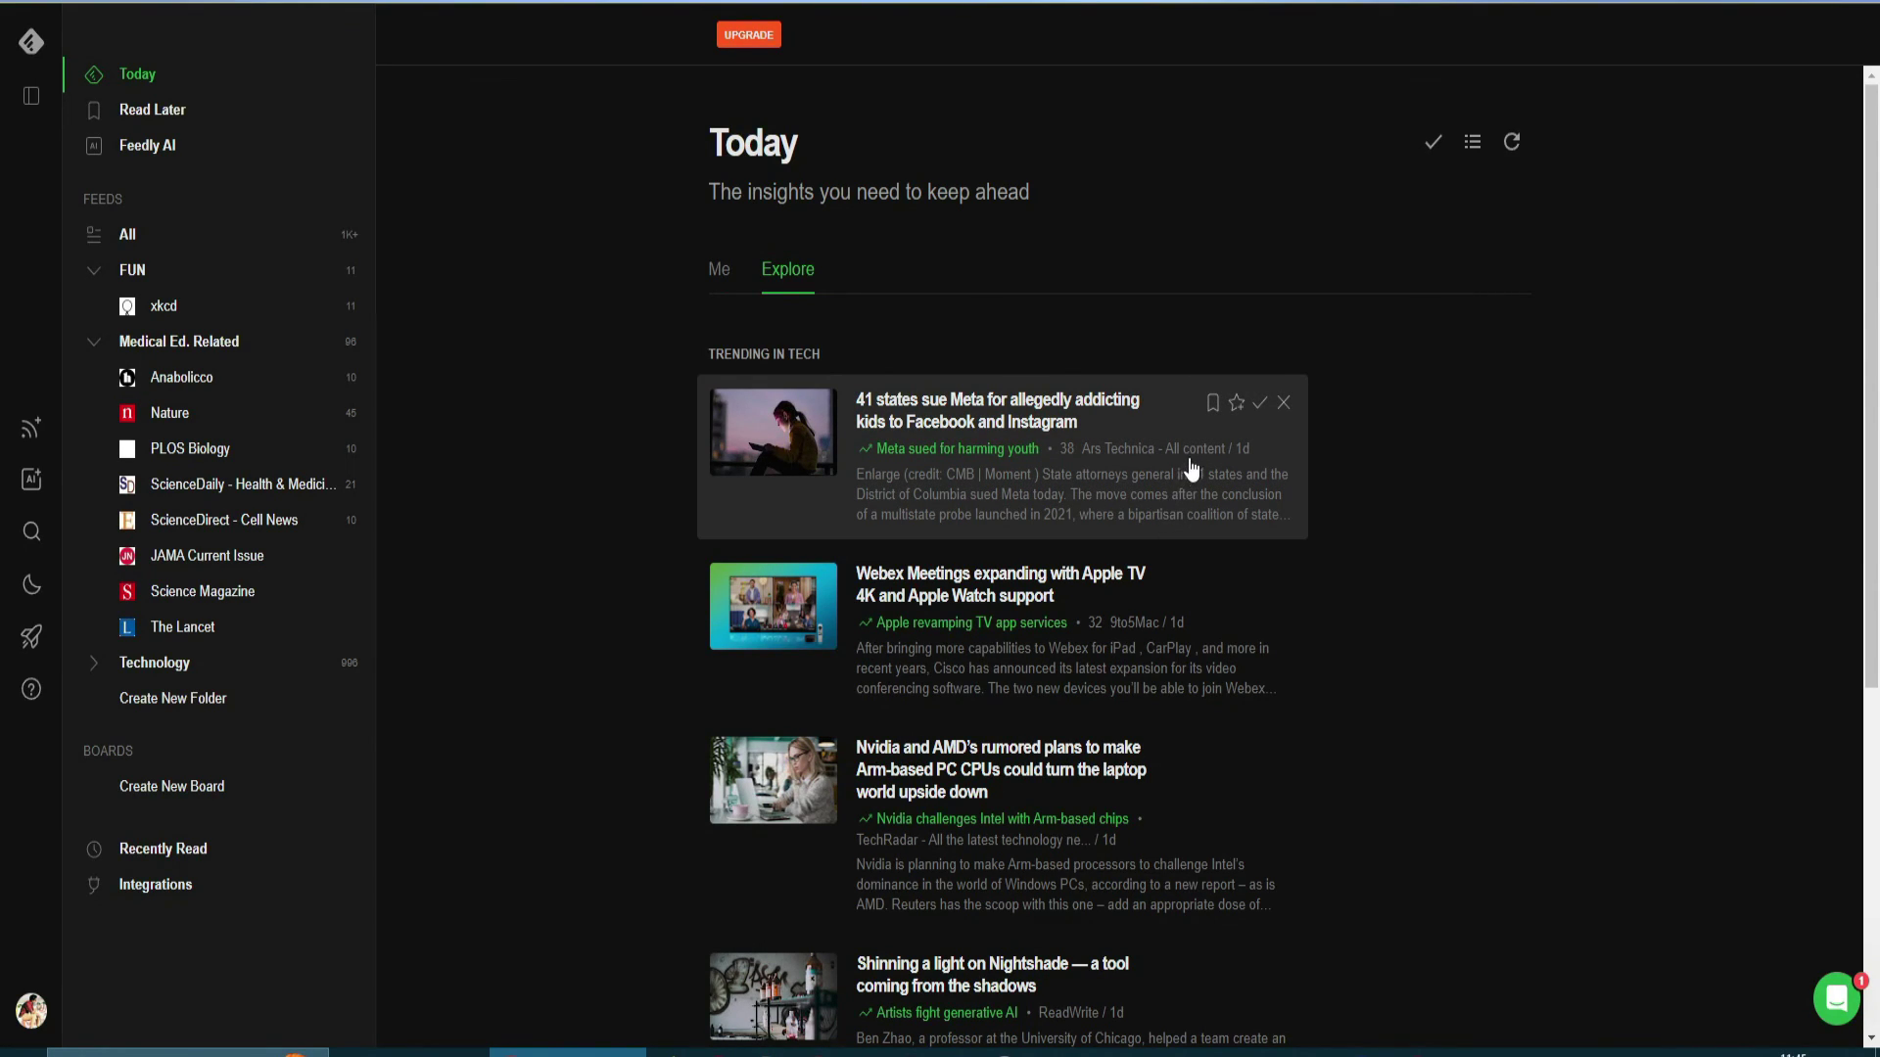
{"action": "key", "text": "s"}
Step: Scroll through the trending Tech, Marketing and Design stories on Explore
{"action": "scroll", "coordinate": [613, 557], "scroll_direction": "down", "scroll_amount": 10}
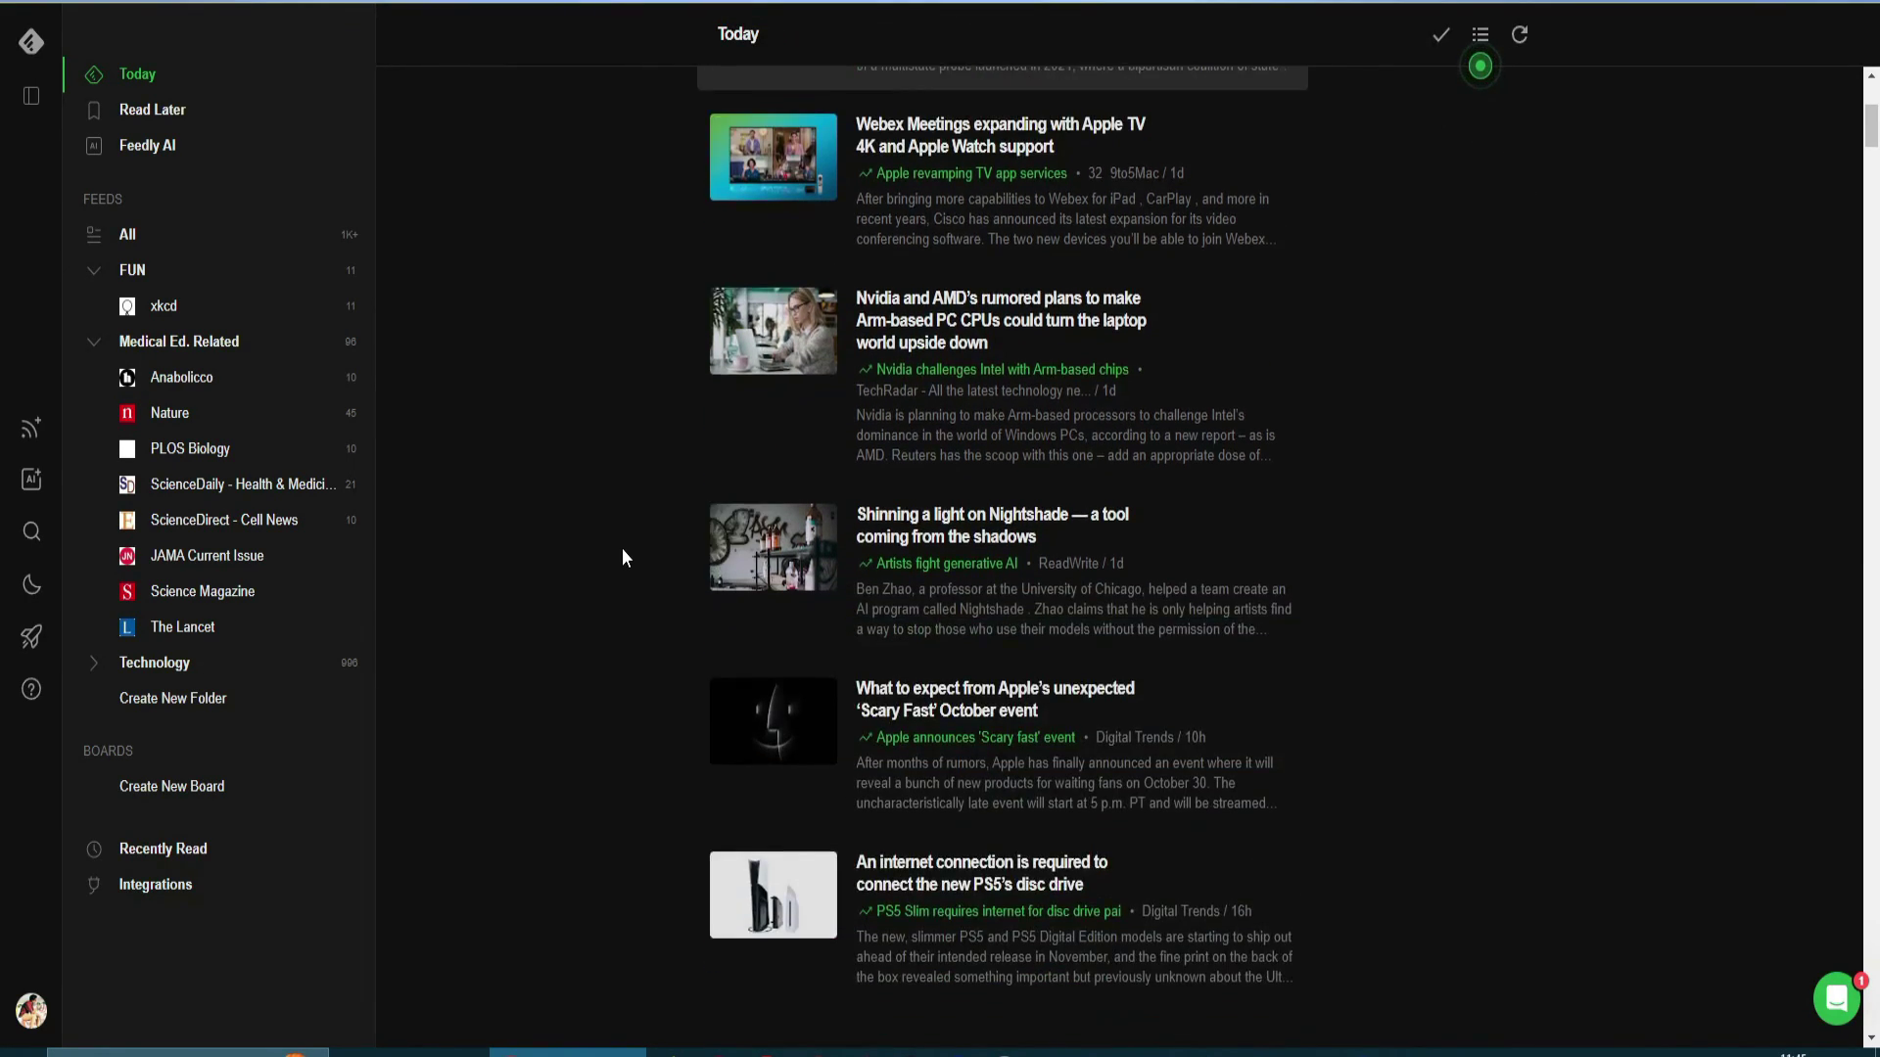
{"action": "scroll", "coordinate": [620, 557], "scroll_direction": "up", "scroll_amount": 8}
{"action": "scroll", "coordinate": [622, 556], "scroll_direction": "up", "scroll_amount": 3}
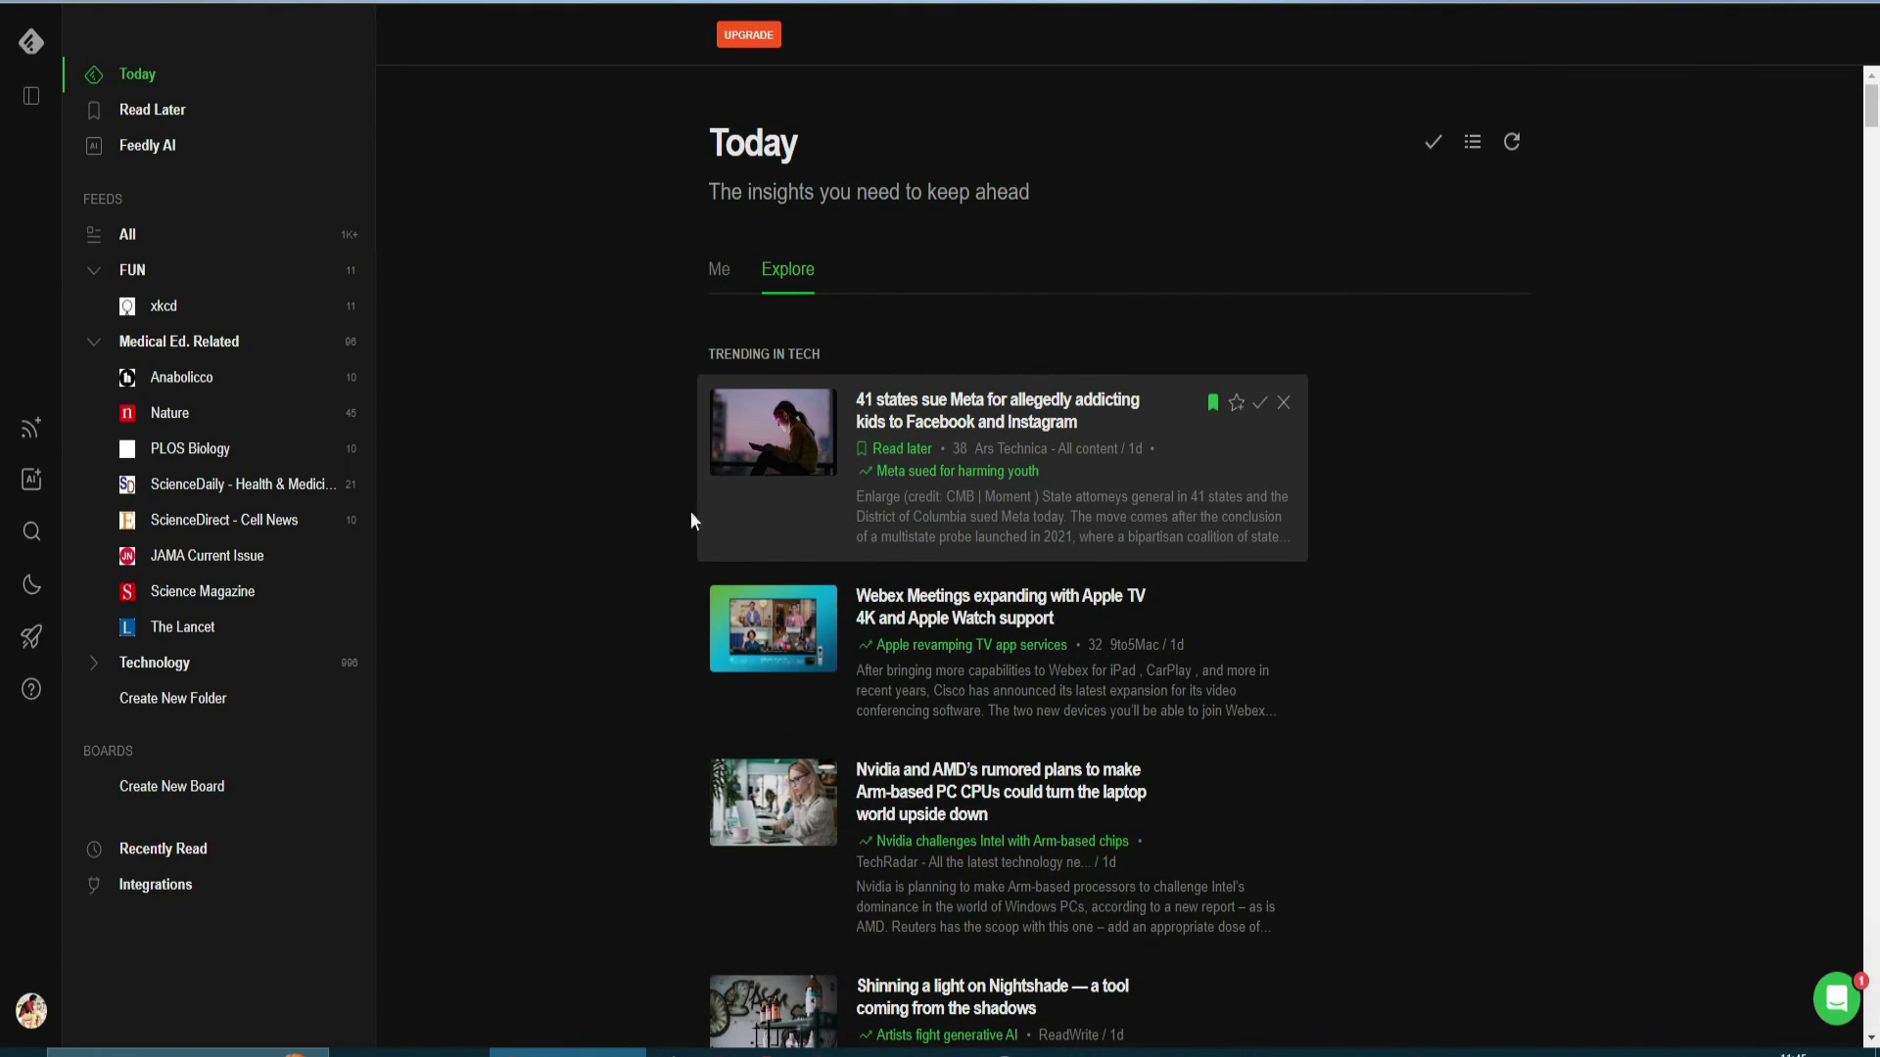
{"action": "scroll", "coordinate": [613, 574], "scroll_direction": "down", "scroll_amount": 6}
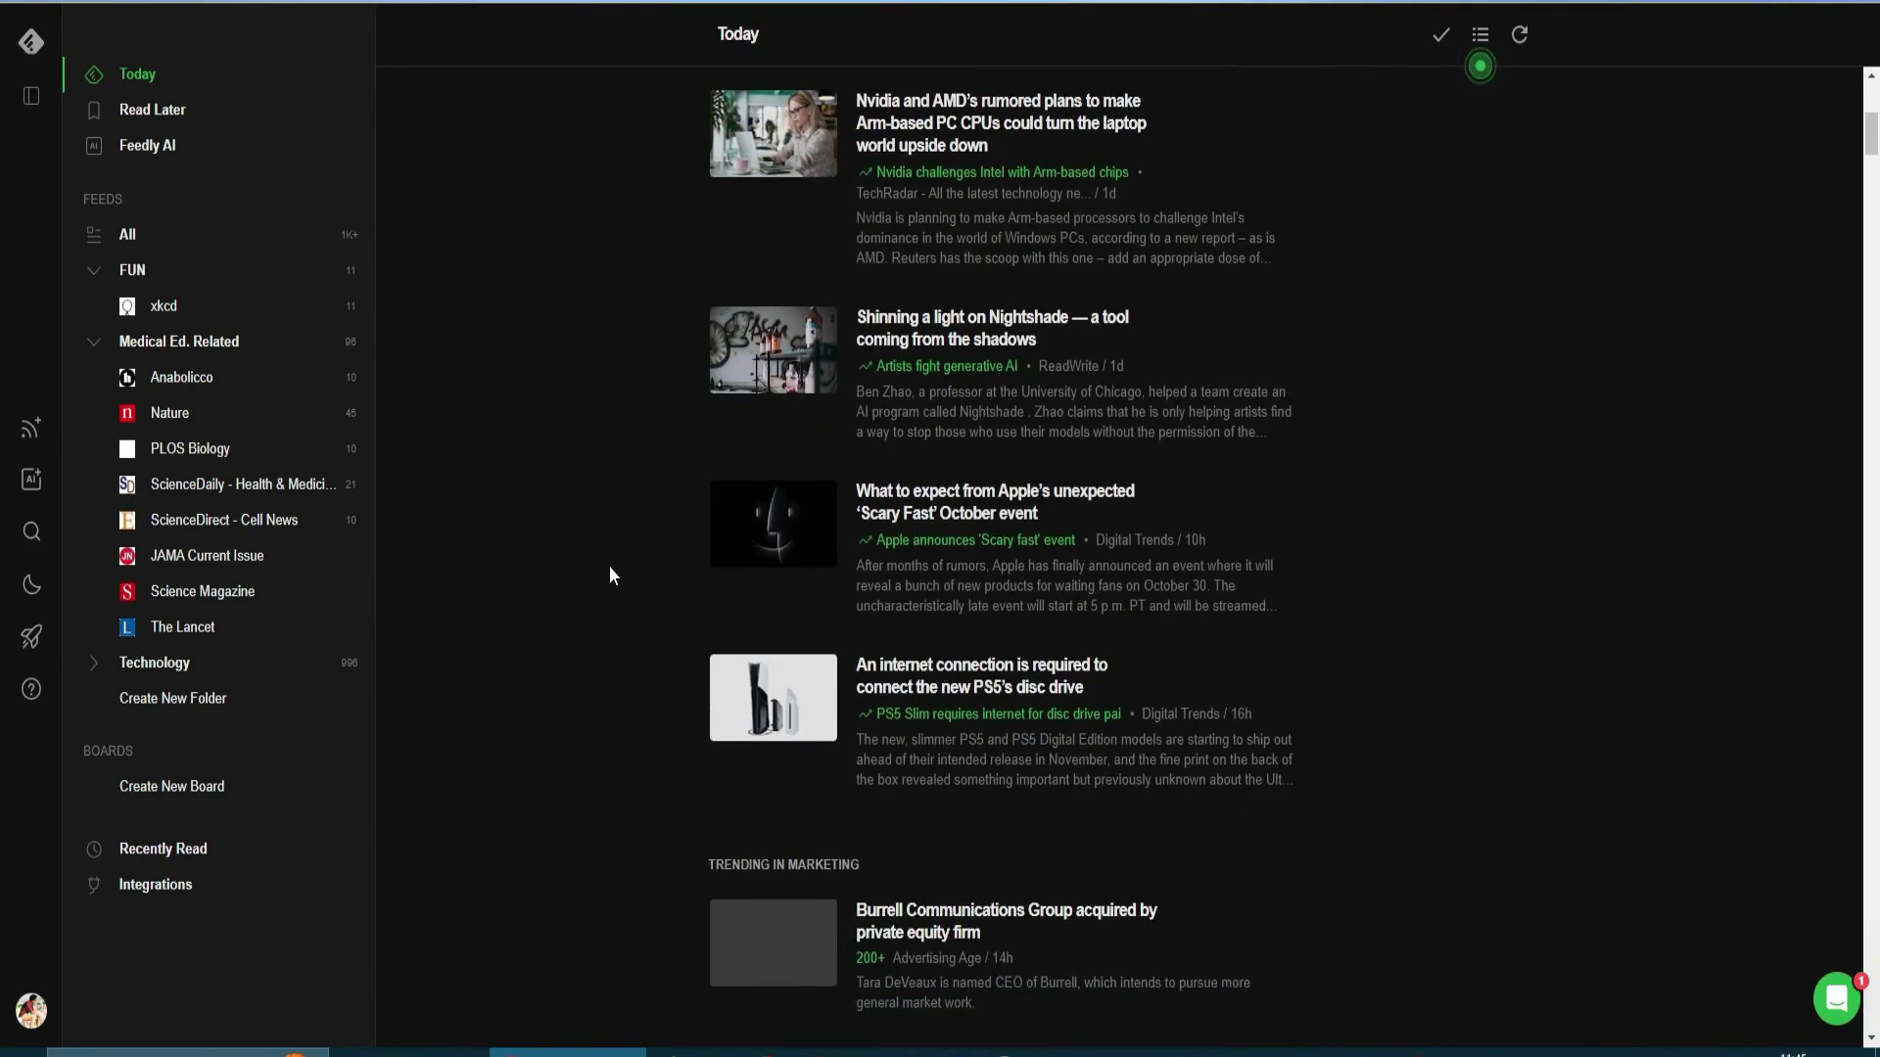
{"action": "scroll", "coordinate": [609, 574], "scroll_direction": "down", "scroll_amount": 8}
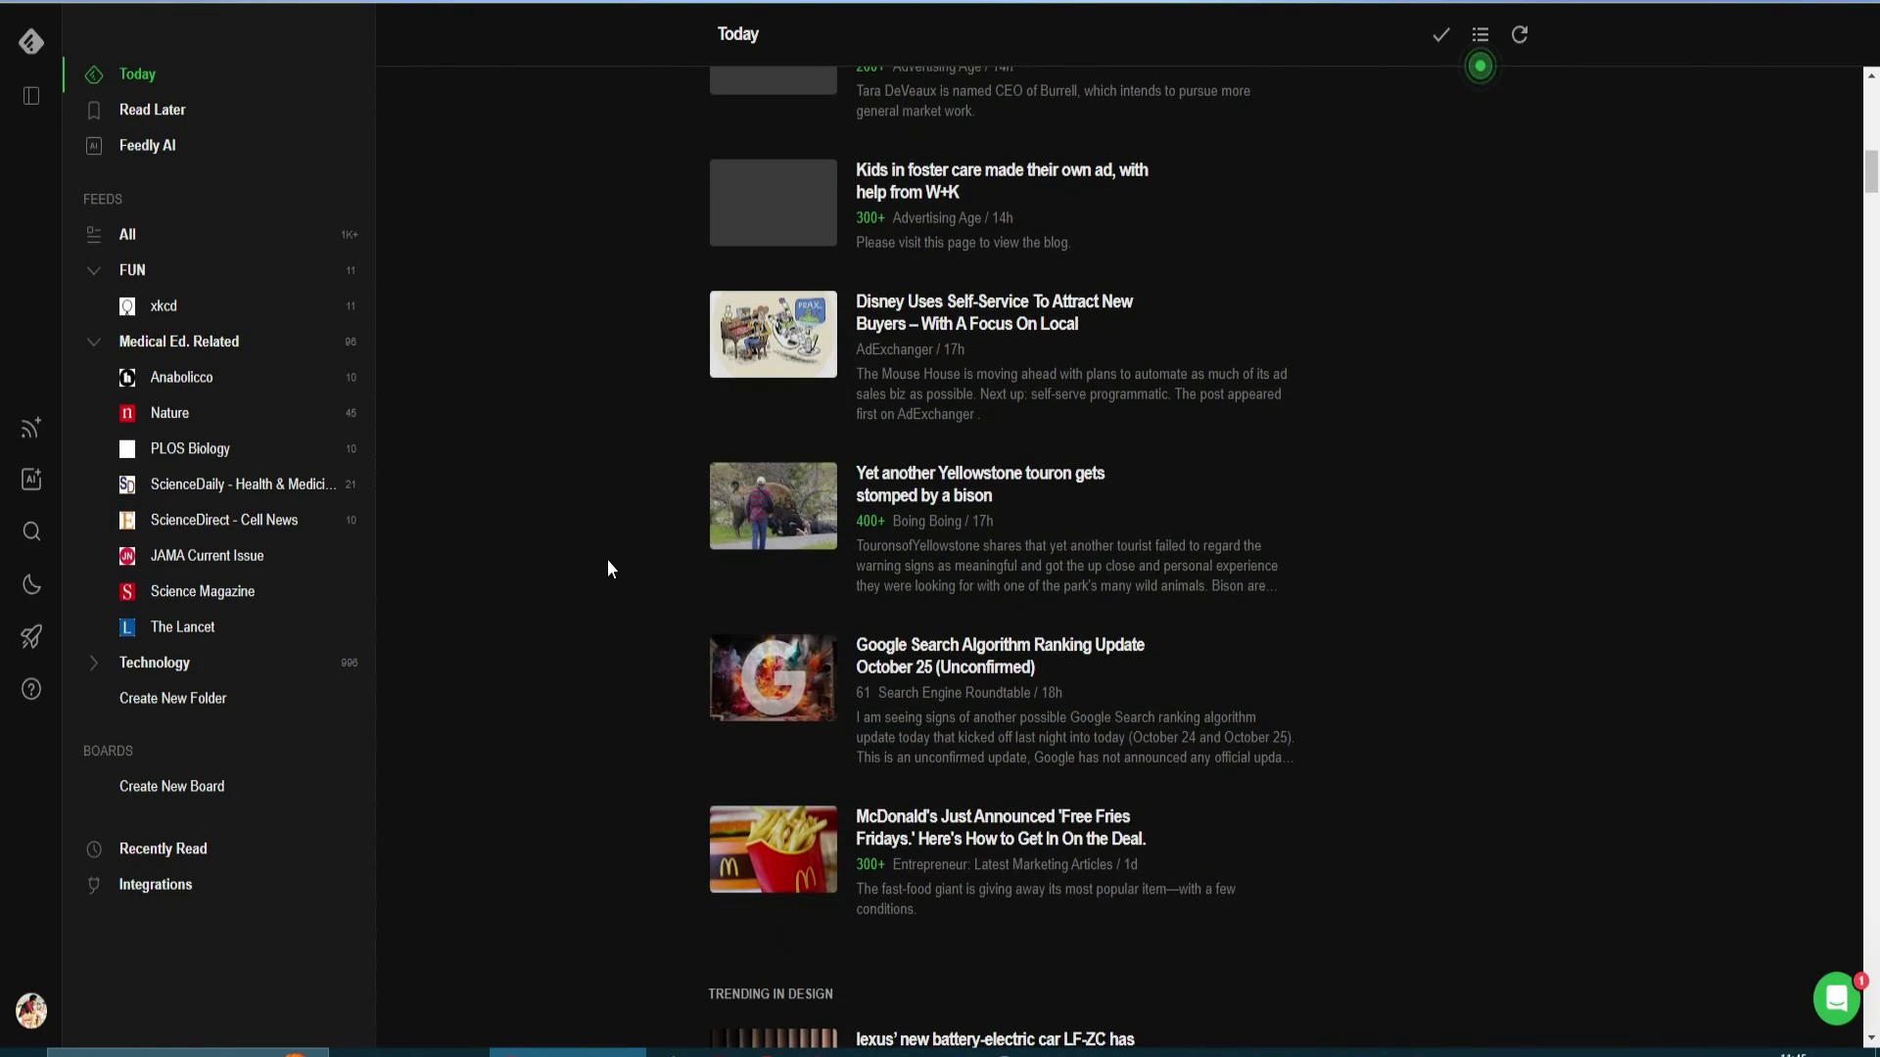
{"action": "scroll", "coordinate": [607, 561], "scroll_direction": "down", "scroll_amount": 2}
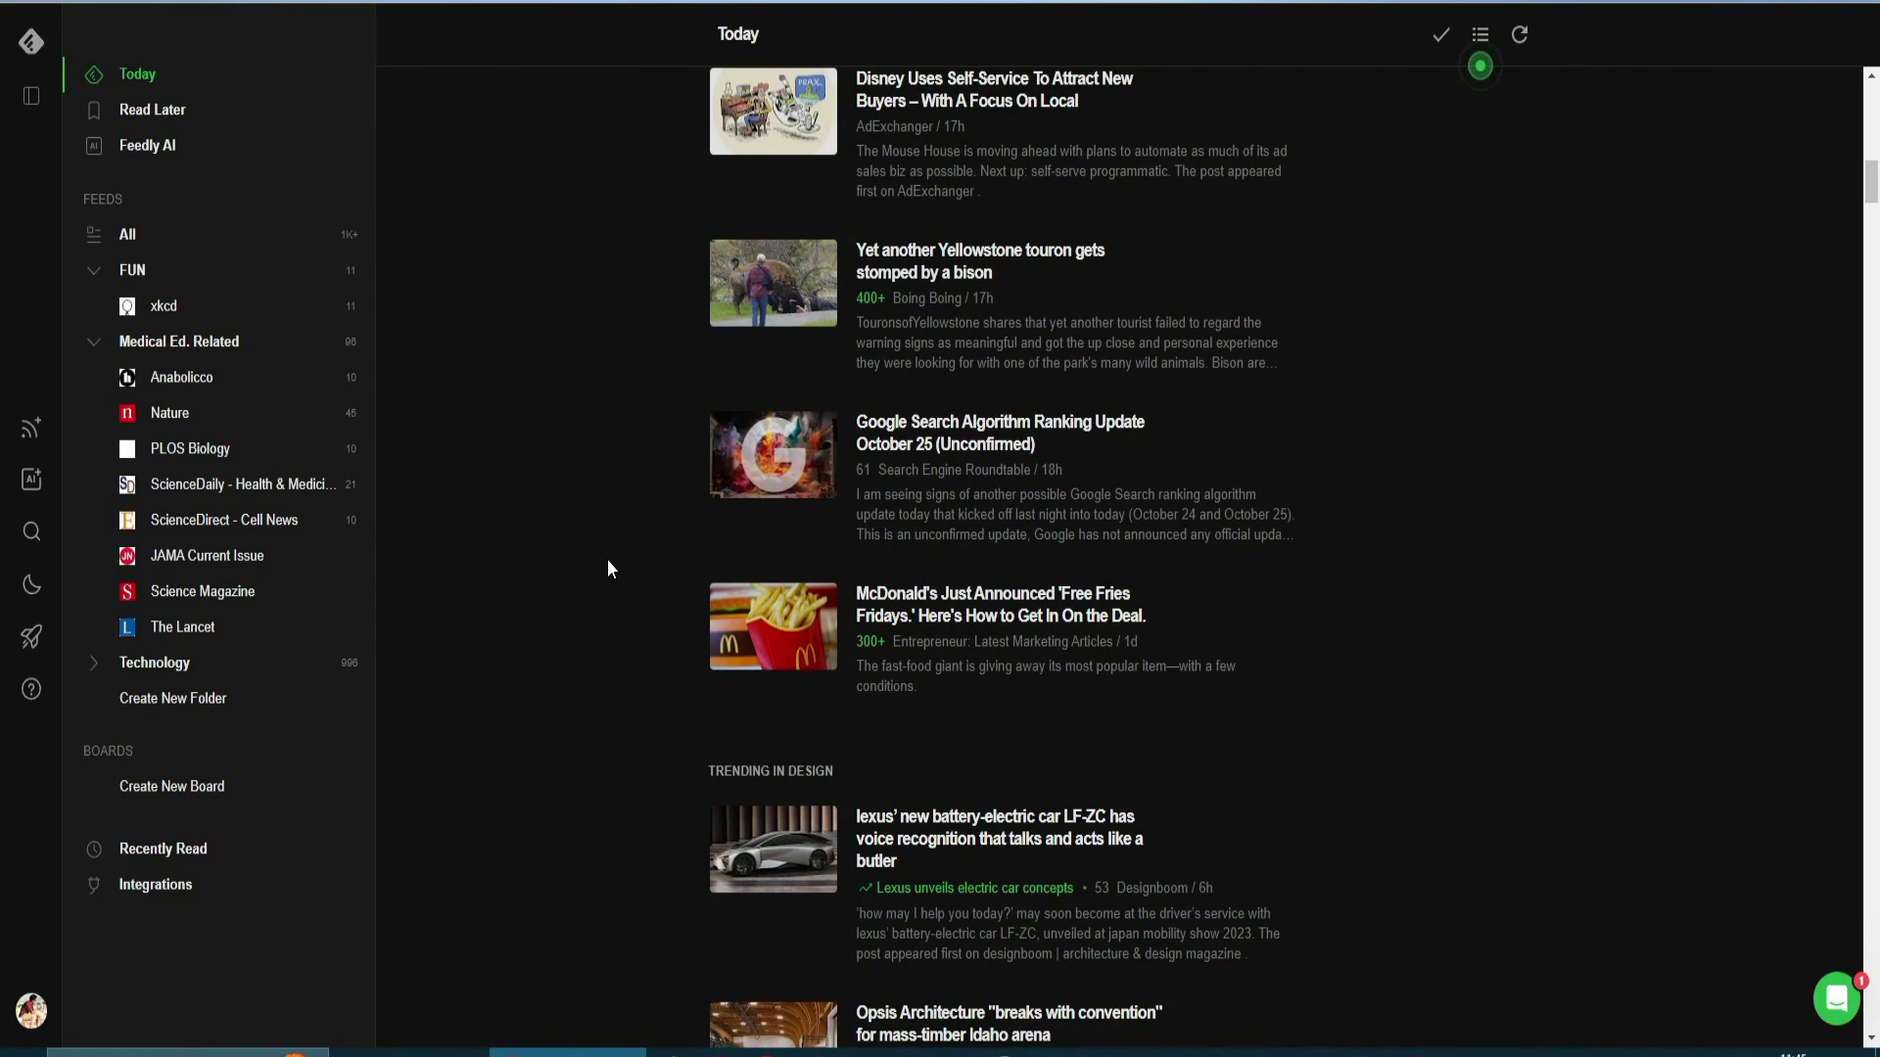
{"action": "scroll", "coordinate": [608, 561], "scroll_direction": "down", "scroll_amount": 1}
{"action": "scroll", "coordinate": [605, 555], "scroll_direction": "down", "scroll_amount": 1}
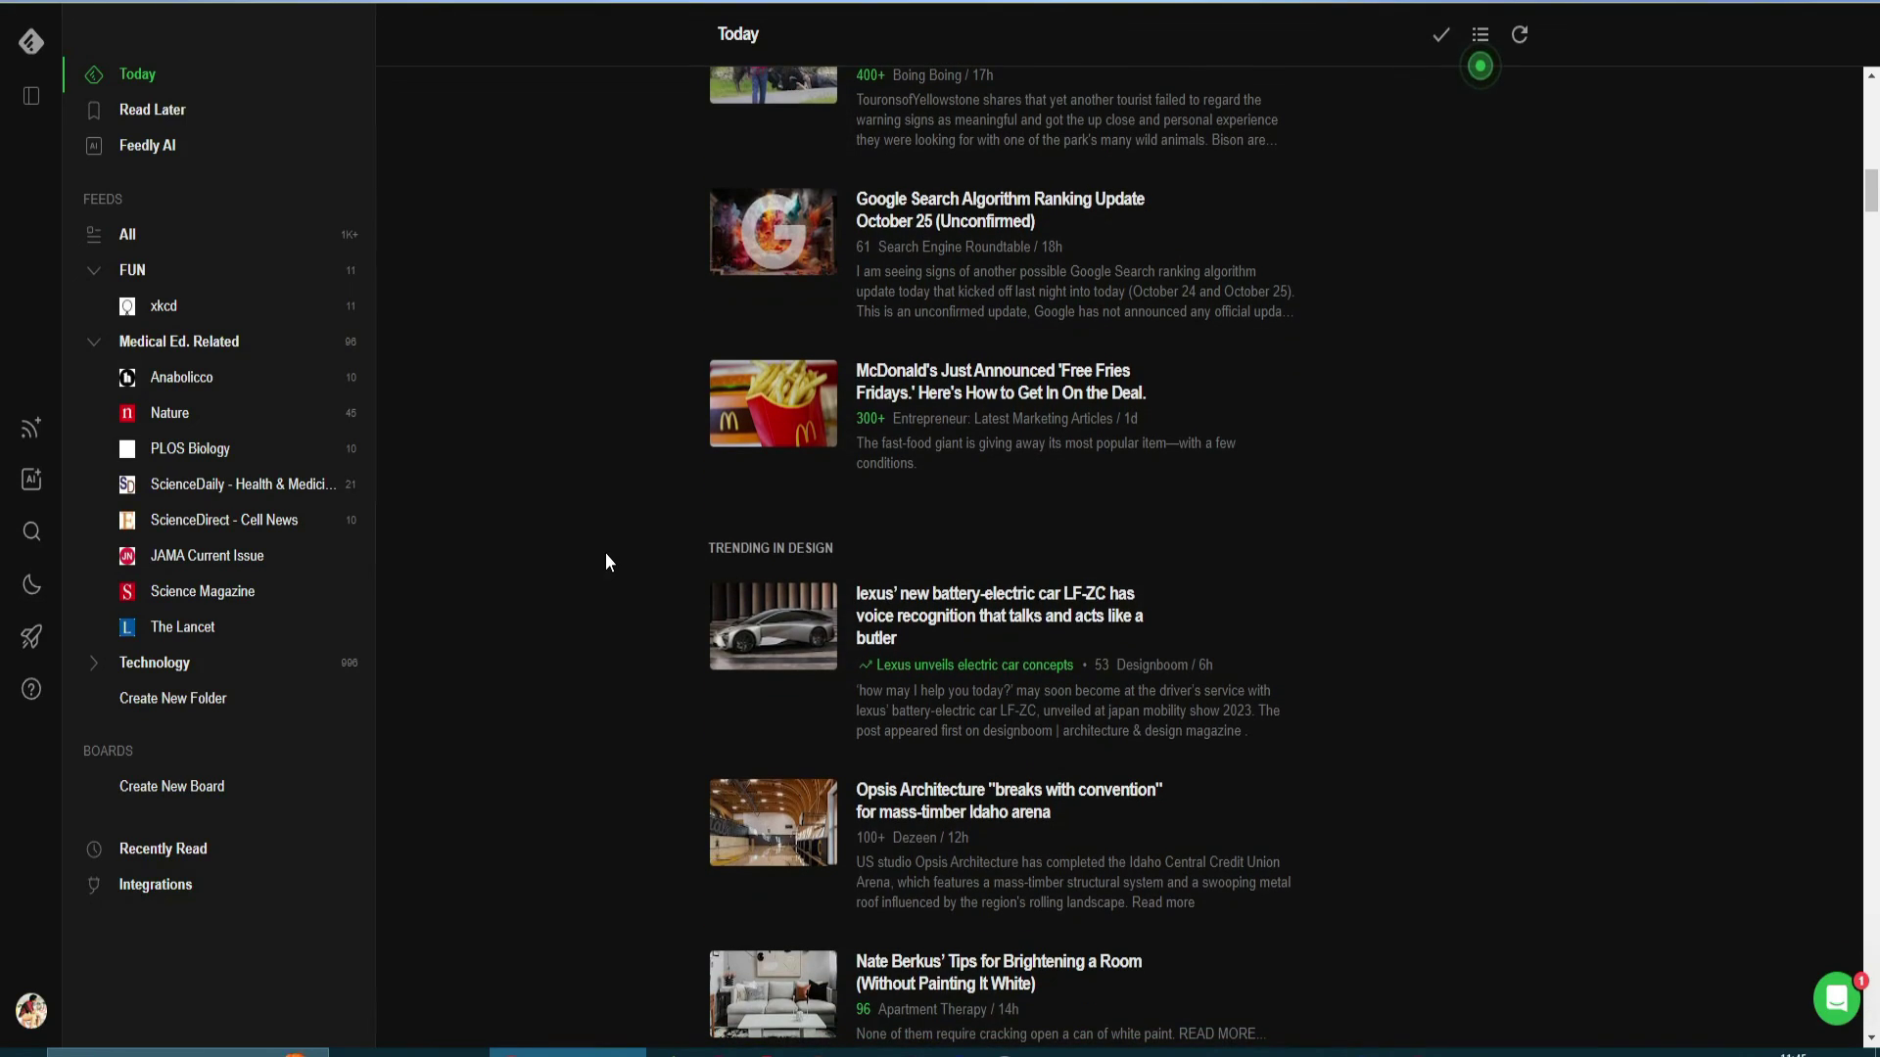
{"action": "scroll", "coordinate": [605, 552], "scroll_direction": "up", "scroll_amount": 1}
{"action": "scroll", "coordinate": [603, 553], "scroll_direction": "down", "scroll_amount": 4}
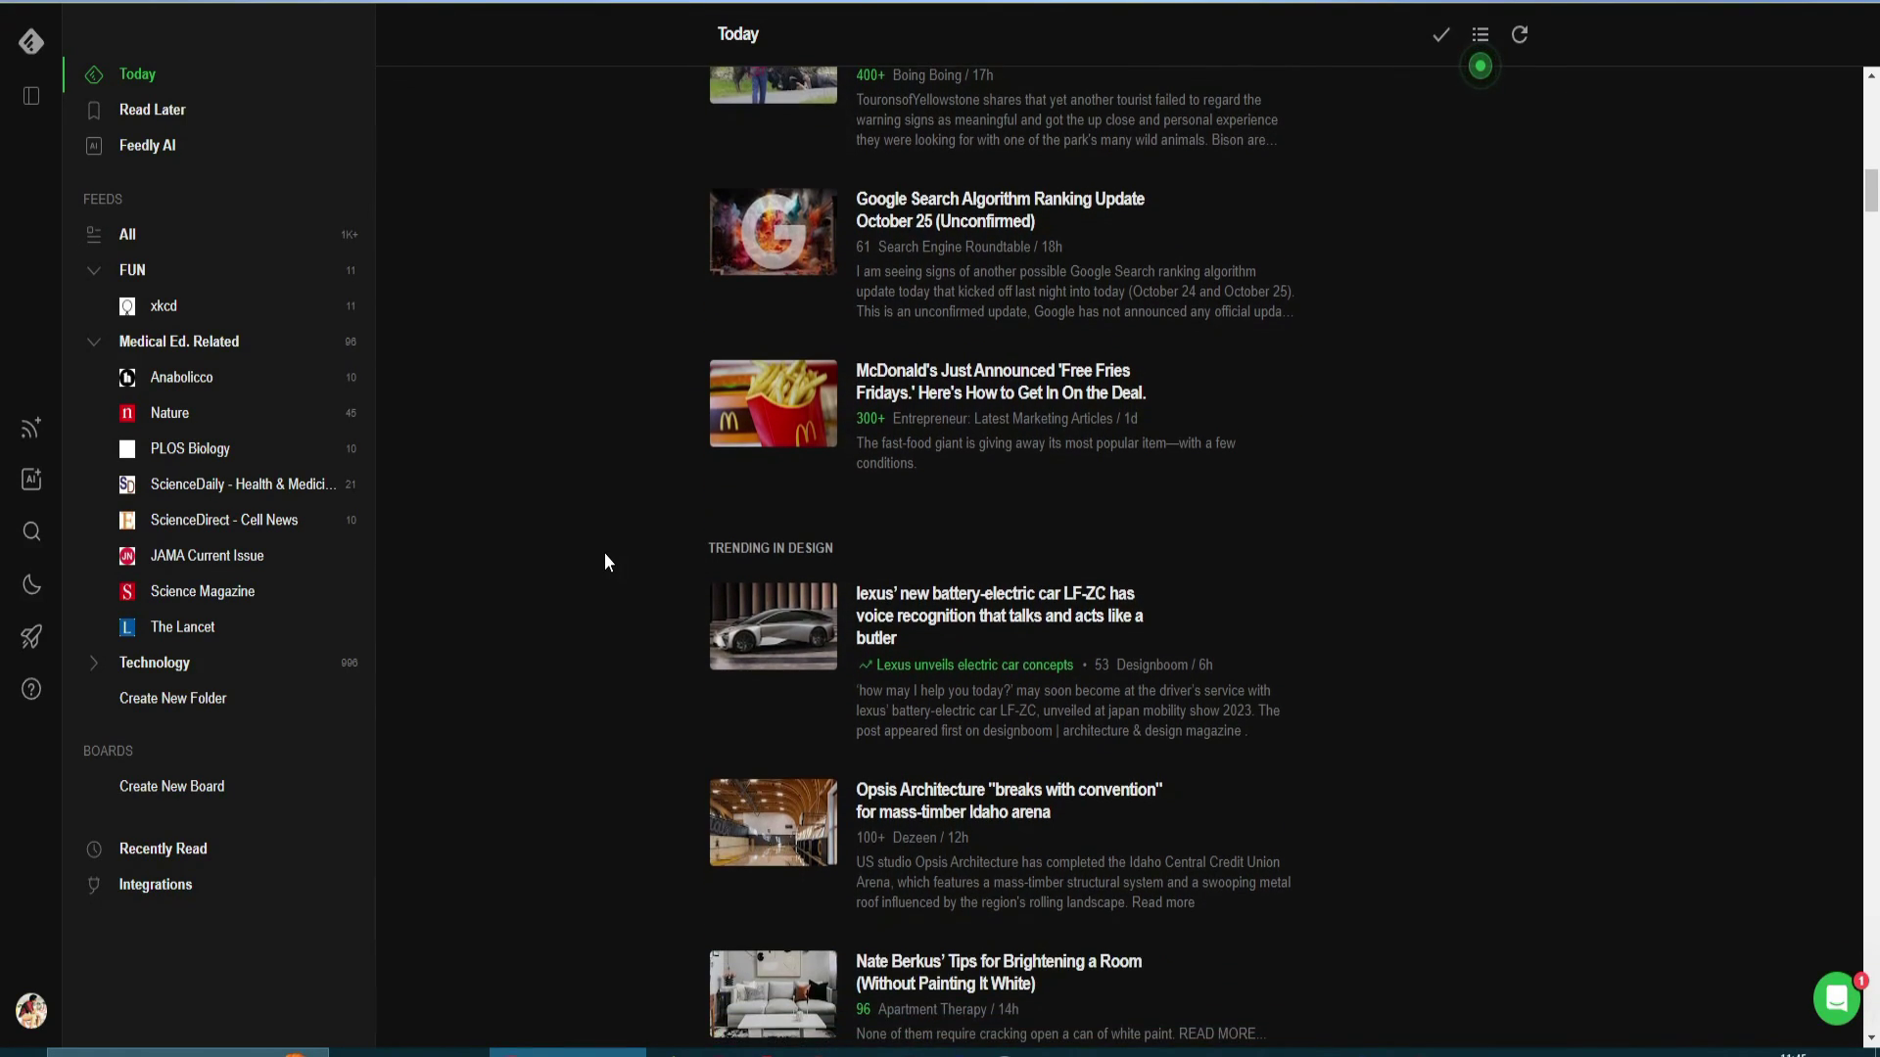